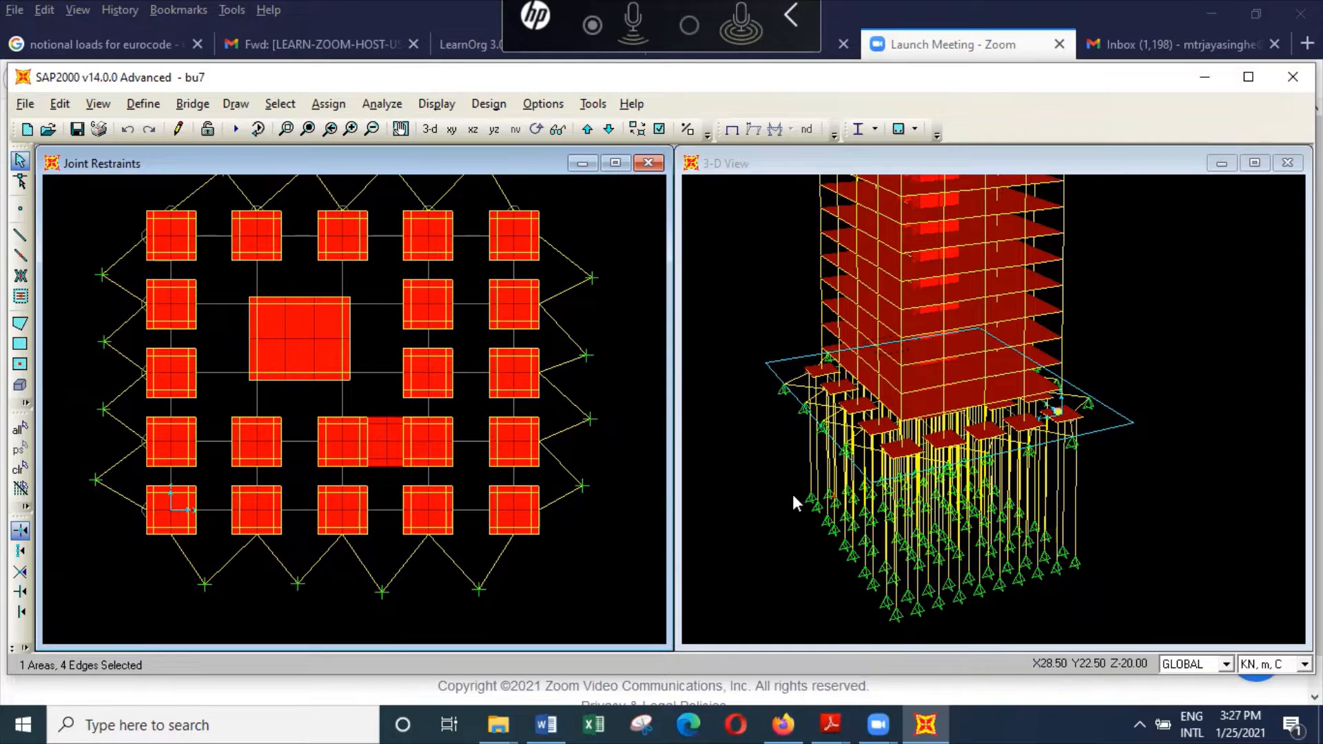
Step: Release Moment 33 (Major) at the start and end of the two inclined frames beside the plan's upper-right pile cap
{"action": "scroll", "coordinate": [632, 375], "scroll_direction": "down", "scroll_amount": 1}
{"action": "scroll", "coordinate": [632, 376], "scroll_direction": "down", "scroll_amount": 1}
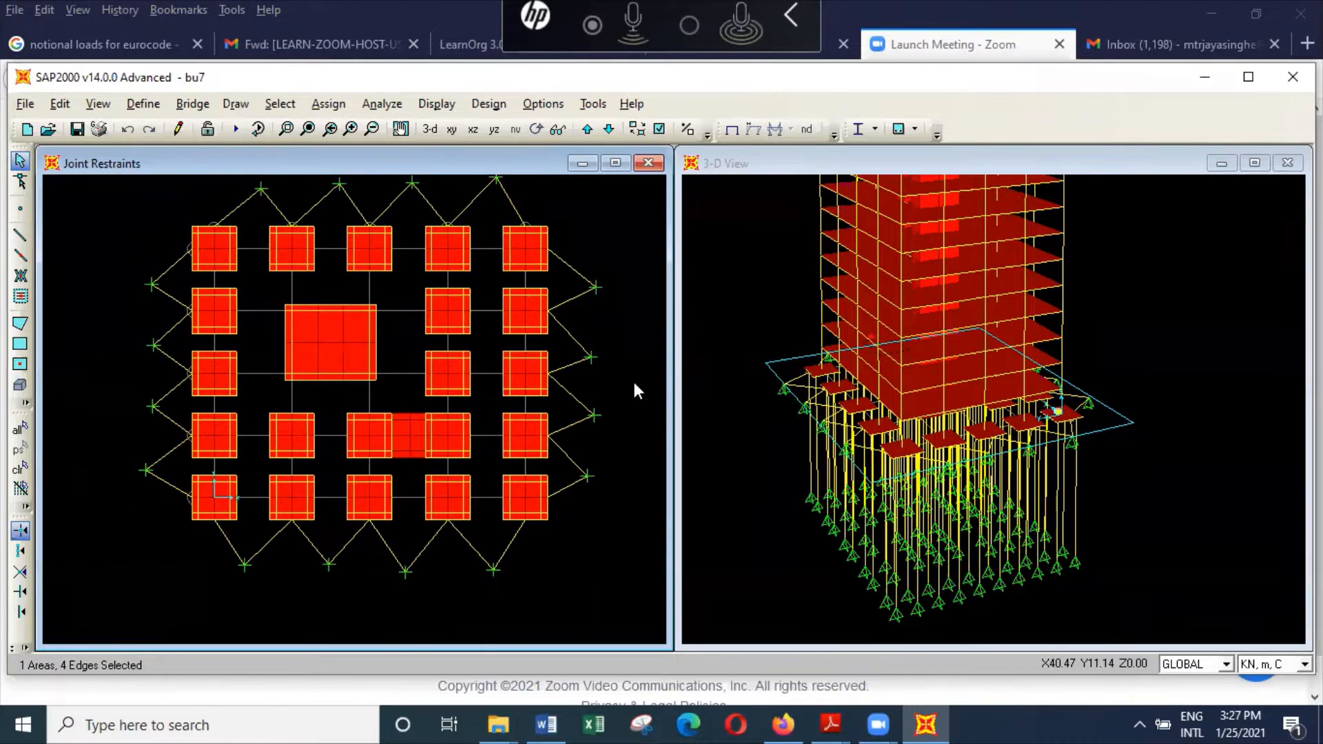
{"action": "scroll", "coordinate": [633, 379], "scroll_direction": "down", "scroll_amount": 1}
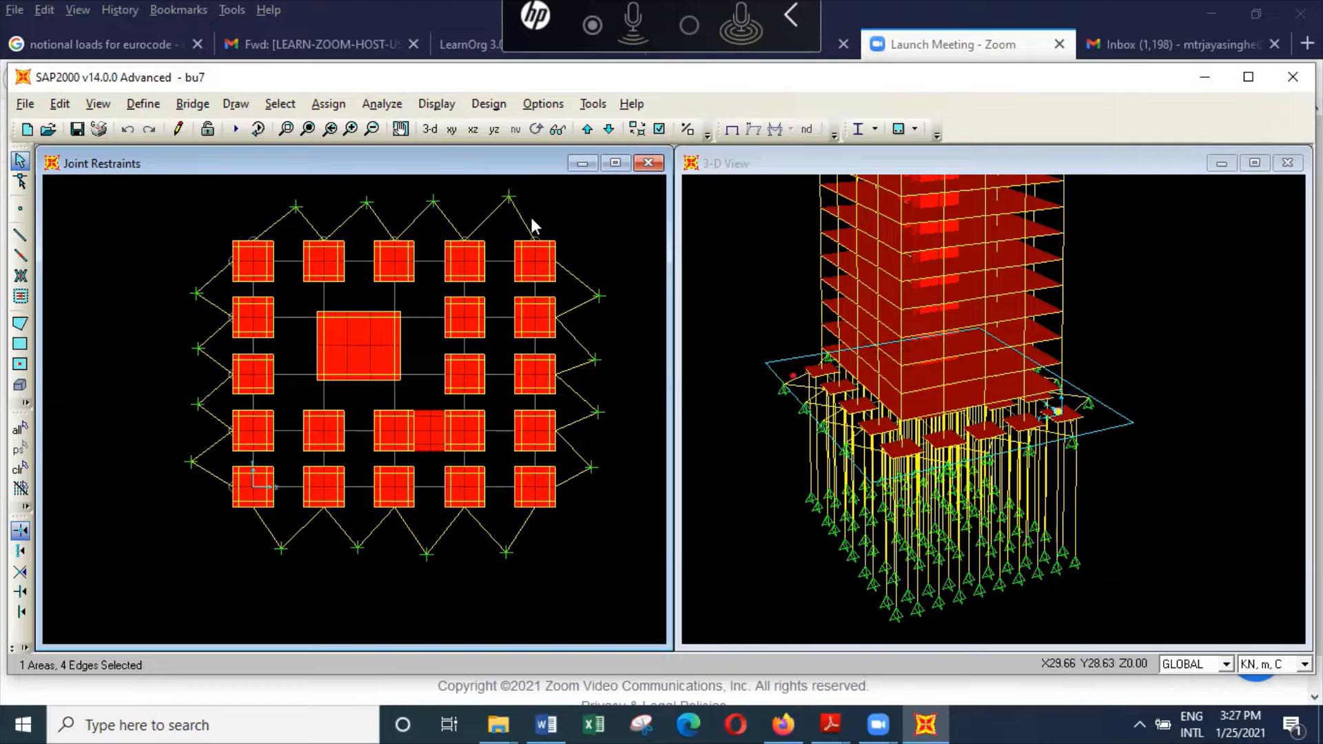
{"action": "left_click_drag", "start_coordinate": [532, 217], "coordinate": [477, 208]}
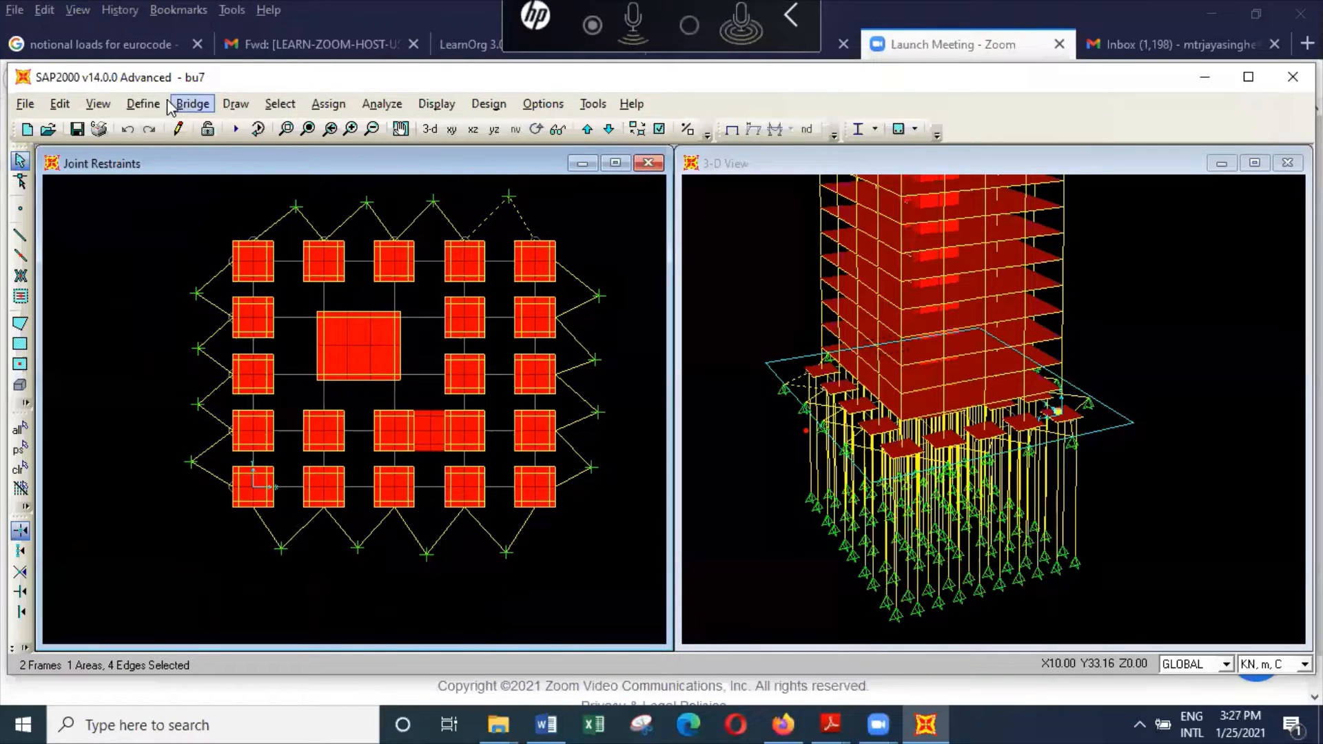
{"action": "left_click", "coordinate": [142, 104]}
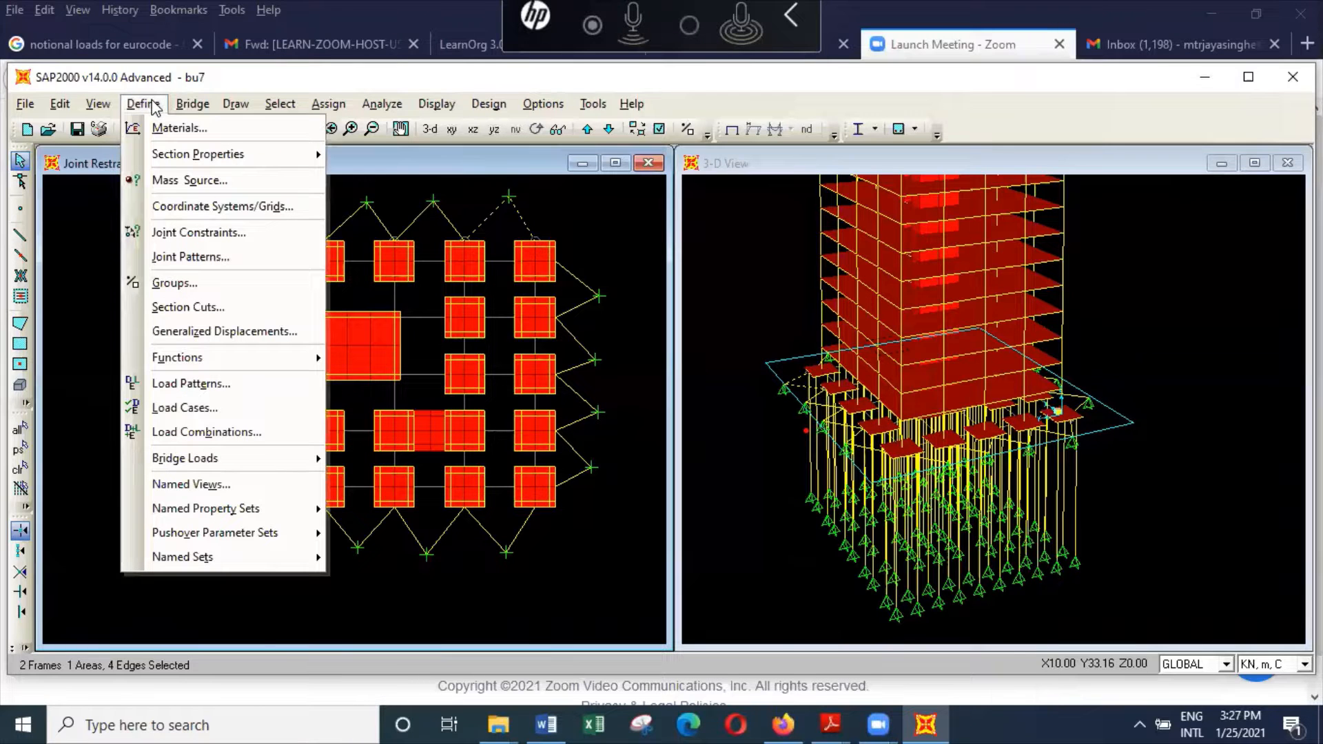
{"action": "left_click", "coordinate": [151, 105]}
{"action": "left_click", "coordinate": [328, 103]}
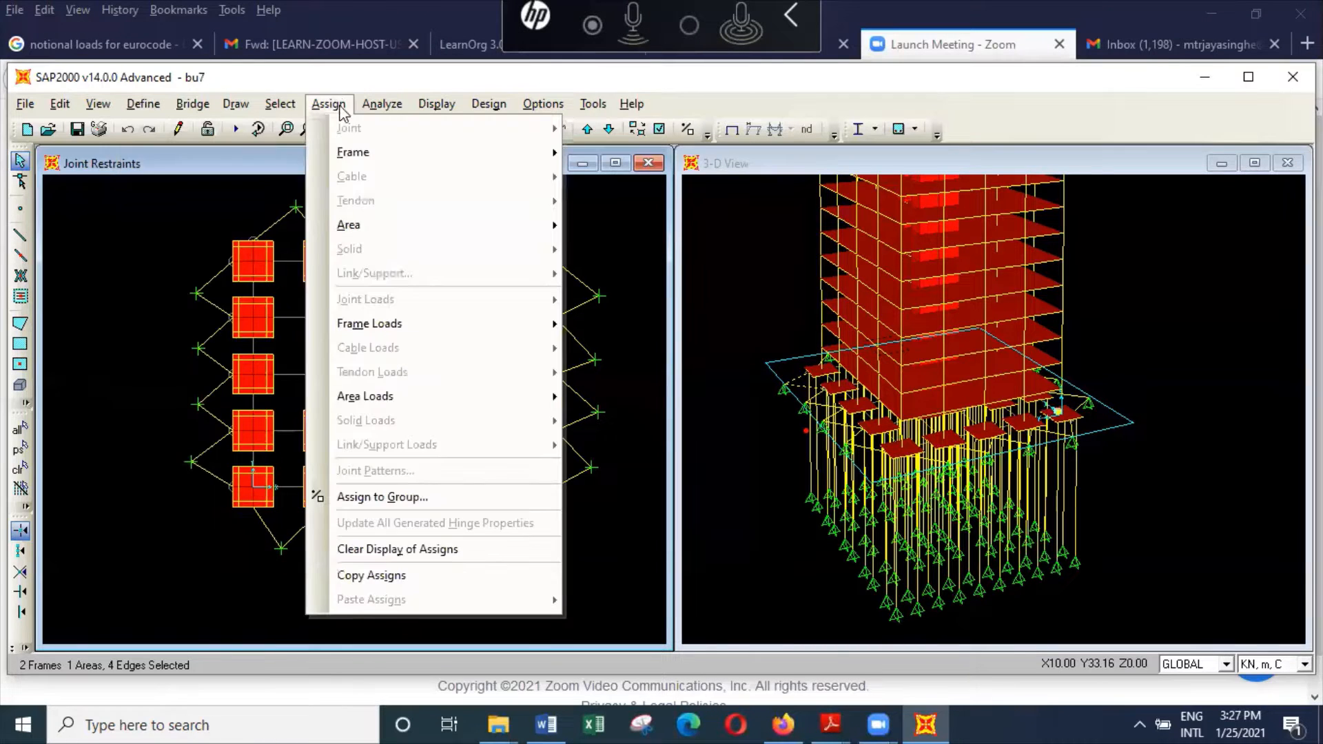
{"action": "mouse_move", "coordinate": [559, 153]}
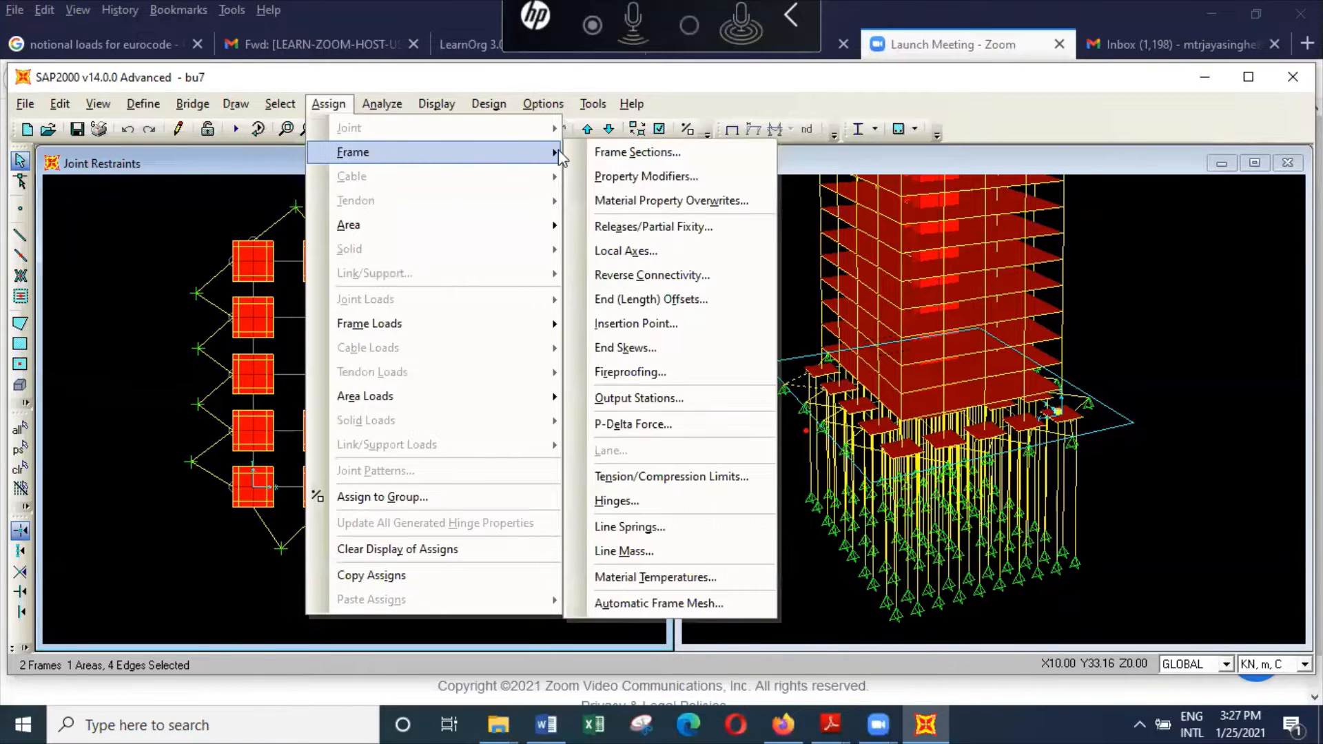
{"action": "left_click", "coordinate": [697, 226]}
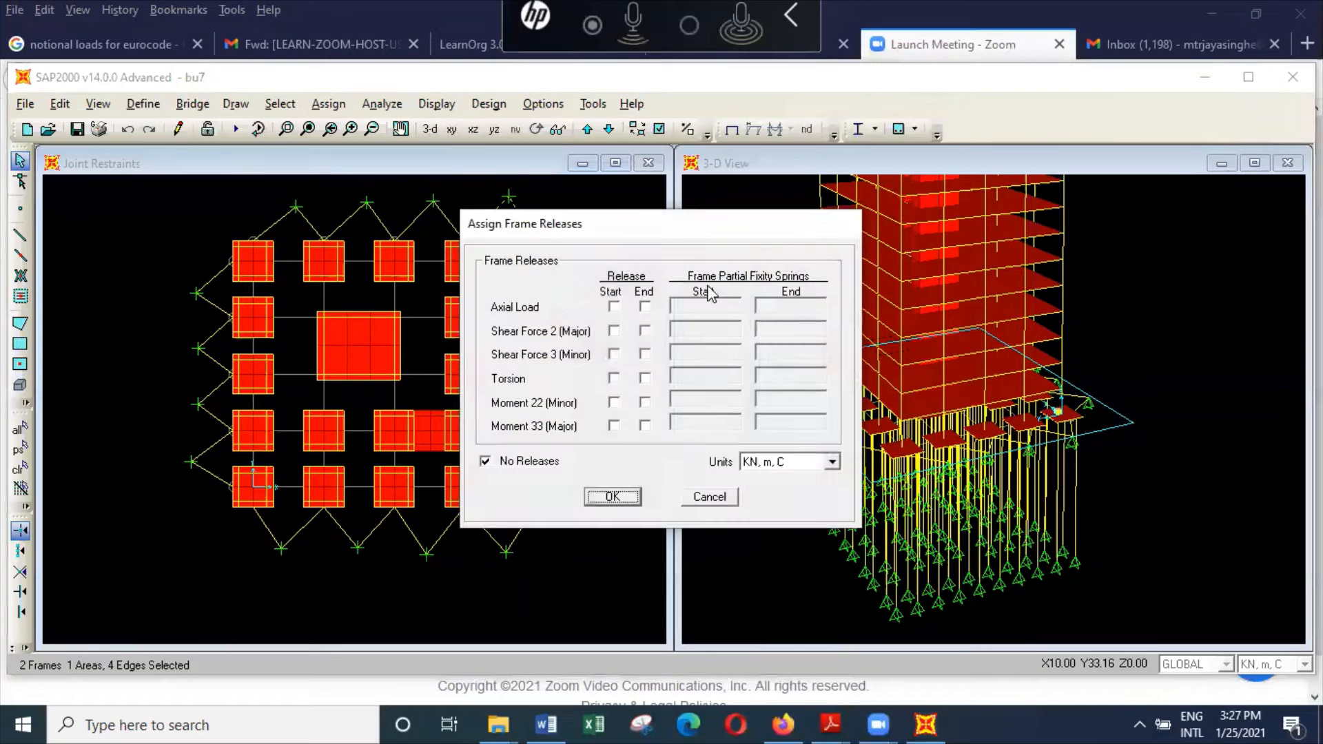
{"action": "left_click", "coordinate": [645, 426]}
{"action": "left_click", "coordinate": [613, 426]}
{"action": "left_click", "coordinate": [624, 496]}
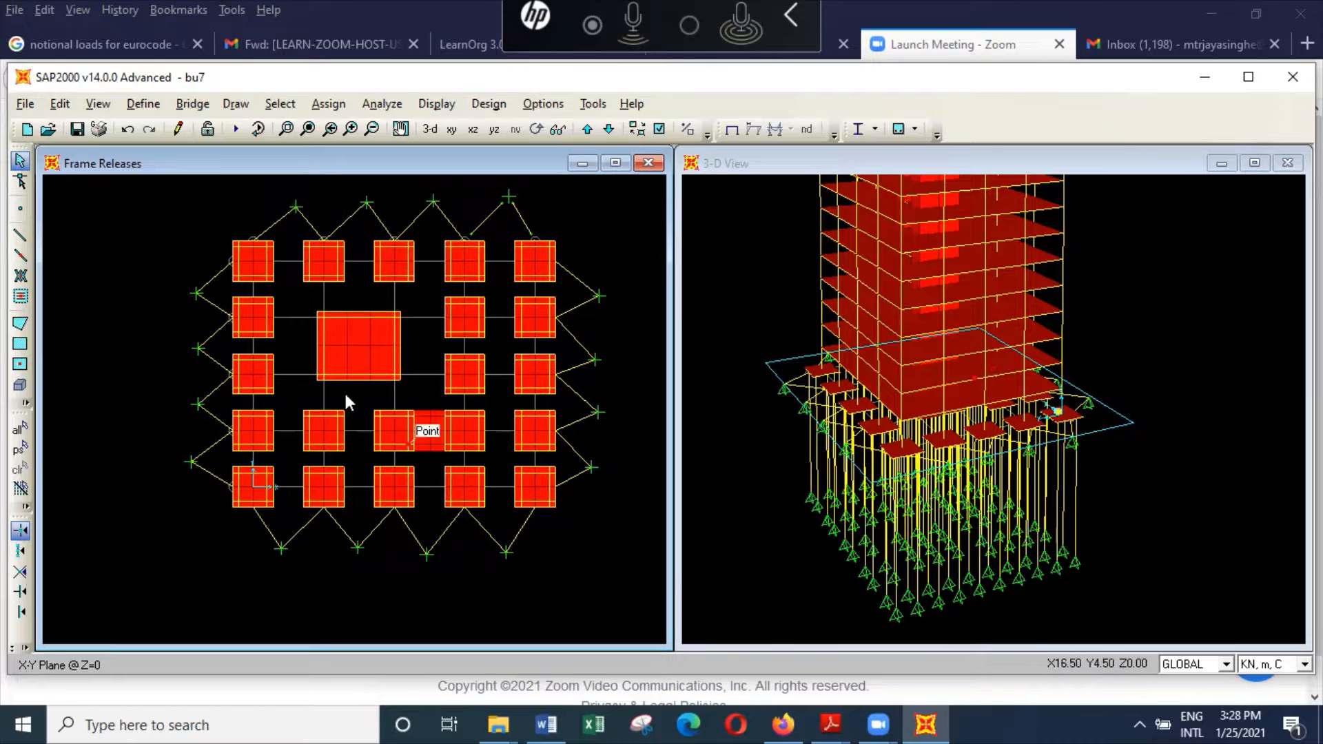
Step: Save the current model and open the model file bu8 from the buildings folder
{"action": "left_click", "coordinate": [24, 103]}
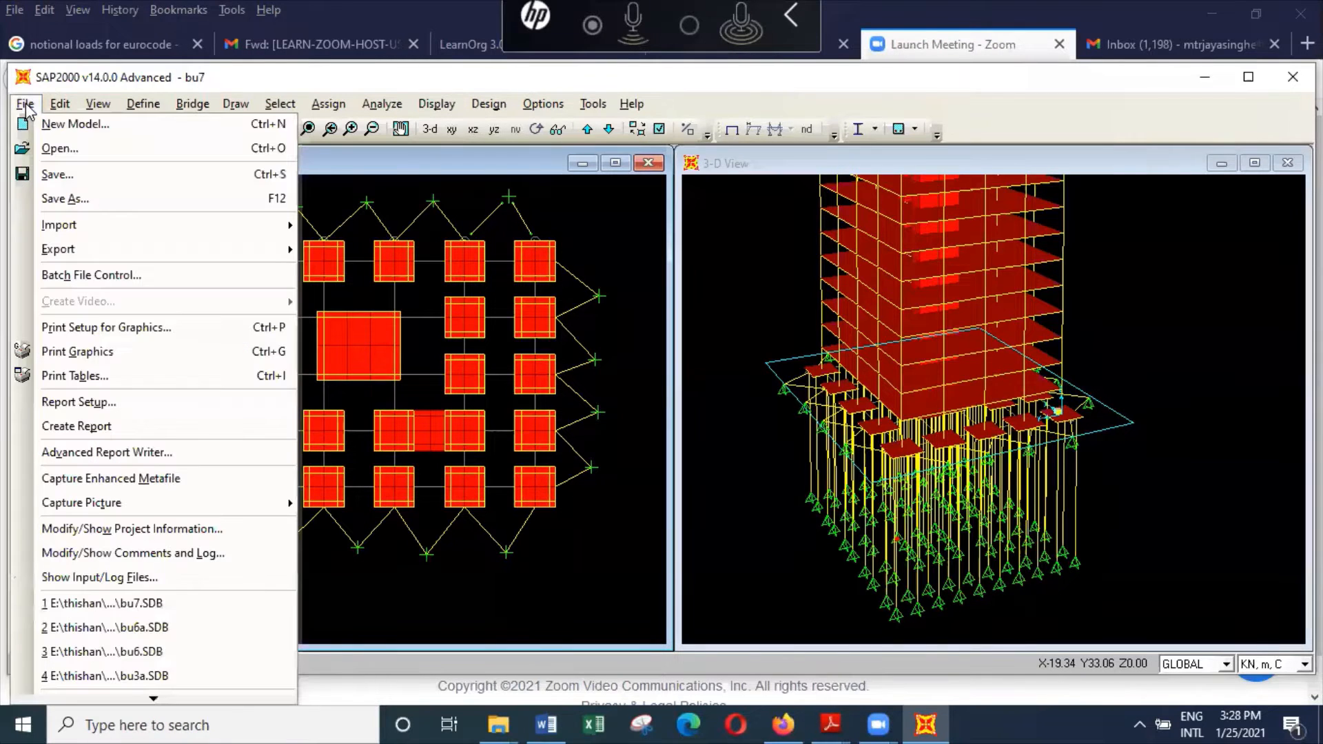
{"action": "left_click", "coordinate": [86, 150]}
{"action": "left_click", "coordinate": [642, 432]}
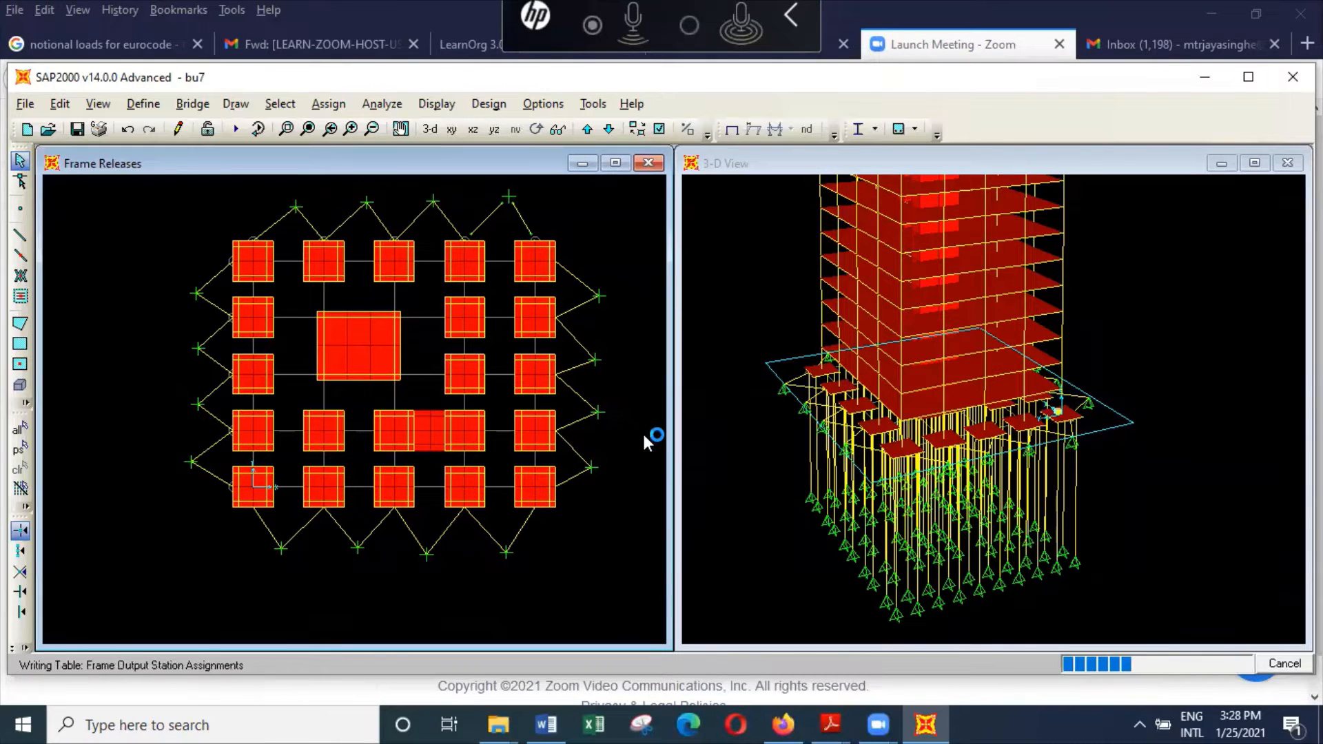
{"action": "scroll", "coordinate": [626, 434], "scroll_direction": "down", "scroll_amount": 2}
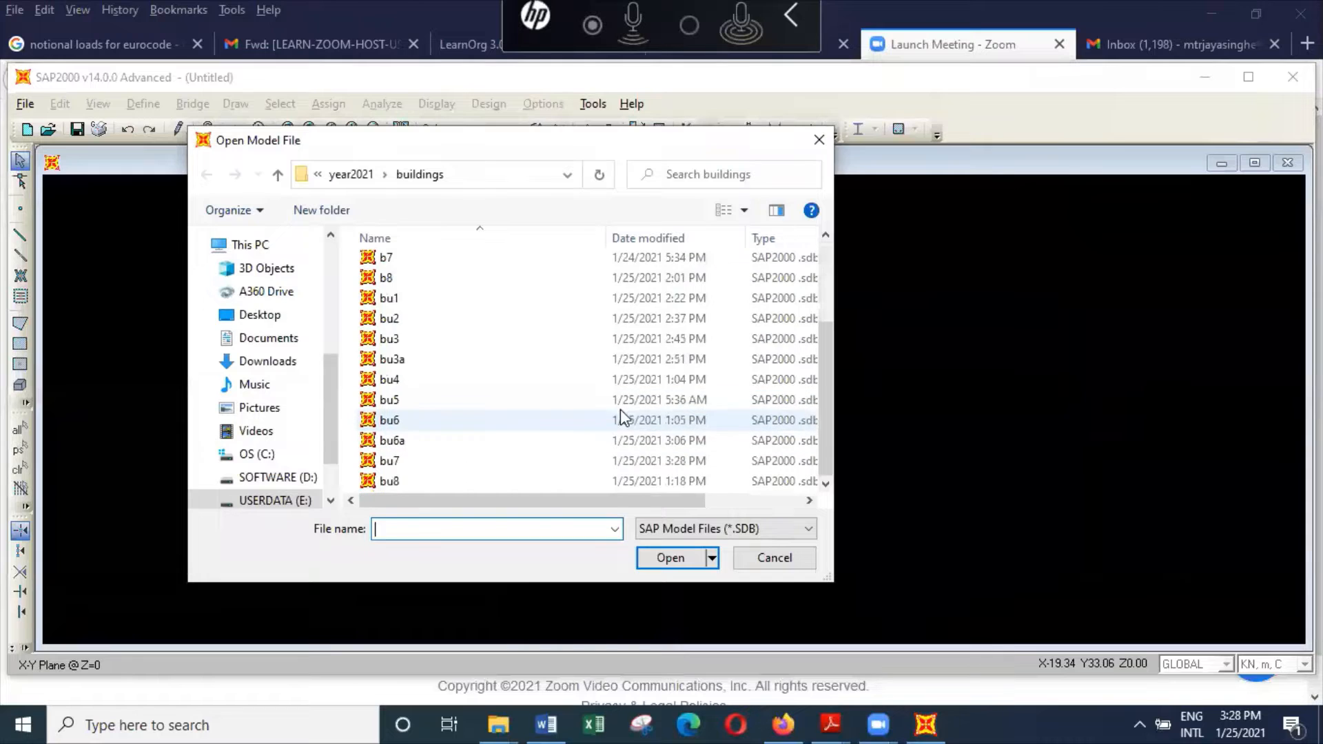
{"action": "left_click", "coordinate": [512, 483]}
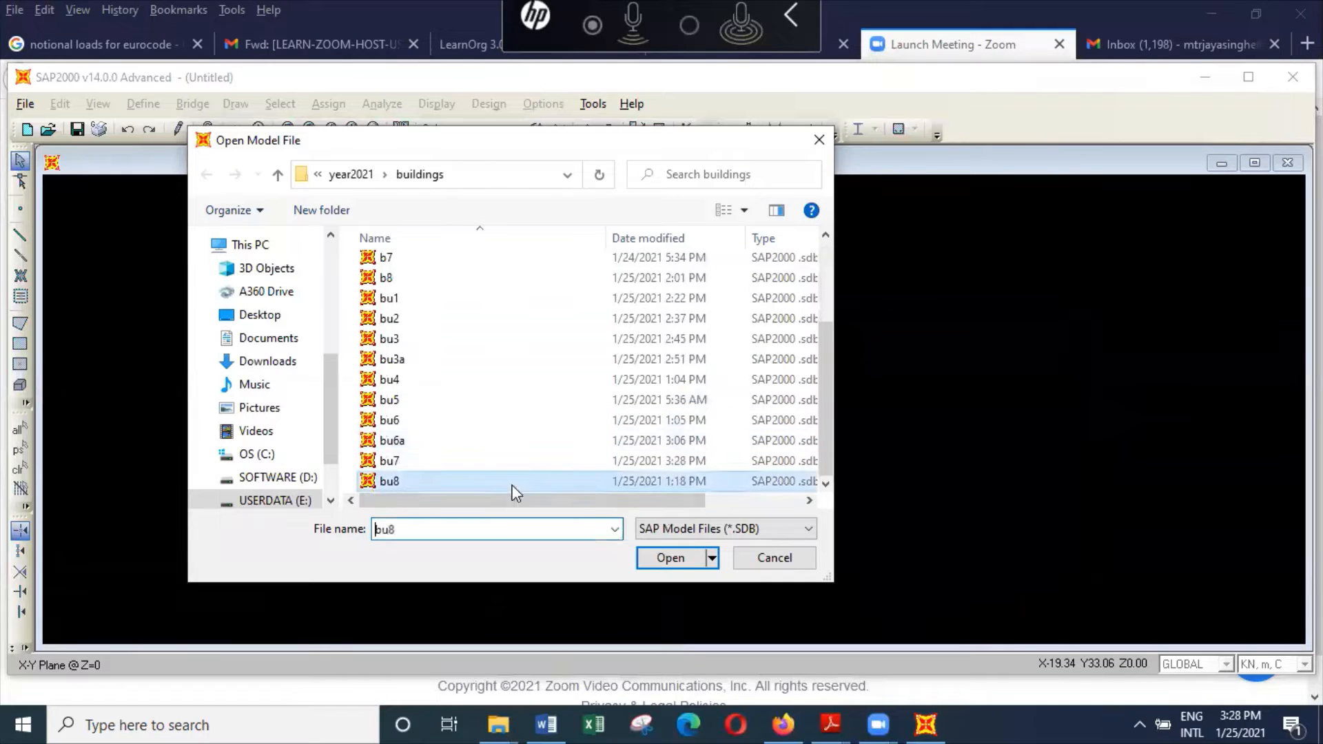
{"action": "left_click", "coordinate": [674, 561]}
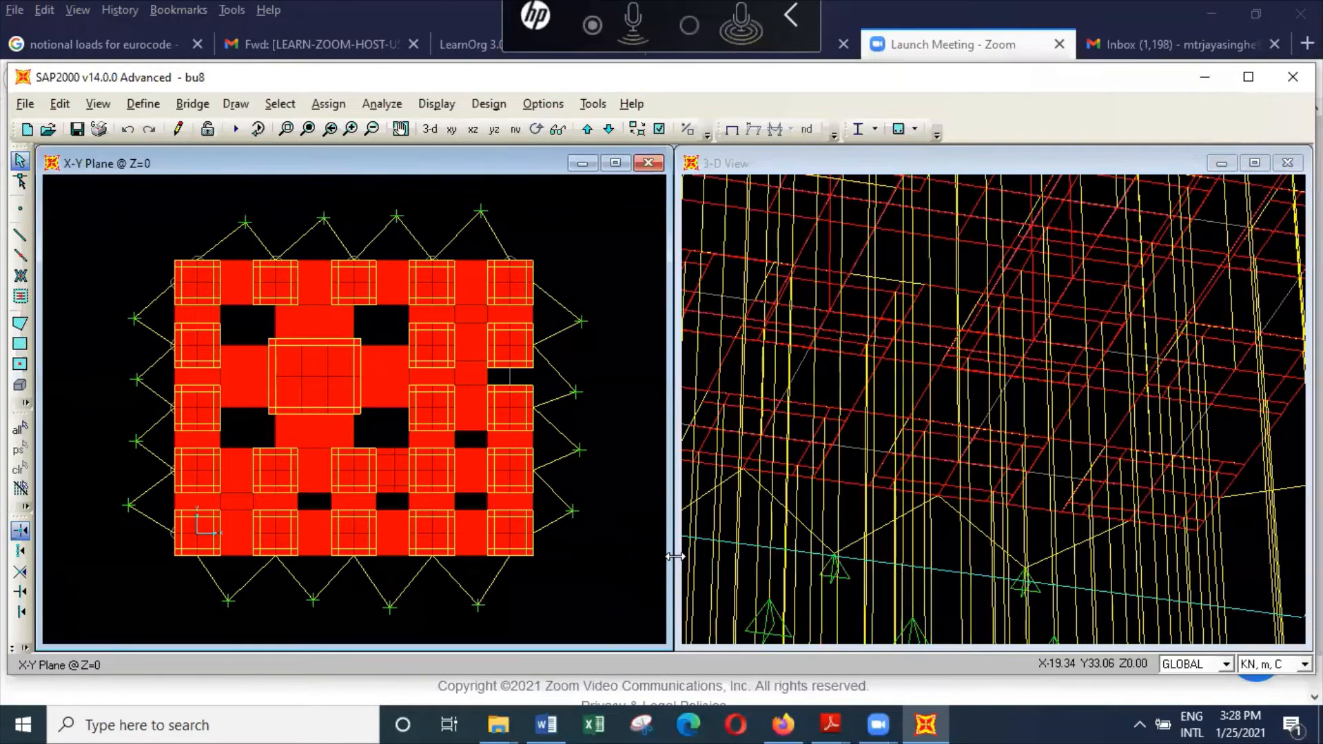
Step: Show the whole building in the 3-D view and turn on Fill Objects for it
{"action": "left_click", "coordinate": [825, 374]}
{"action": "left_click", "coordinate": [351, 129]}
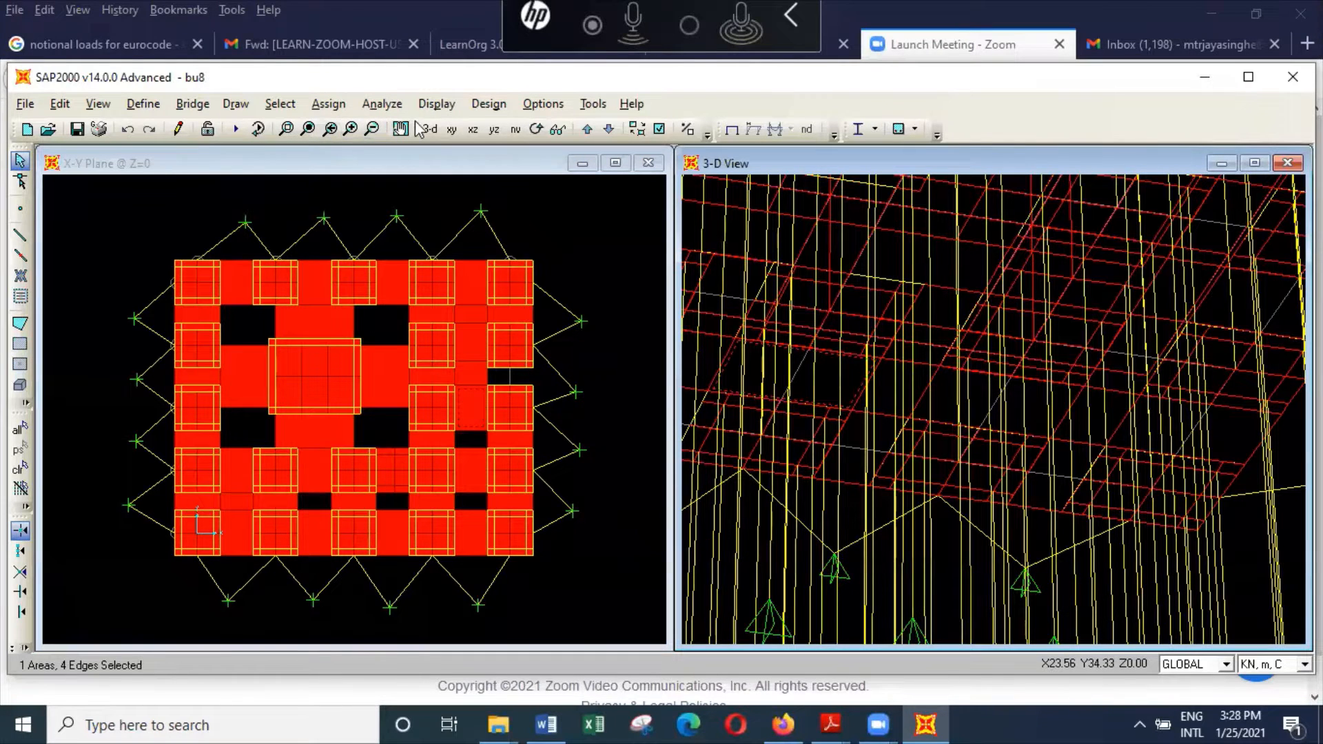
{"action": "left_click", "coordinate": [97, 104]}
{"action": "left_click", "coordinate": [169, 240]}
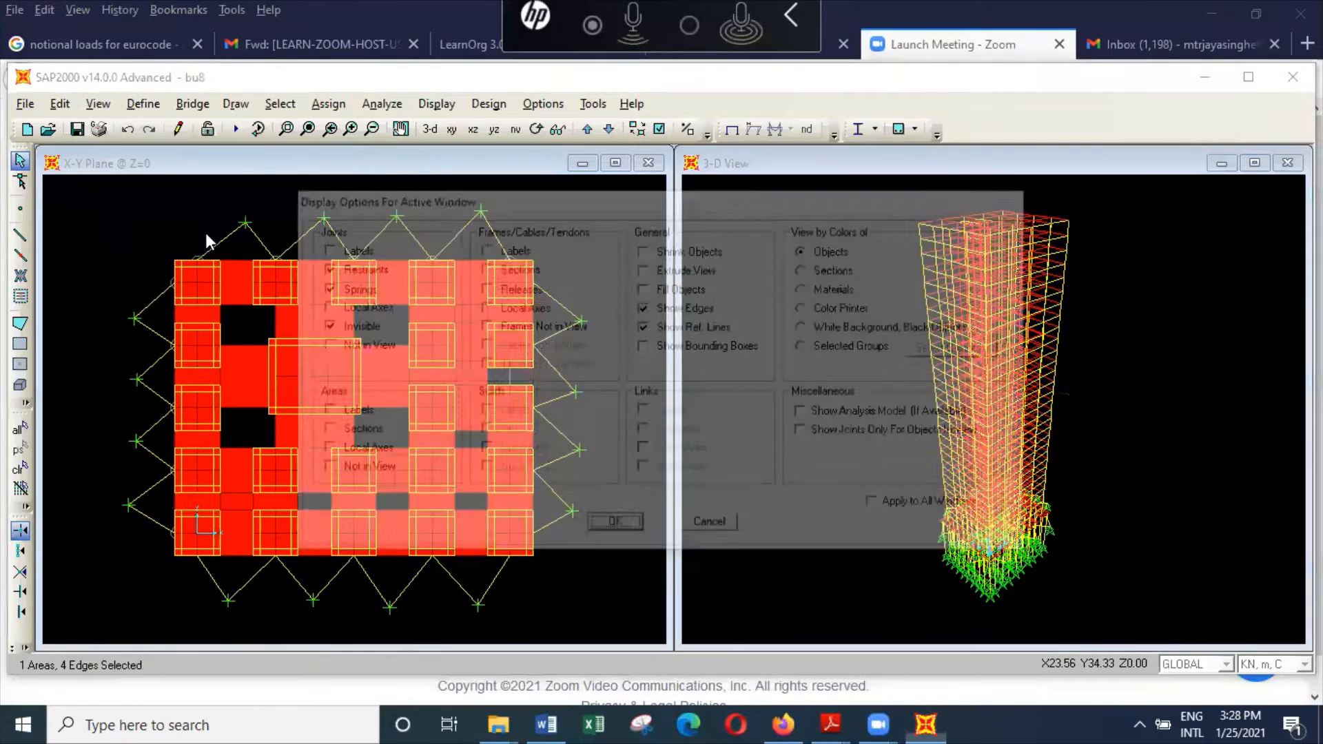
{"action": "left_click", "coordinate": [672, 293]}
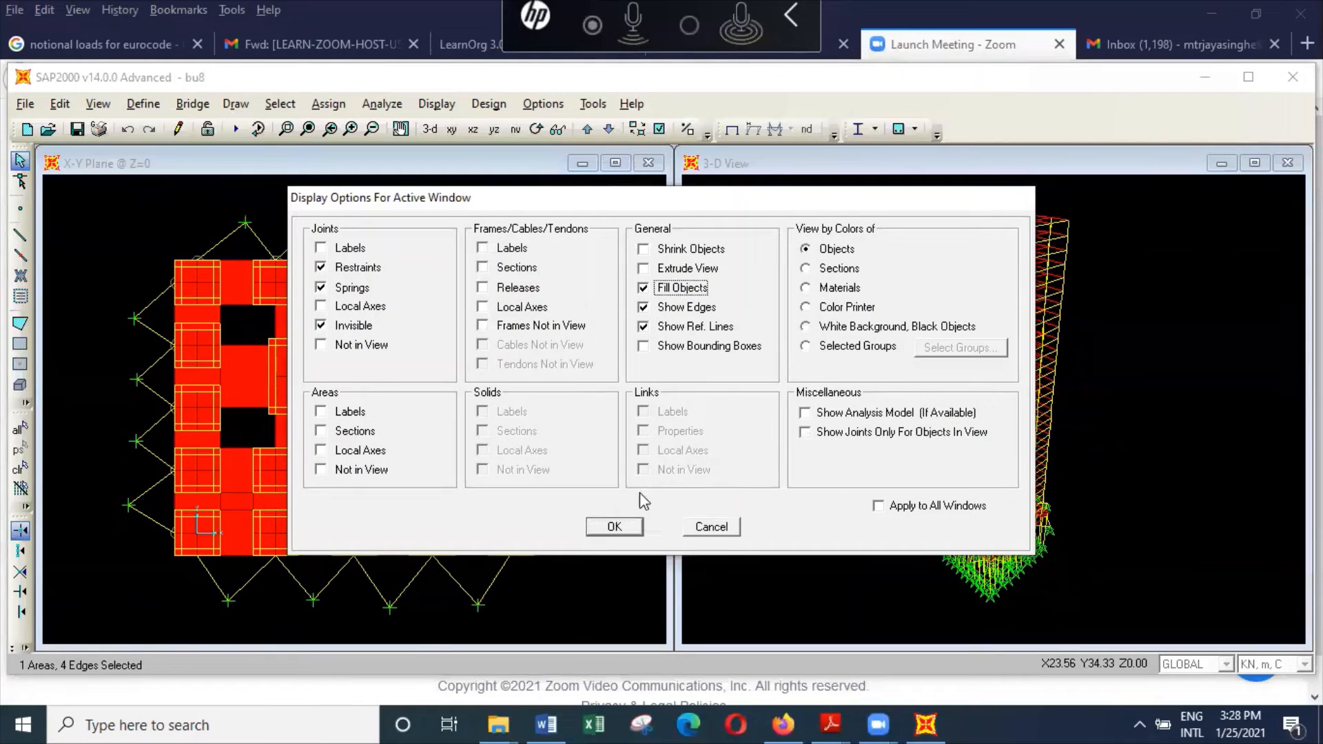
{"action": "left_click", "coordinate": [612, 527]}
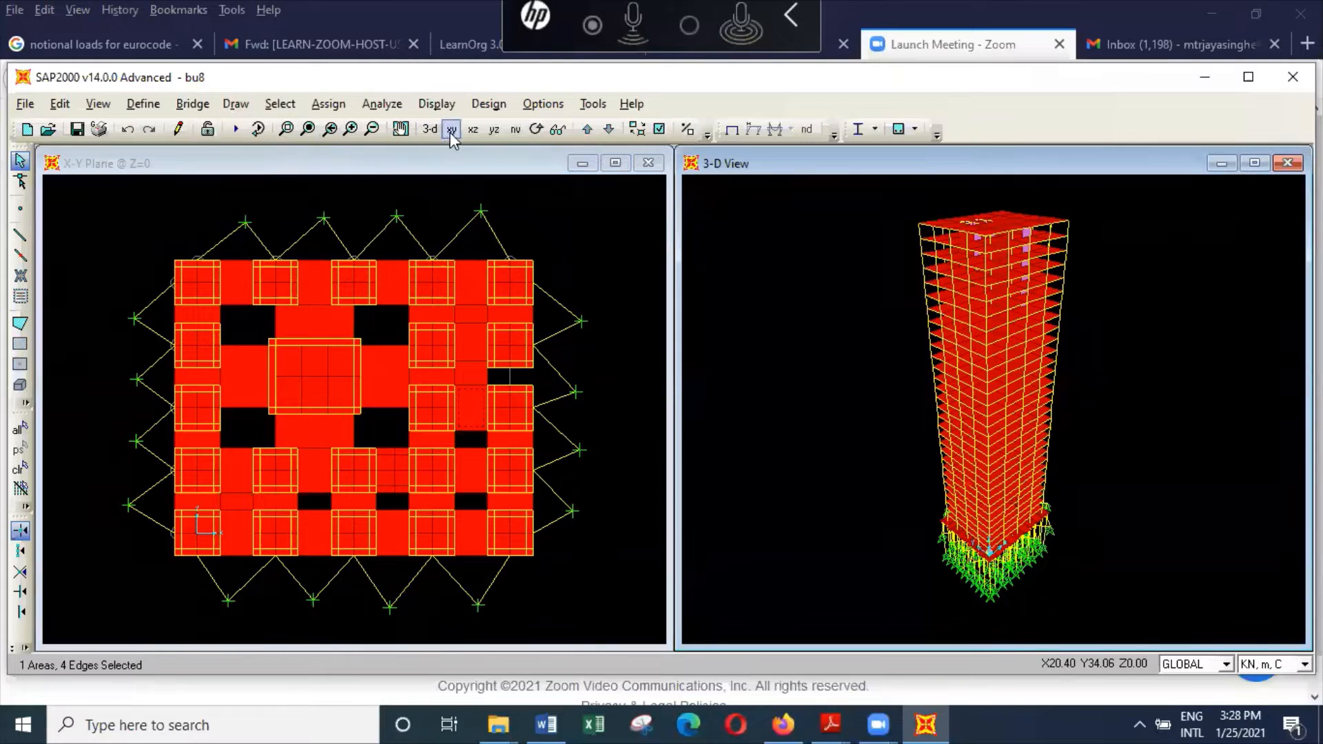
Step: Examine the tower's base and piles in 3-D, and check the section assignment of a ground slab panel in plan
{"action": "left_click", "coordinate": [538, 131]}
{"action": "left_click_drag", "start_coordinate": [965, 470], "coordinate": [938, 295]}
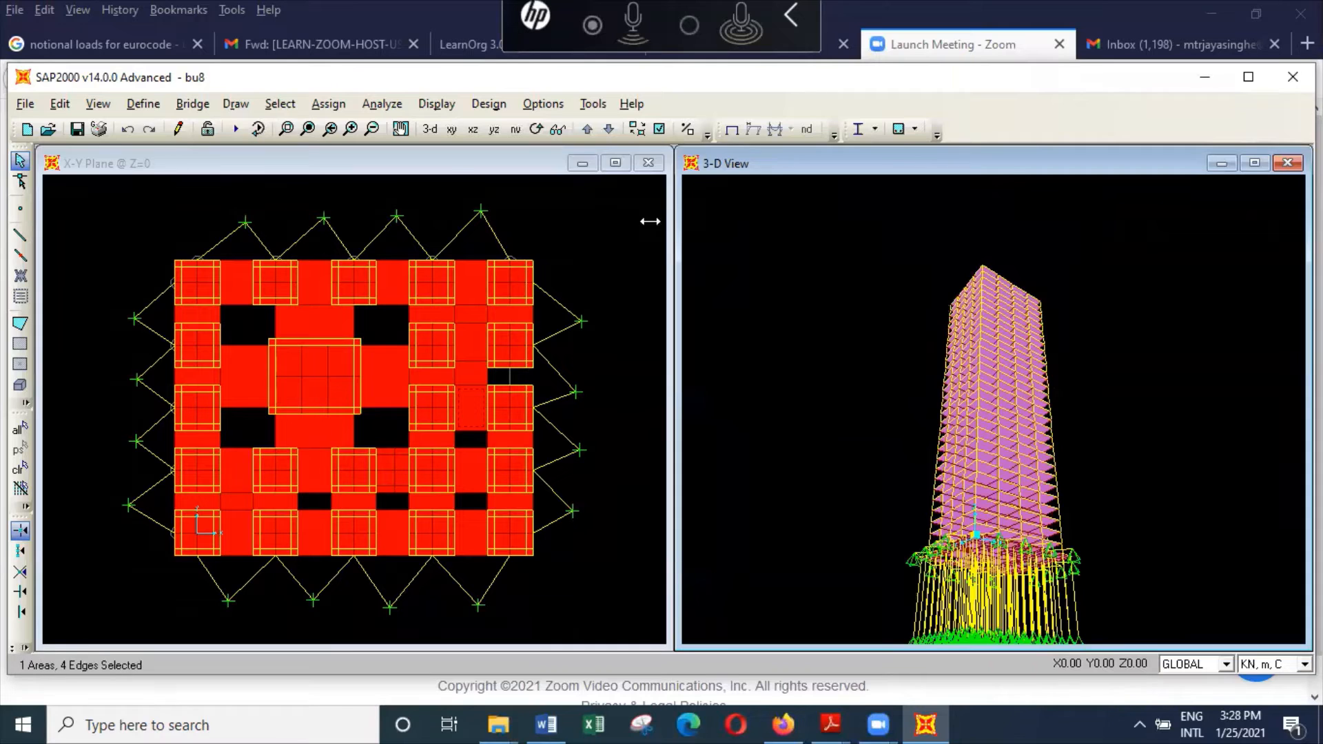
{"action": "left_click_drag", "start_coordinate": [875, 319], "coordinate": [858, 418]}
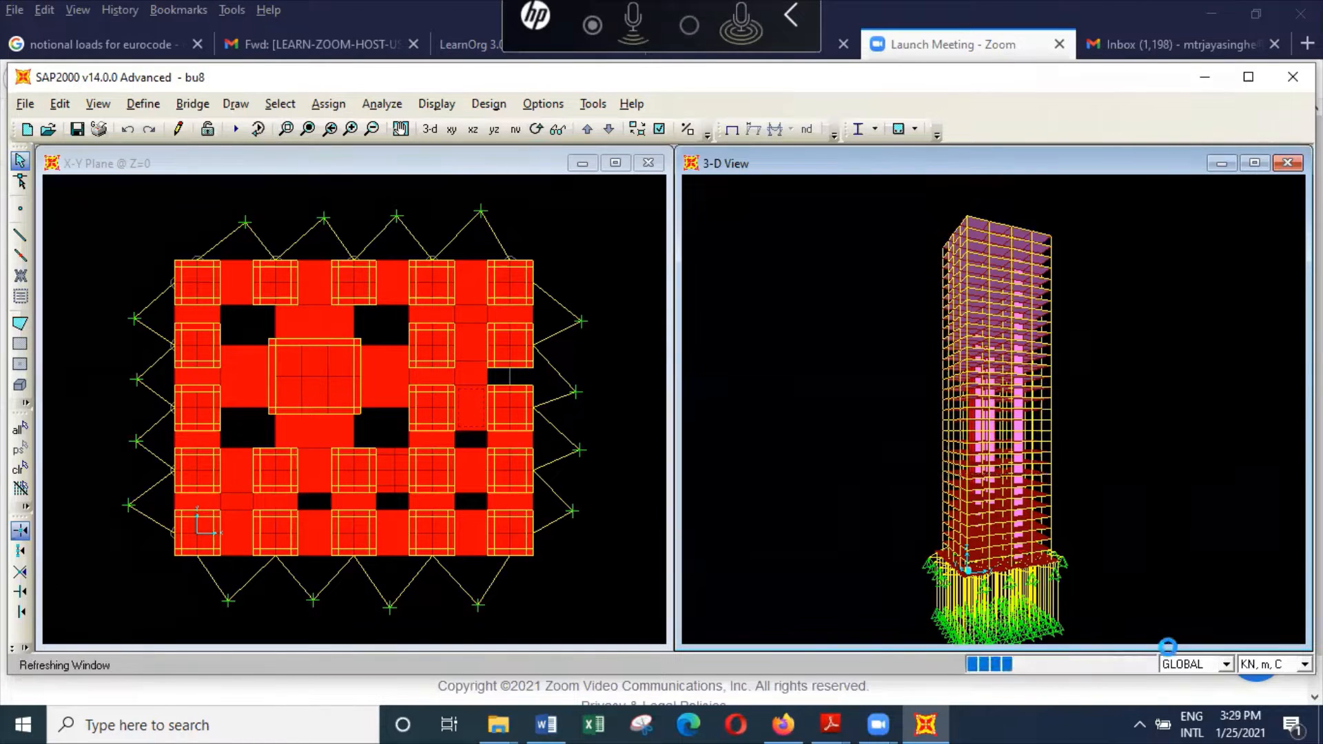
{"action": "scroll", "coordinate": [1165, 648], "scroll_direction": "up", "scroll_amount": 3}
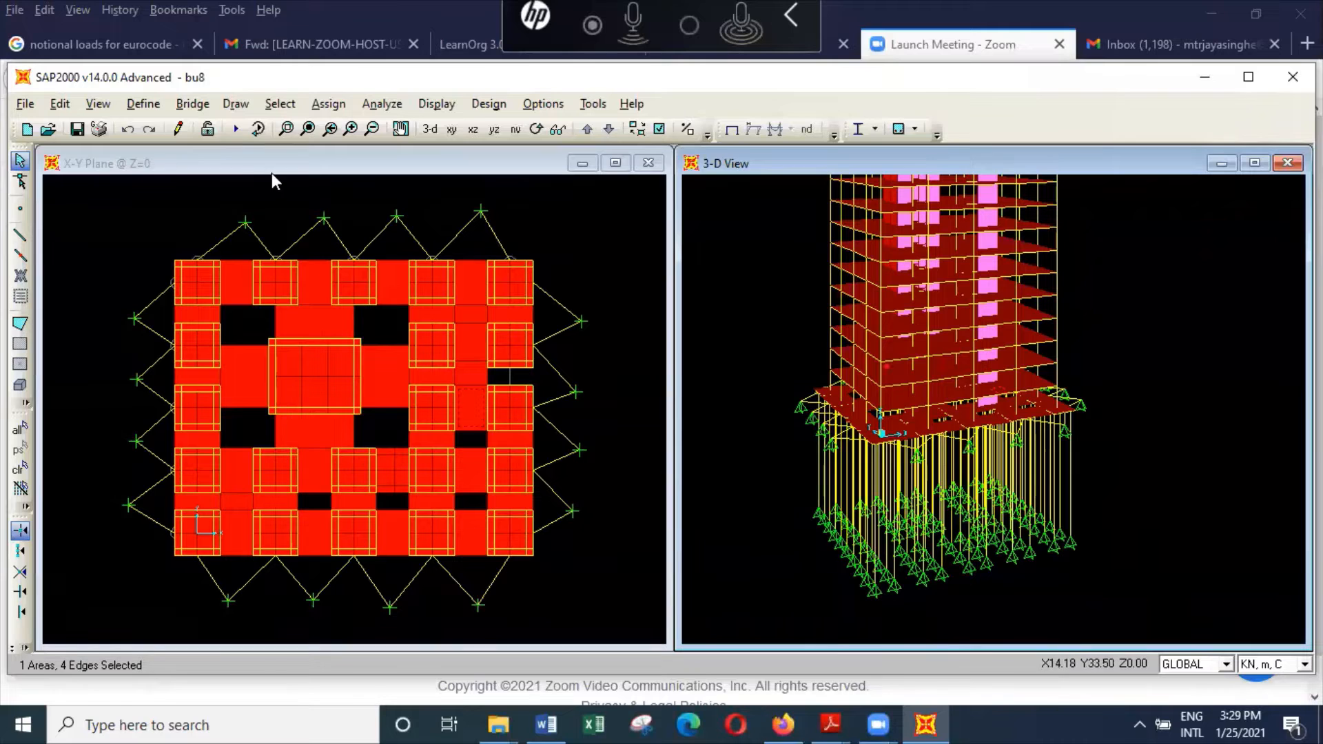
{"action": "left_click", "coordinate": [288, 129]}
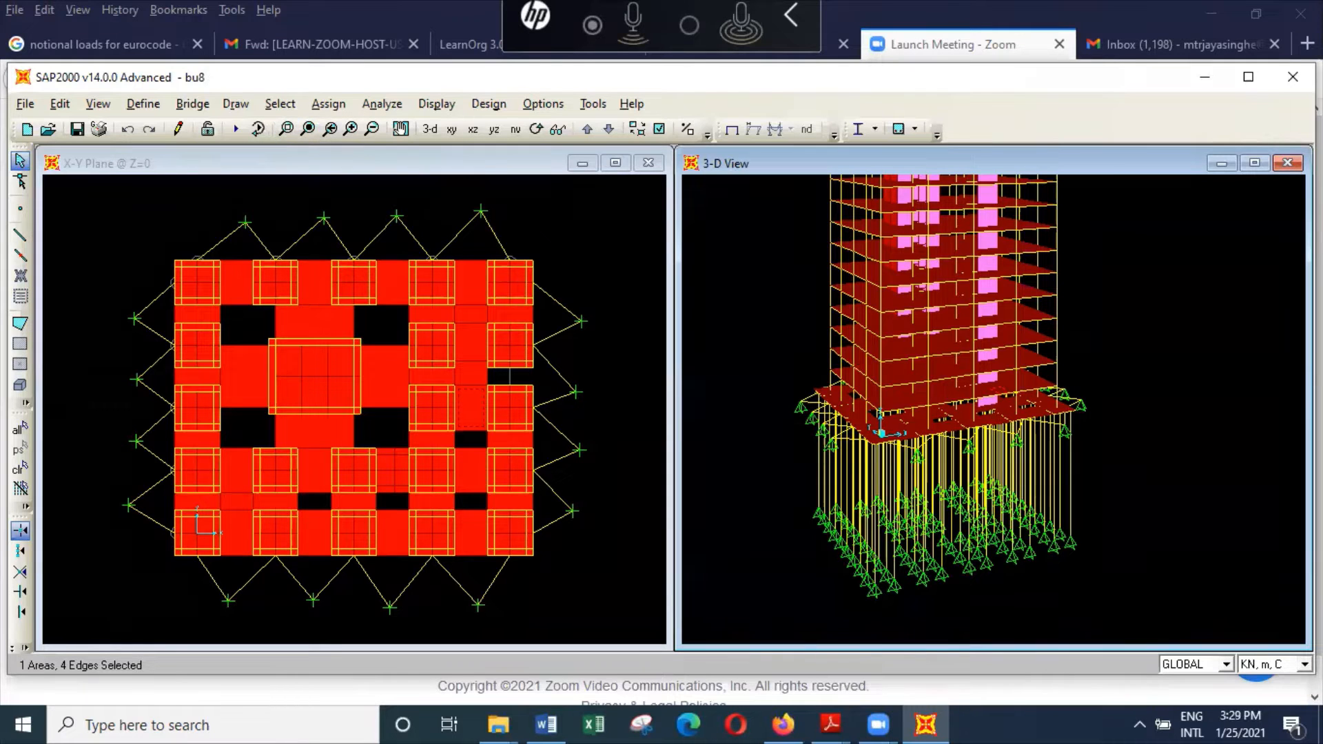
{"action": "left_click_drag", "start_coordinate": [767, 344], "coordinate": [1136, 507]}
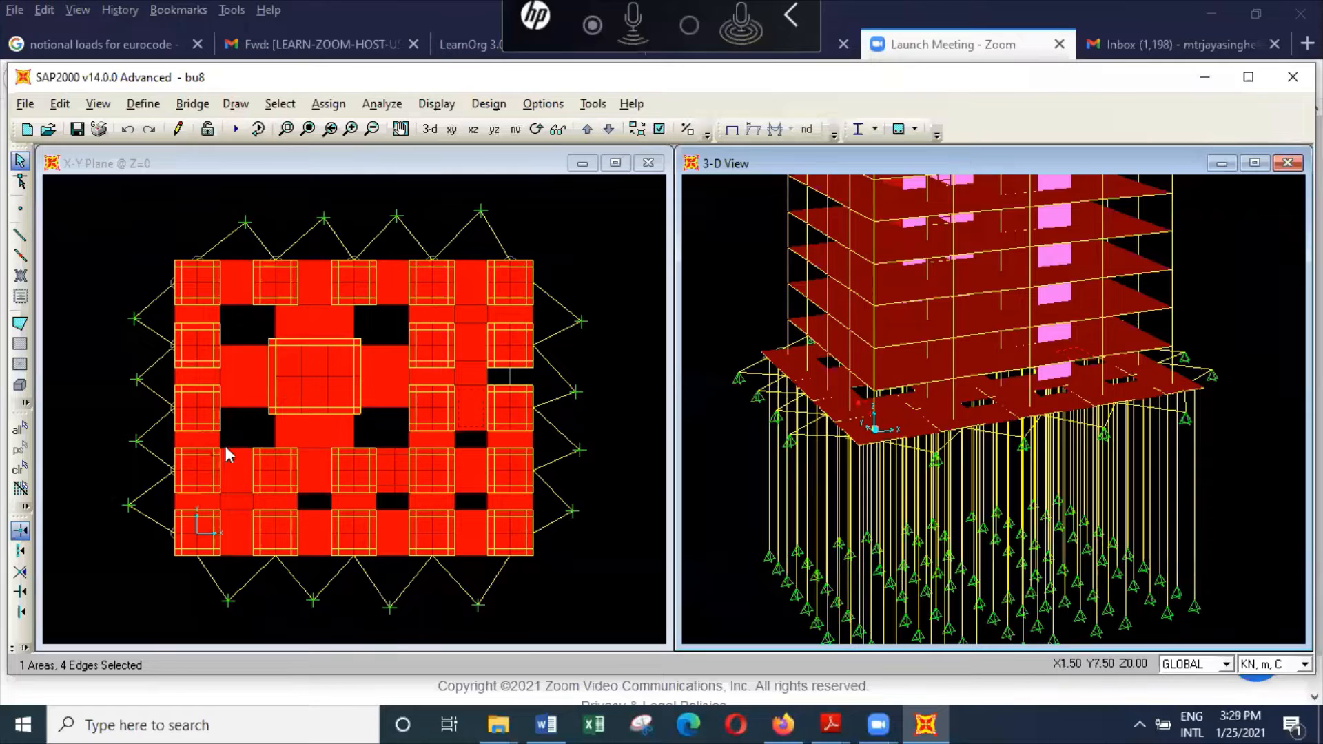
{"action": "right_click", "coordinate": [238, 463]}
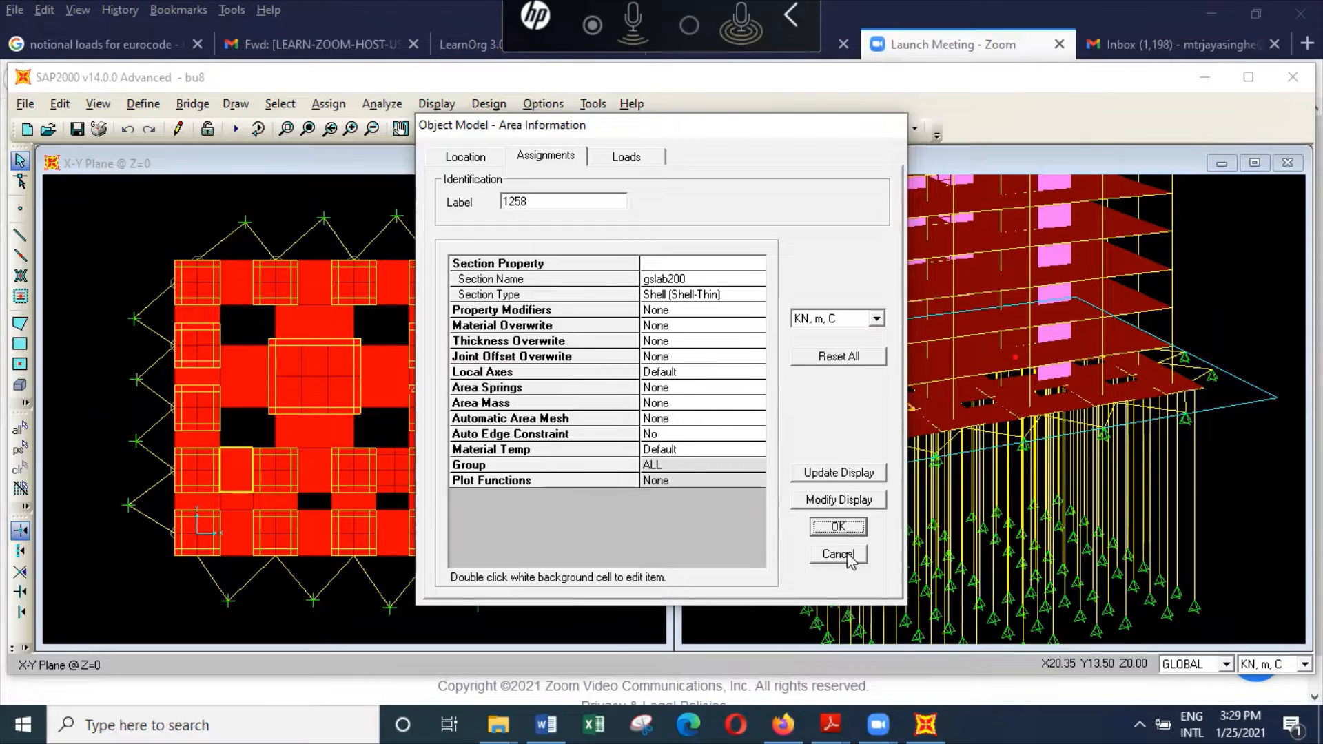
{"action": "left_click", "coordinate": [851, 528]}
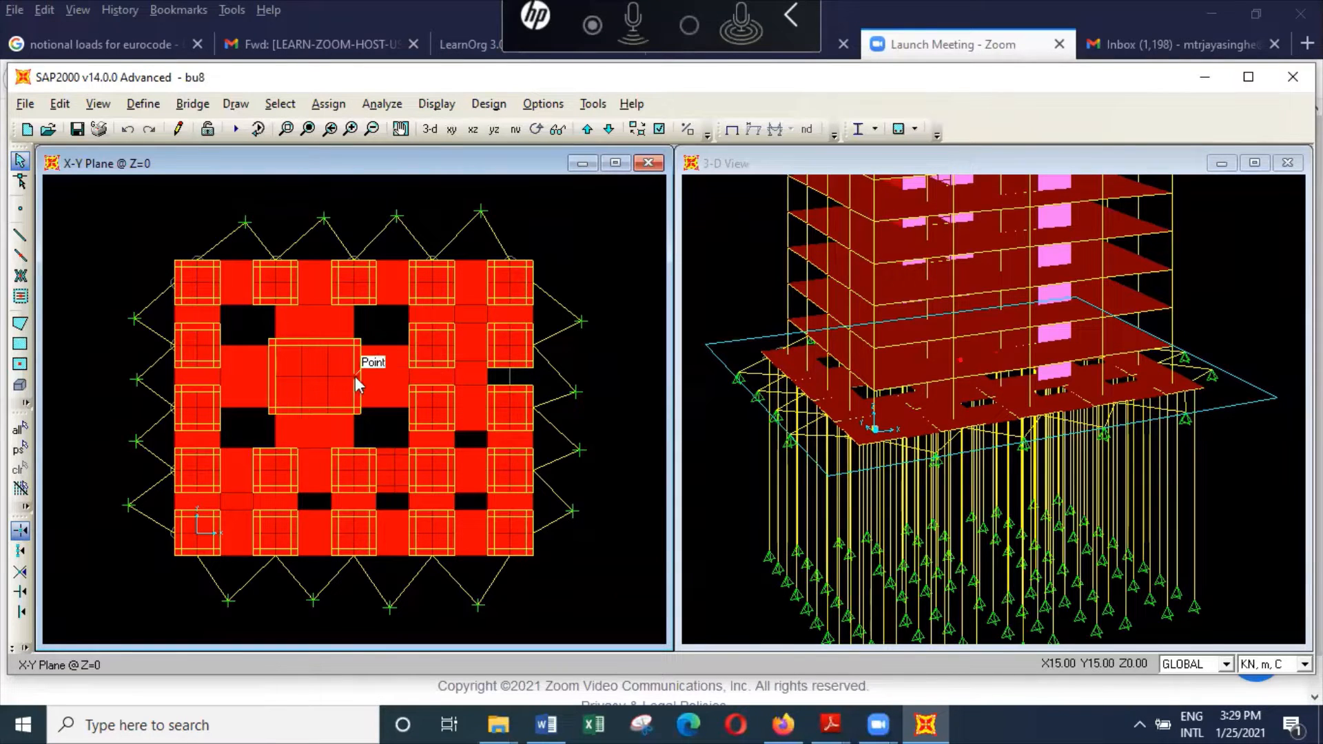
Step: Draw a rectangular area with section gslab200 to fill the slab opening at the plan's right edge at Z=0
{"action": "left_click", "coordinate": [29, 343]}
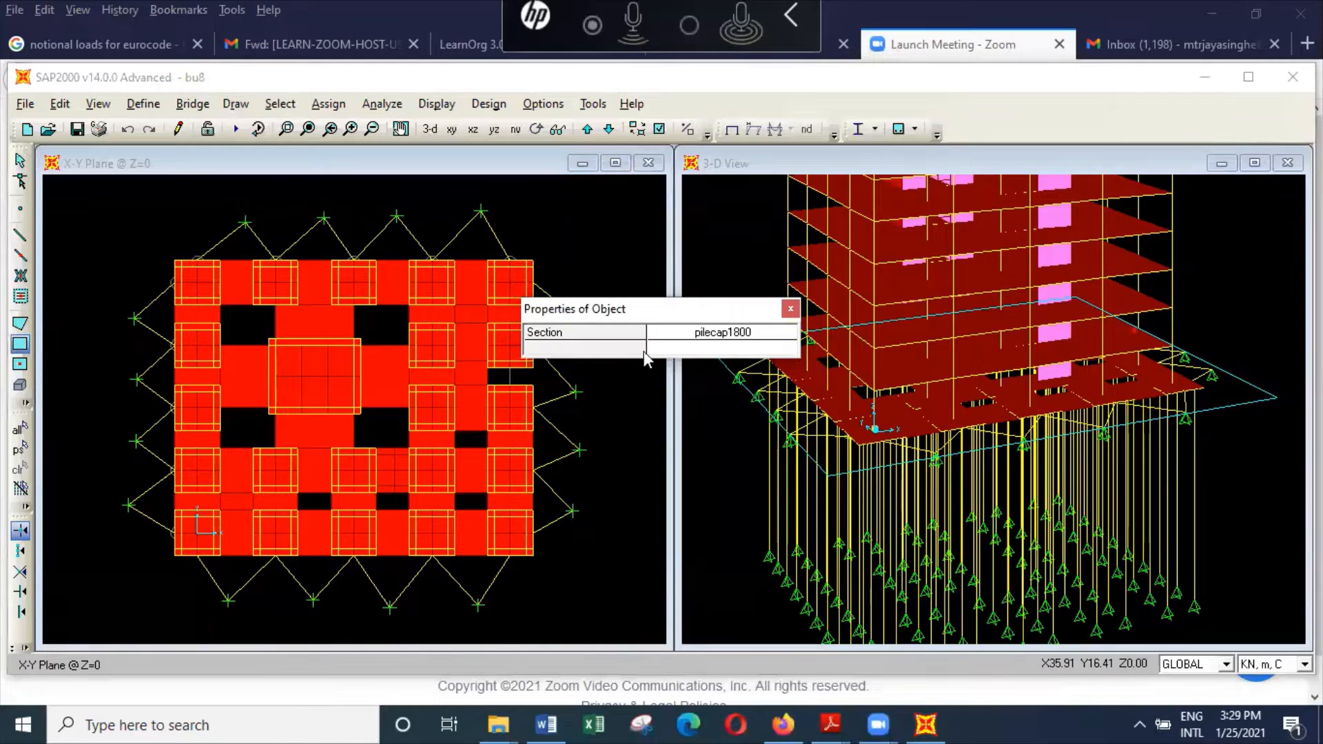
{"action": "left_click", "coordinate": [766, 333]}
{"action": "left_click", "coordinate": [786, 335]}
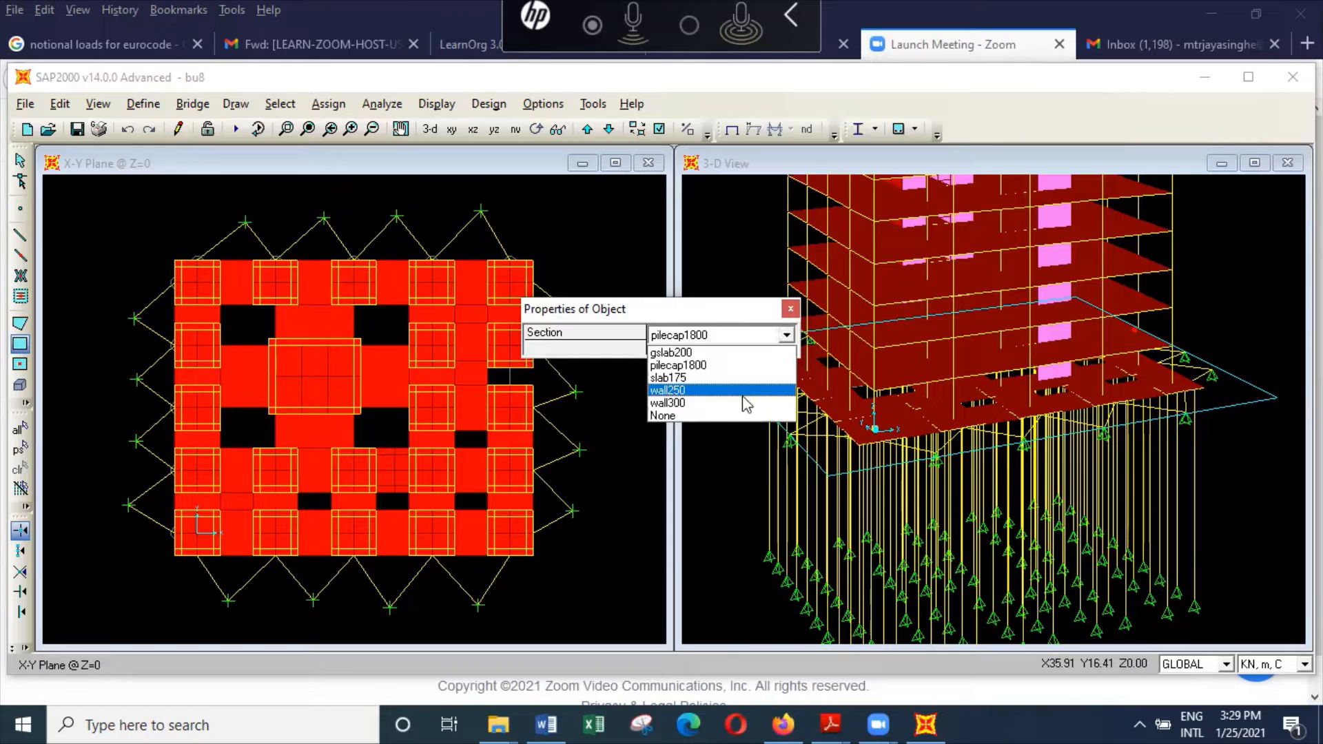
{"action": "left_click", "coordinate": [740, 353]}
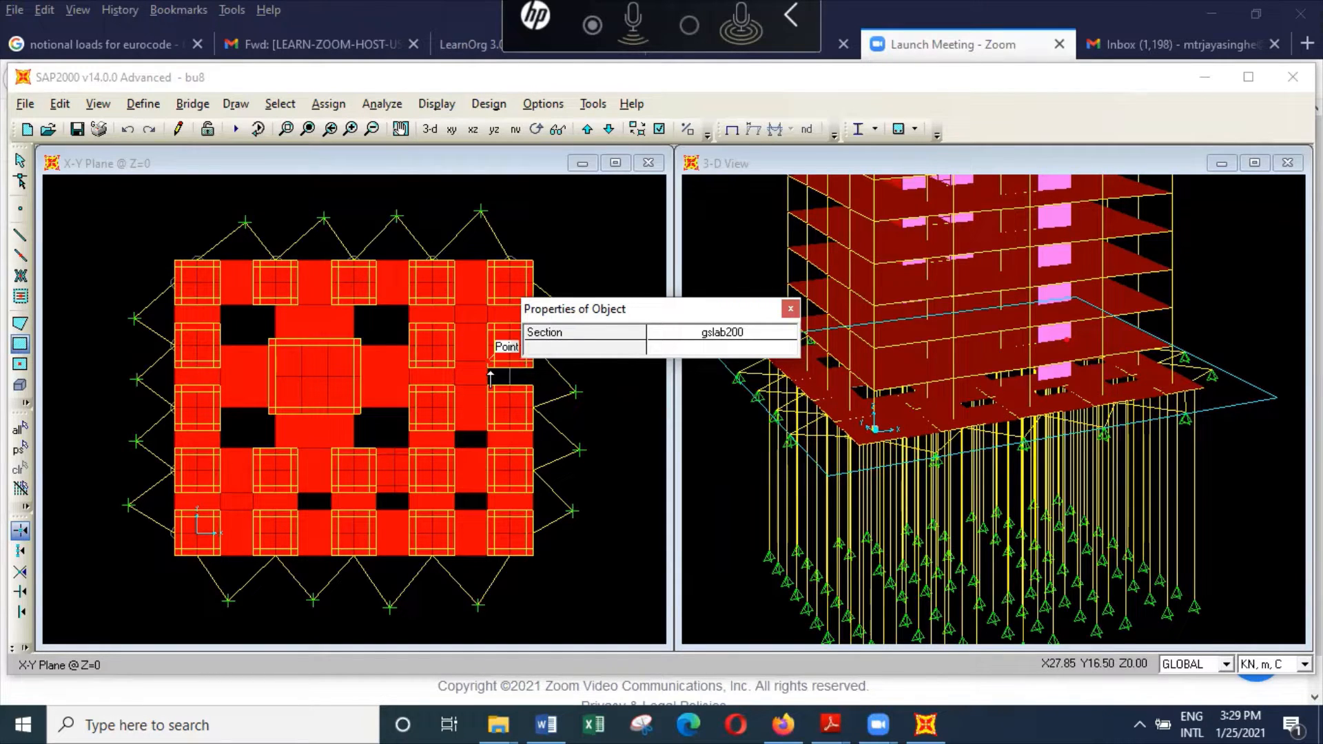
{"action": "left_click", "coordinate": [526, 379]}
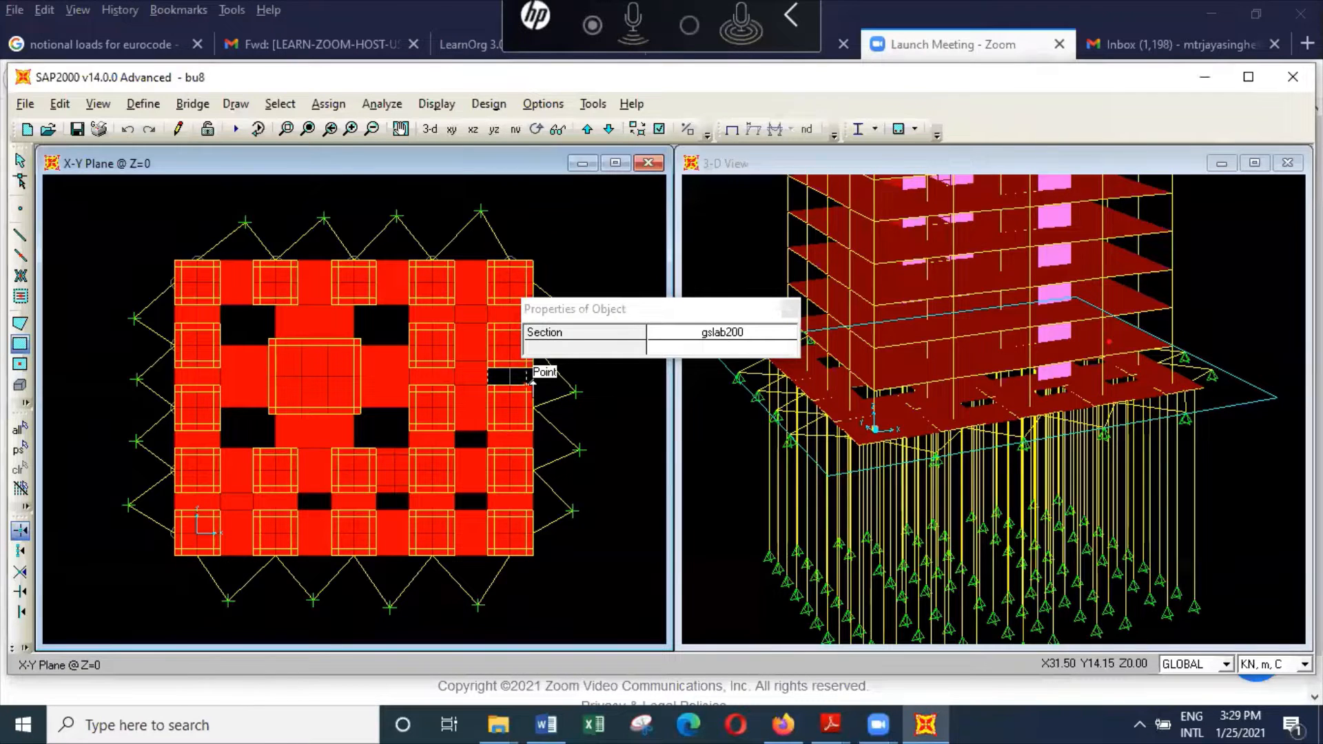
{"action": "left_click", "coordinate": [539, 383]}
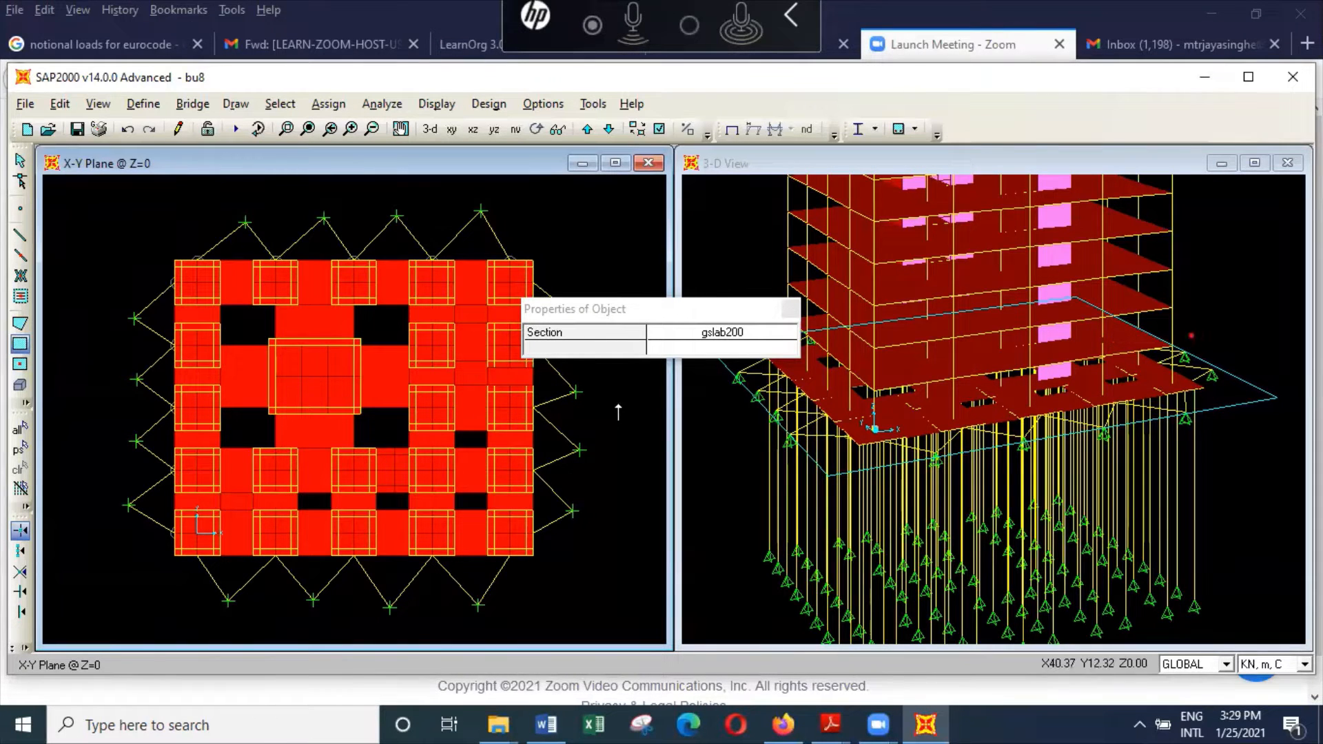
{"action": "key", "text": "Escape"}
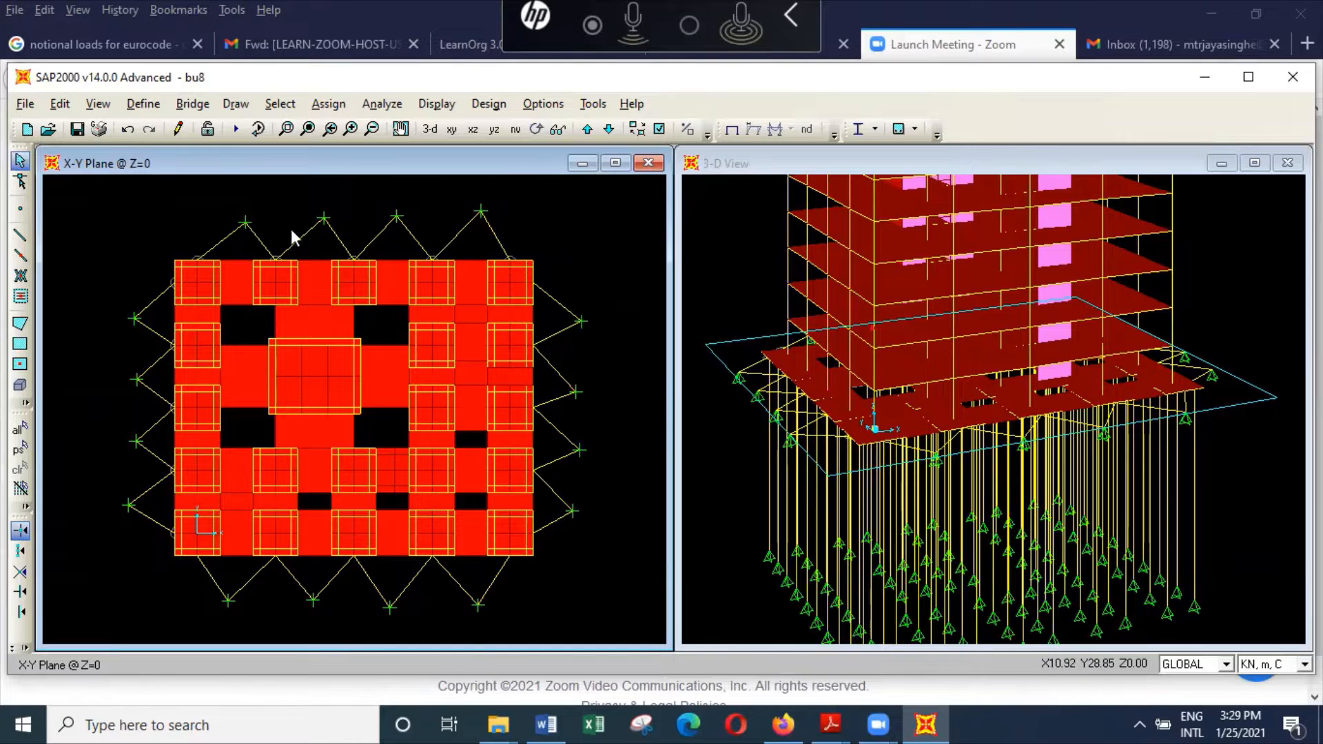
Step: Release Moment 33 (Major) at the start and end of all diagonal frames around the slab's four sides at Z=0
{"action": "left_click_drag", "start_coordinate": [514, 250], "coordinate": [204, 230]}
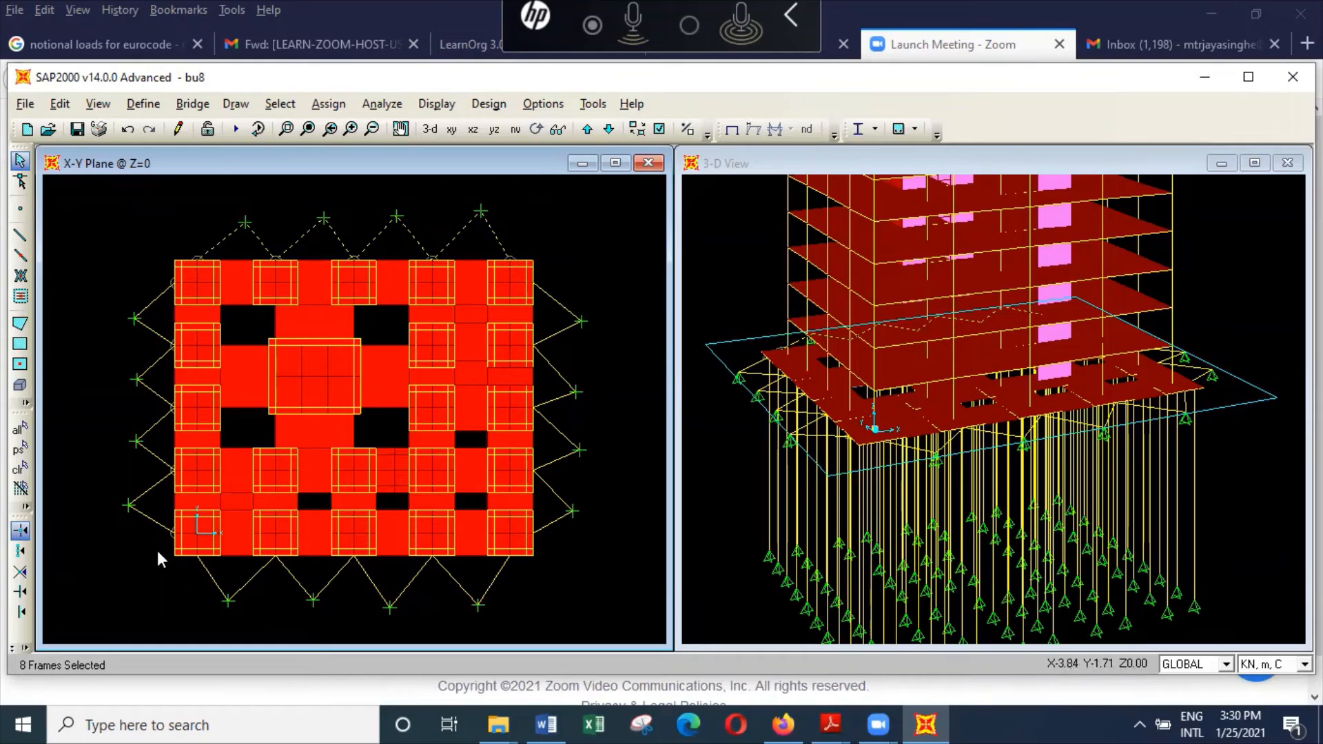
{"action": "left_click_drag", "start_coordinate": [158, 552], "coordinate": [143, 274]}
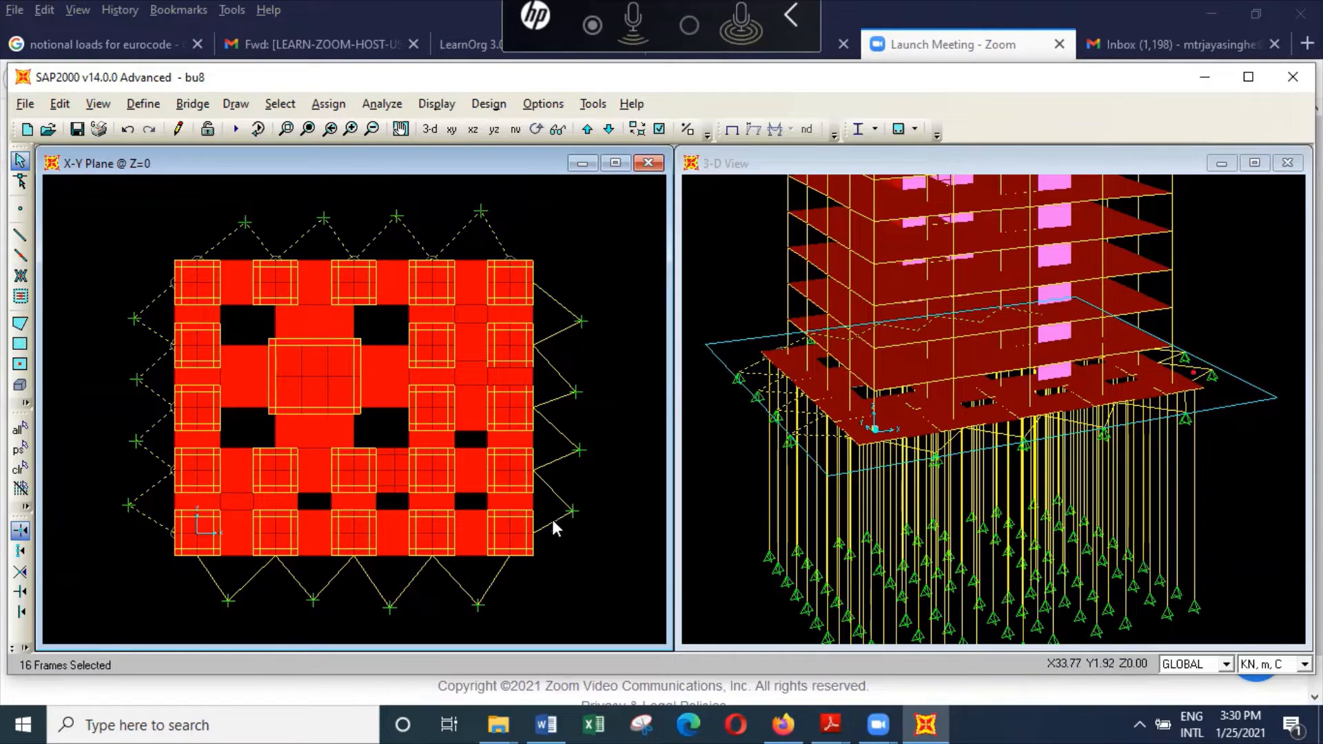
{"action": "left_click_drag", "start_coordinate": [560, 539], "coordinate": [554, 274]}
{"action": "left_click_drag", "start_coordinate": [528, 588], "coordinate": [176, 567]}
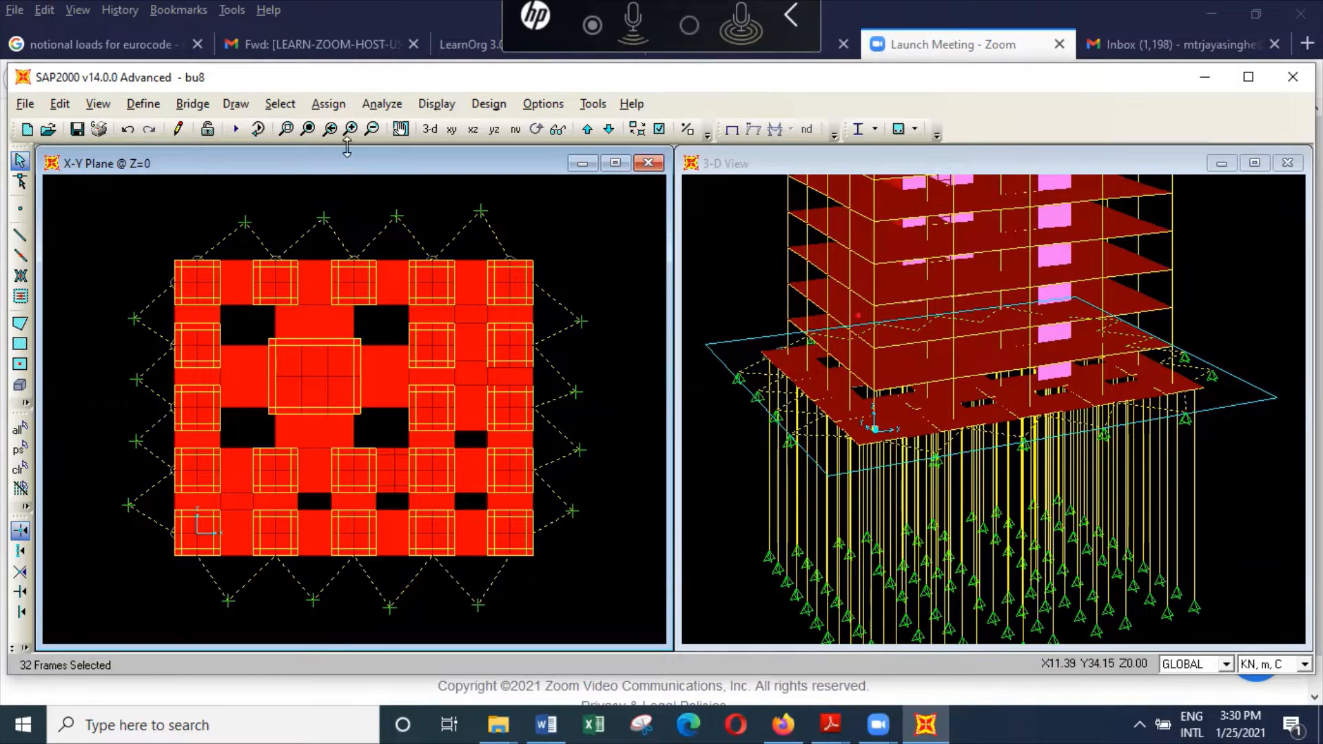
{"action": "left_click", "coordinate": [328, 104]}
{"action": "mouse_move", "coordinate": [407, 157]}
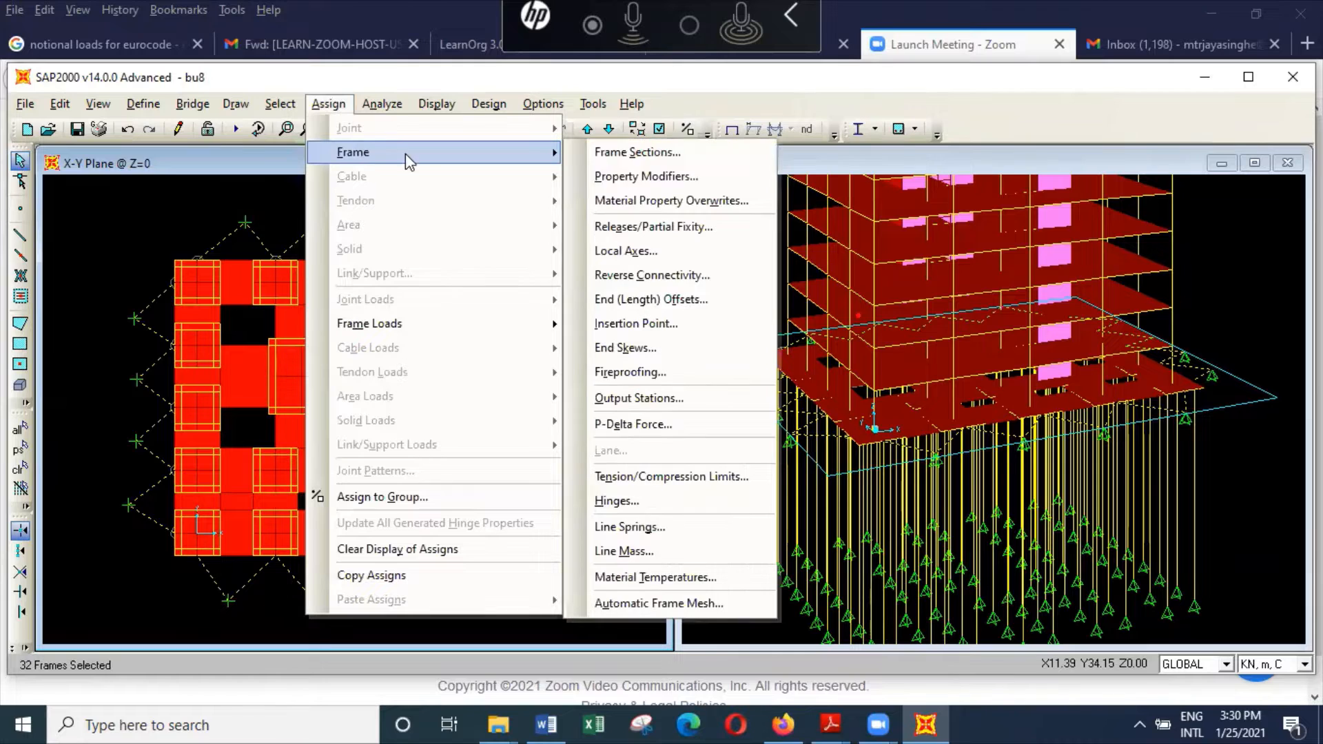
{"action": "left_click", "coordinate": [672, 227]}
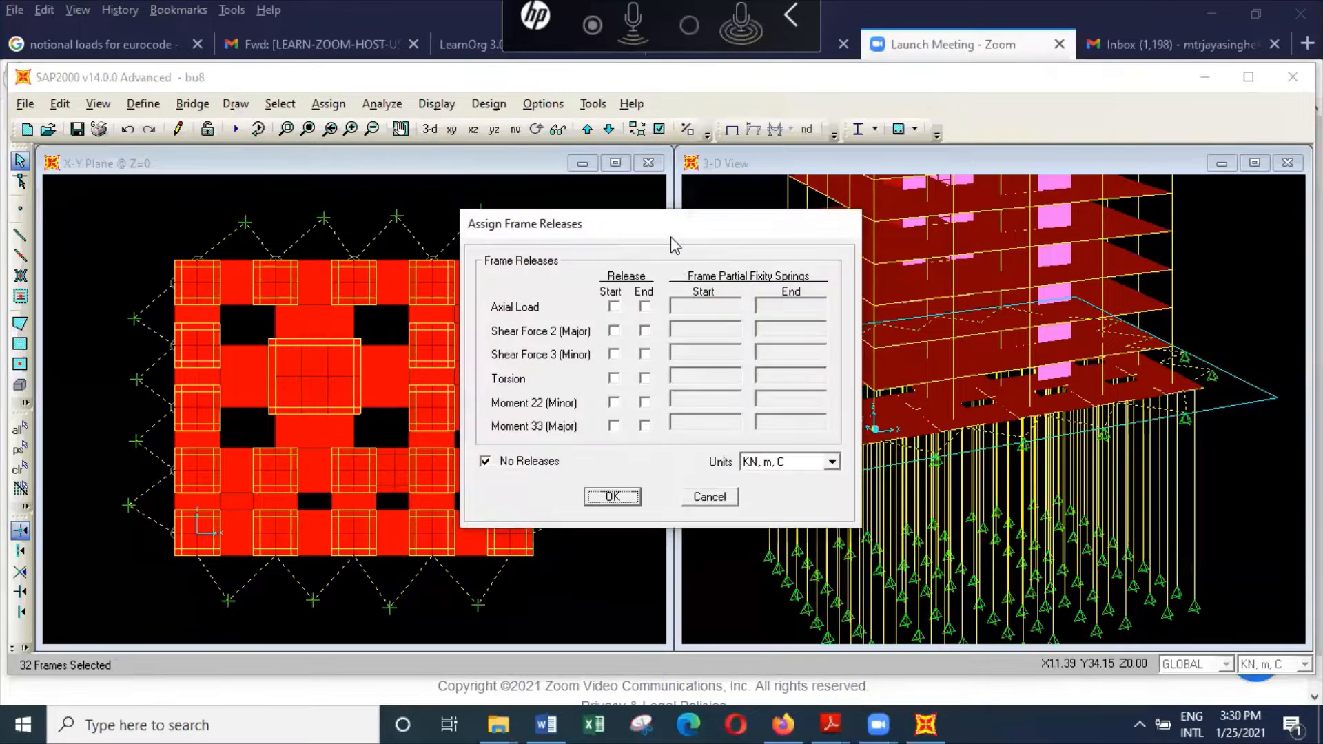
{"action": "left_click", "coordinate": [644, 425]}
{"action": "left_click", "coordinate": [613, 425]}
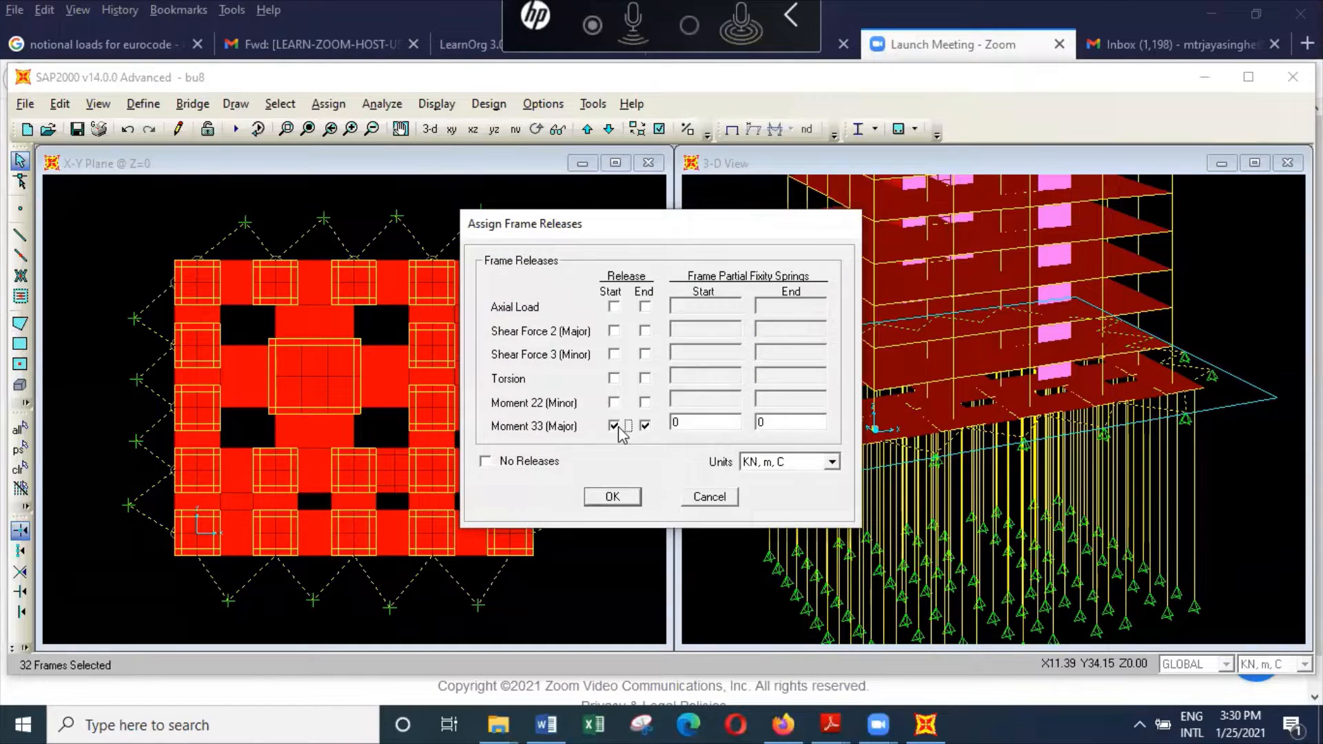
{"action": "left_click", "coordinate": [624, 497]}
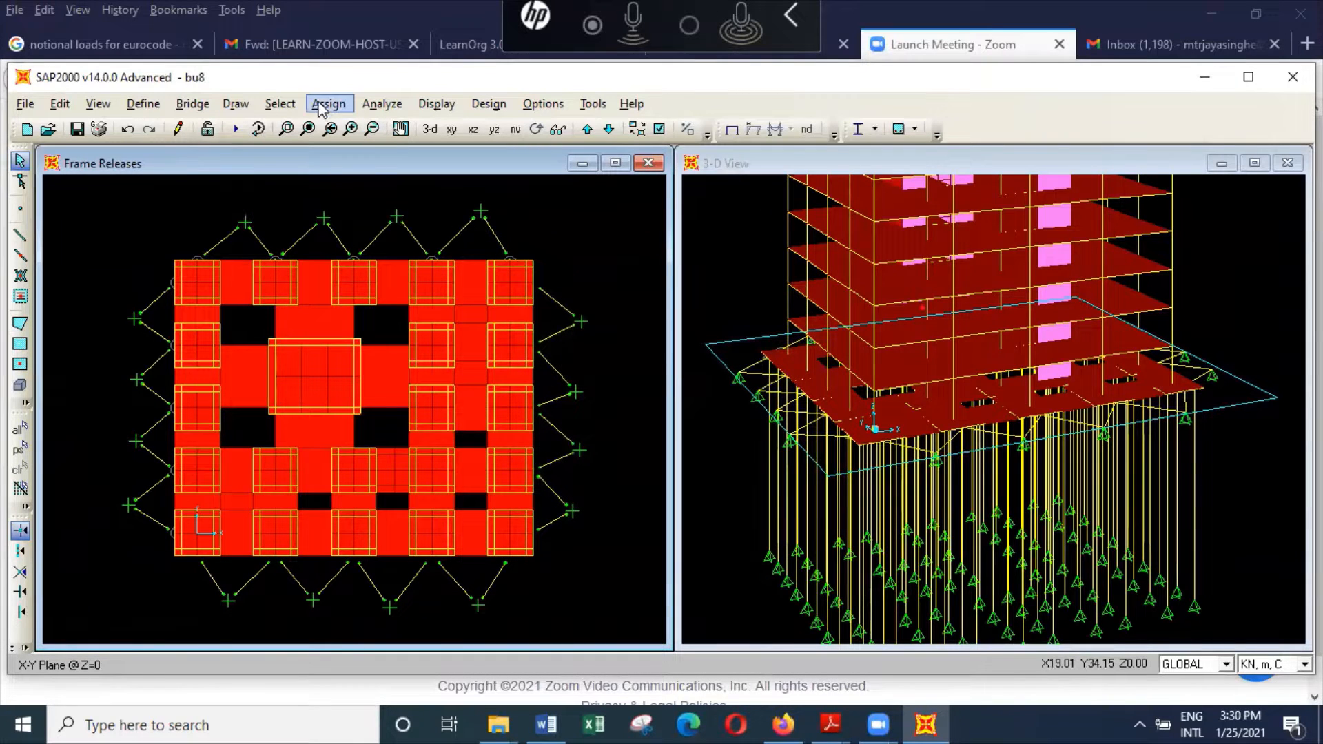
Step: Run the analysis for all load cases and dismiss the completion report
{"action": "left_click", "coordinate": [381, 103]}
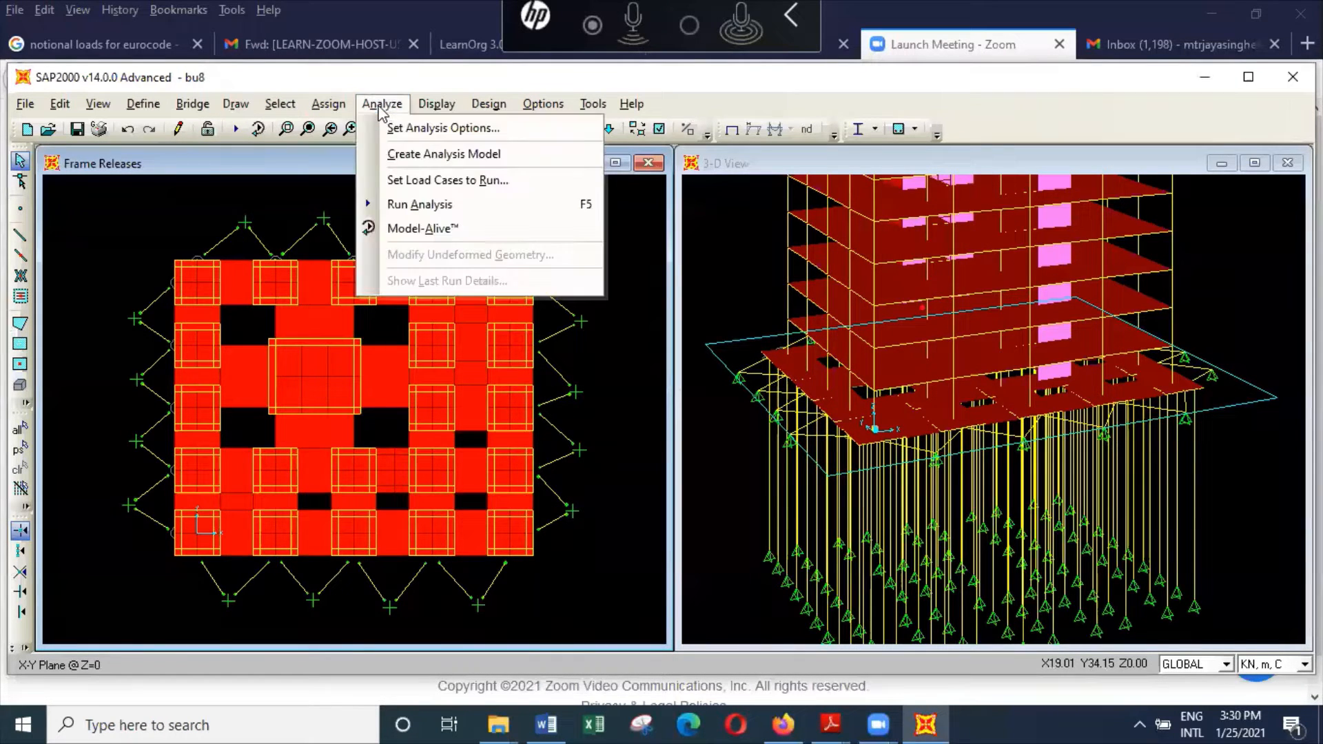
{"action": "left_click", "coordinate": [448, 205]}
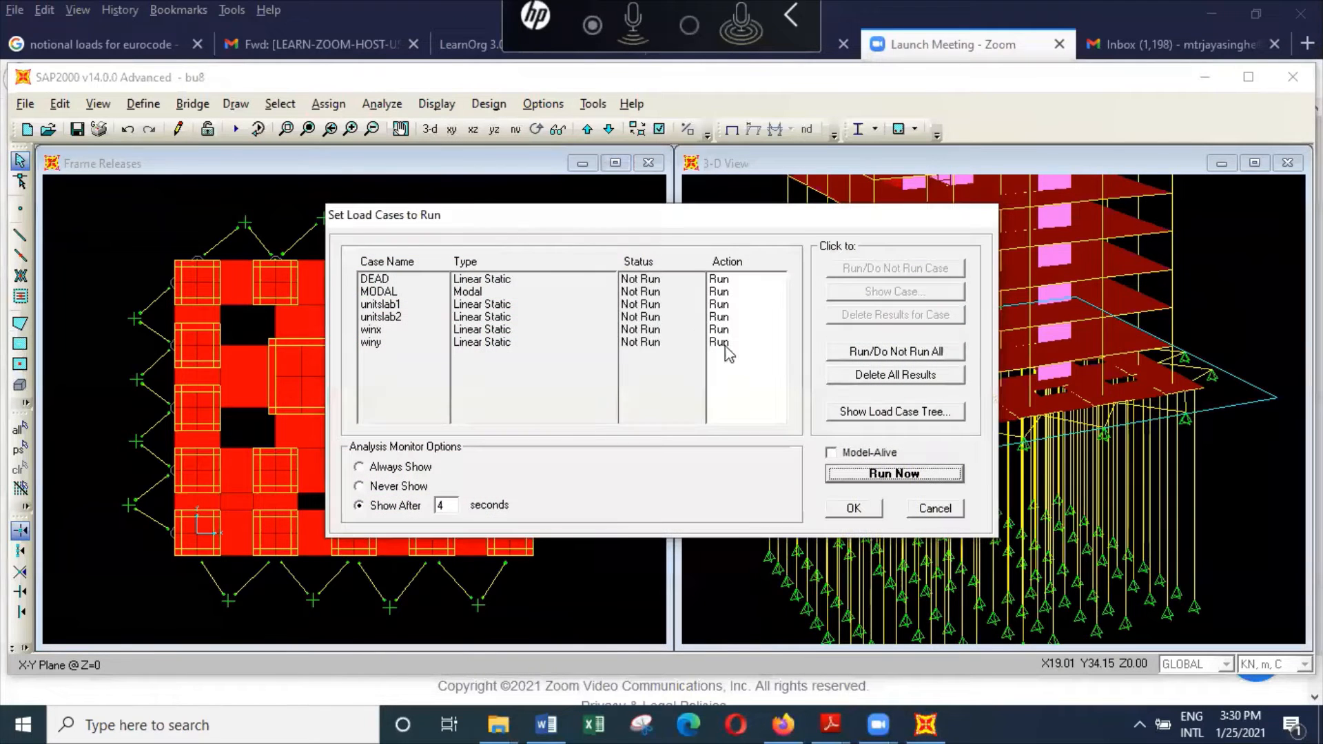
{"action": "left_click", "coordinate": [892, 473]}
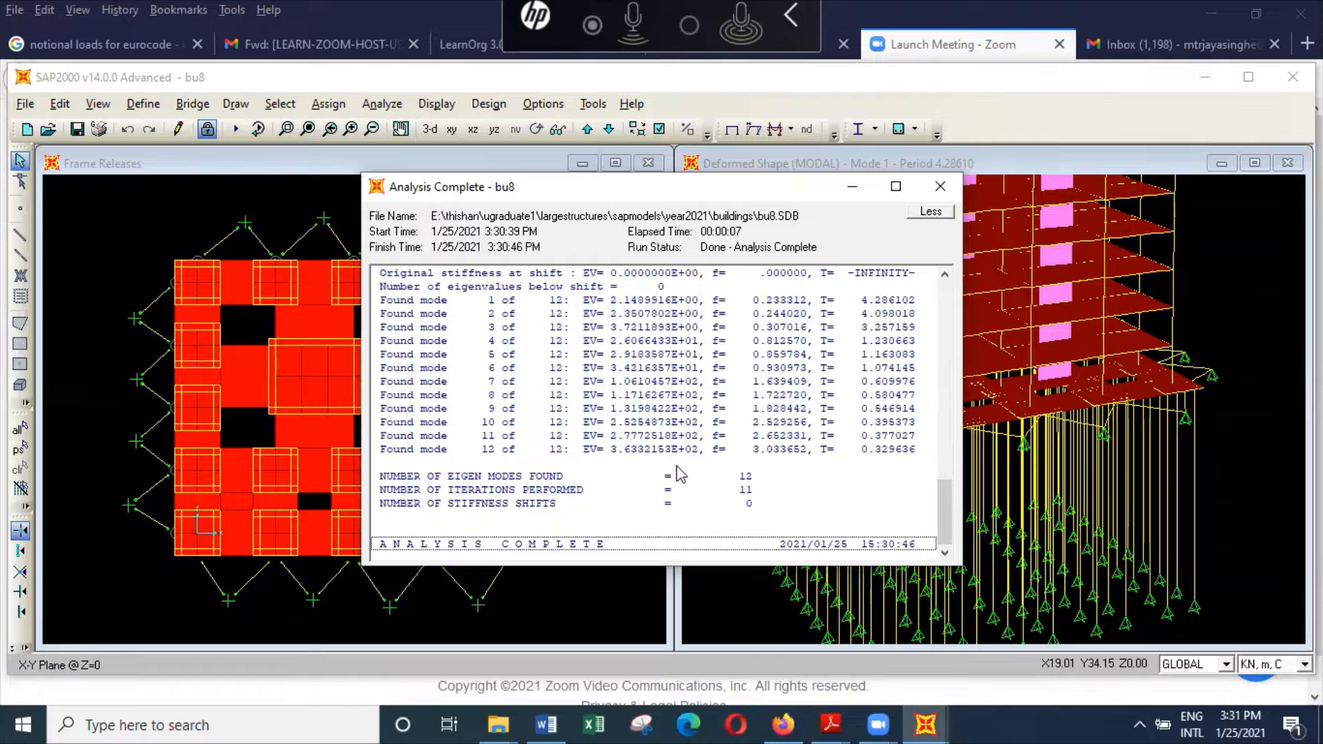
{"action": "left_click", "coordinate": [939, 187]}
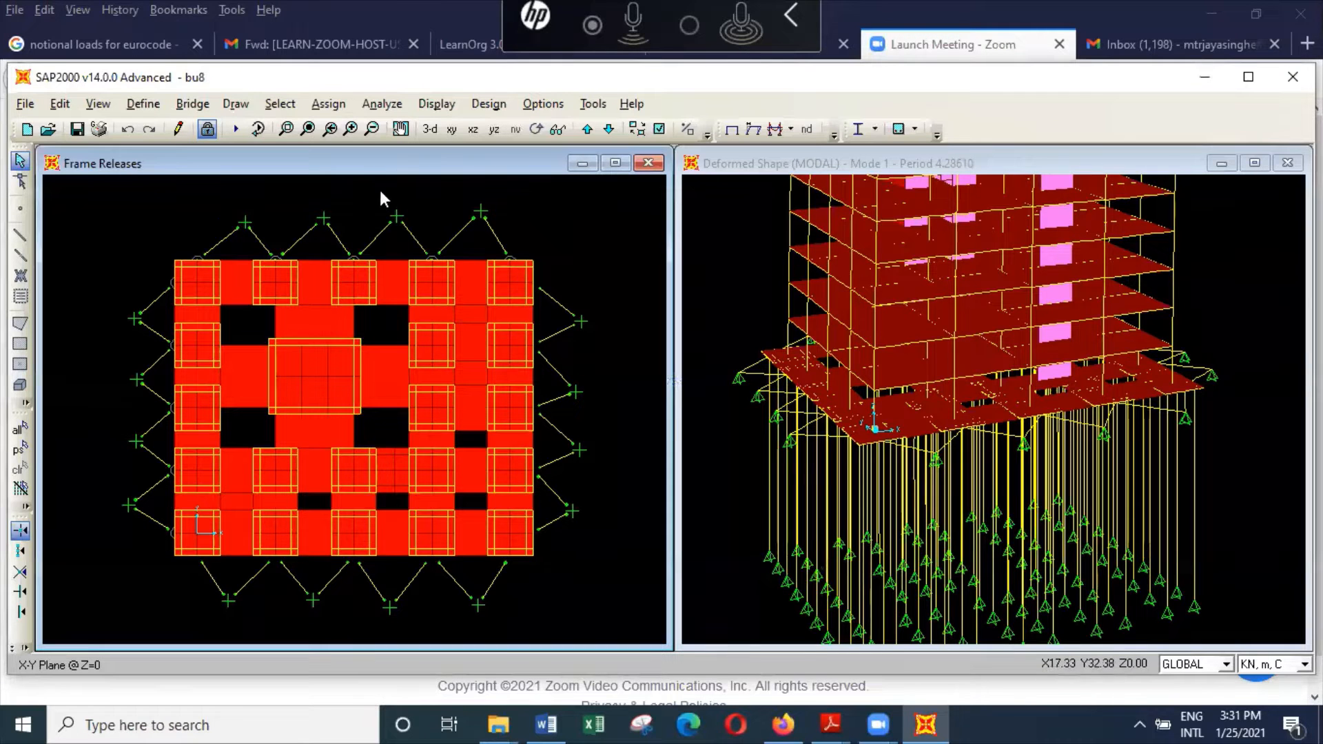
Step: Change the deformed 3-D view to the undeformed X-Z plane at Y=-1.5, filling it with the row of piles
{"action": "left_click", "coordinate": [786, 166]}
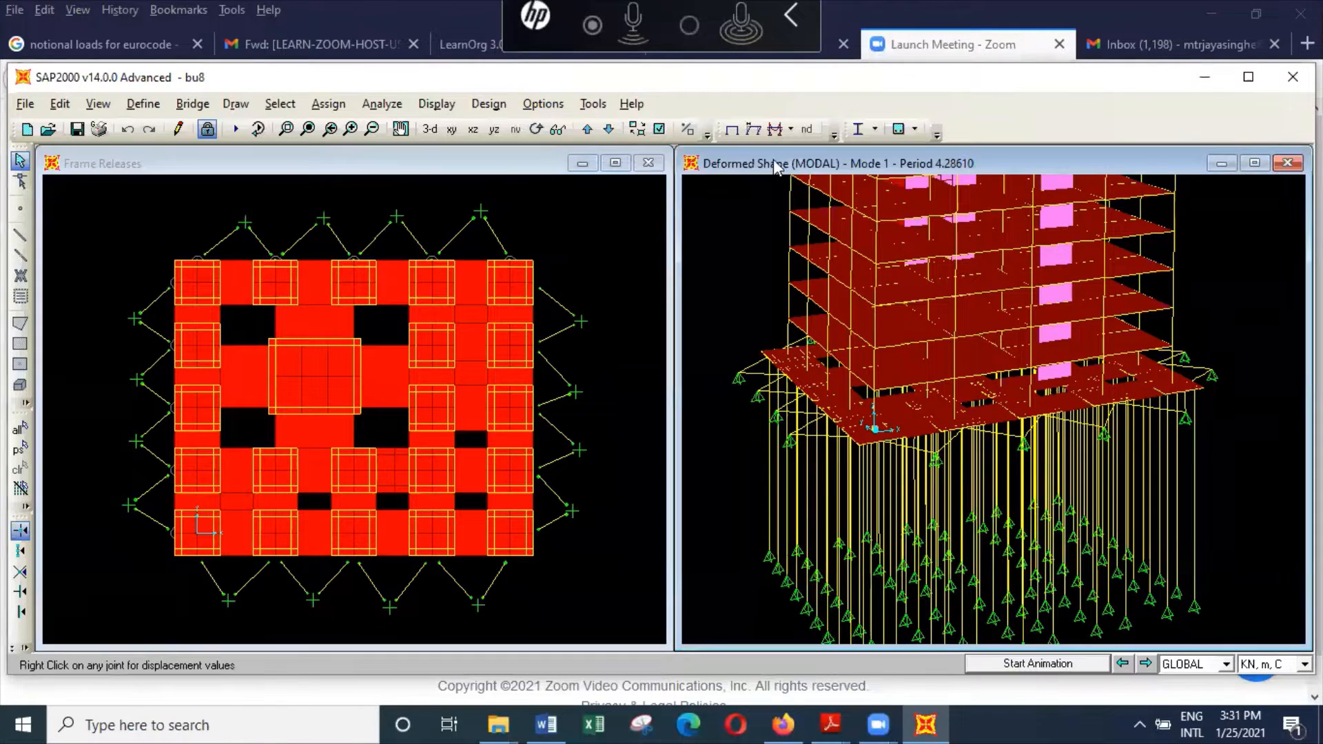
{"action": "left_click", "coordinate": [437, 104]}
{"action": "left_click", "coordinate": [454, 126]}
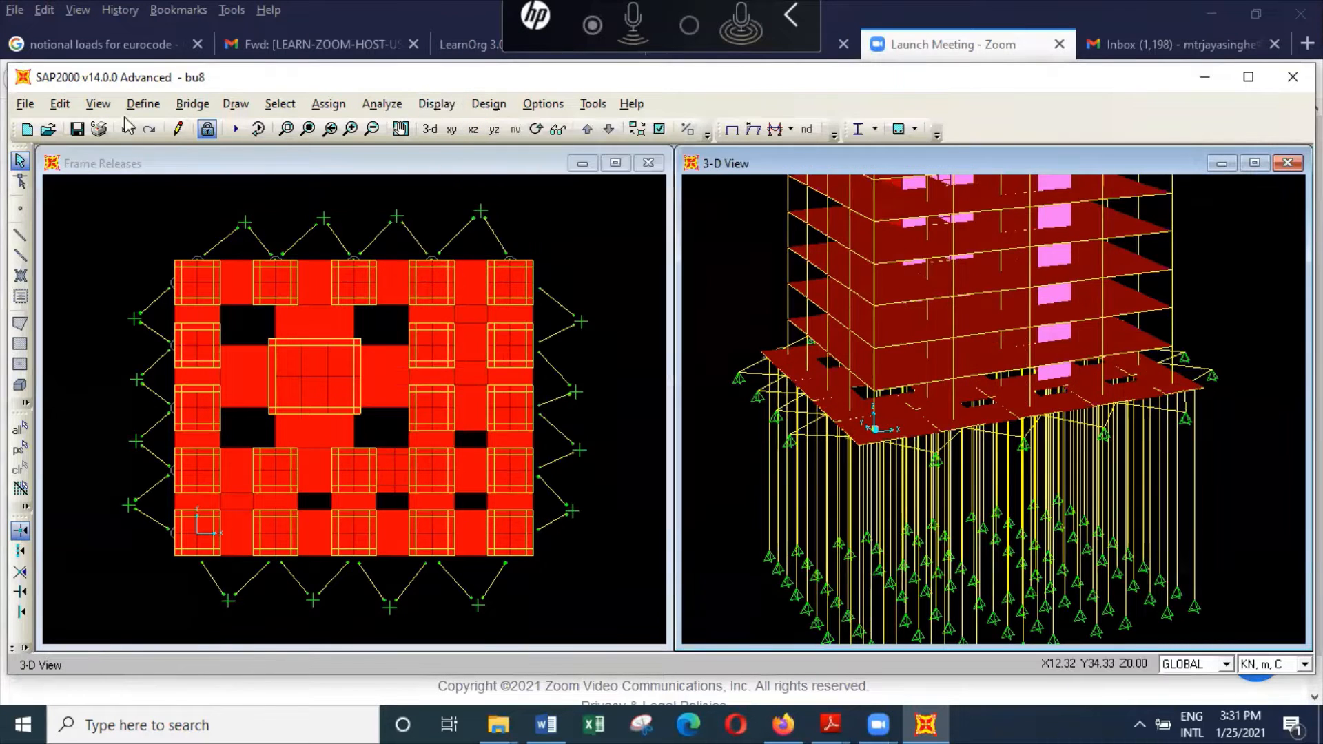
{"action": "left_click", "coordinate": [98, 103]}
{"action": "left_click", "coordinate": [138, 127]}
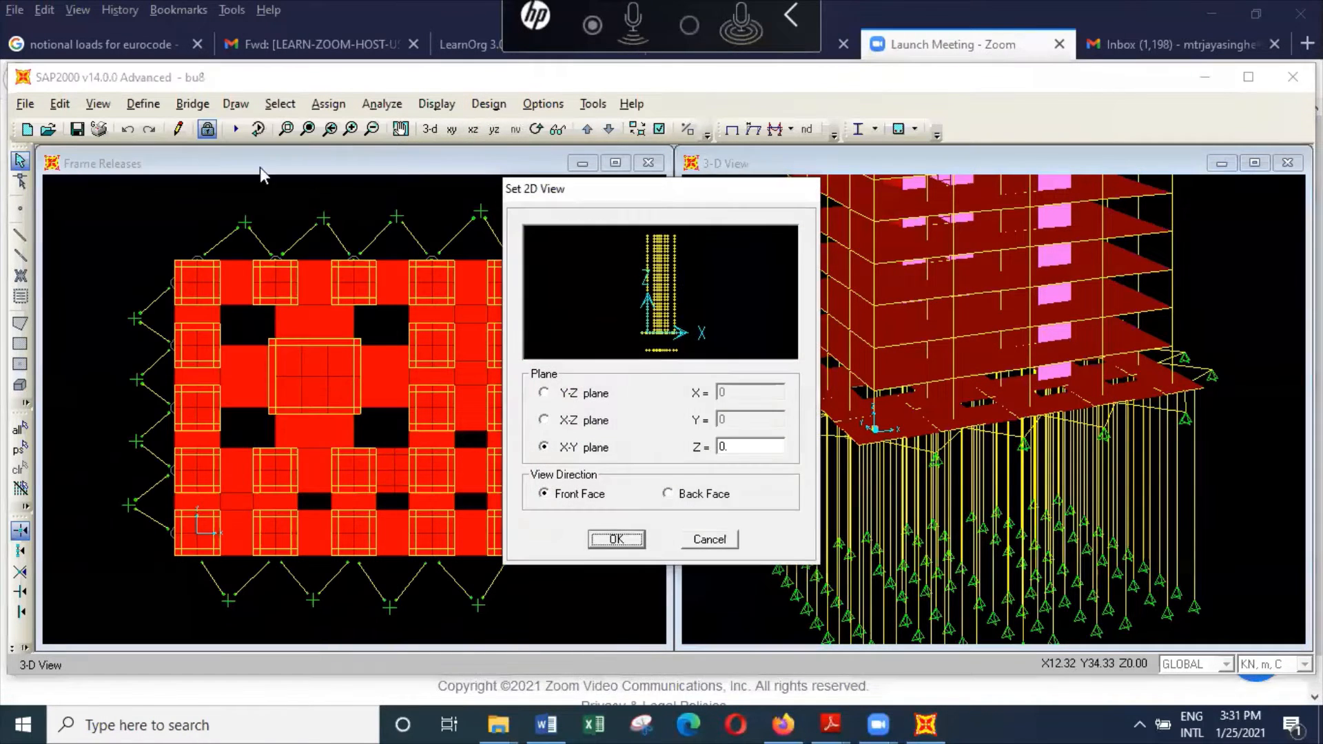
{"action": "left_click", "coordinate": [594, 426]}
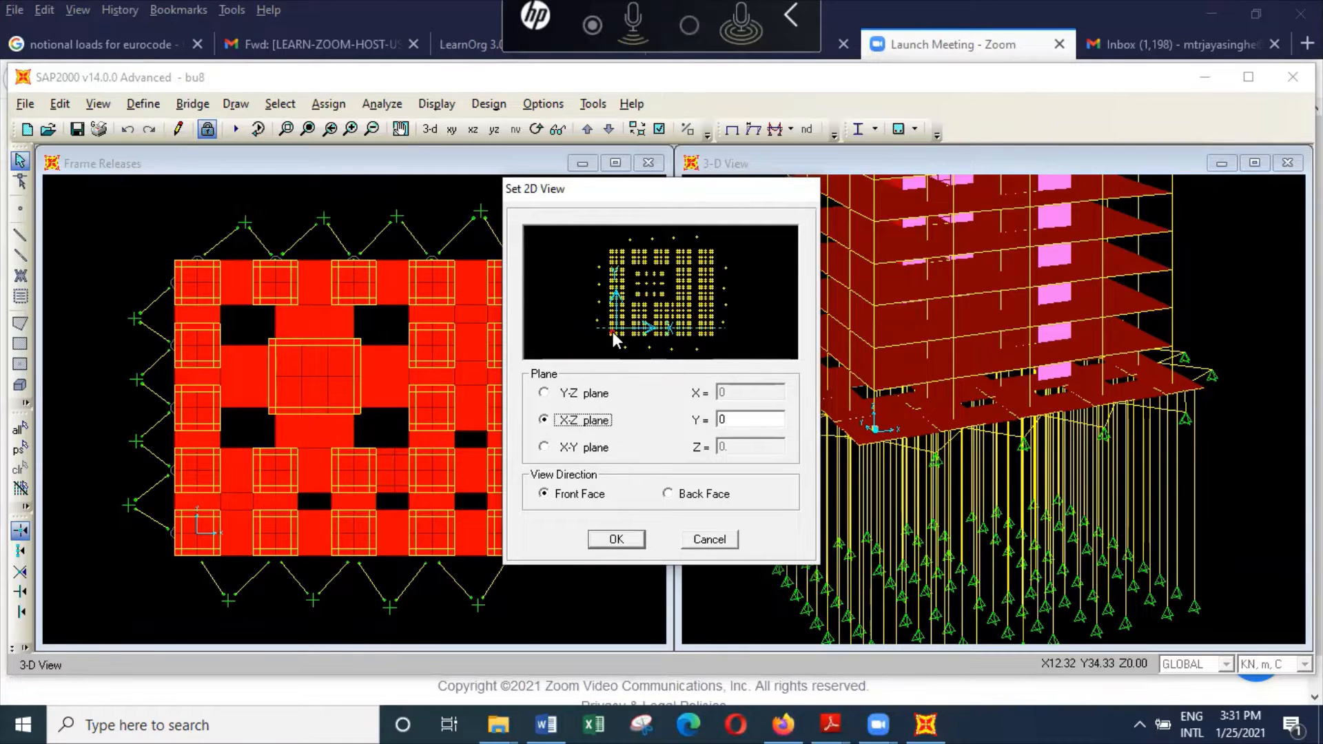
{"action": "key", "text": "Tab"}
{"action": "type", "text": "-1.5"}
{"action": "left_click", "coordinate": [617, 539]}
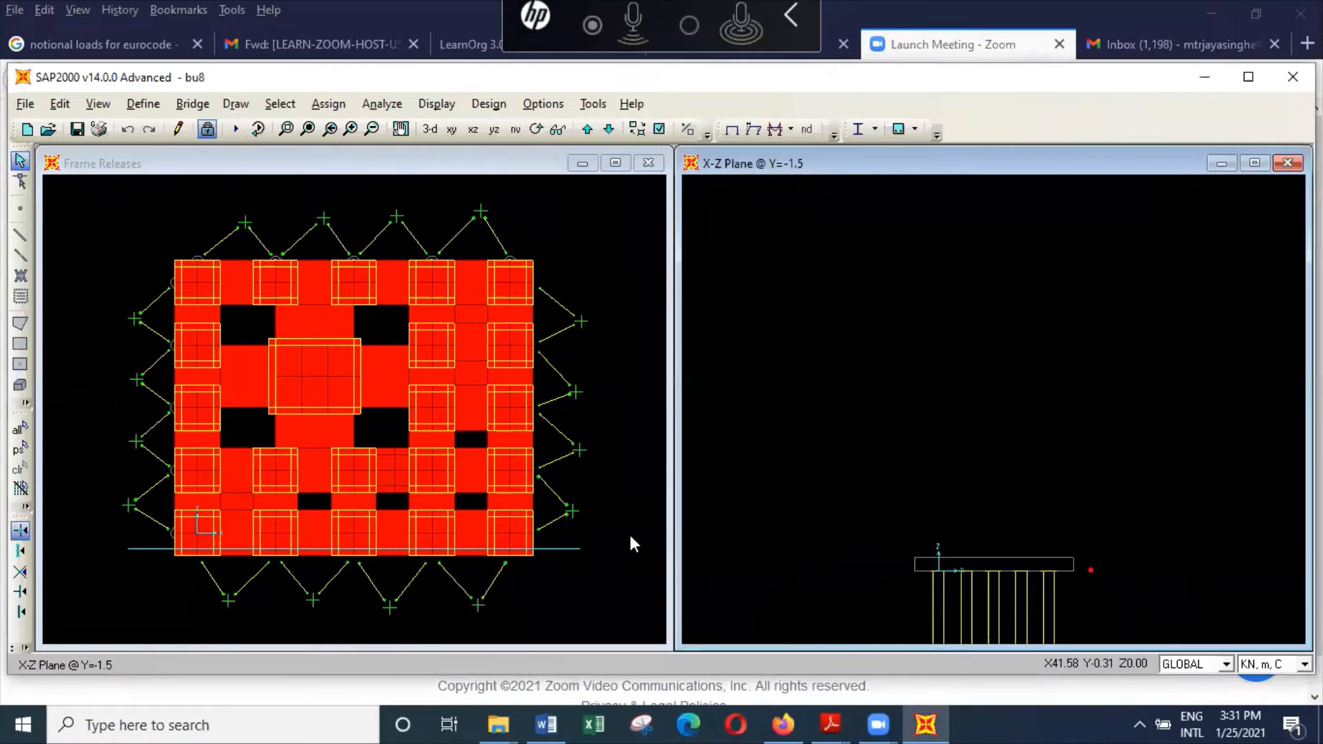
{"action": "left_click", "coordinate": [290, 131]}
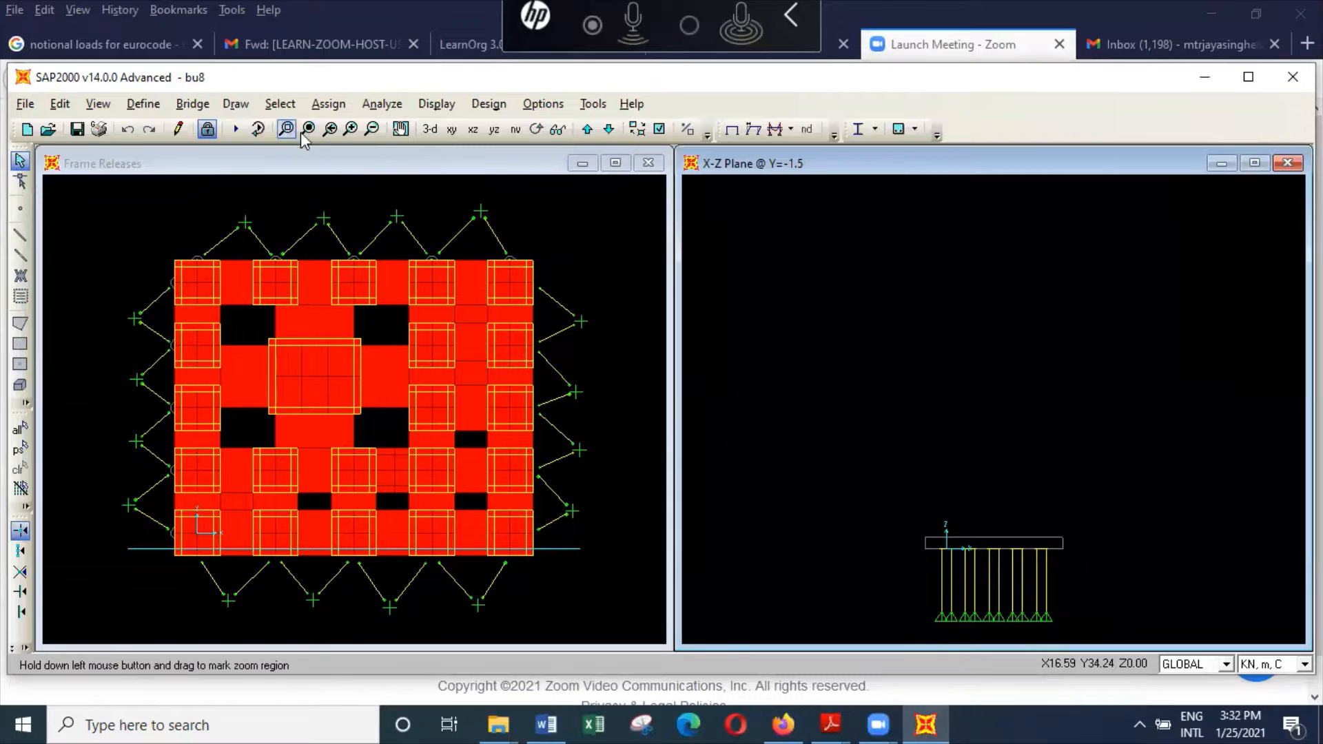
{"action": "left_click_drag", "start_coordinate": [910, 524], "coordinate": [1083, 626]}
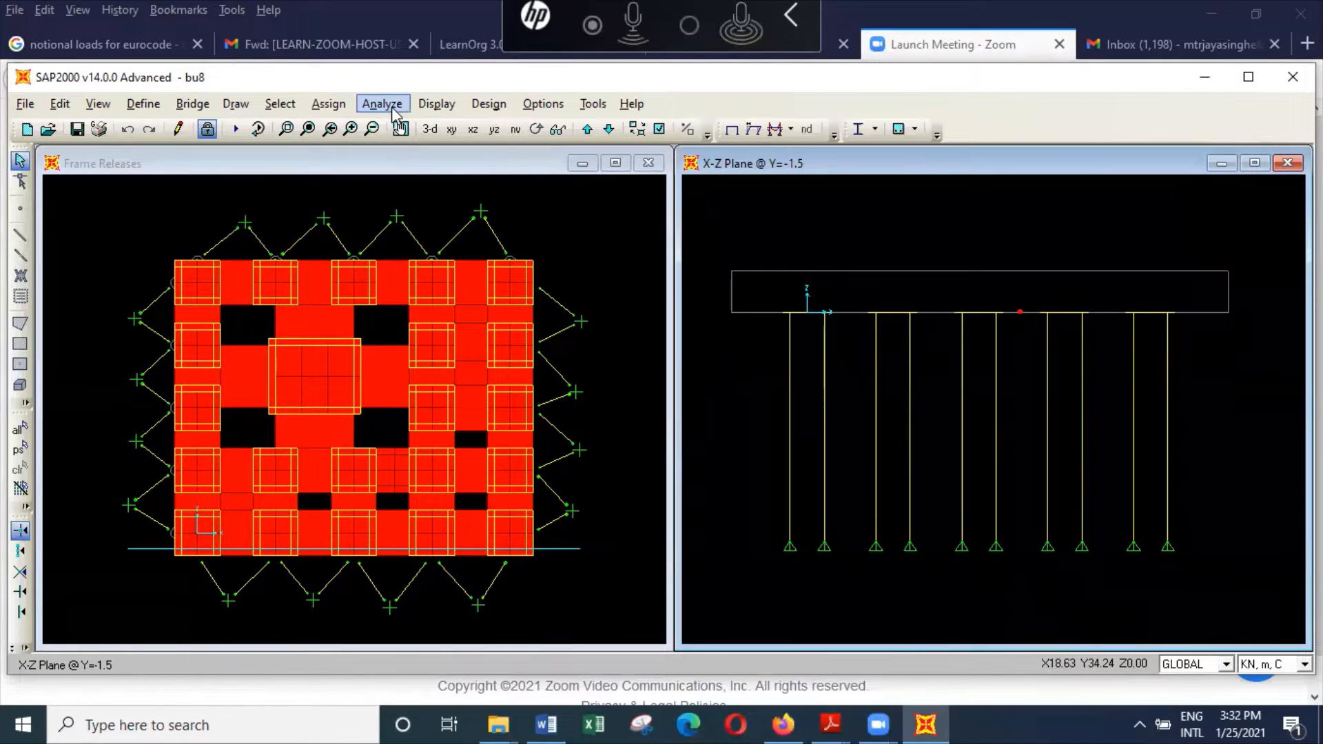
Step: Display the filled axial force diagram for the envxy combination on the piles at Y=-1.5
{"action": "left_click", "coordinate": [434, 104]}
{"action": "mouse_move", "coordinate": [518, 256]}
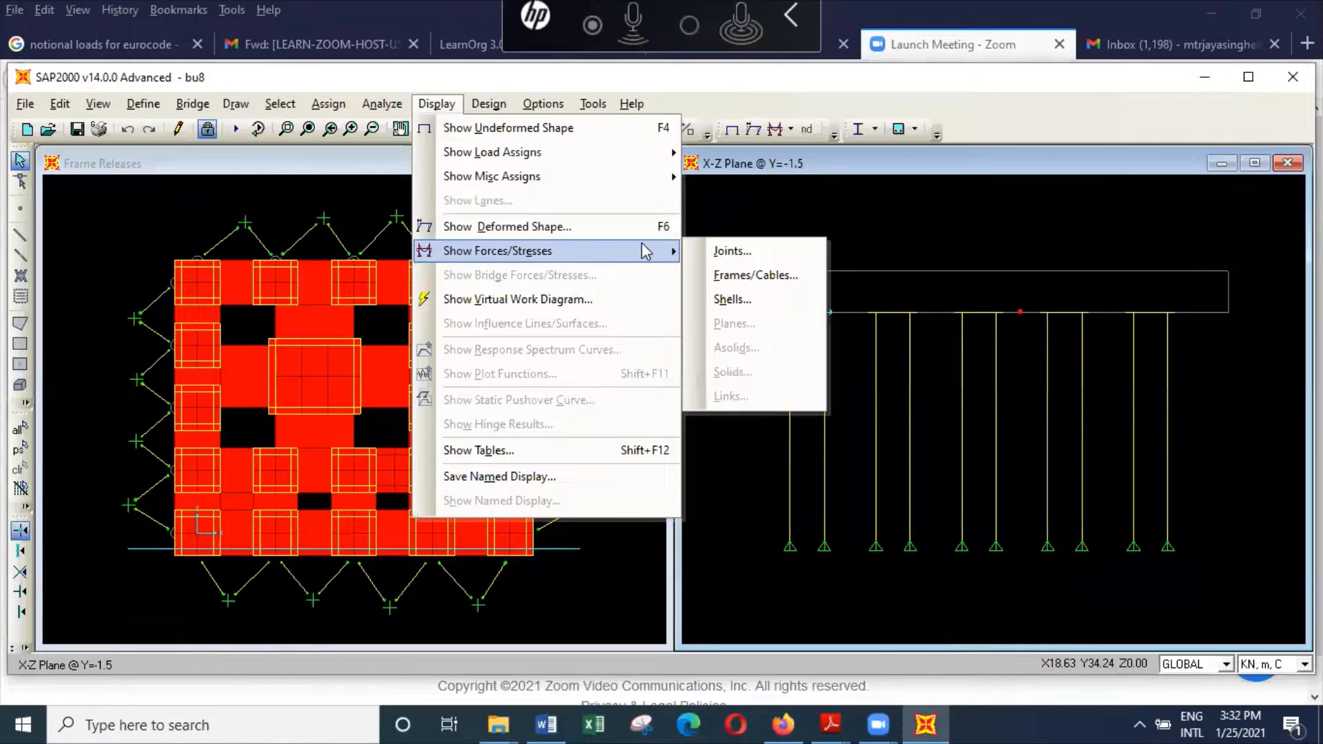
{"action": "left_click", "coordinate": [756, 276]}
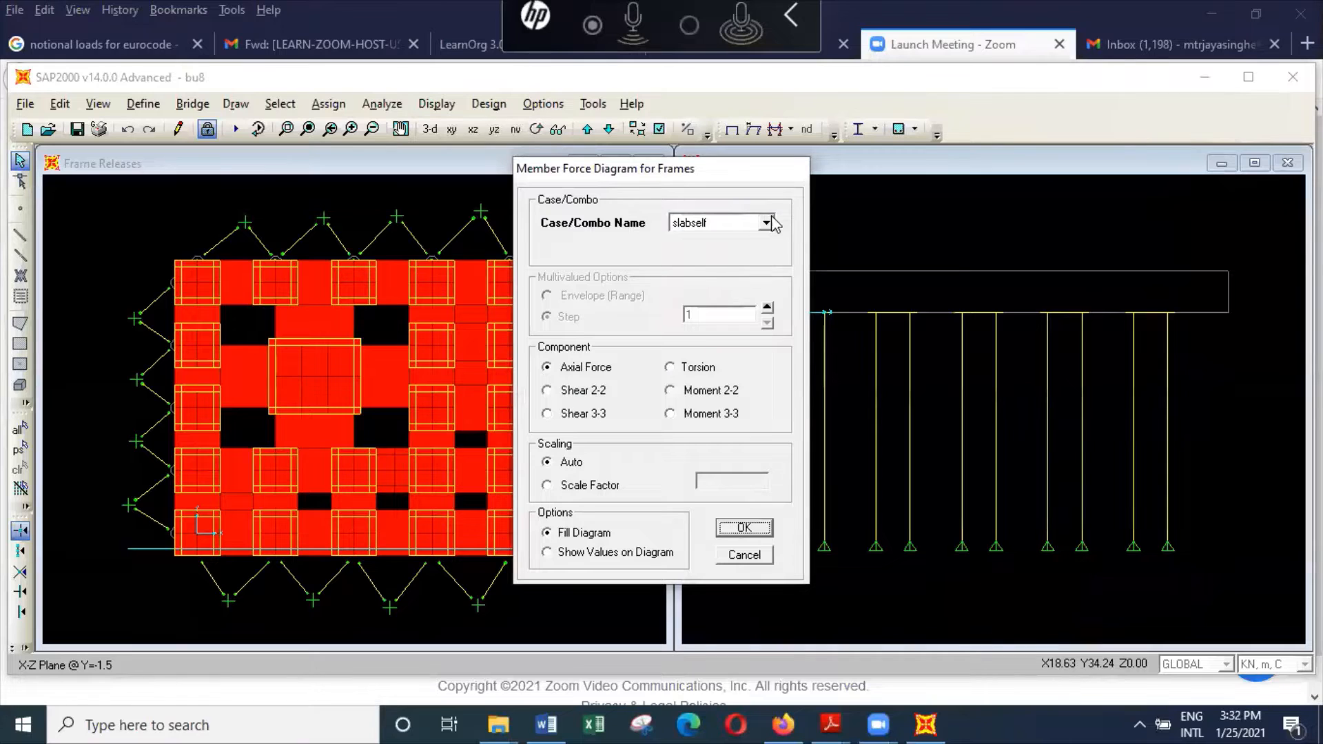
{"action": "left_click", "coordinate": [767, 223]}
{"action": "left_click_drag", "start_coordinate": [770, 270], "coordinate": [772, 330]}
{"action": "scroll", "coordinate": [752, 266], "scroll_direction": "up", "scroll_amount": 2}
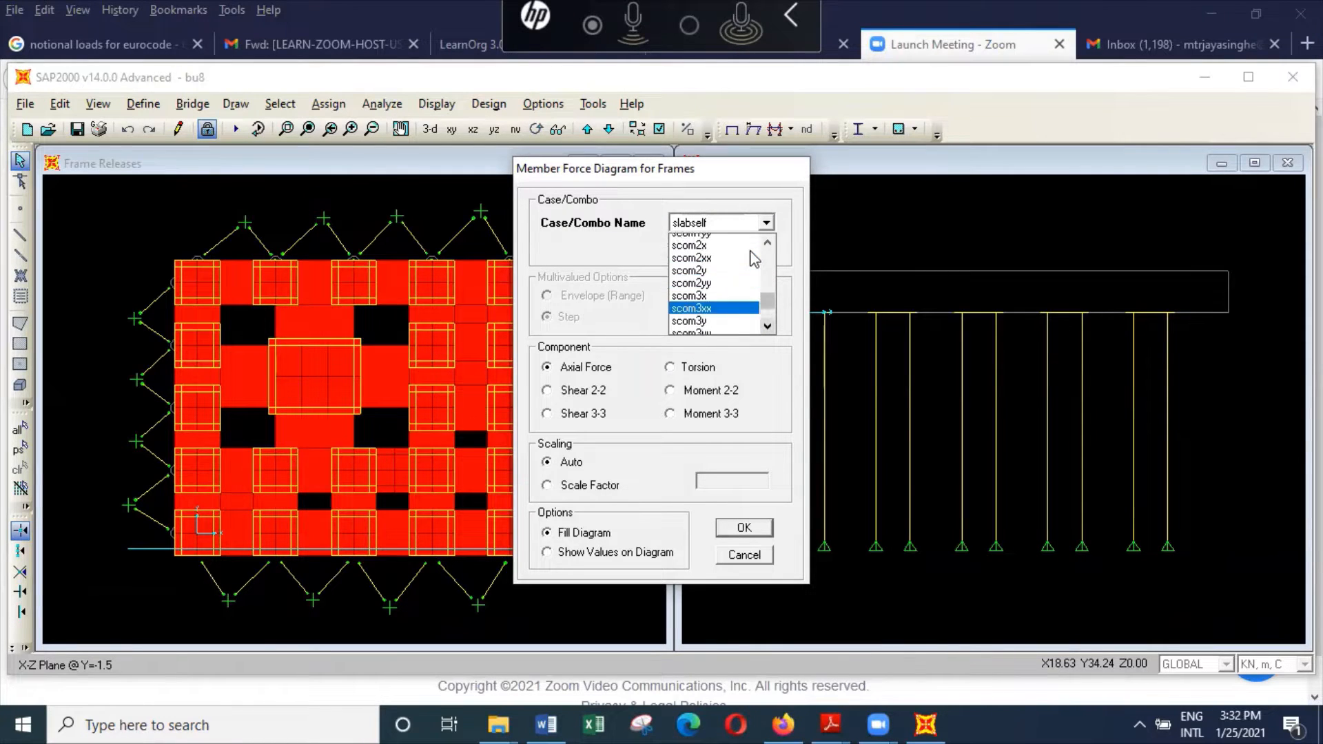
{"action": "scroll", "coordinate": [748, 262], "scroll_direction": "up", "scroll_amount": 3}
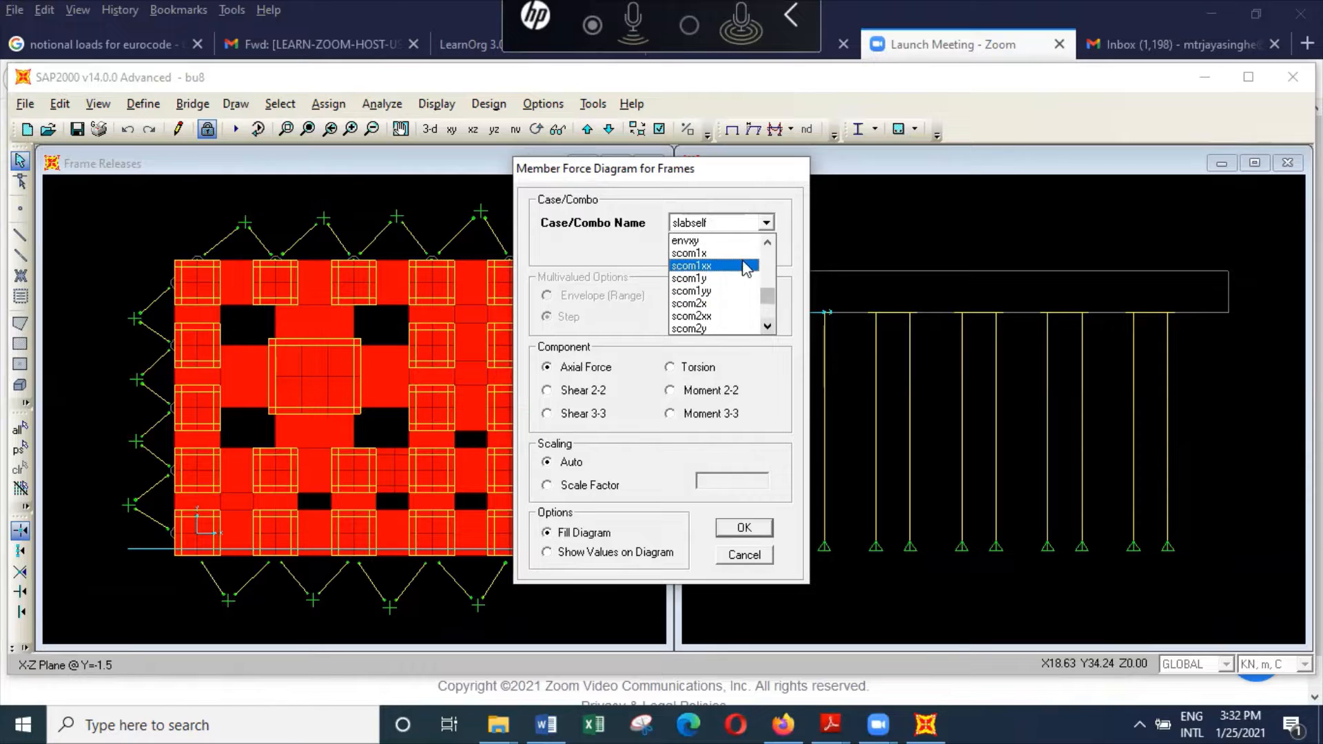
{"action": "left_click", "coordinate": [739, 242]}
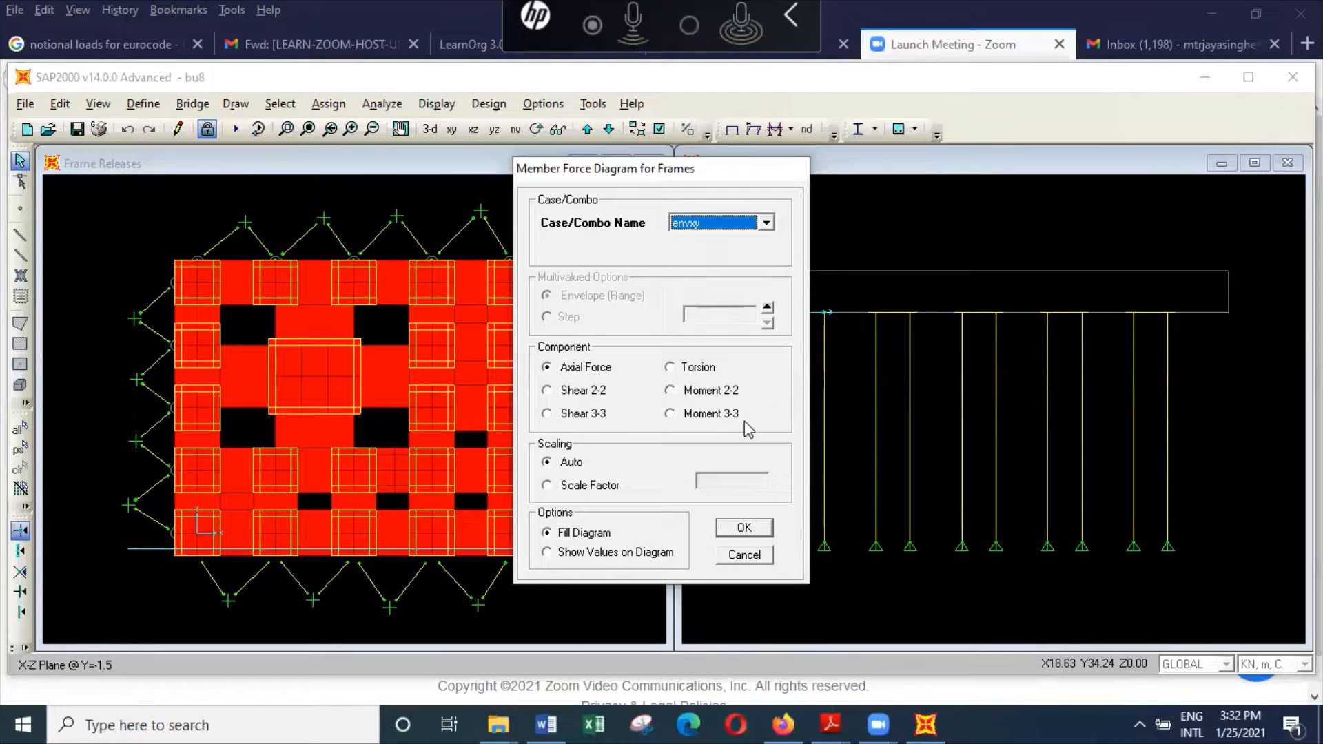
{"action": "left_click", "coordinate": [744, 528]}
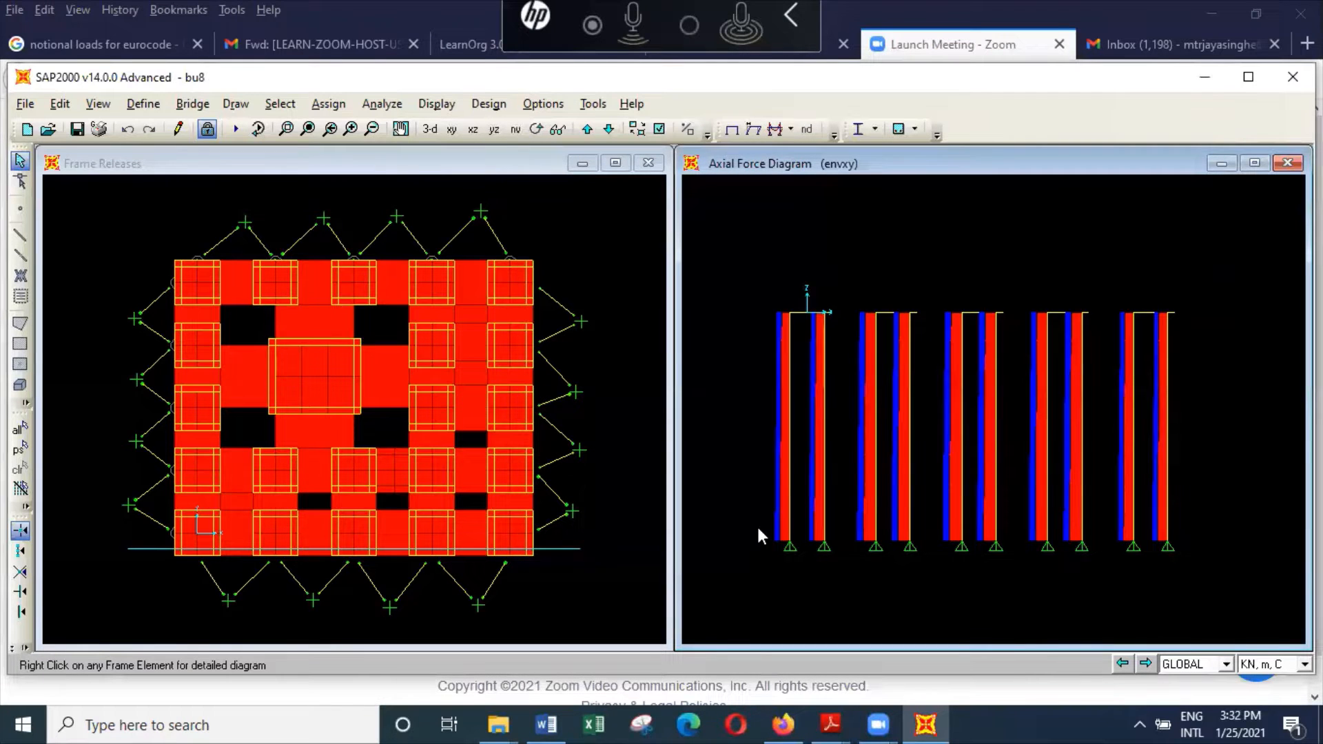
Step: Inspect the detailed axial force diagrams of the second and sixth piles along the Y=-1.5 row
{"action": "right_click", "coordinate": [824, 511]}
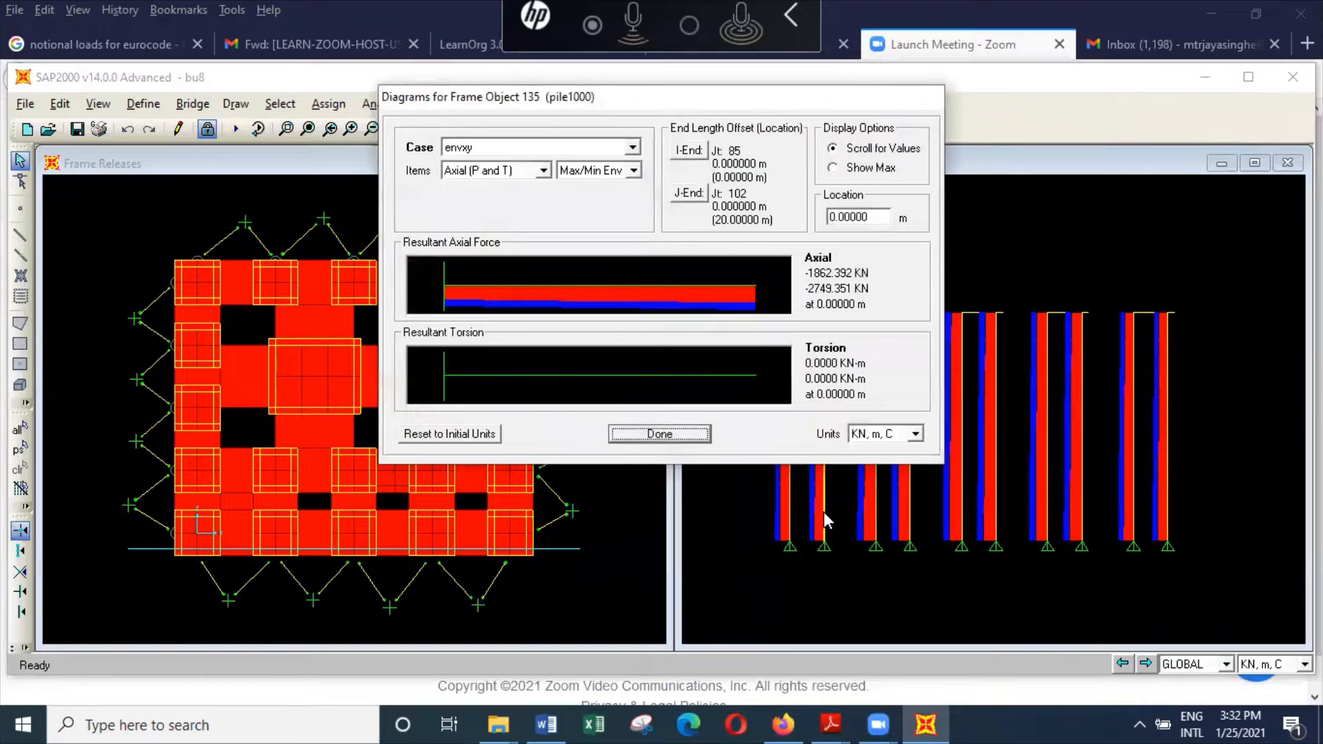
{"action": "left_click", "coordinate": [660, 434]}
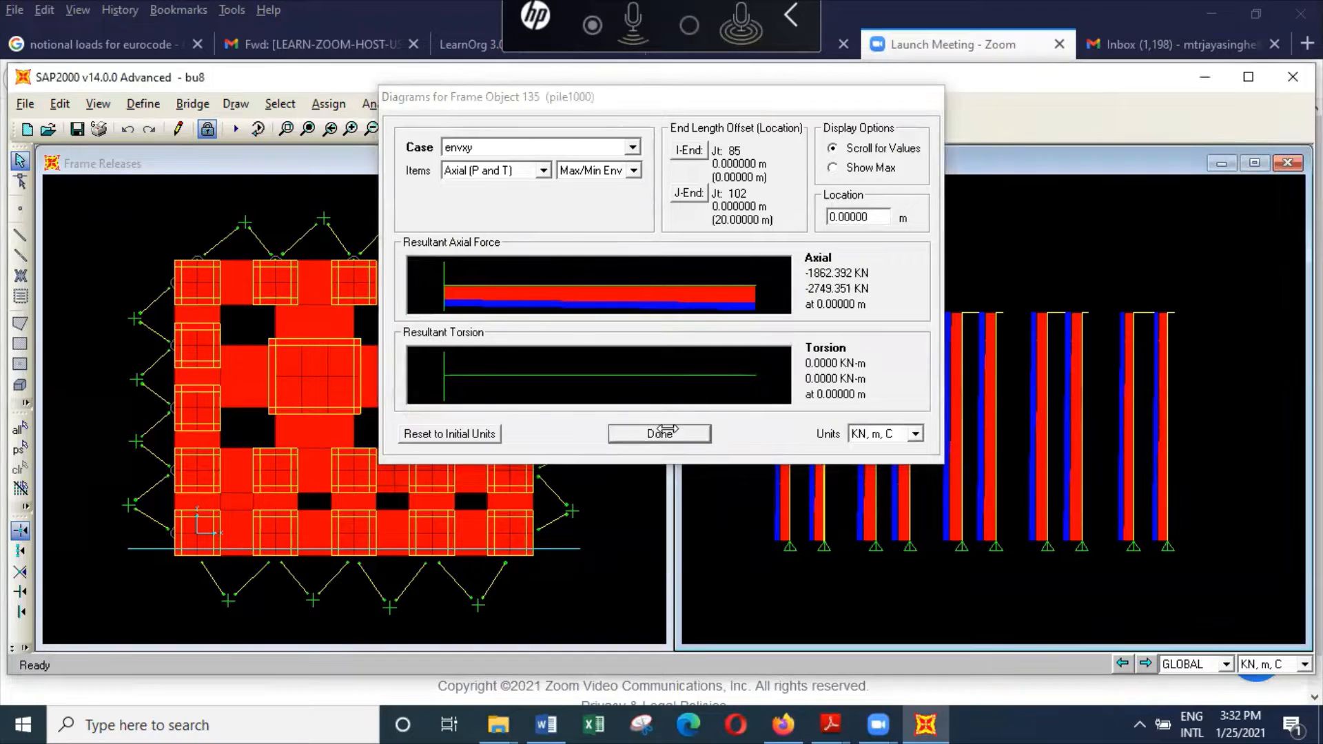
{"action": "right_click", "coordinate": [996, 525]}
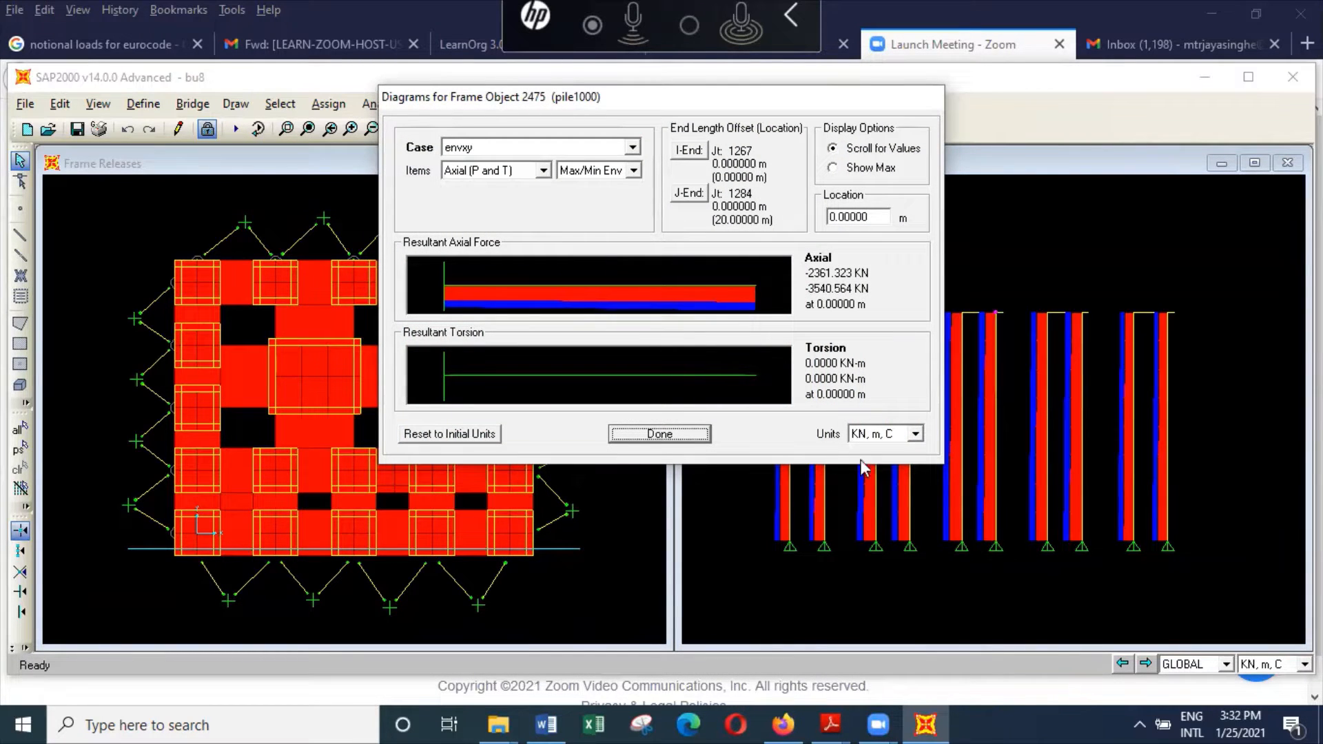
{"action": "left_click", "coordinate": [696, 432]}
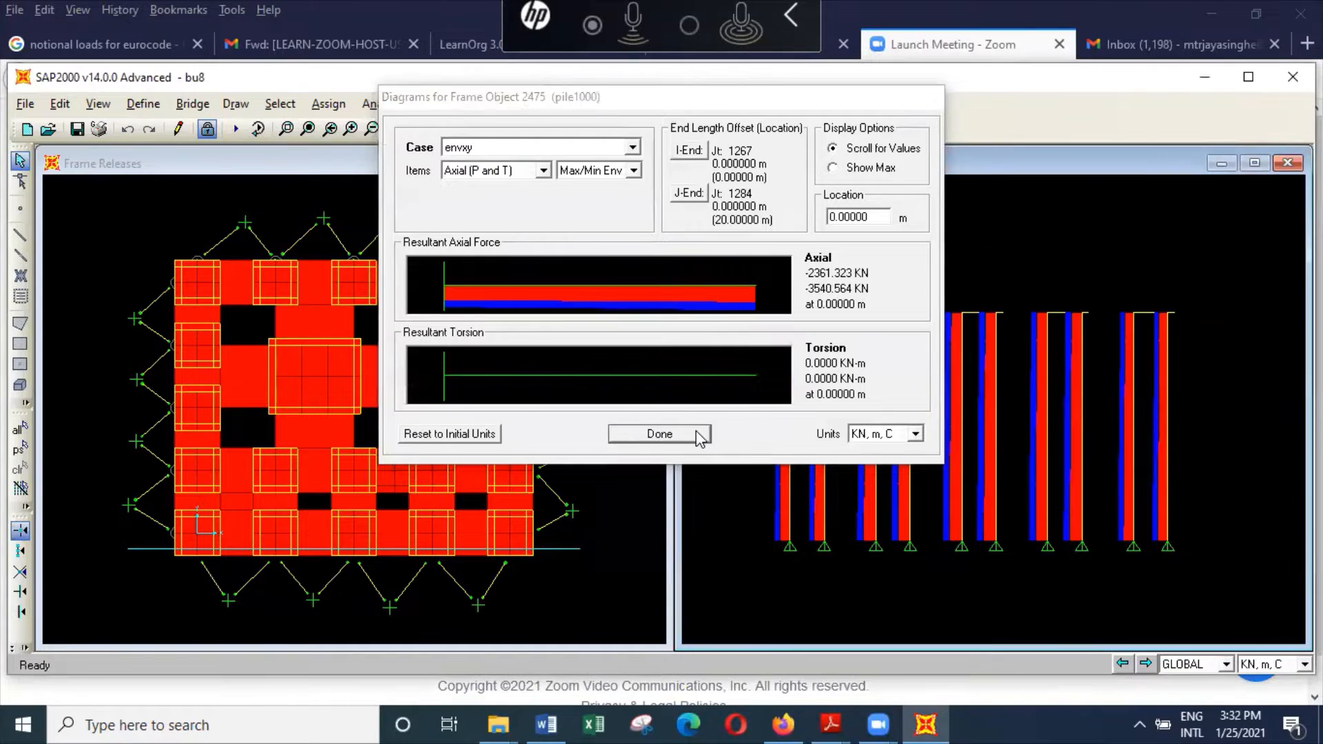
Step: Check a corner joint of an interior pile cap in plan, and set that view to the X-Z plane at Y=4.5
{"action": "left_click", "coordinate": [368, 489]}
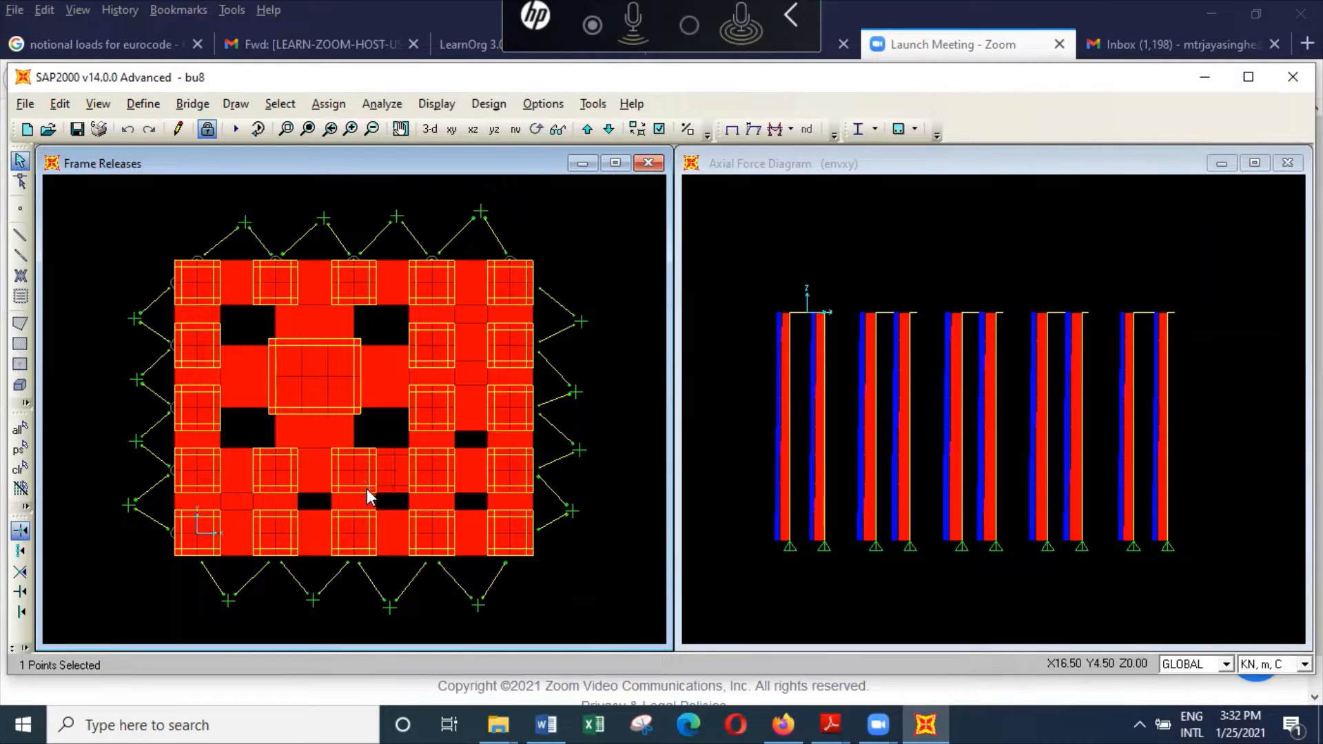
{"action": "left_click", "coordinate": [367, 489]}
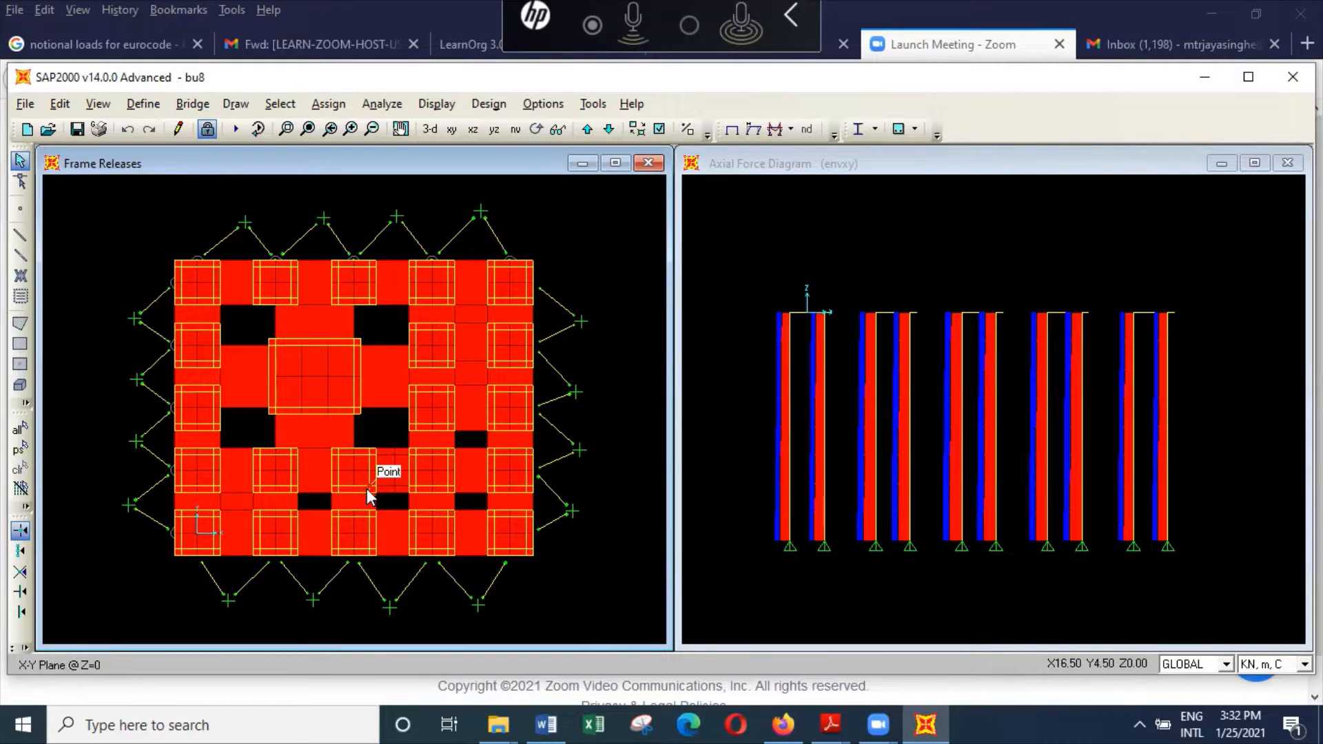
{"action": "left_click", "coordinate": [100, 104]}
{"action": "left_click", "coordinate": [149, 151]}
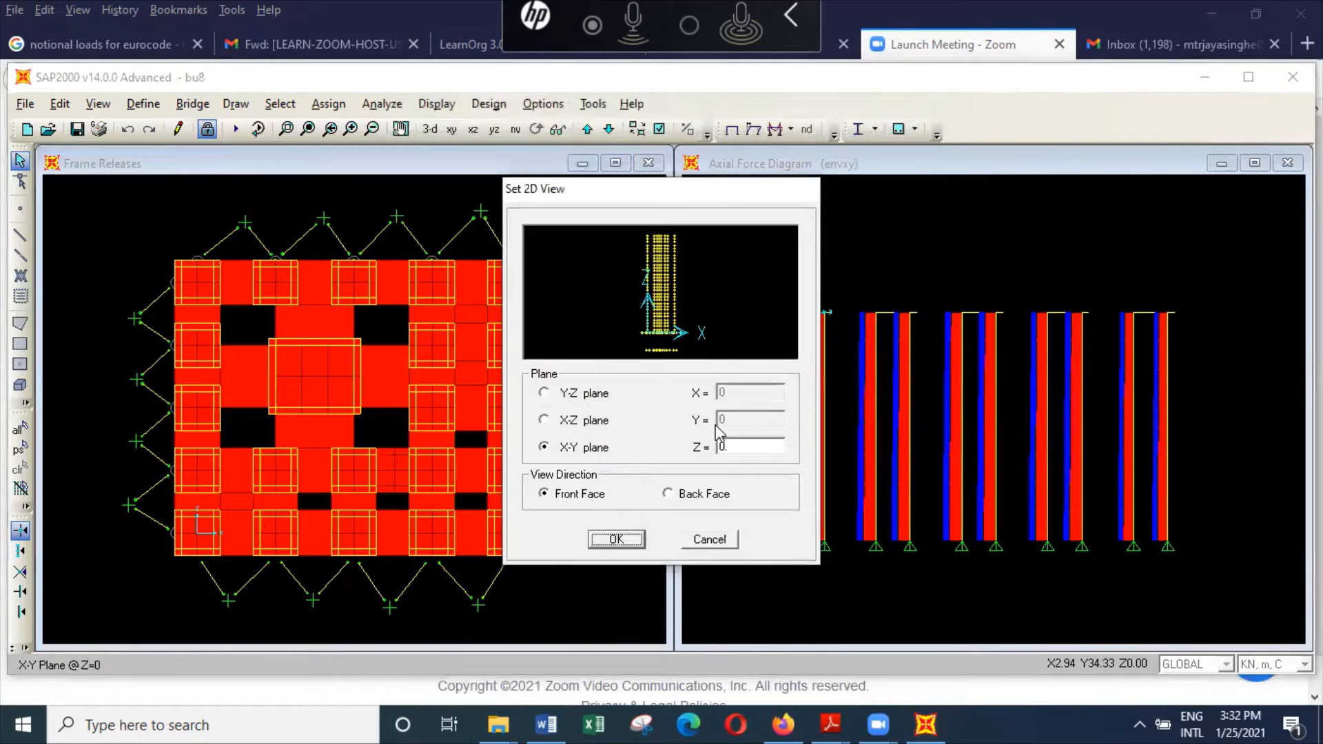
{"action": "left_click", "coordinate": [599, 420]}
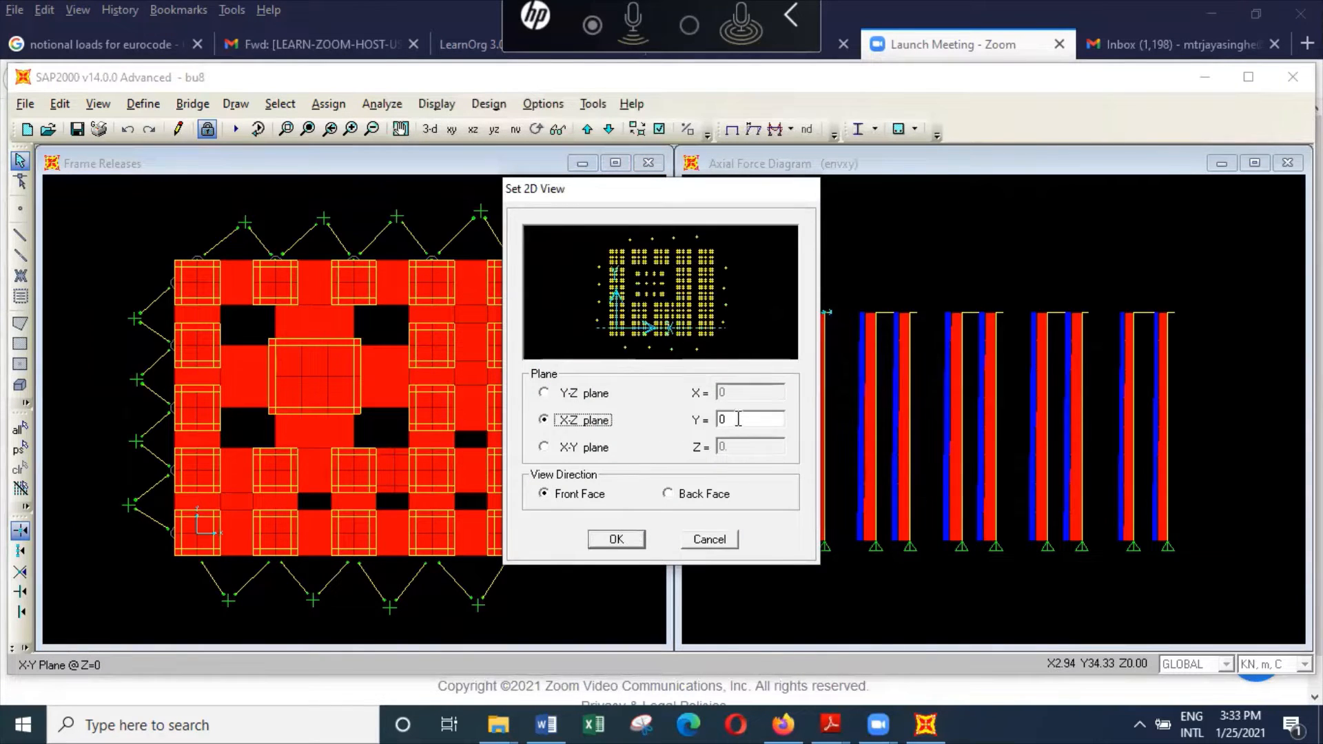
{"action": "left_click", "coordinate": [642, 325]}
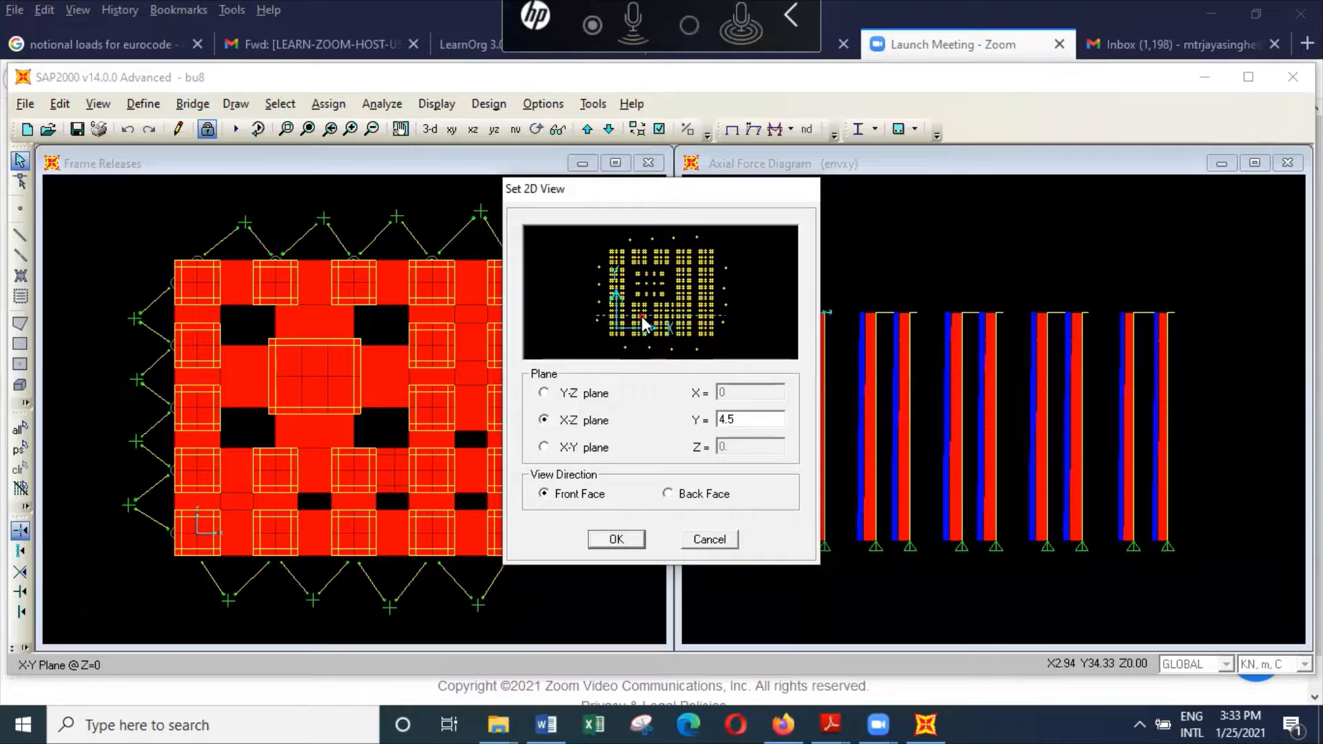
{"action": "left_click", "coordinate": [636, 541]}
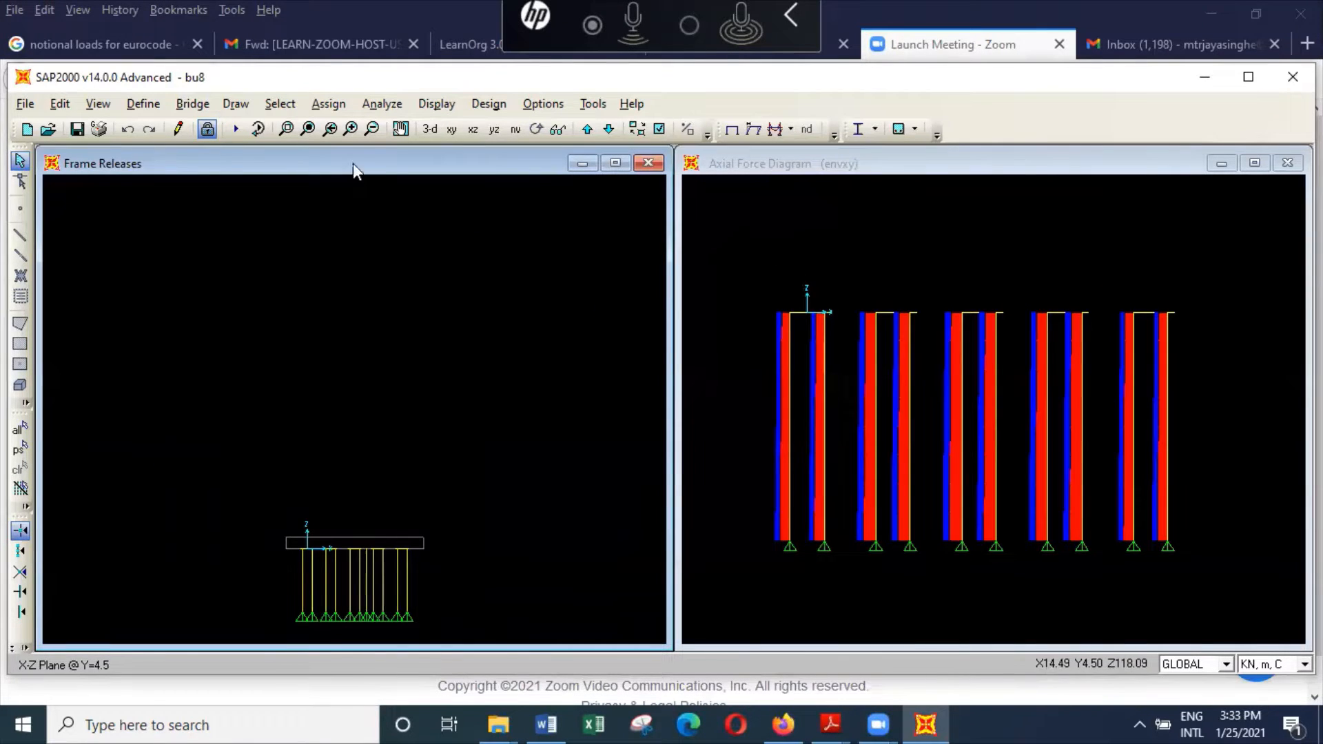
Step: Set the frame releases view to the X-Y plane at Z=0
{"action": "left_click", "coordinate": [97, 103]}
{"action": "left_click", "coordinate": [144, 151]}
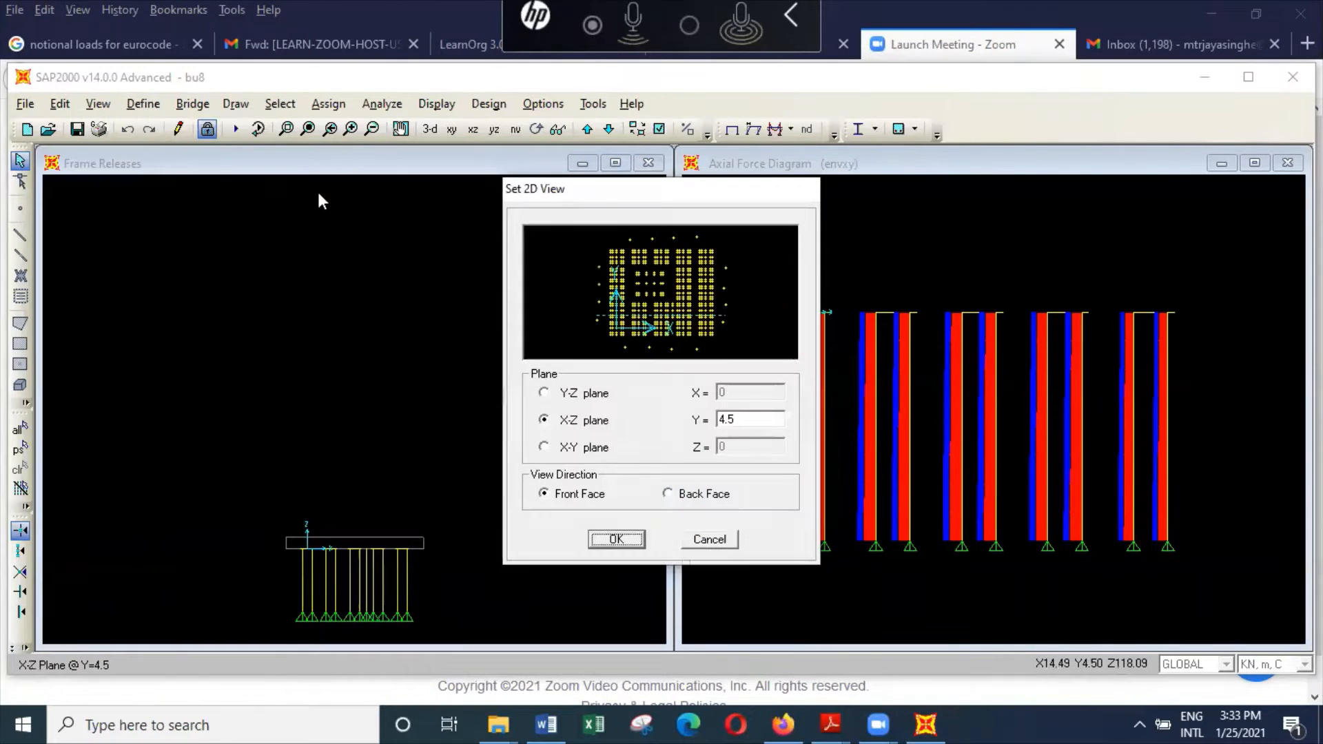
{"action": "left_click", "coordinate": [602, 448]}
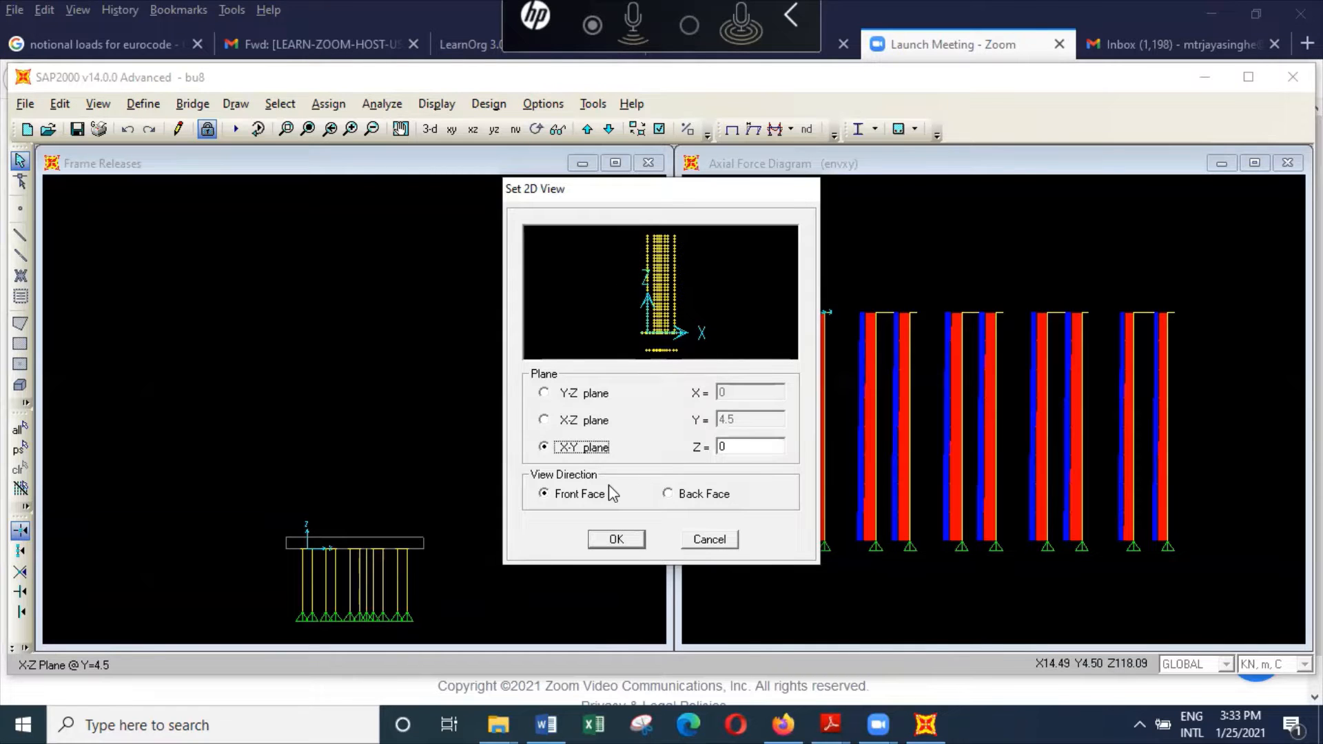
{"action": "left_click", "coordinate": [618, 540]}
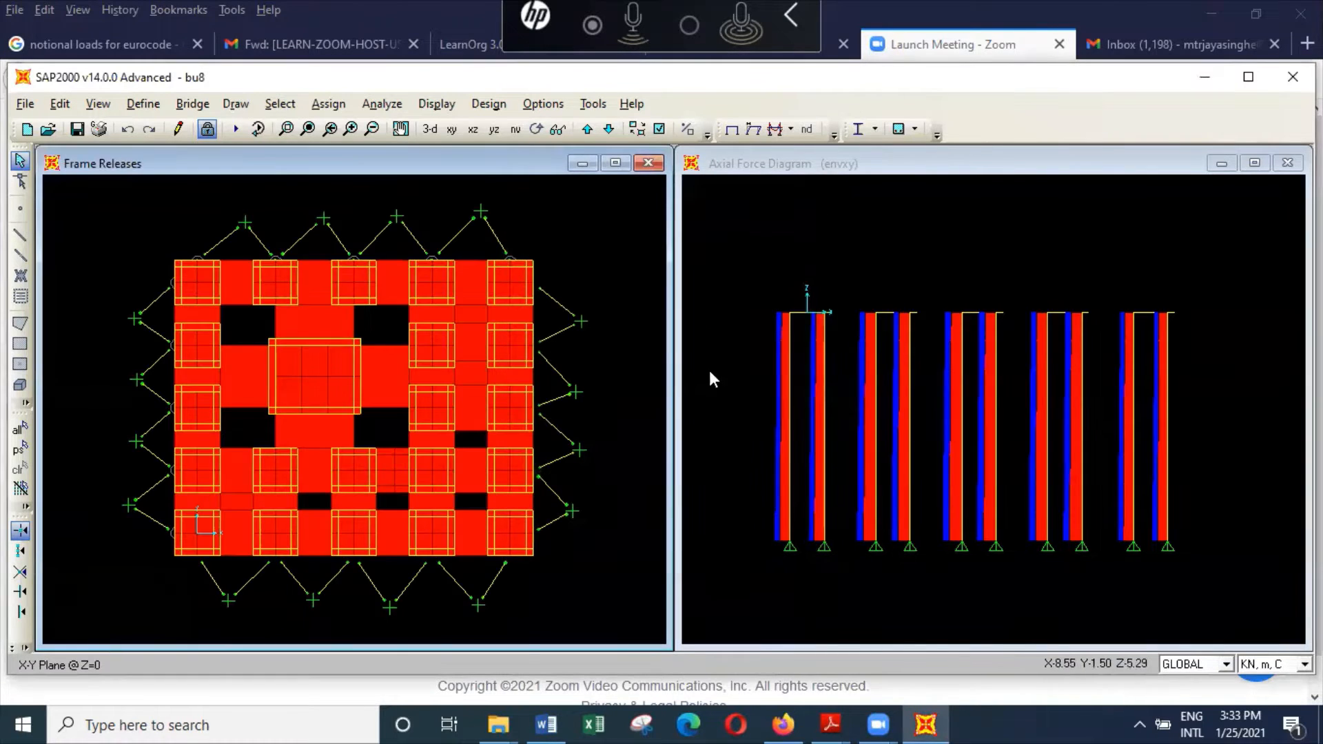
Step: Set the axial force diagram view to the X-Z plane at Y=4.5 and fill it with the row of piles
{"action": "left_click", "coordinate": [751, 214]}
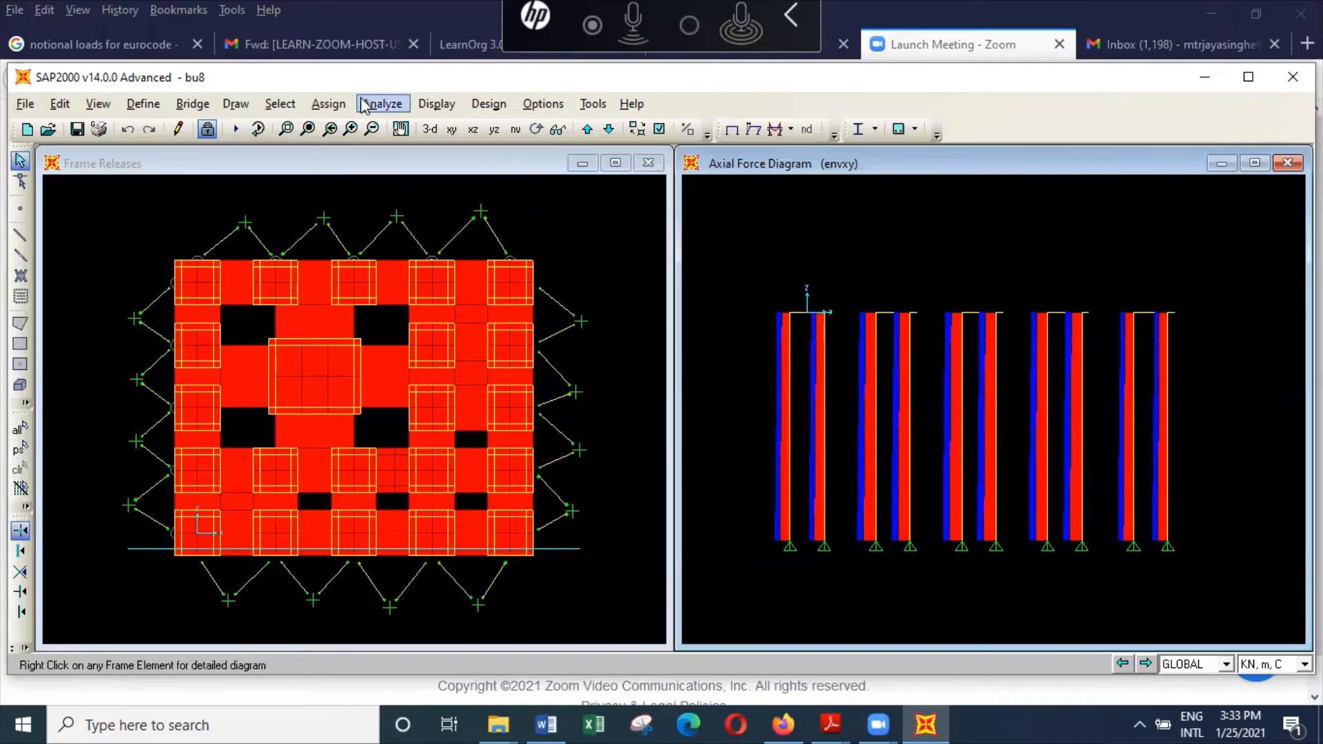
{"action": "left_click", "coordinate": [86, 105]}
{"action": "left_click", "coordinate": [148, 152]}
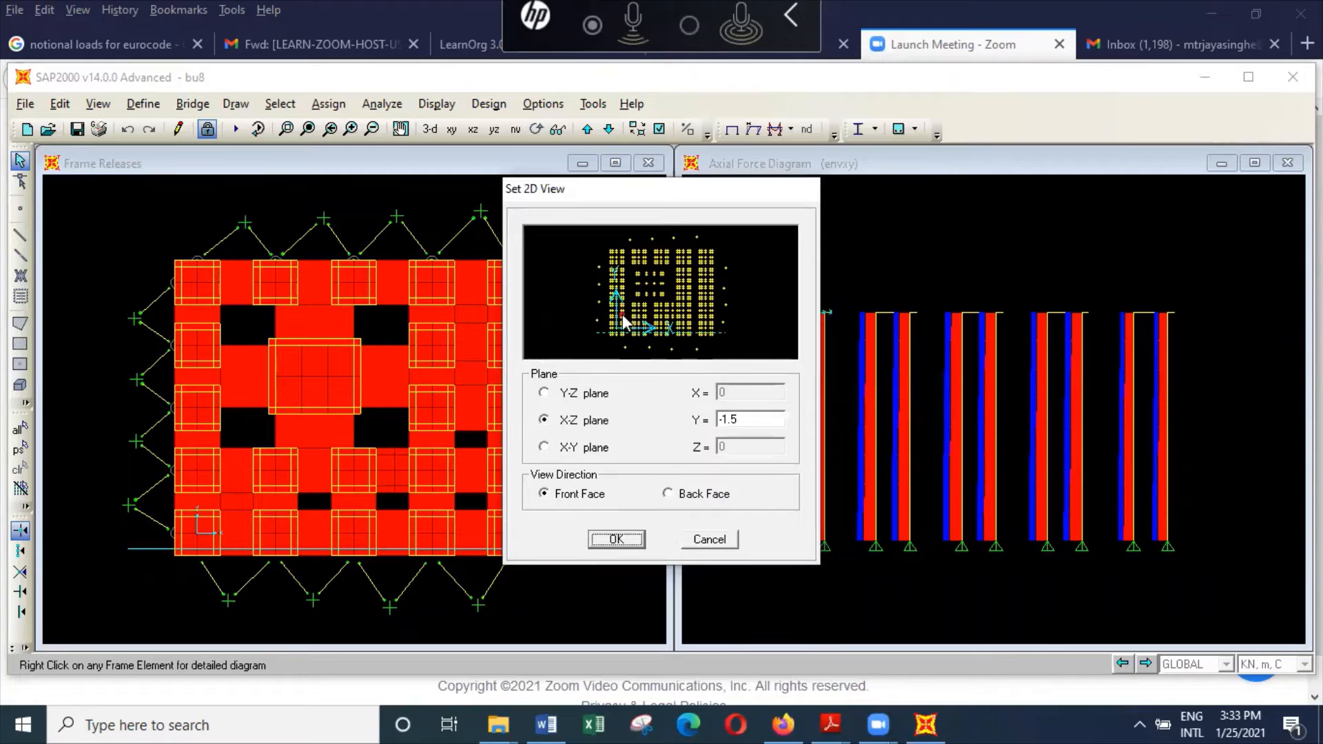
{"action": "left_click", "coordinate": [622, 321]}
{"action": "left_click", "coordinate": [638, 536]}
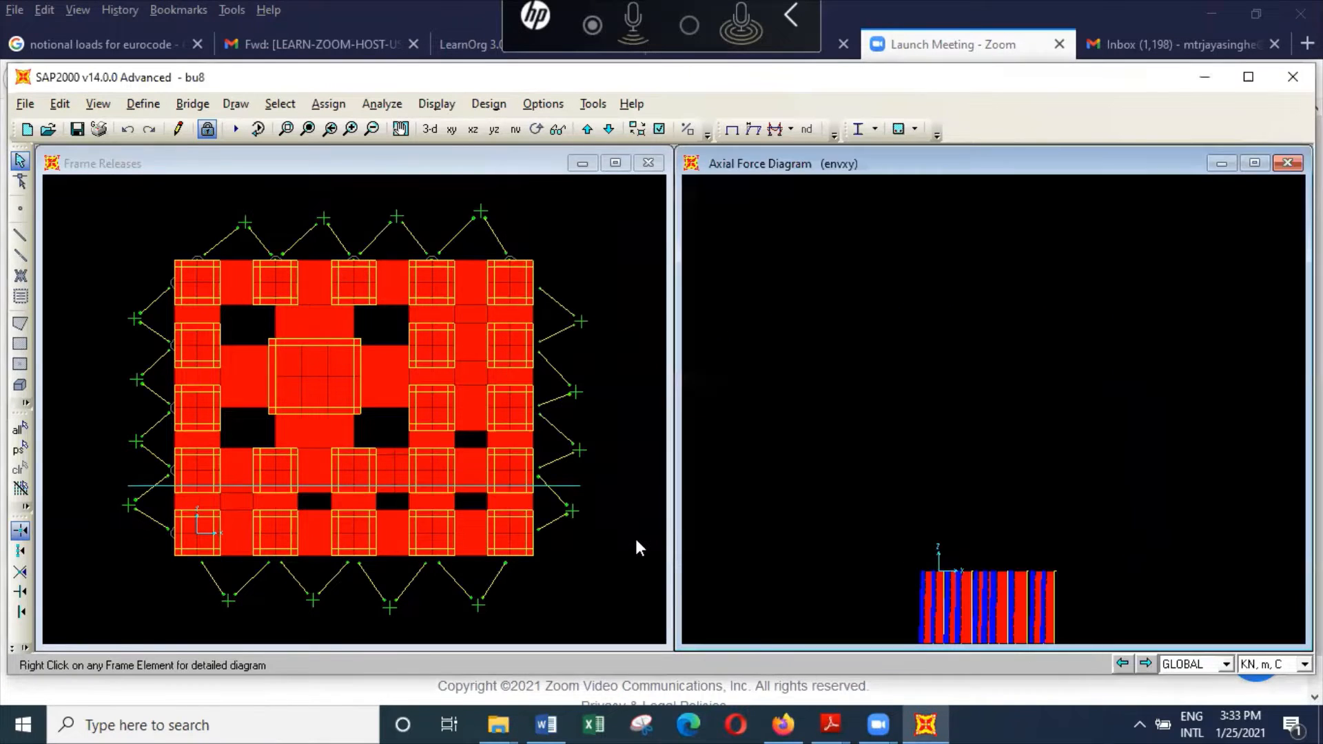
{"action": "left_click", "coordinate": [285, 129]}
{"action": "left_click_drag", "start_coordinate": [900, 542], "coordinate": [1097, 663]}
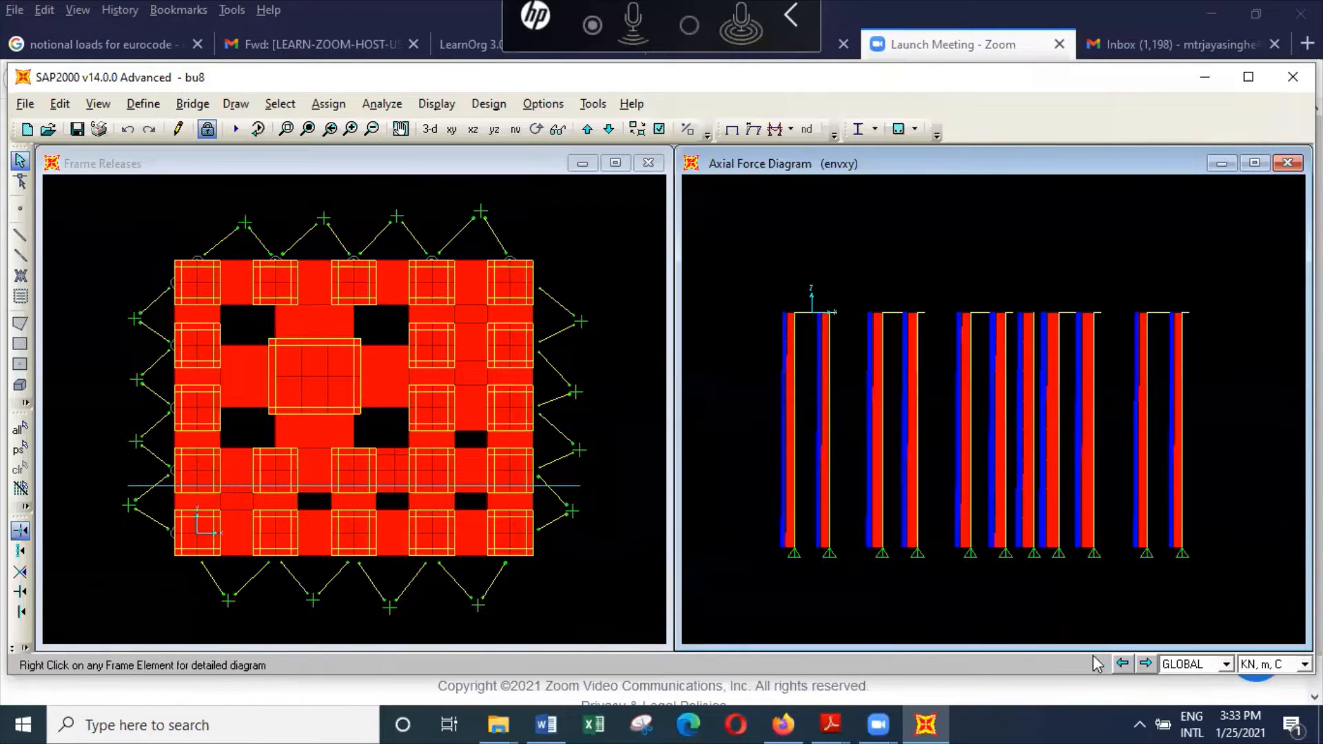
Step: Inspect the detailed envxy axial force diagrams of the fifth and eighth piles along the Y=4.5 row
{"action": "right_click", "coordinate": [969, 482]}
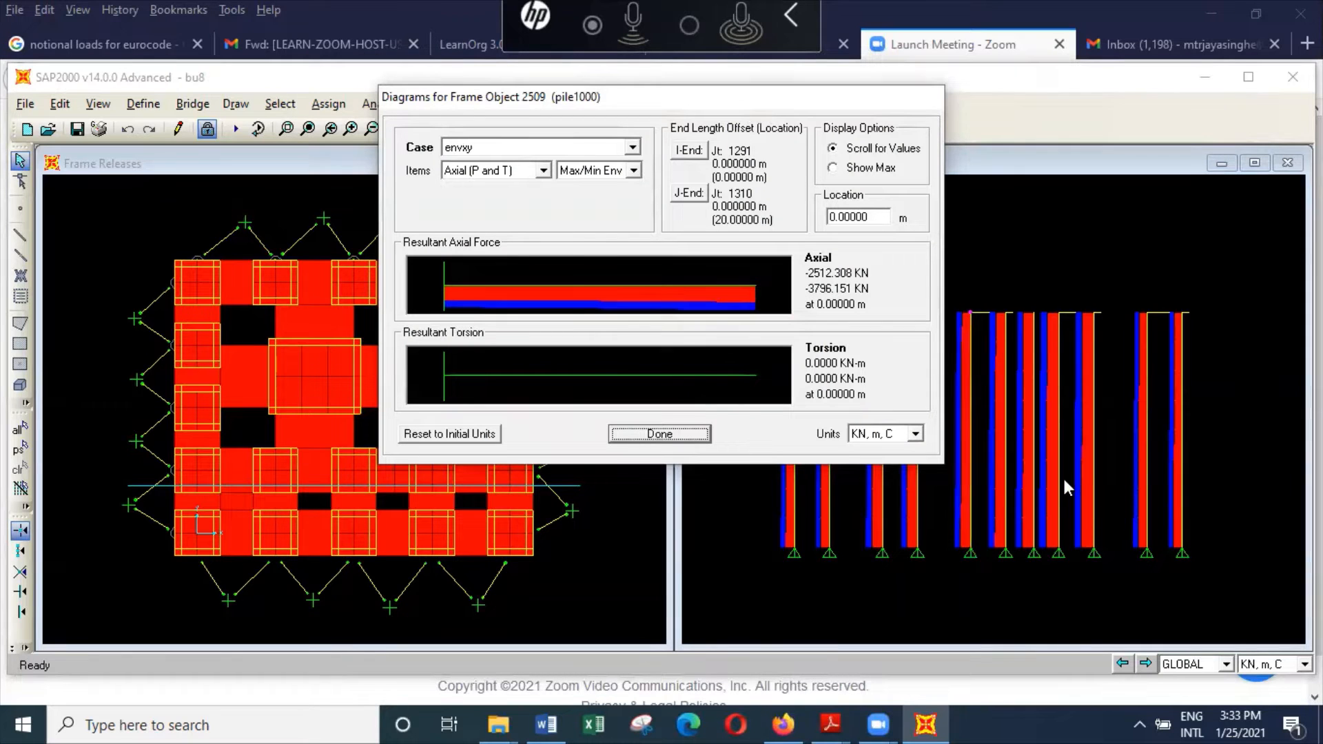
{"action": "left_click", "coordinate": [705, 435]}
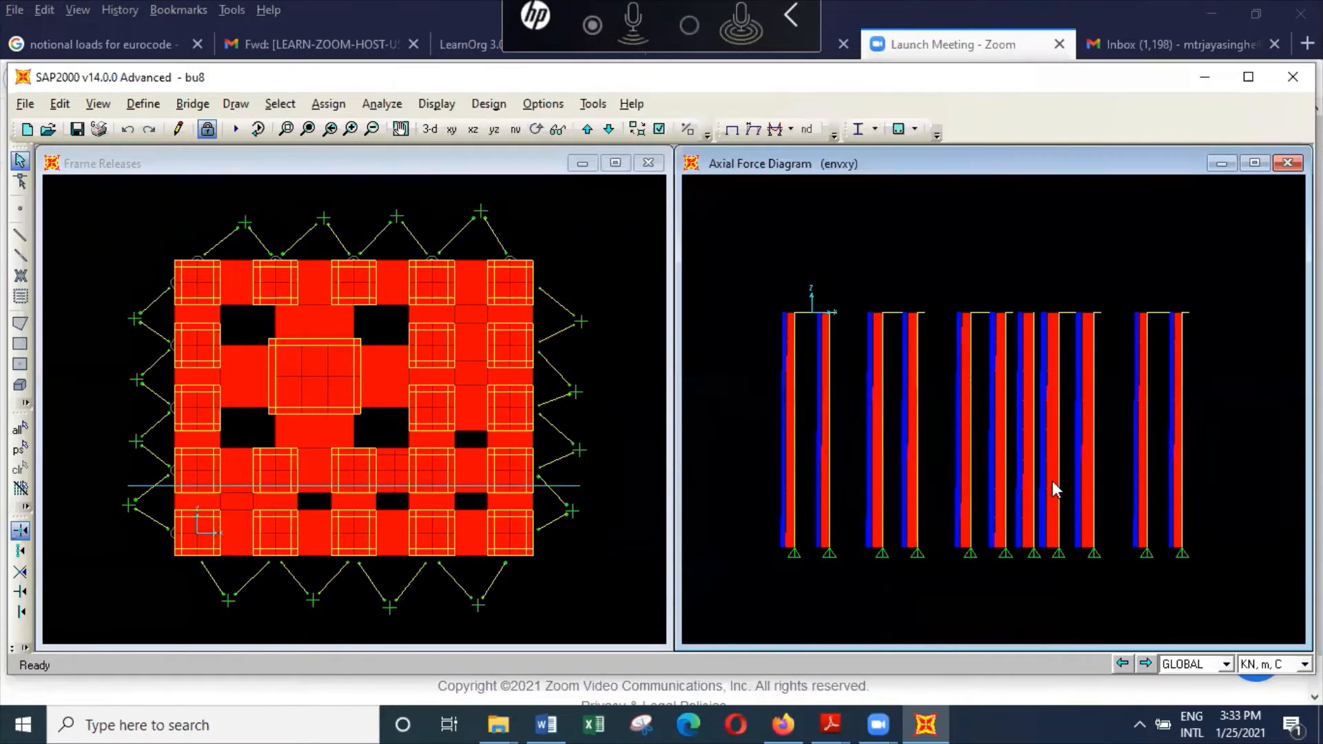
{"action": "right_click", "coordinate": [1060, 482]}
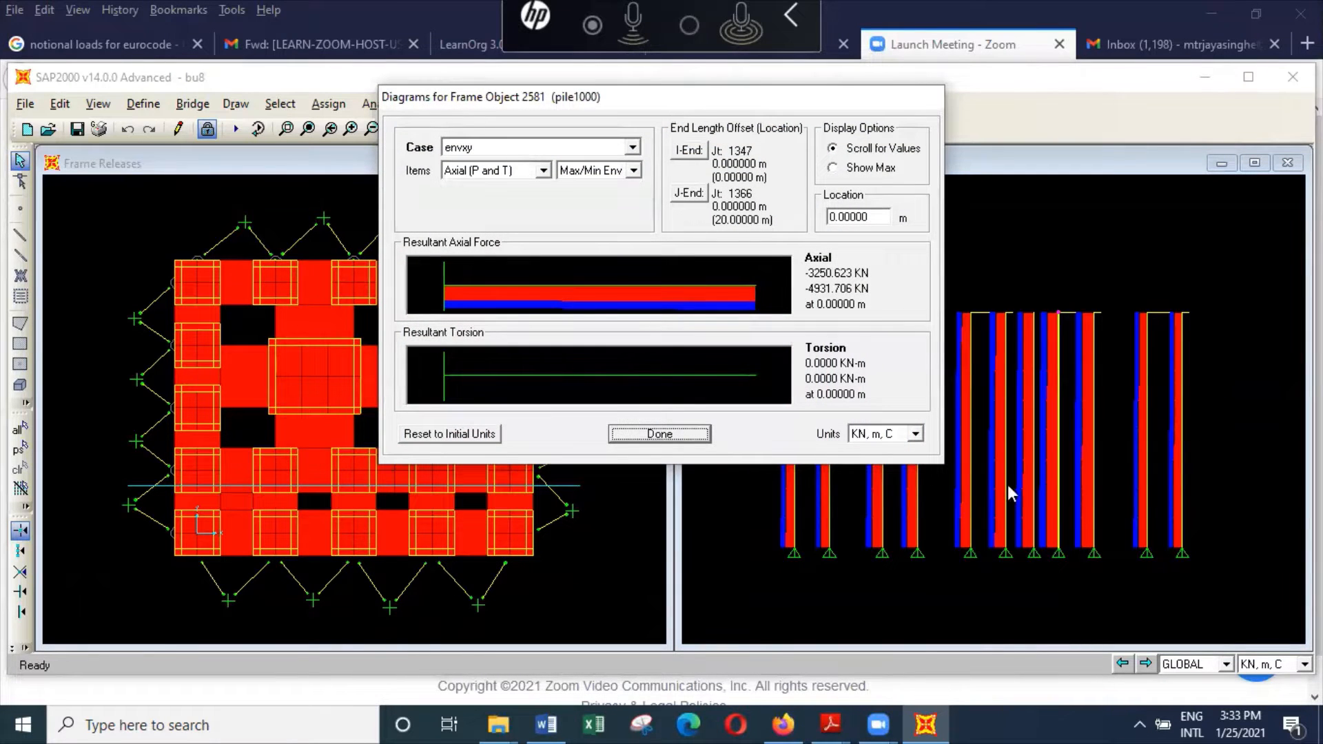
{"action": "left_click", "coordinate": [679, 434]}
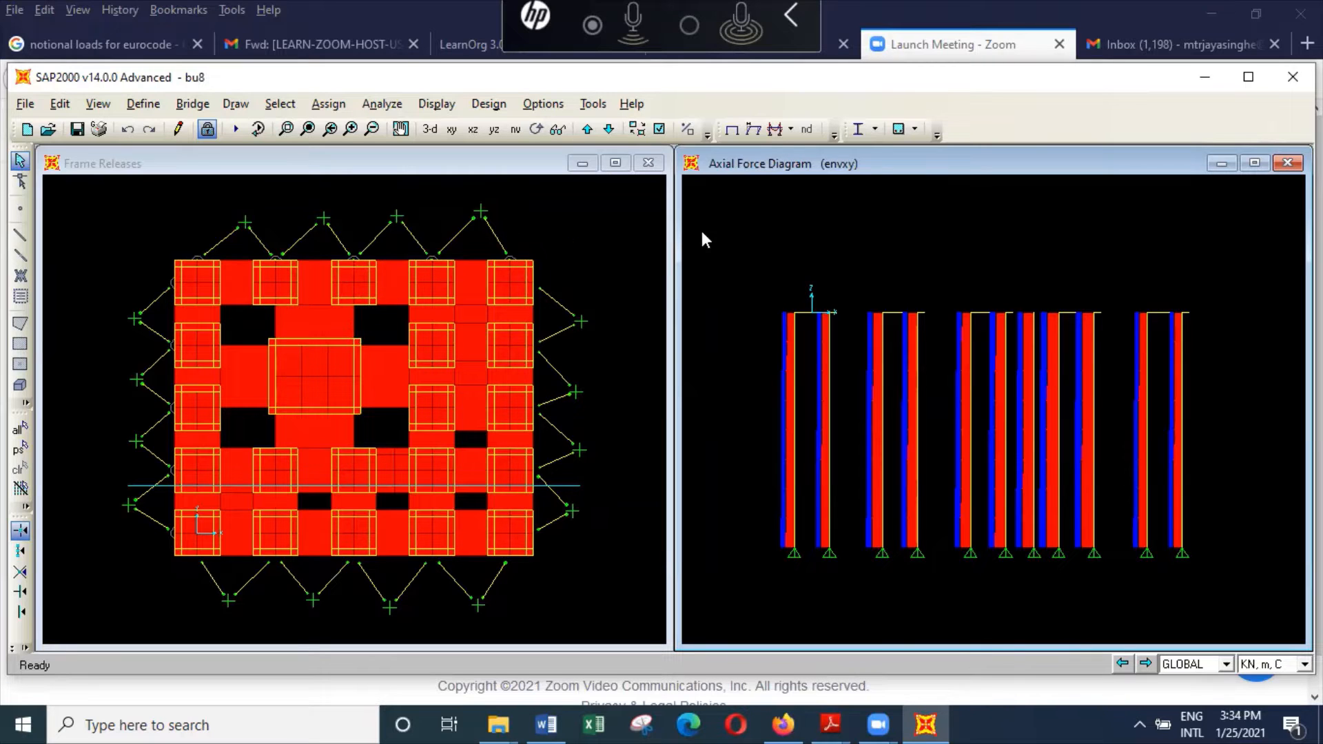
Step: Set the axial force diagram view to the X-Z plane at Y=18 through the core walls
{"action": "left_click", "coordinate": [98, 103]}
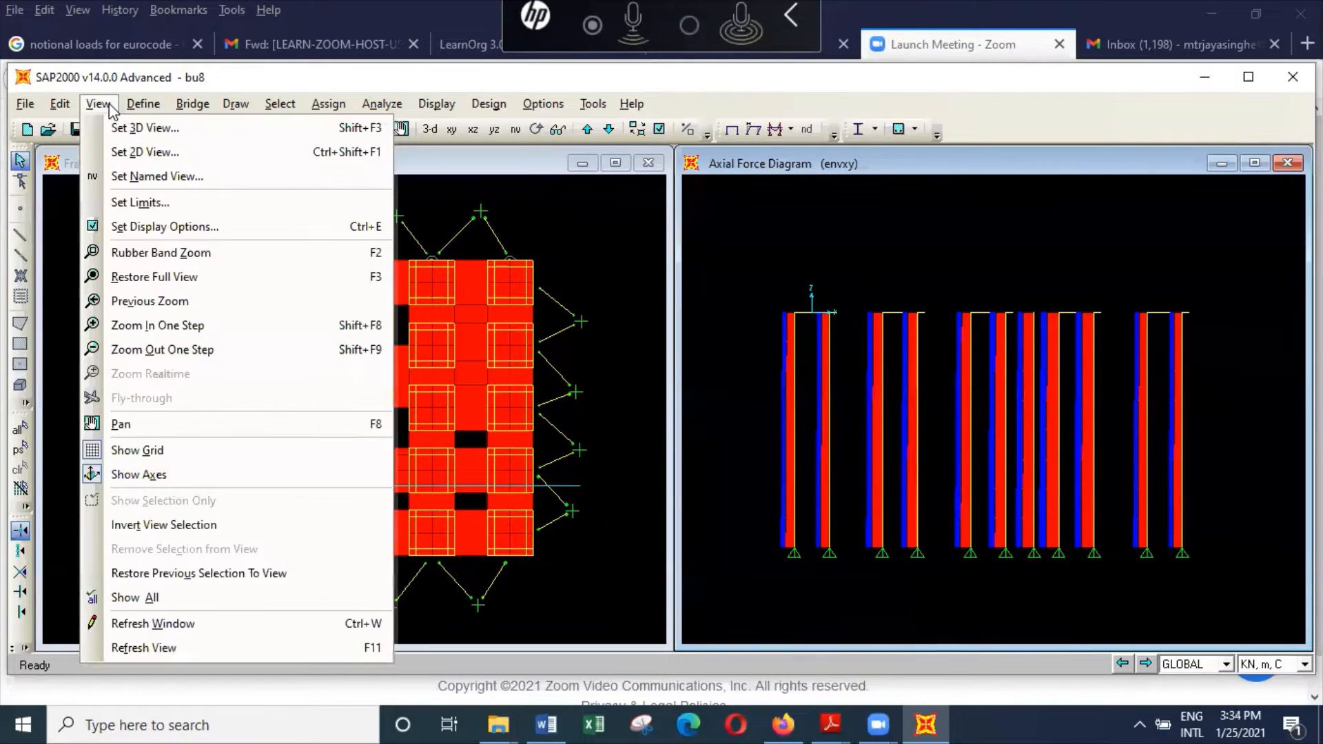
{"action": "left_click", "coordinate": [145, 155]}
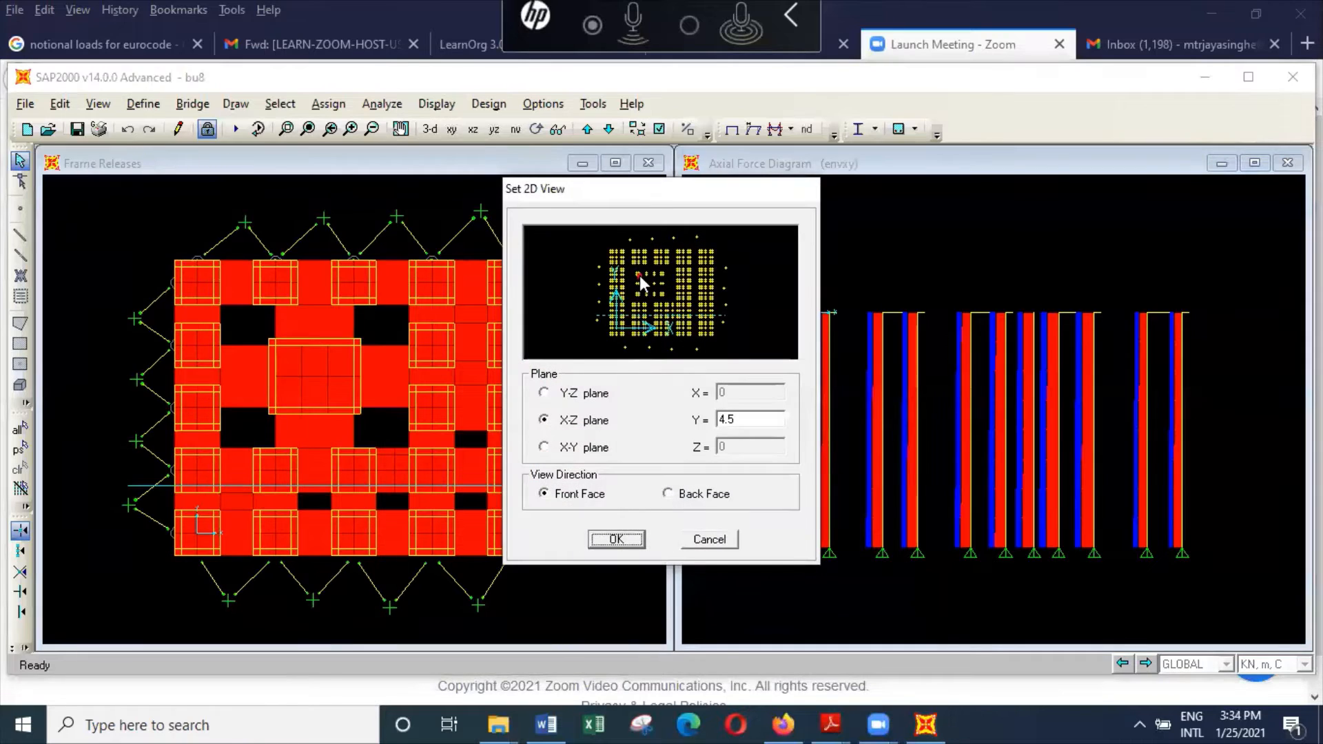
{"action": "left_click", "coordinate": [640, 274]}
{"action": "left_click", "coordinate": [617, 540]}
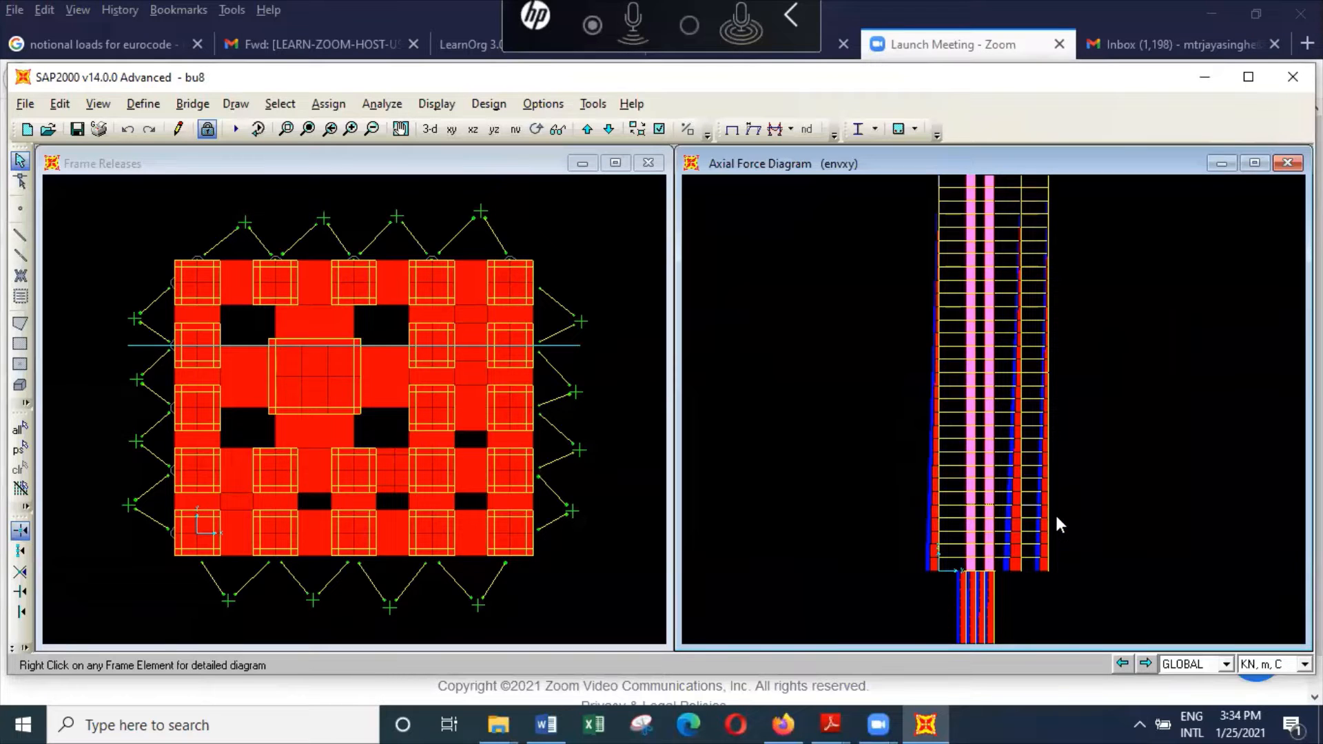
Step: Display the shell resultant force F22 for the envxy envelope maximum and examine the base of the walls at Y=18
{"action": "left_click", "coordinate": [437, 103]}
{"action": "mouse_move", "coordinate": [507, 251]}
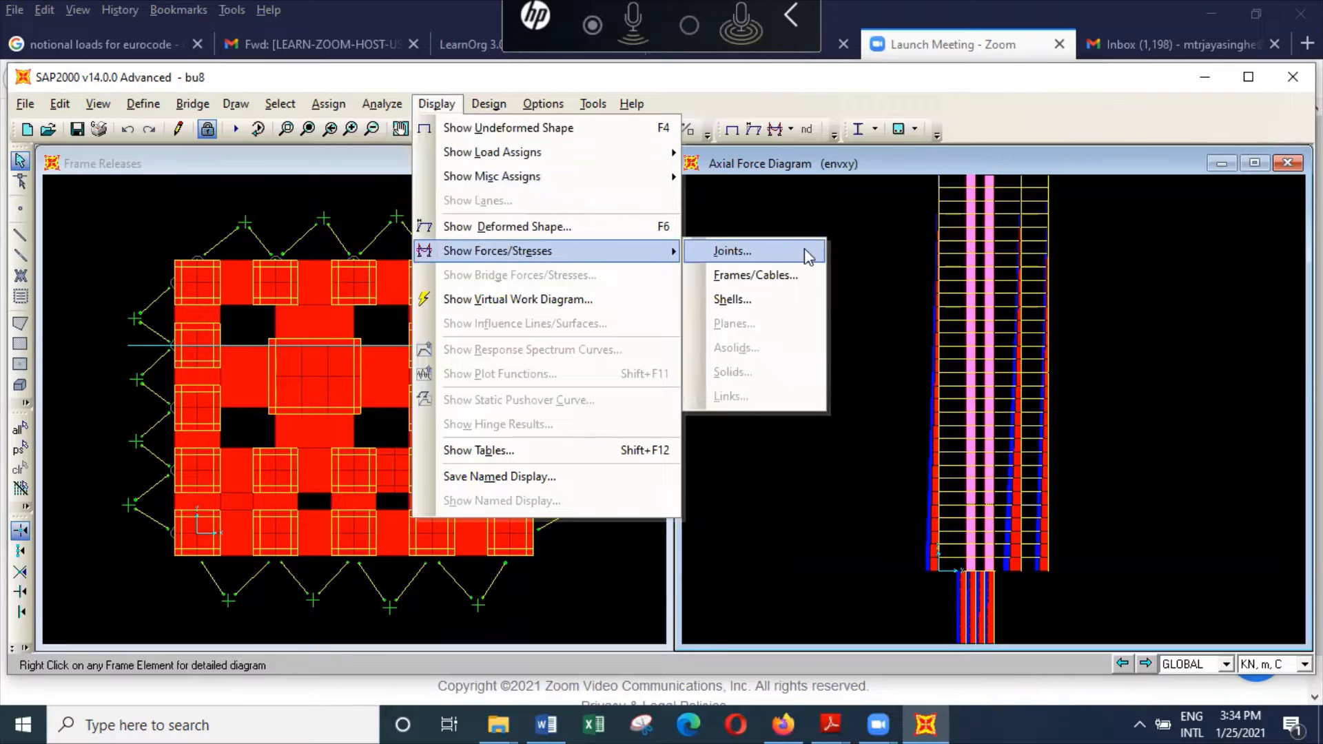
{"action": "left_click", "coordinate": [807, 296]}
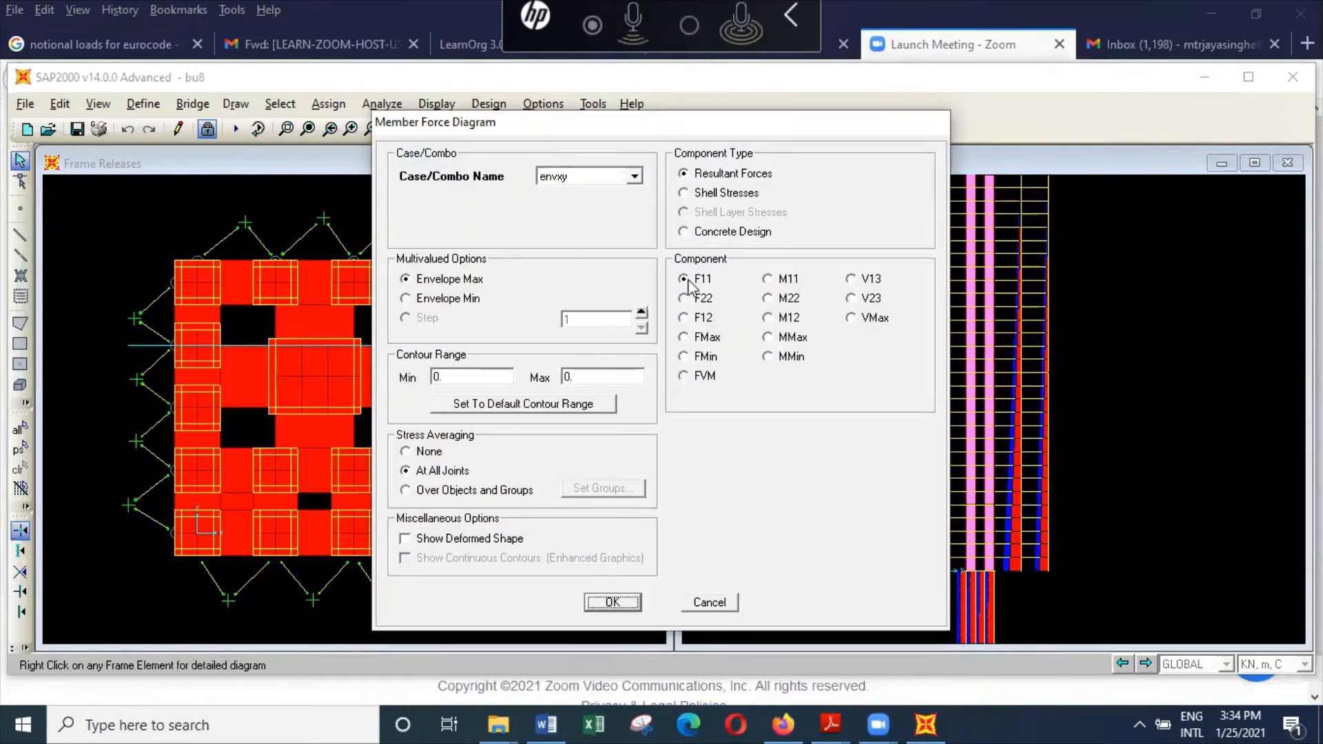
{"action": "left_click", "coordinate": [703, 299]}
{"action": "left_click", "coordinate": [635, 607]}
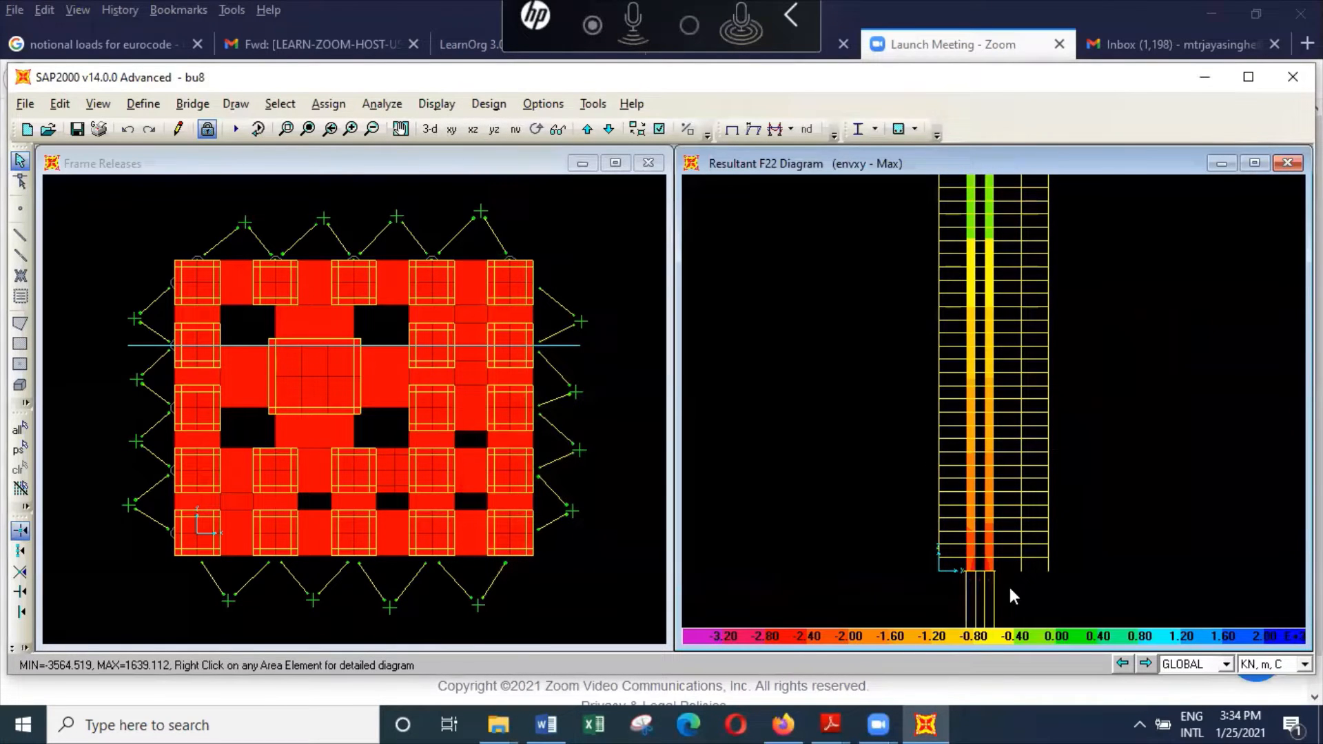
{"action": "mouse_move", "coordinate": [987, 561]}
{"action": "scroll", "coordinate": [986, 561], "scroll_direction": "up", "scroll_amount": 3}
{"action": "scroll", "coordinate": [986, 561], "scroll_direction": "up", "scroll_amount": 2}
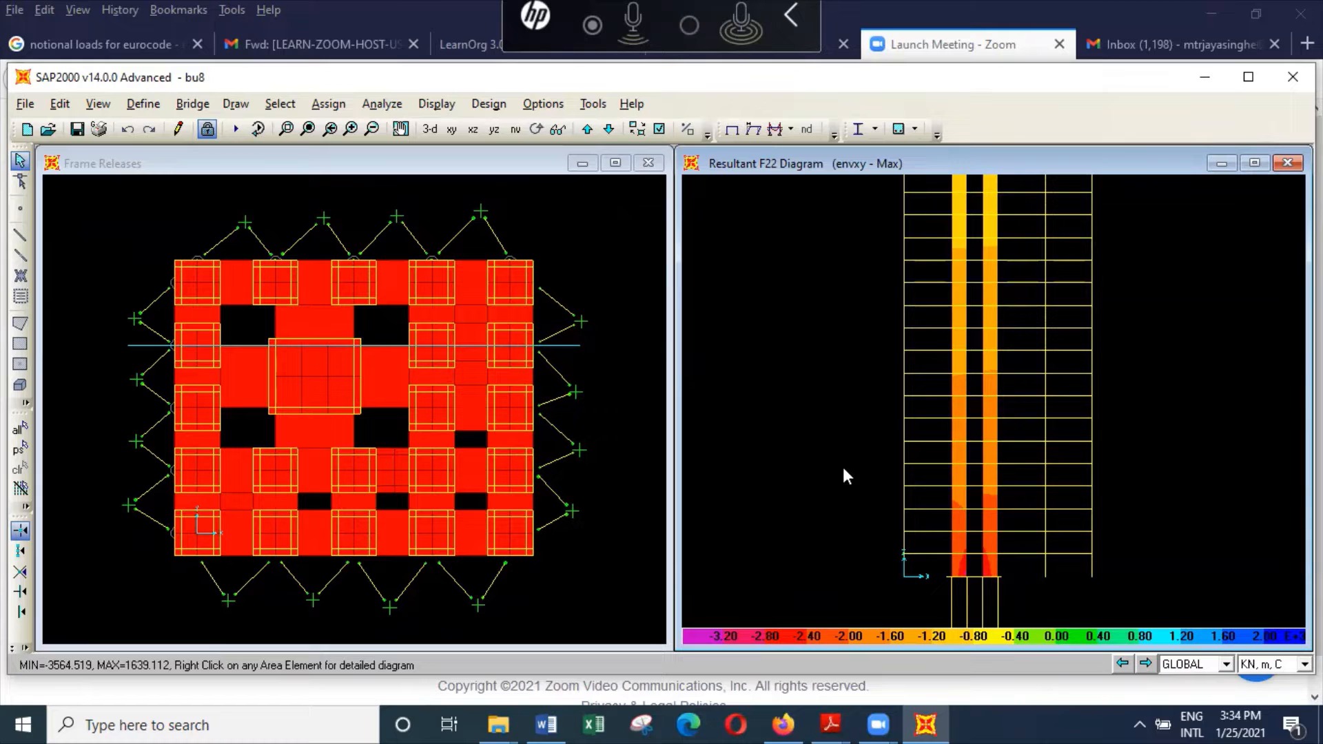
Step: Set the F22 diagram view to the X-Z plane at Y=-1.5
{"action": "left_click", "coordinate": [98, 104]}
{"action": "left_click", "coordinate": [144, 151]}
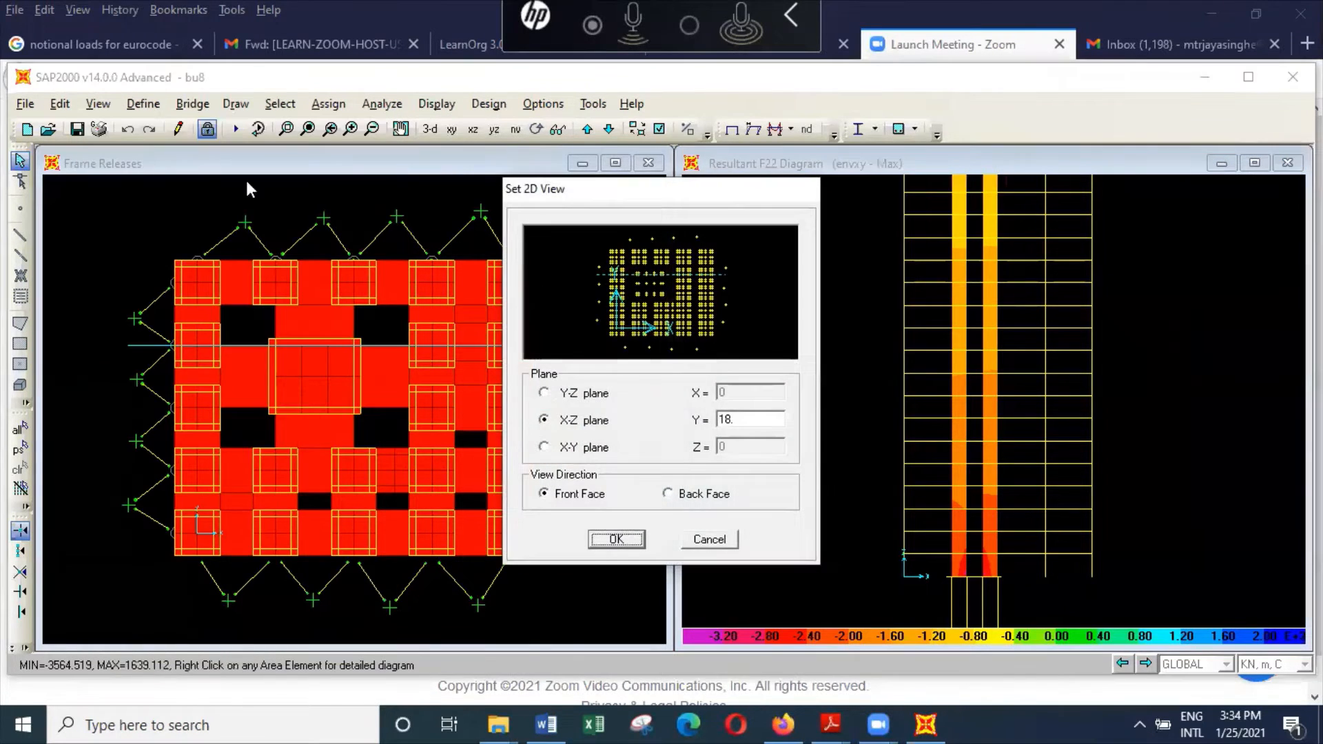
{"action": "left_click", "coordinate": [622, 333]}
{"action": "left_click", "coordinate": [616, 539]}
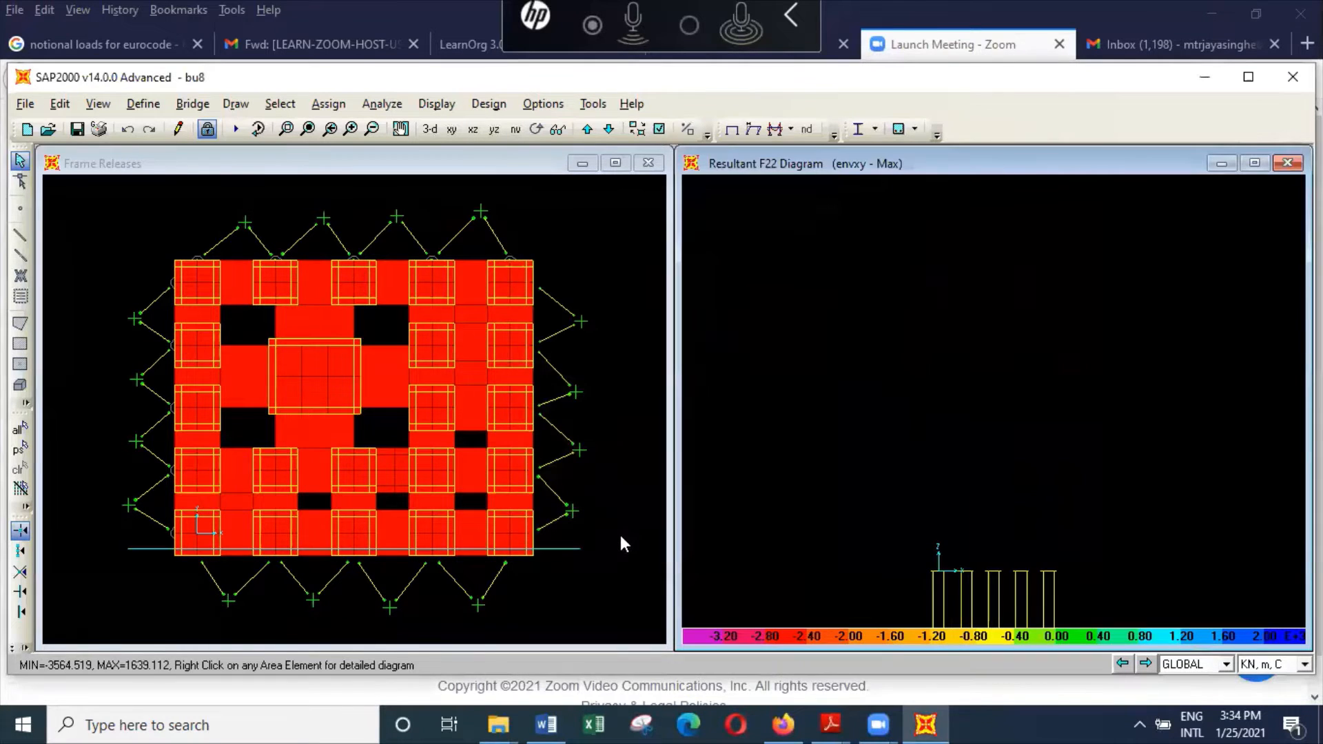
Step: Display the filled Moment 3-3 diagram for envxy on the Y=-1.5 piles and inspect the fourth pile's detailed shear and moment diagrams
{"action": "left_click", "coordinate": [446, 110]}
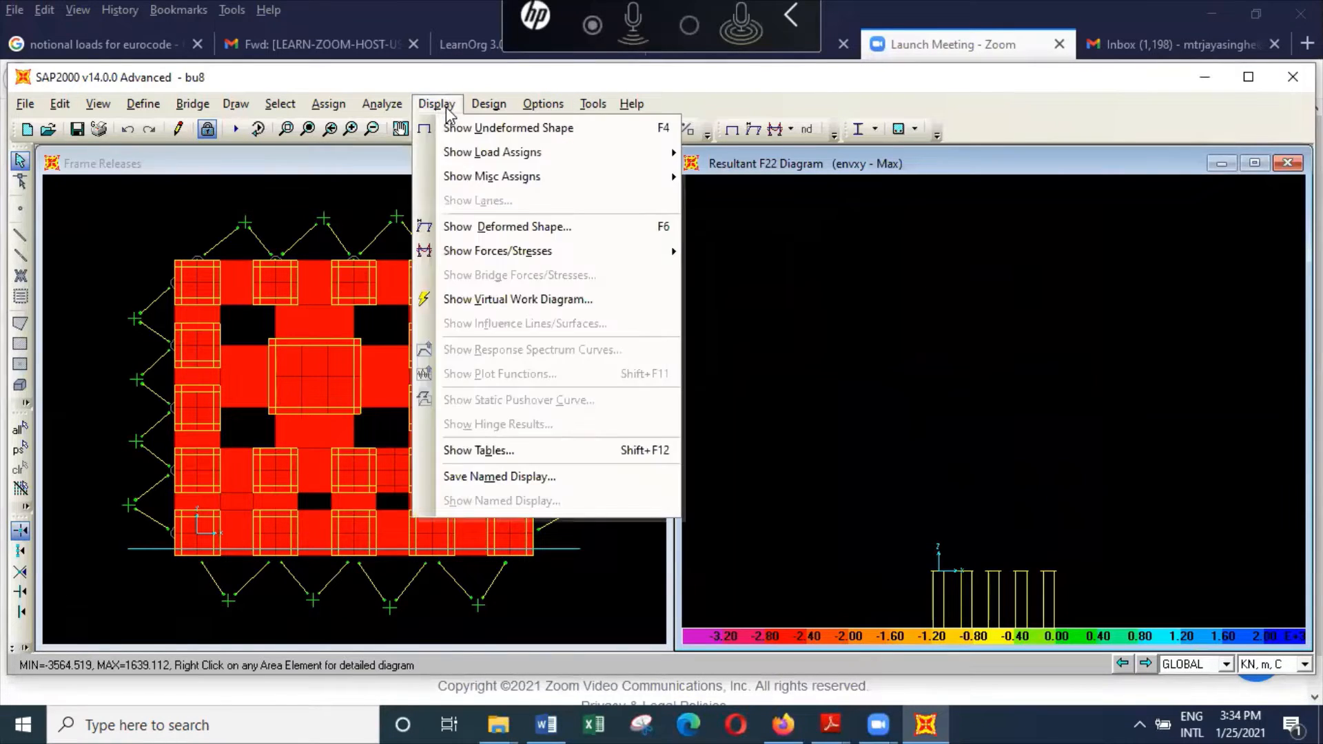
{"action": "mouse_move", "coordinate": [516, 252]}
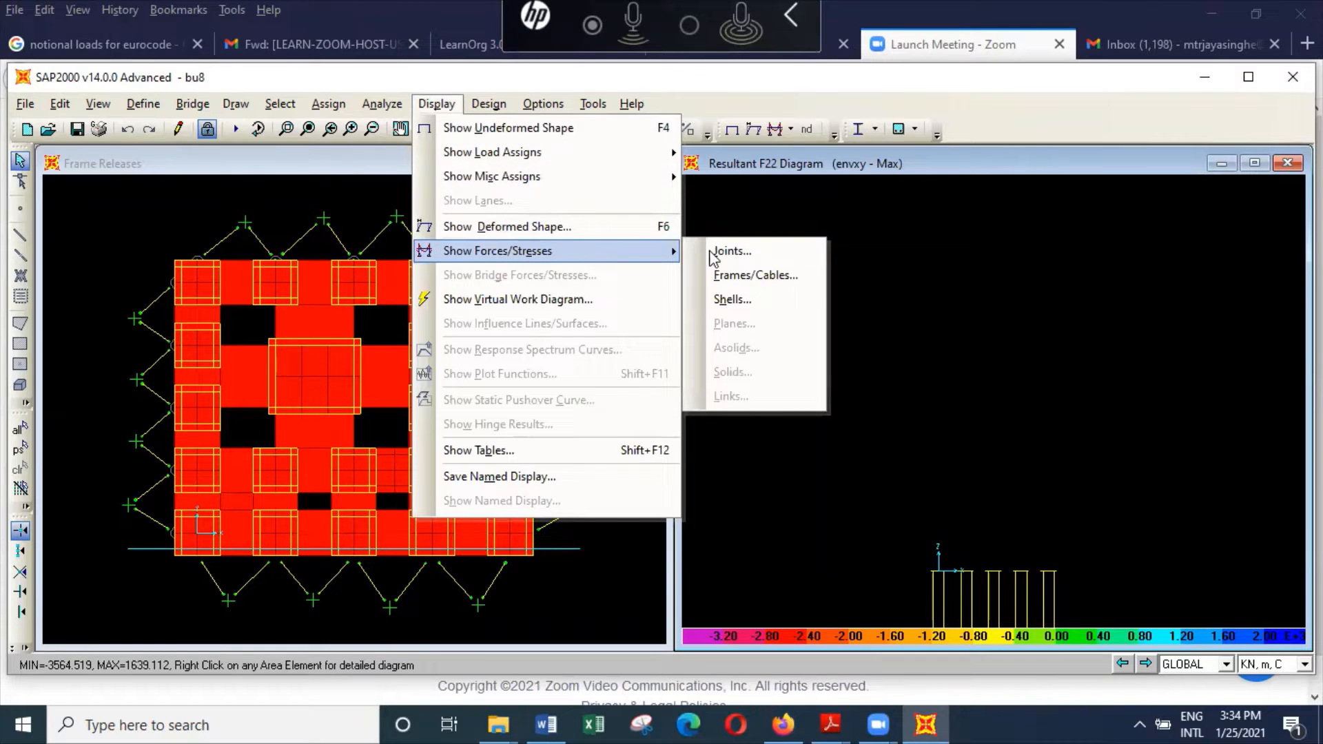
{"action": "left_click", "coordinate": [792, 274]}
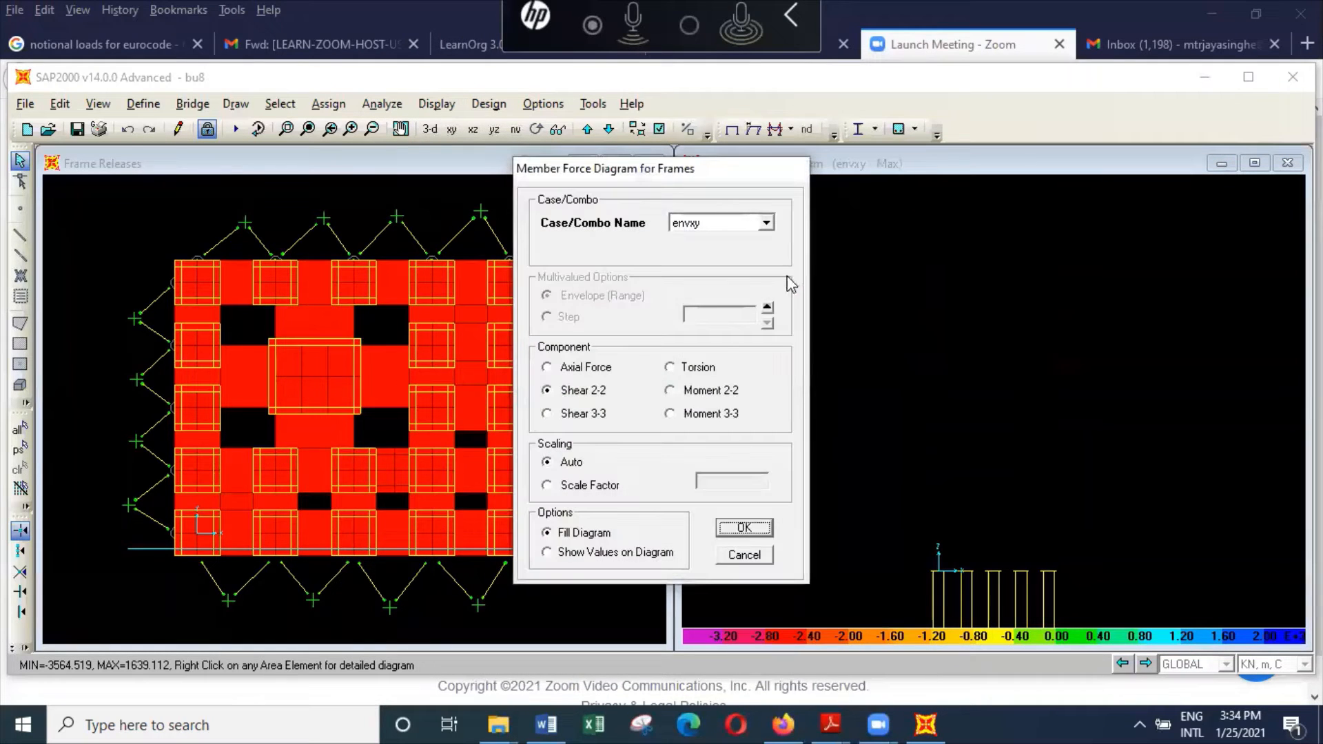
{"action": "left_click", "coordinate": [598, 367]}
{"action": "left_click", "coordinate": [713, 415]}
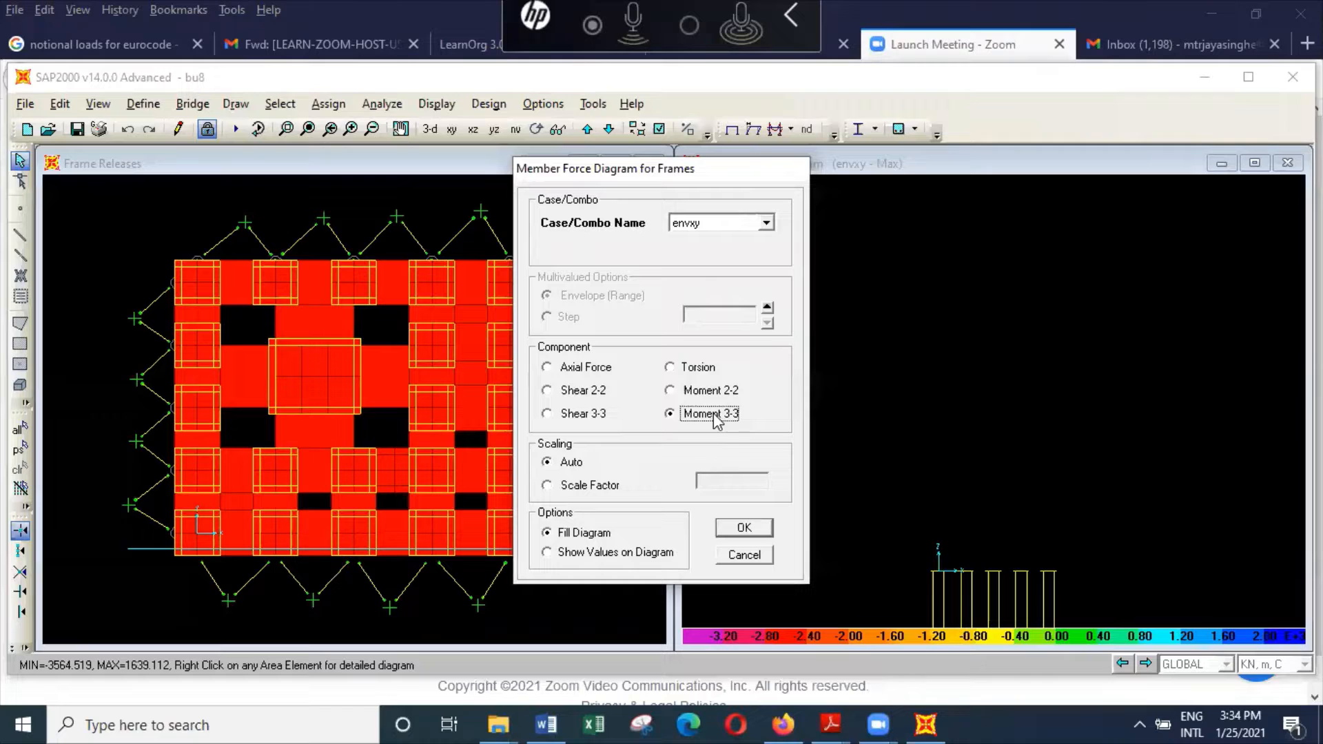
{"action": "left_click", "coordinate": [745, 527]}
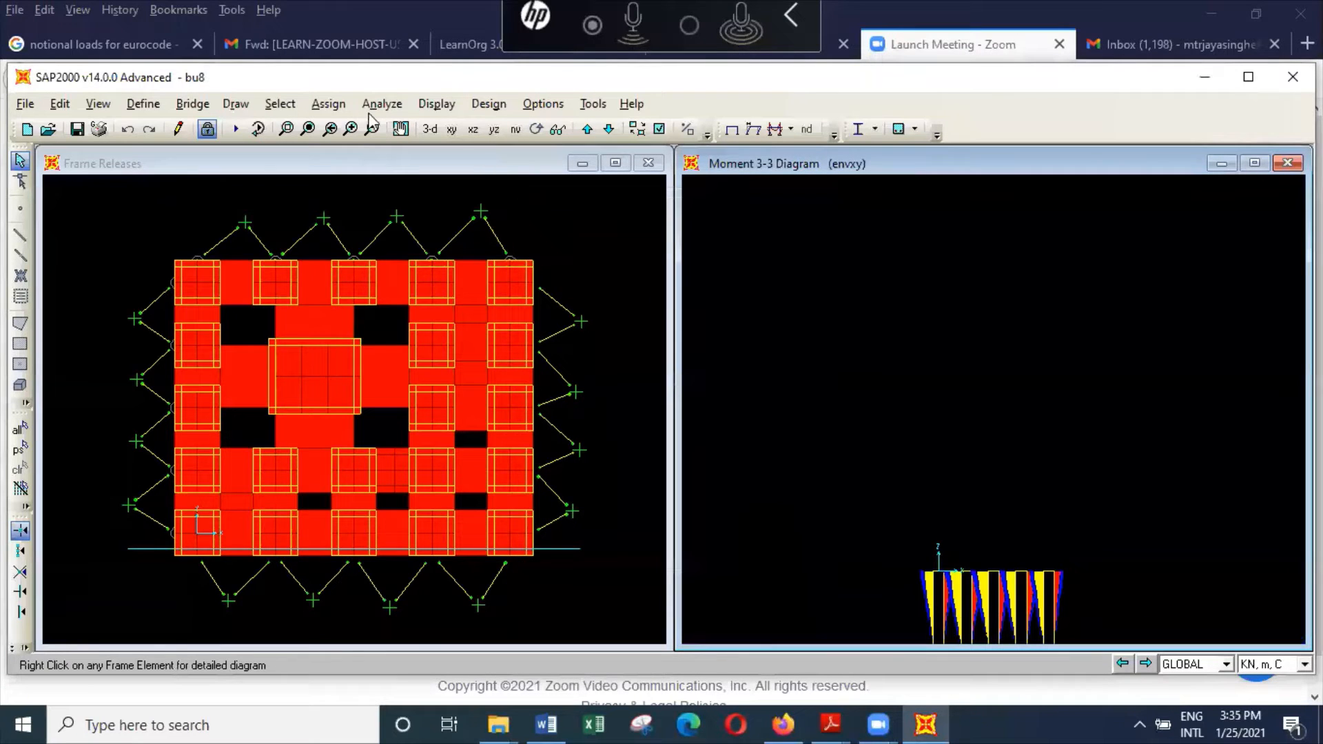
{"action": "left_click", "coordinate": [287, 129]}
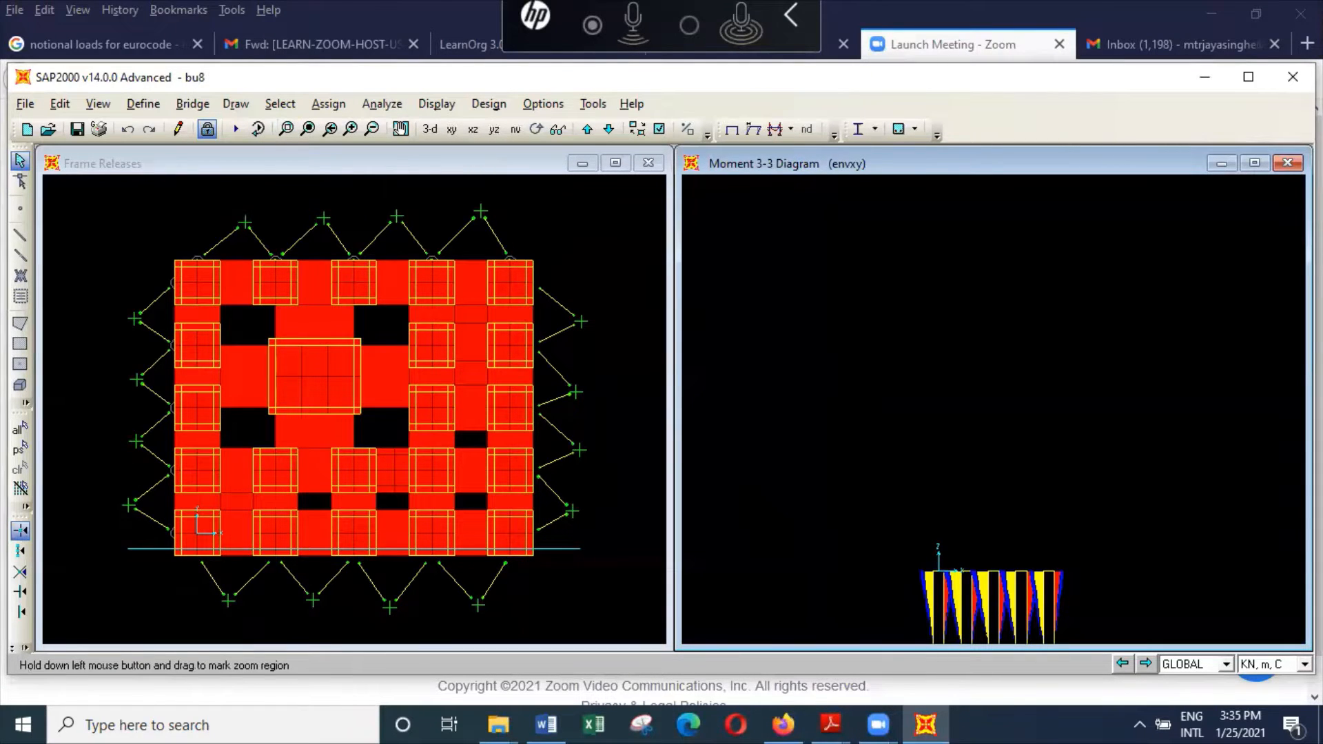
{"action": "left_click_drag", "start_coordinate": [1053, 643], "coordinate": [1072, 642]}
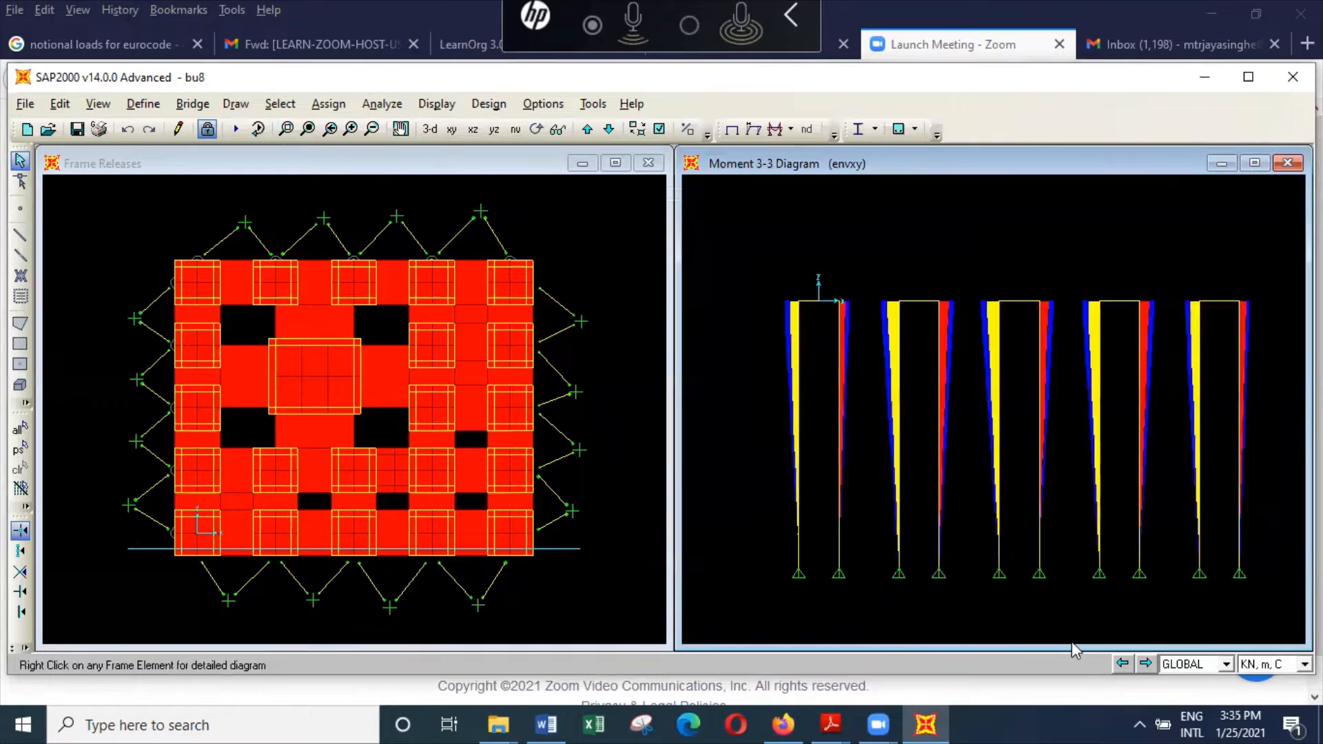
{"action": "right_click", "coordinate": [939, 351]}
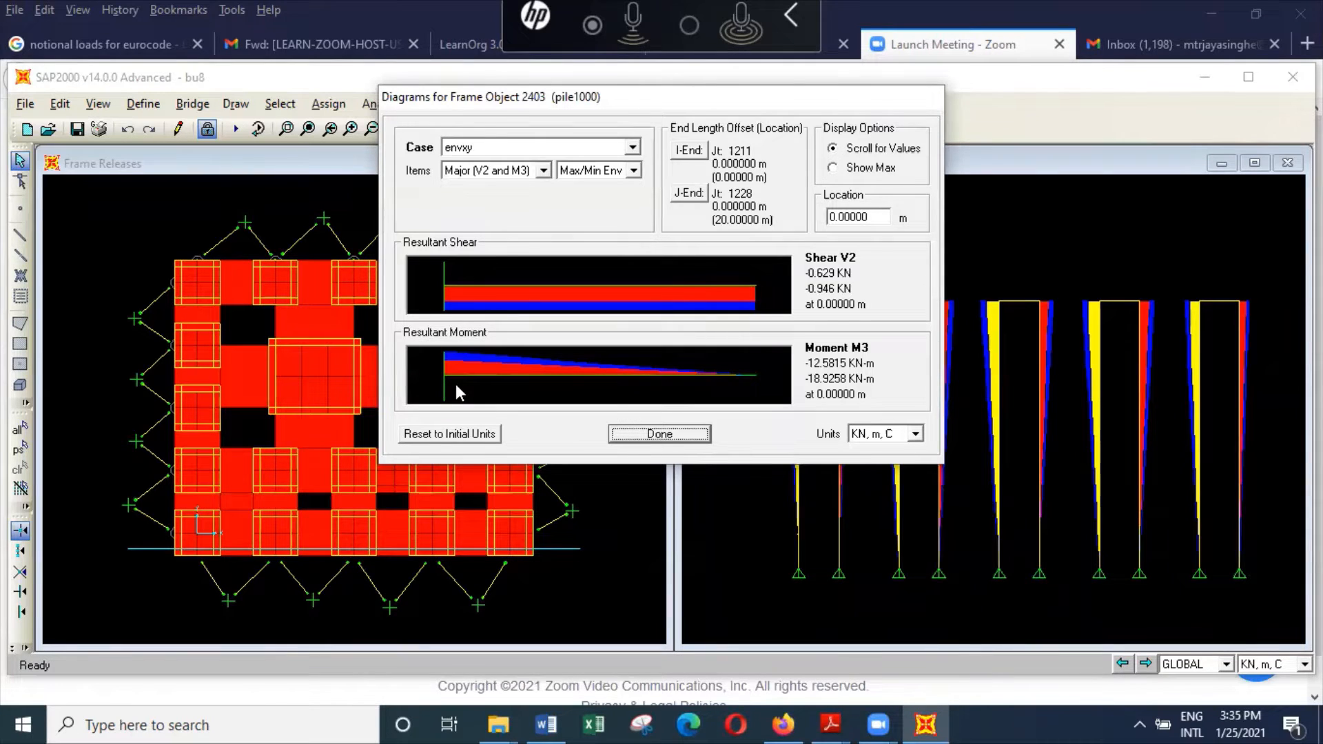
{"action": "left_click", "coordinate": [678, 436]}
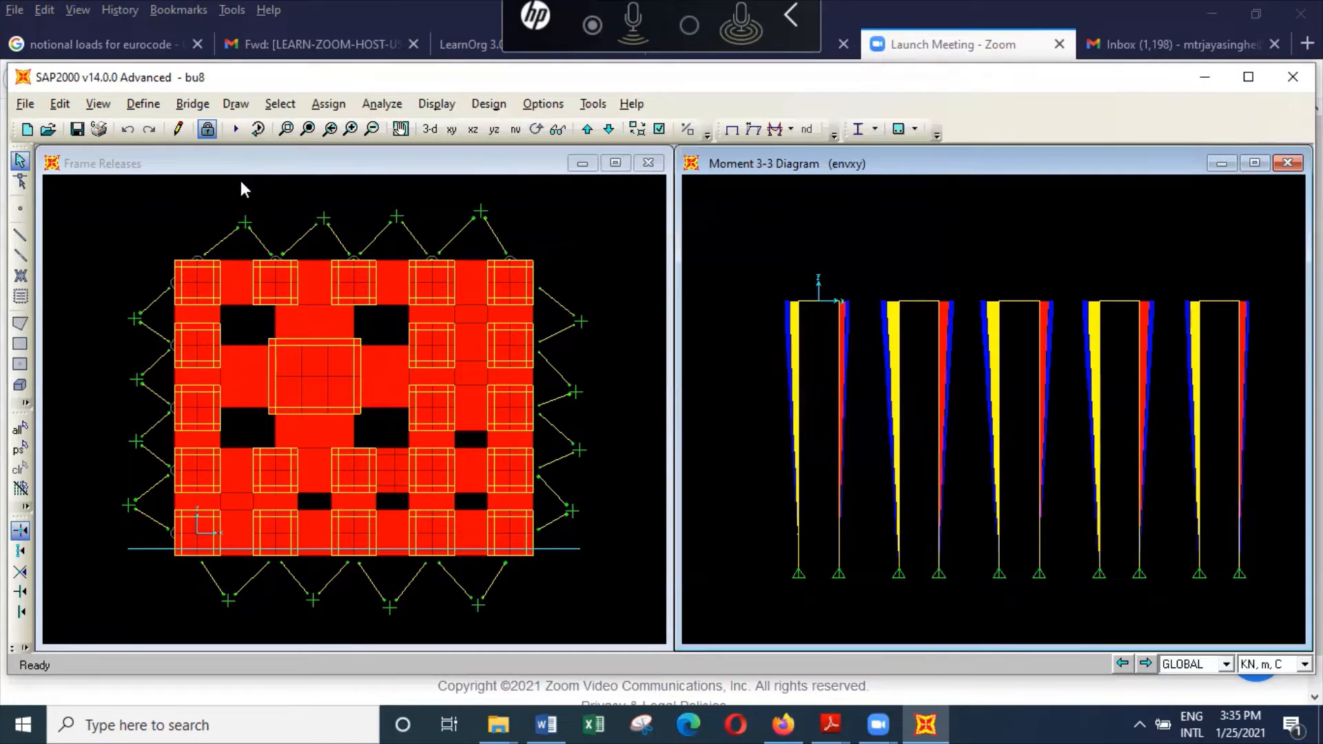
Step: Unlock the model, accepting deletion of the analysis results, and save it as bui1 in the buildings folder
{"action": "left_click", "coordinate": [208, 131]}
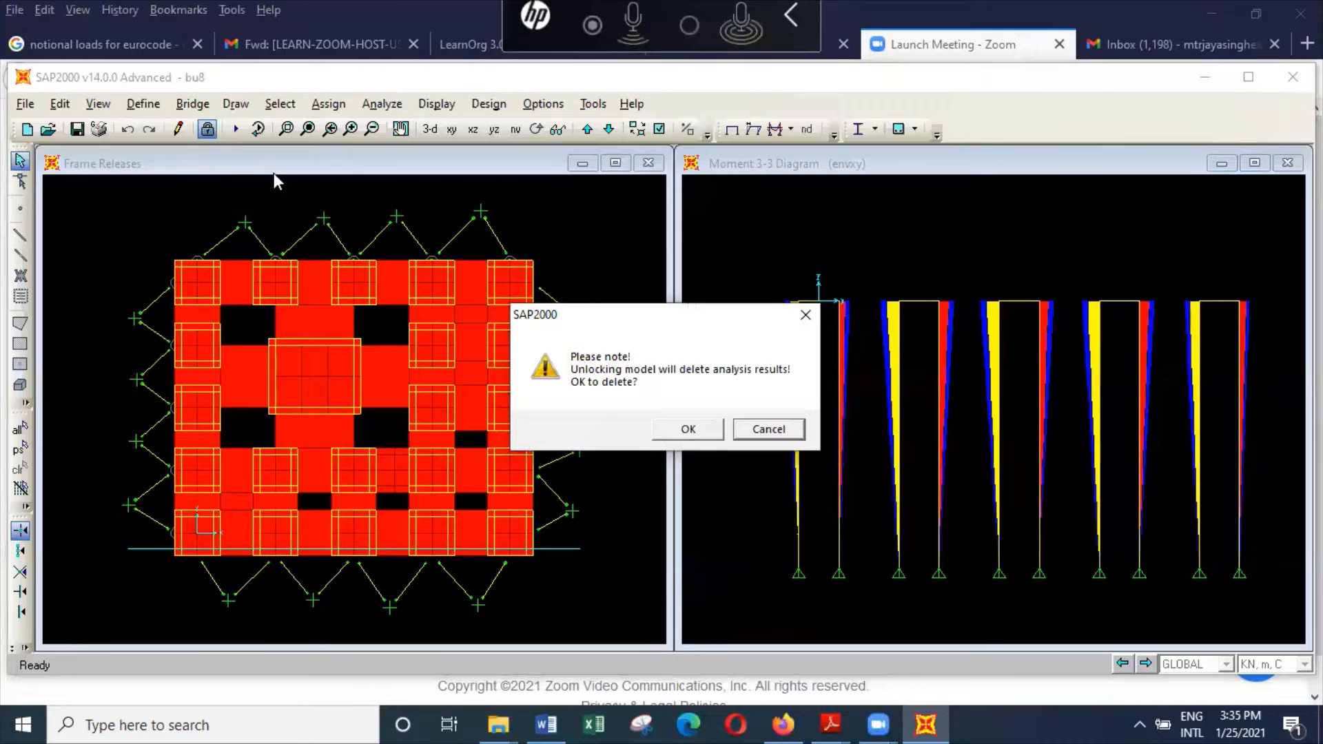
{"action": "left_click", "coordinate": [688, 429]}
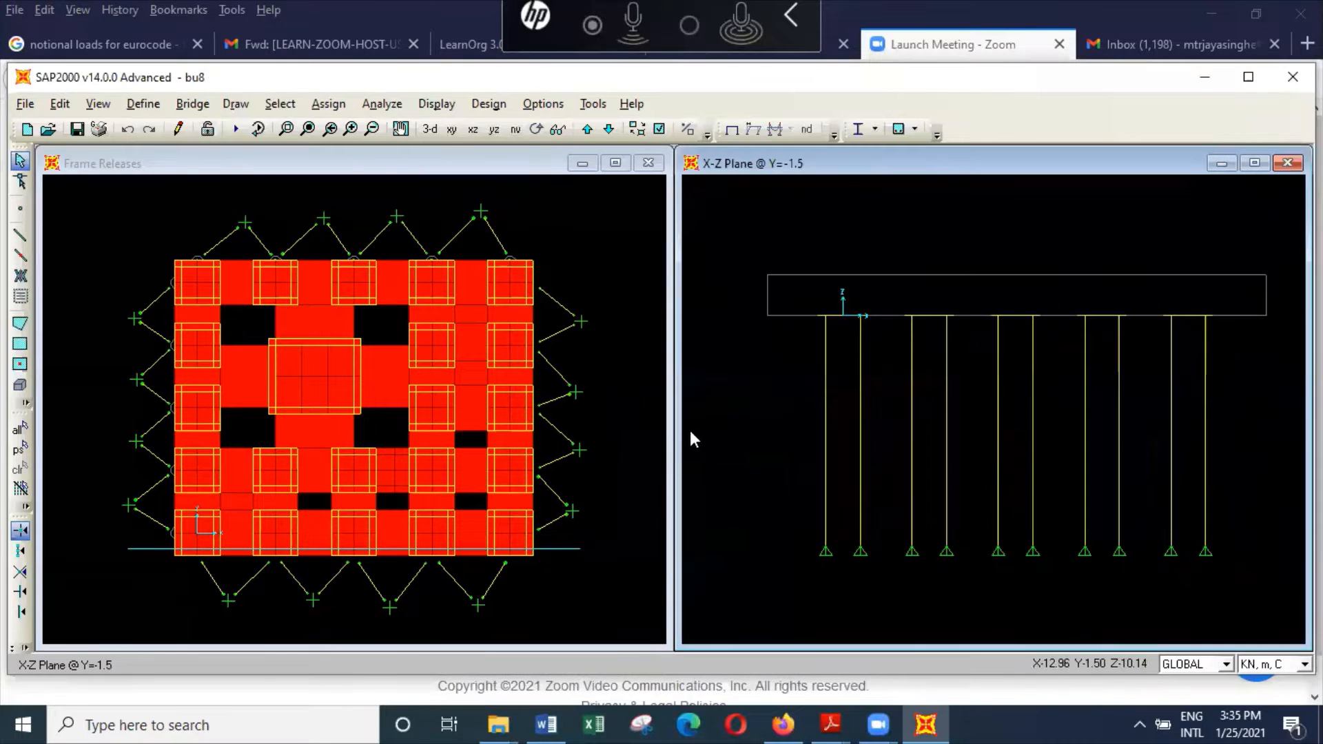
{"action": "left_click", "coordinate": [25, 104]}
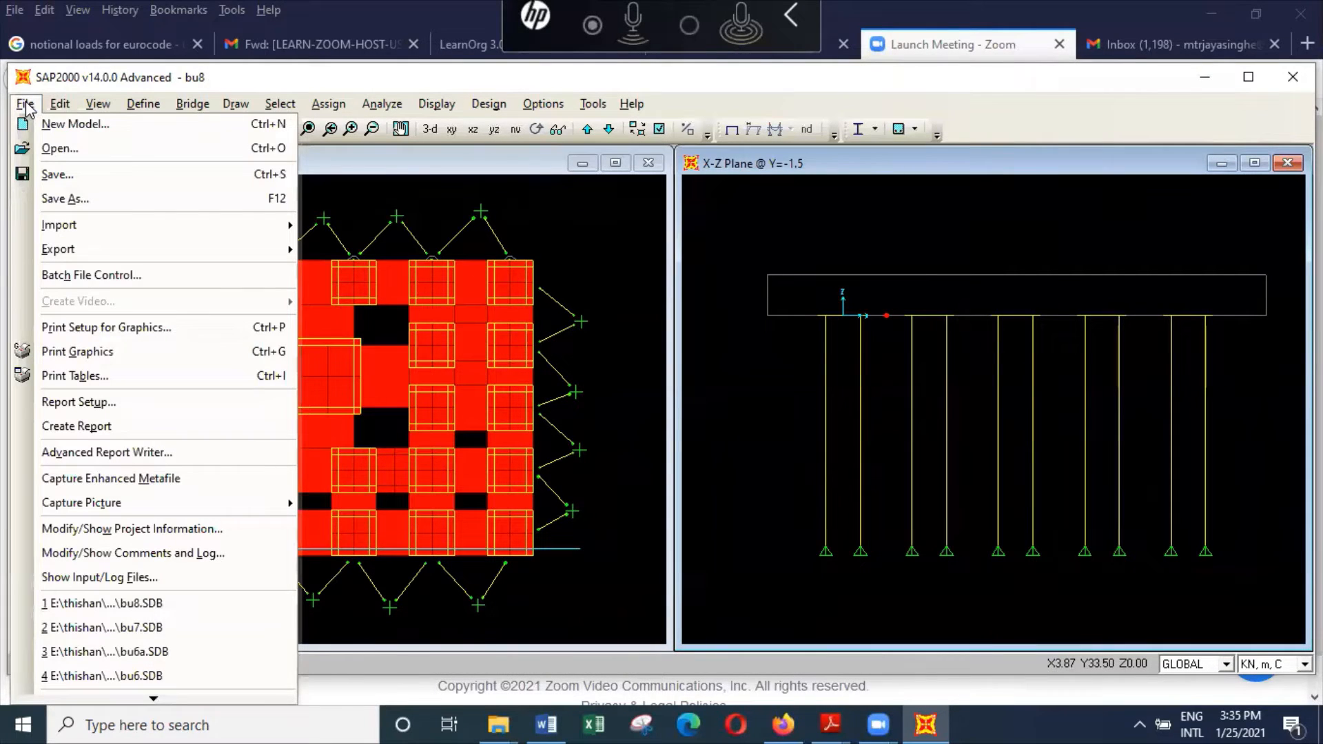
{"action": "left_click", "coordinate": [66, 197]}
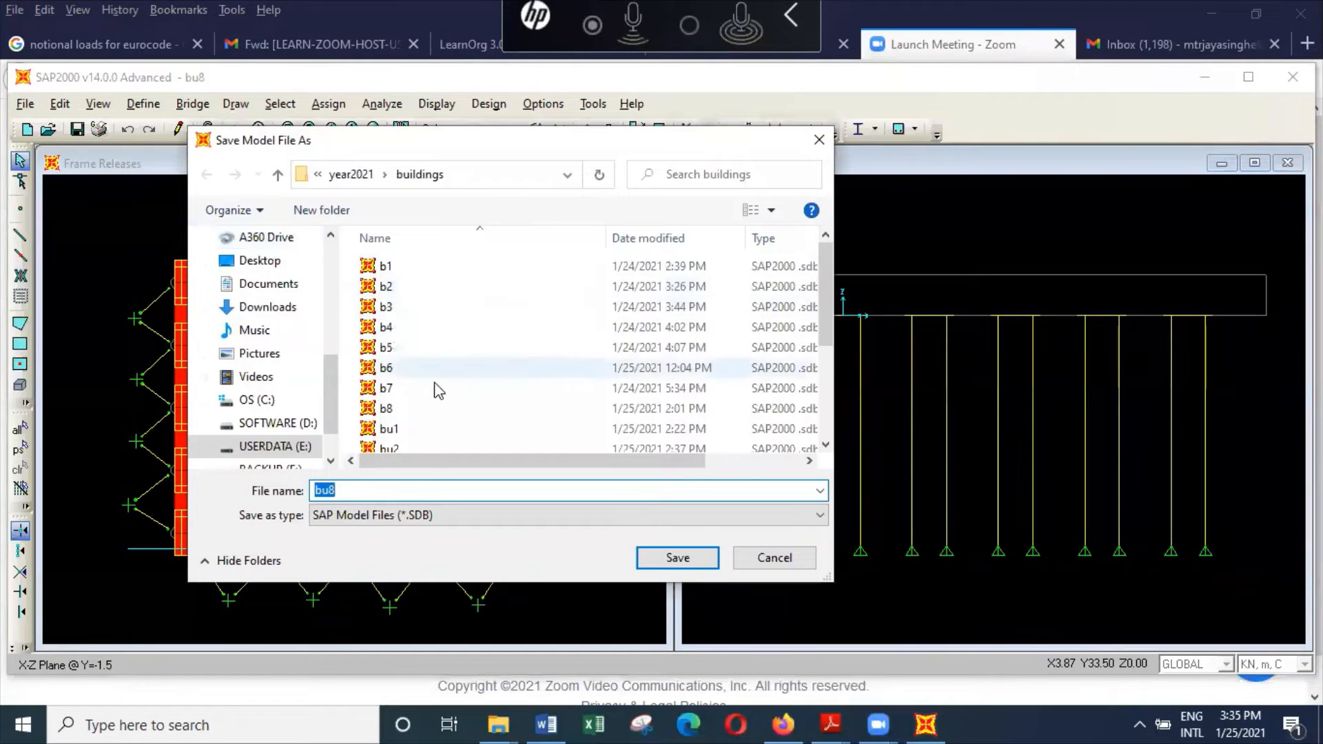
{"action": "left_click", "coordinate": [340, 488]}
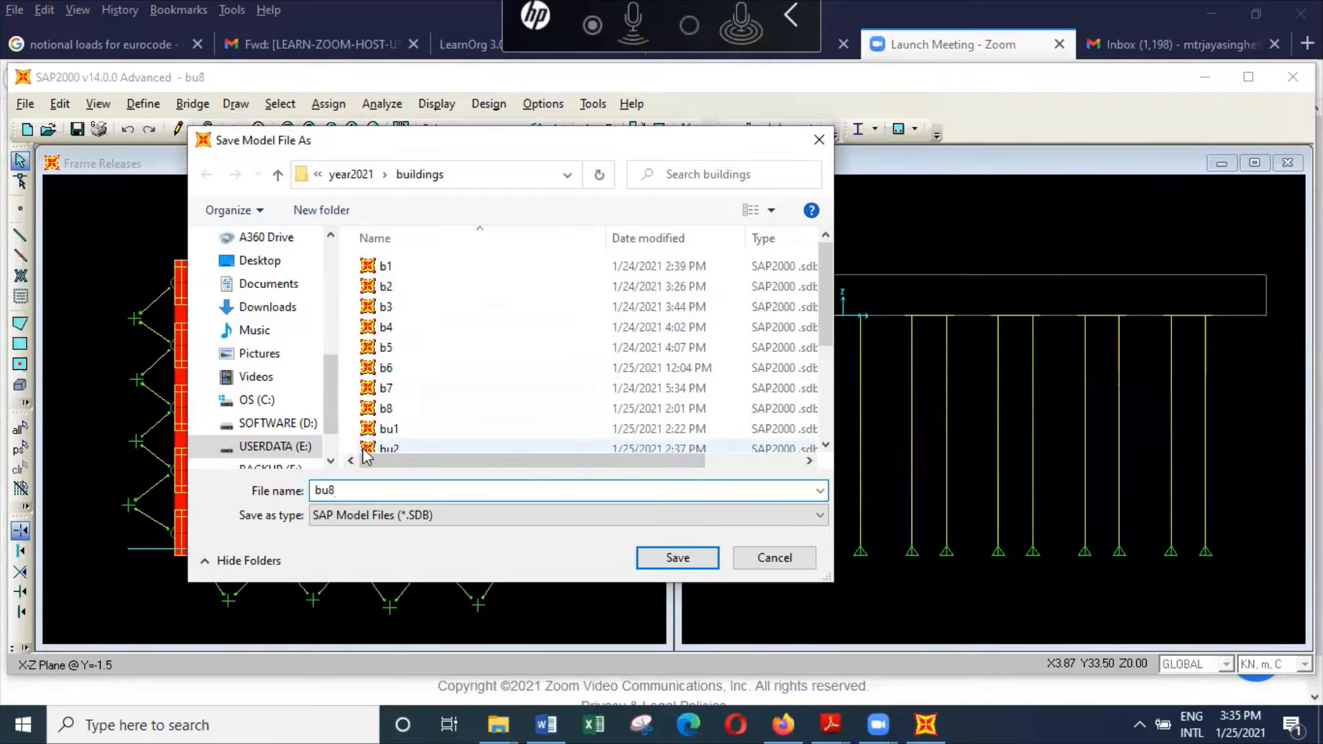
{"action": "type", "text": "i1"}
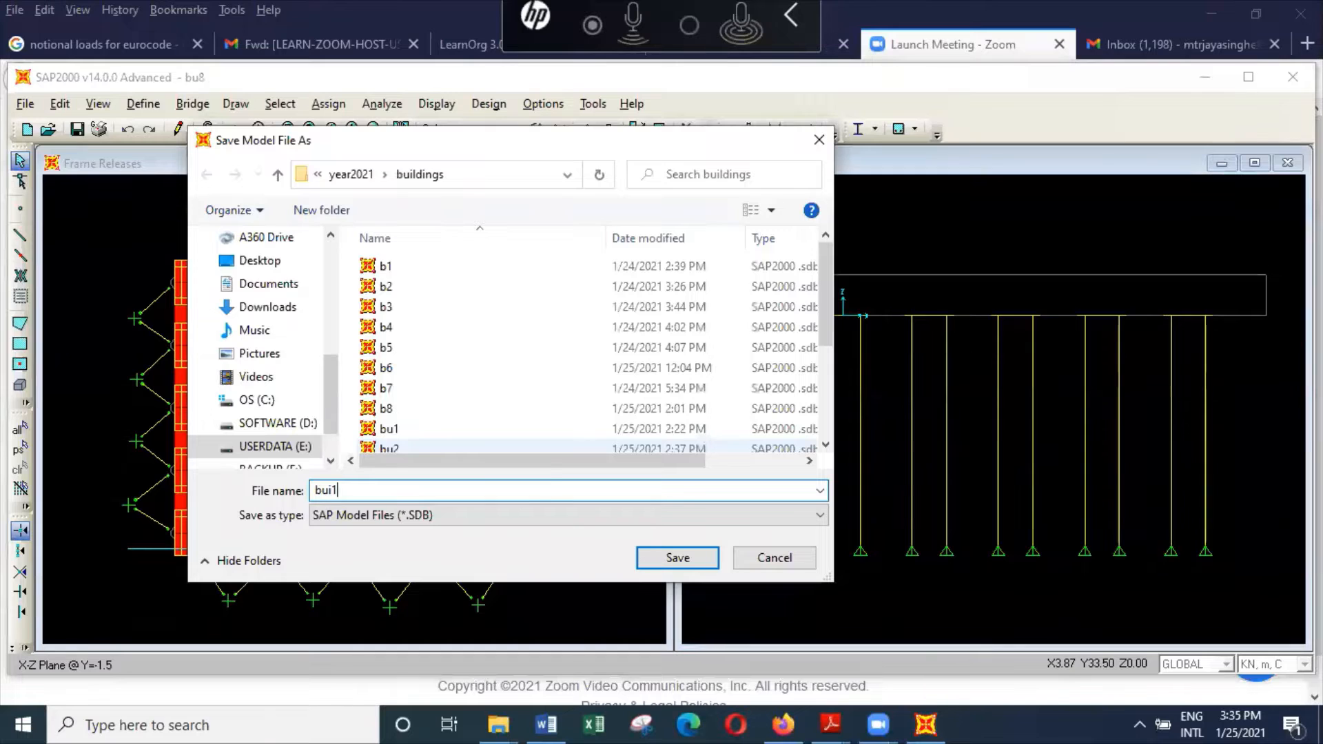
{"action": "left_click", "coordinate": [682, 559]}
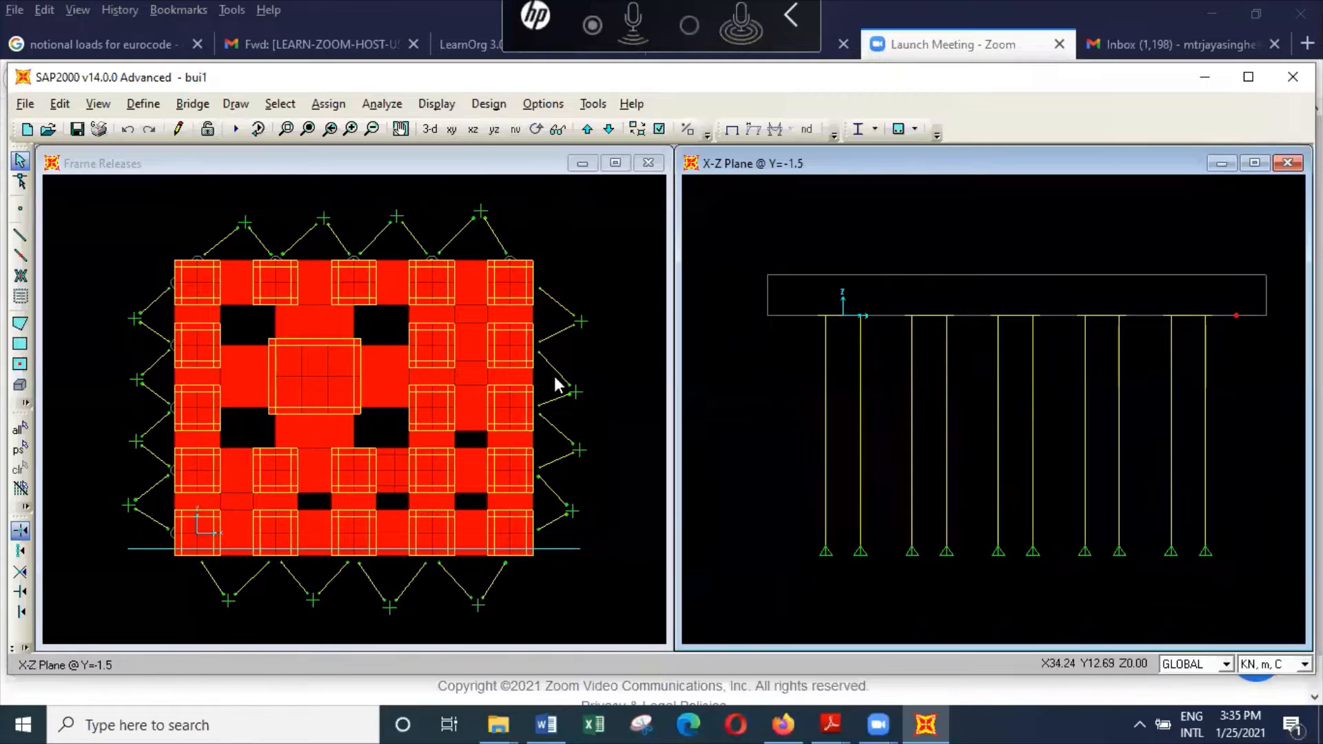
Step: Set the pile elevation view to the X-Z plane at Y=12, through grid line 3
{"action": "left_click", "coordinate": [547, 182]}
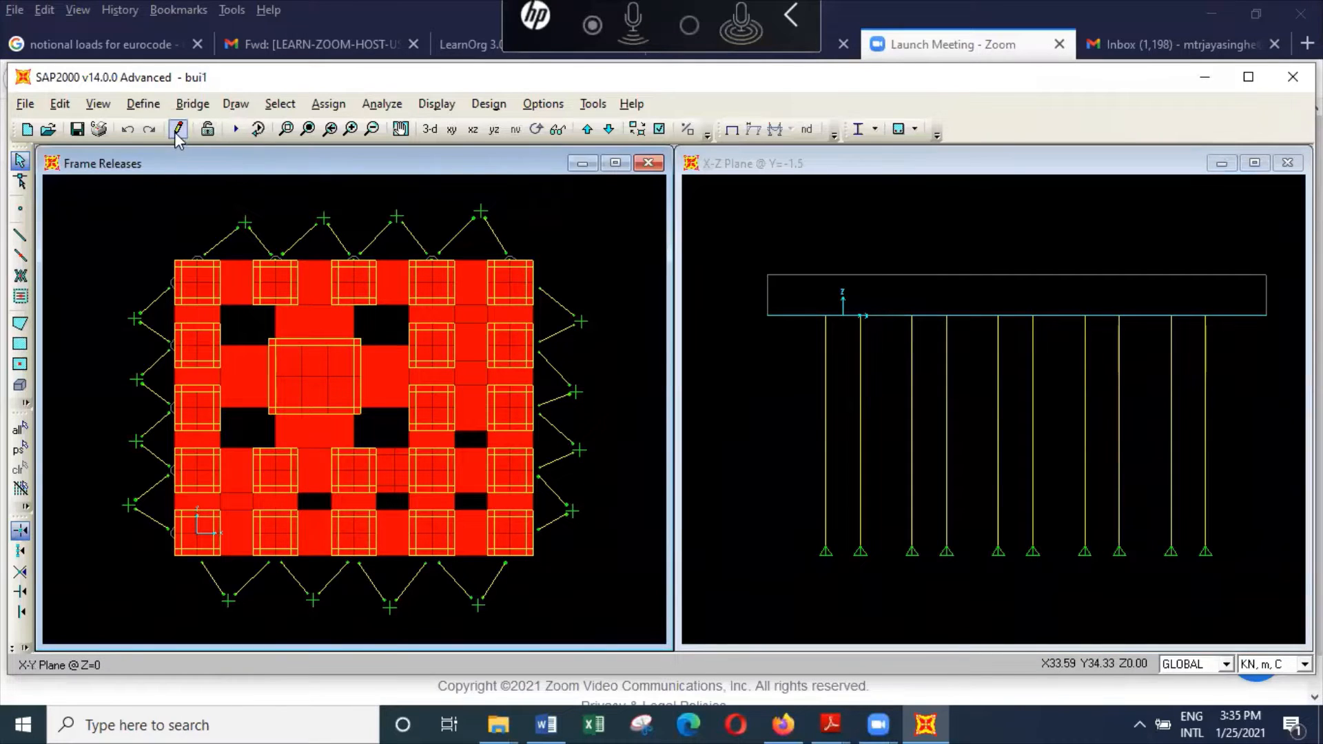
{"action": "left_click", "coordinate": [97, 105]}
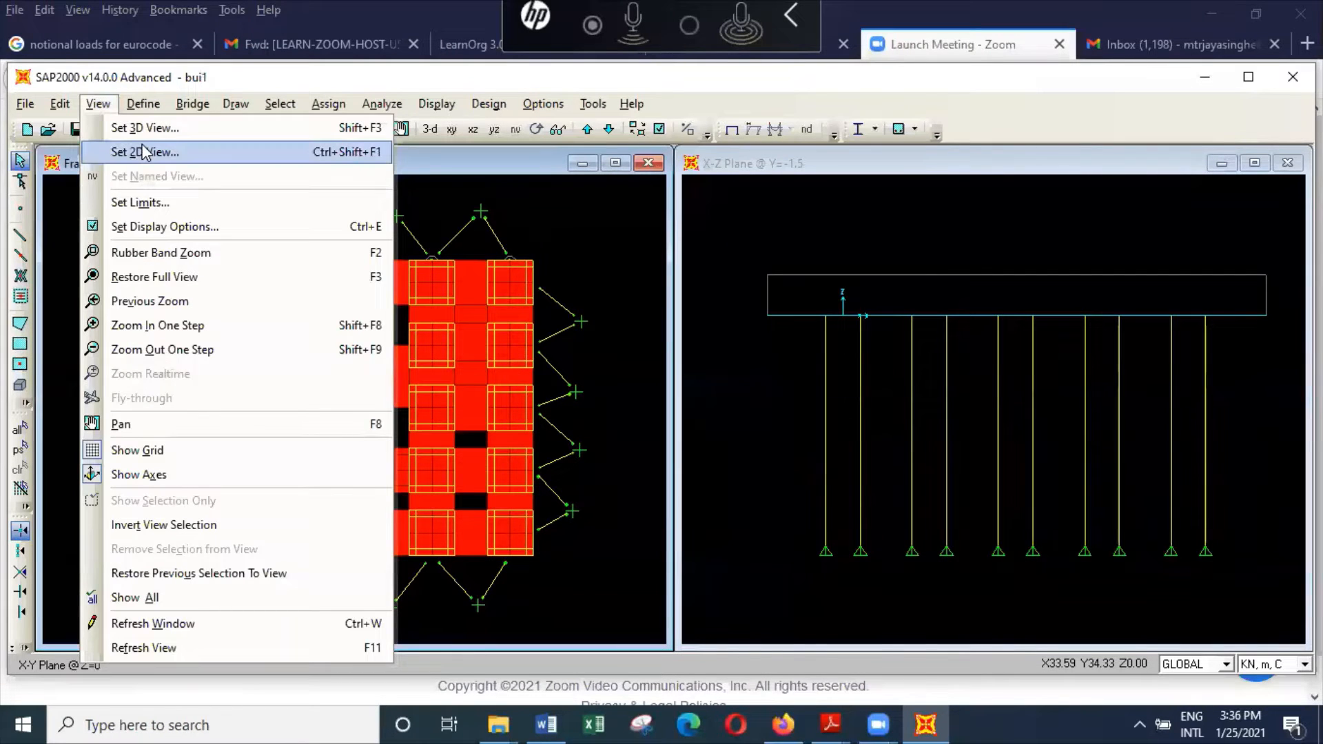
{"action": "left_click", "coordinate": [755, 200]}
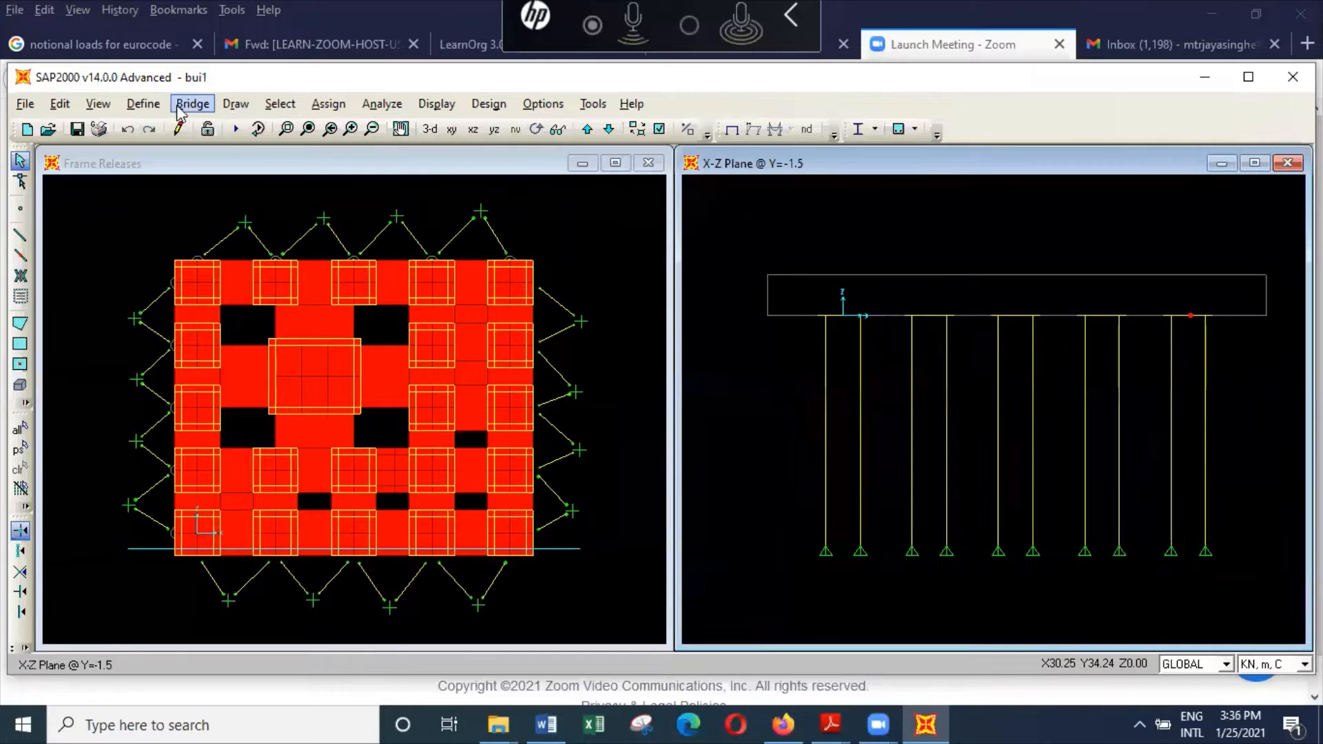
{"action": "left_click", "coordinate": [98, 104]}
{"action": "left_click", "coordinate": [150, 152]}
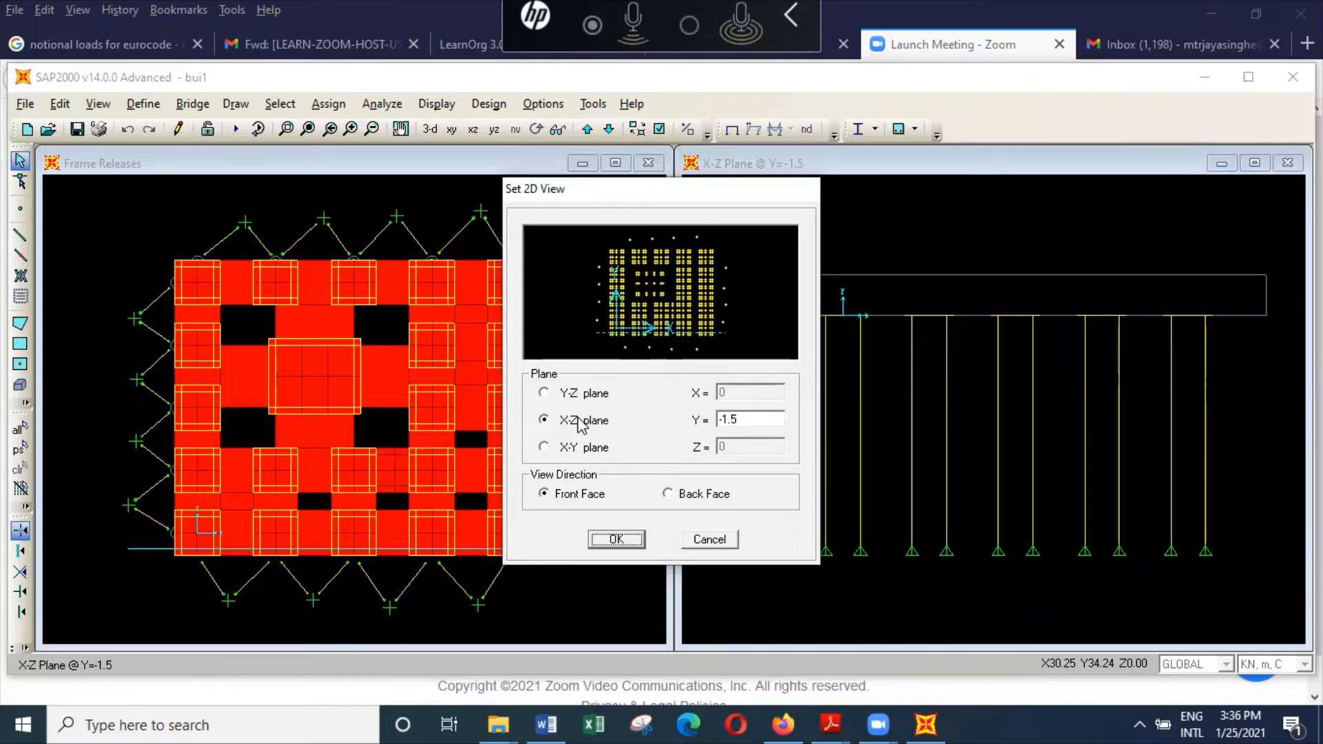
{"action": "left_click", "coordinate": [597, 299]}
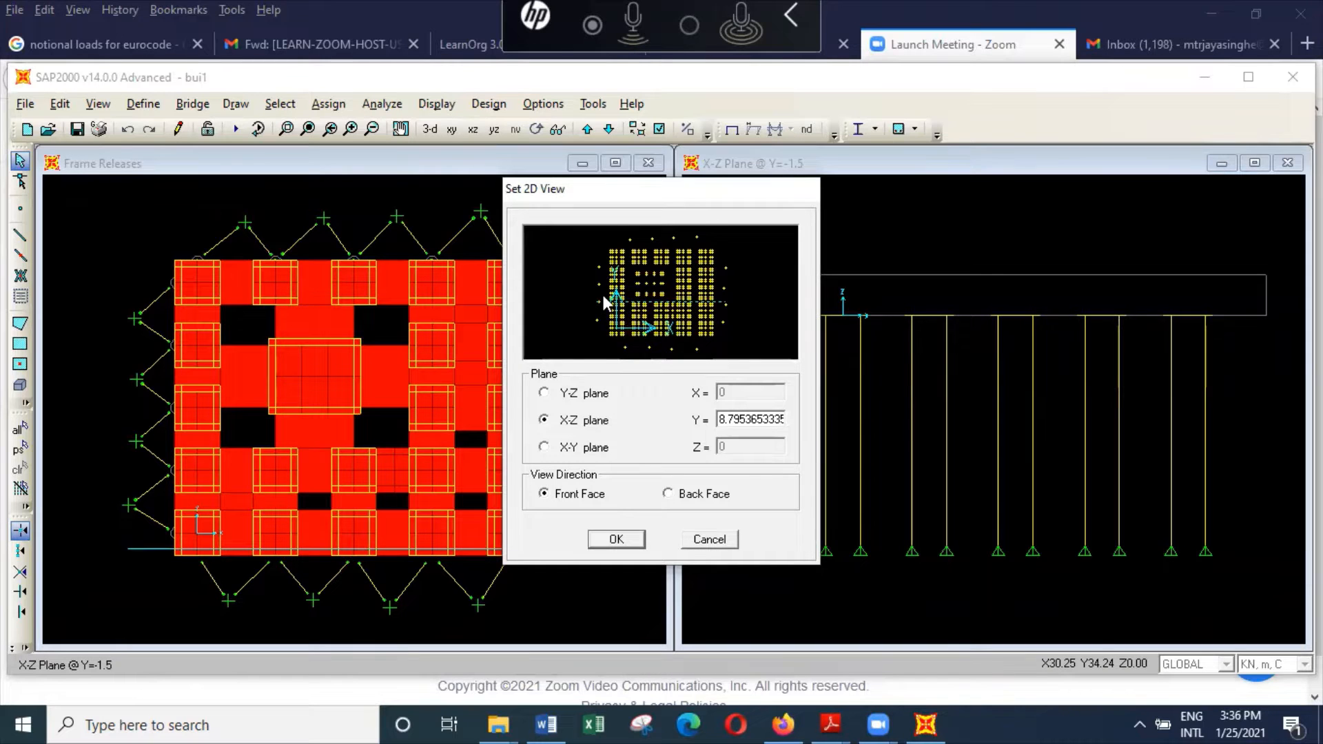
{"action": "left_click", "coordinate": [622, 299]}
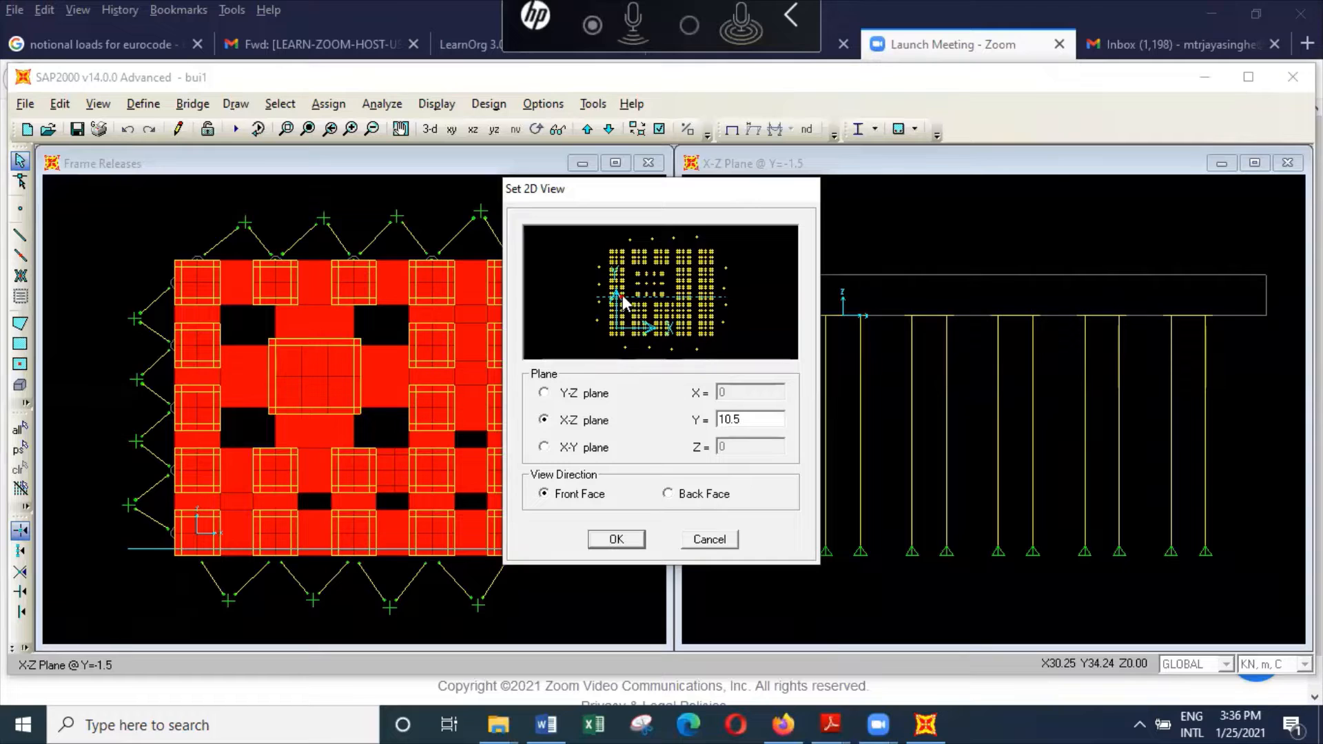
{"action": "left_click", "coordinate": [624, 296]}
{"action": "left_click", "coordinate": [635, 541]}
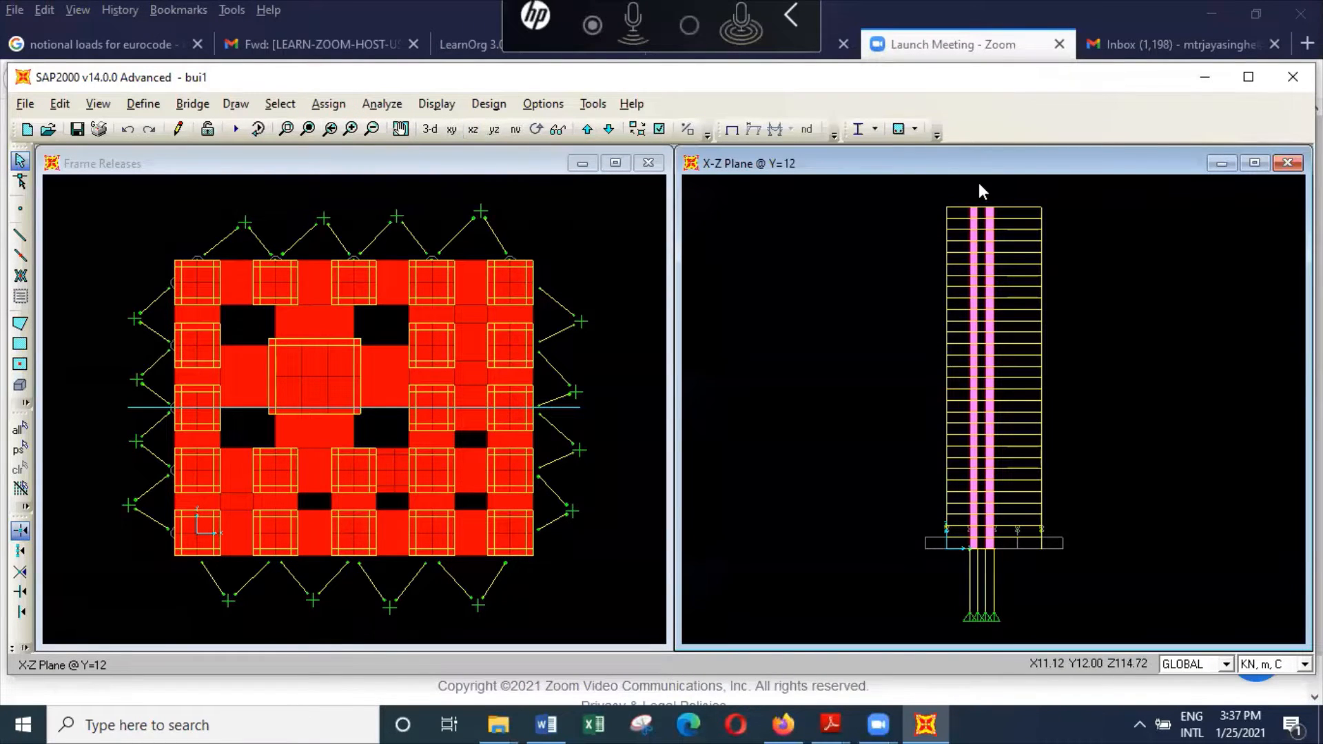
Step: Assign a winx joint force of -43.2 kN in global X to the joints of the grid E column at Y=12
{"action": "left_click_drag", "start_coordinate": [1037, 176], "coordinate": [1083, 541]}
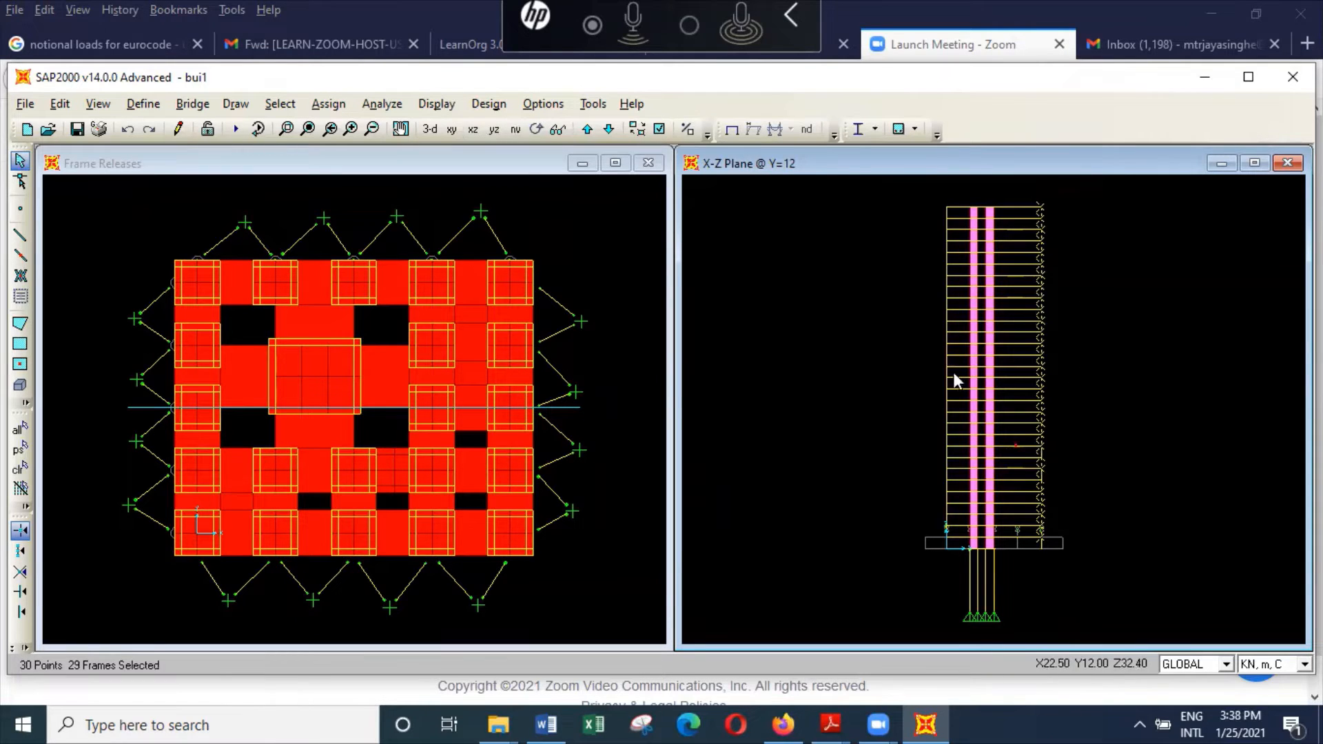
{"action": "left_click", "coordinate": [330, 104]}
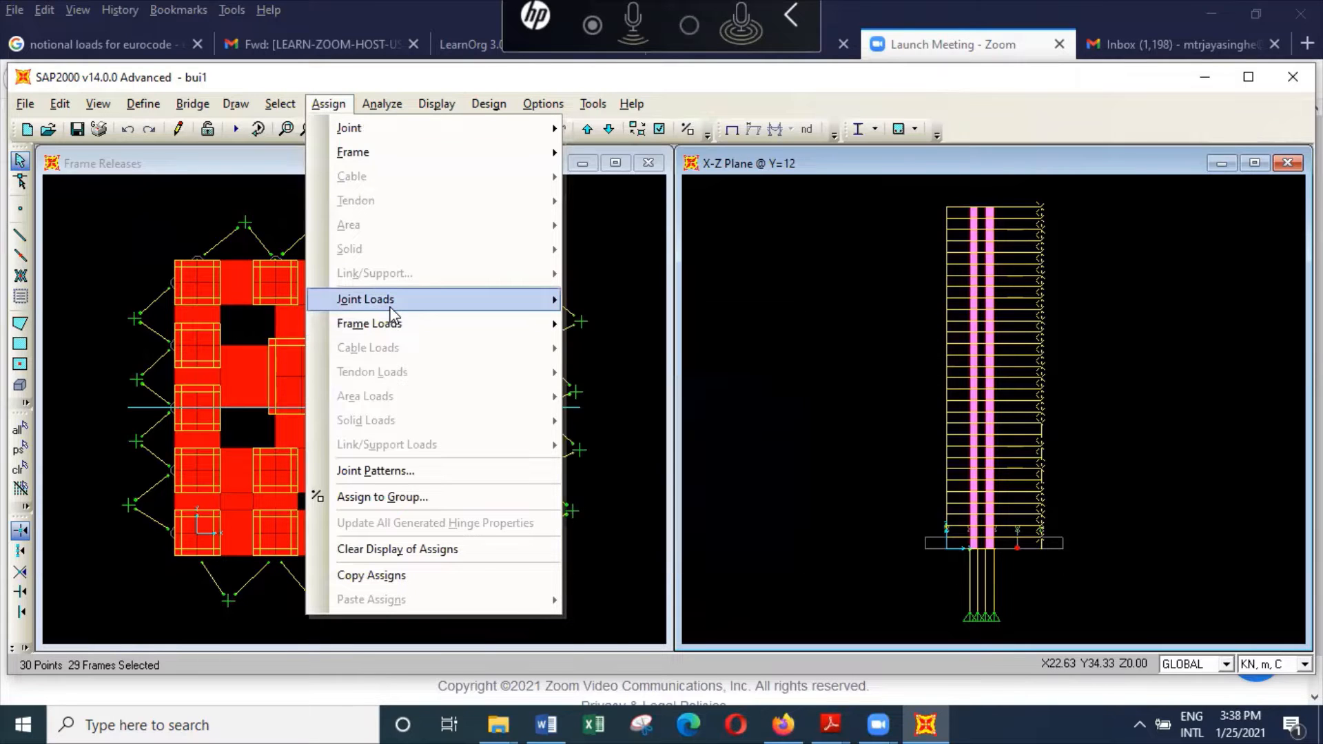
{"action": "mouse_move", "coordinate": [526, 299]}
{"action": "left_click", "coordinate": [624, 300]}
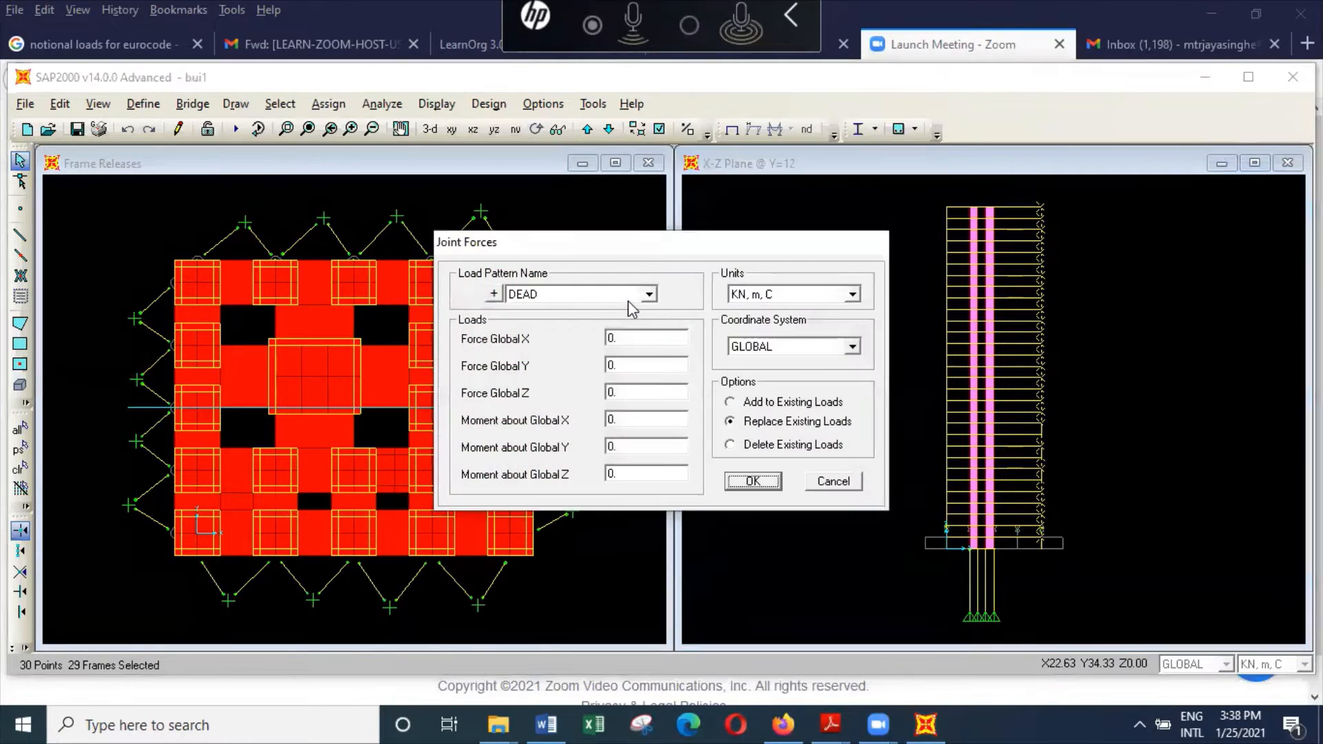
{"action": "left_click", "coordinate": [649, 294]}
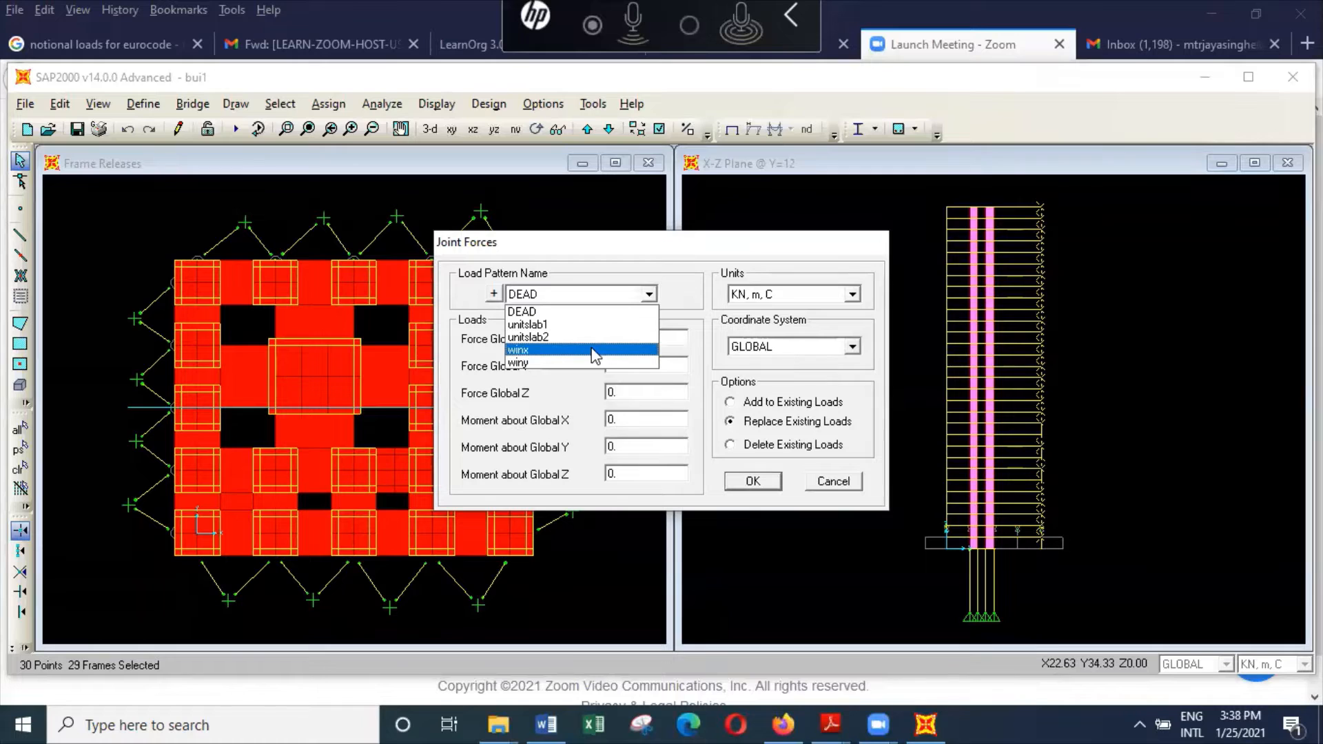
{"action": "left_click", "coordinate": [594, 350]}
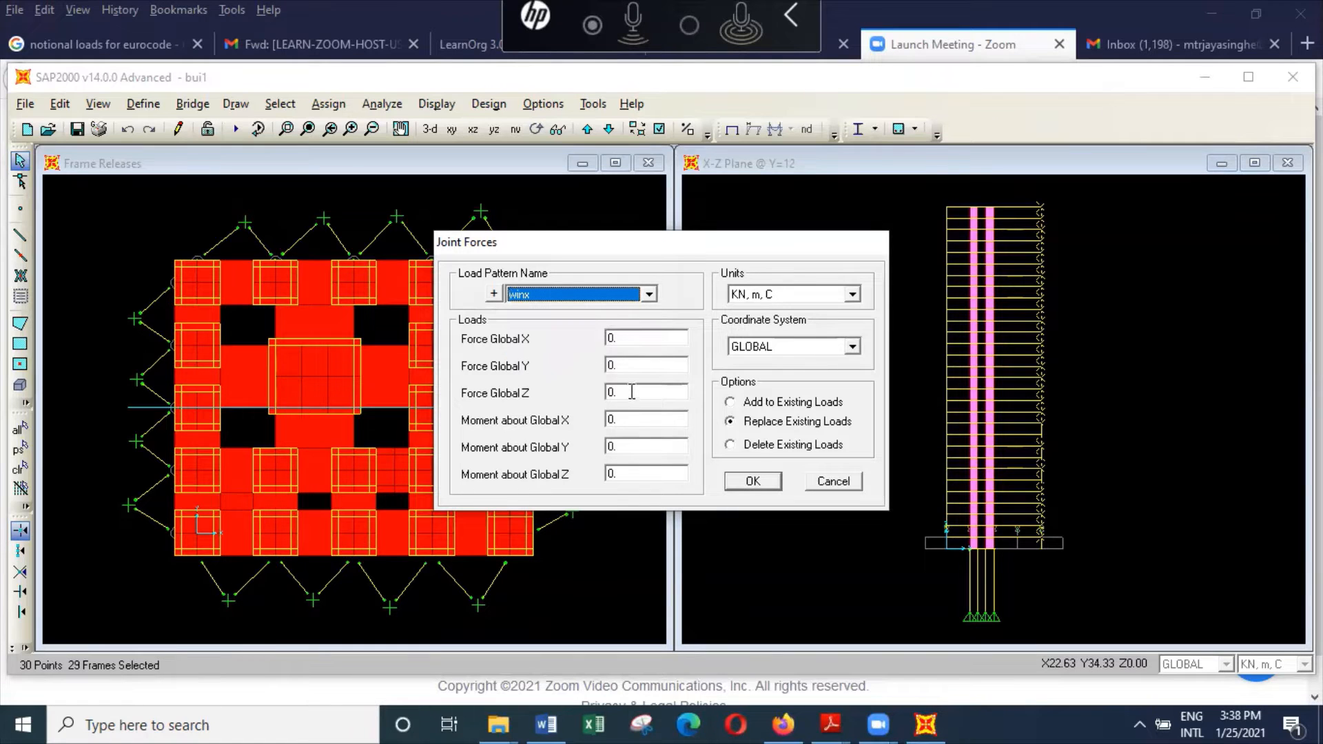
{"action": "double_click", "coordinate": [638, 339]}
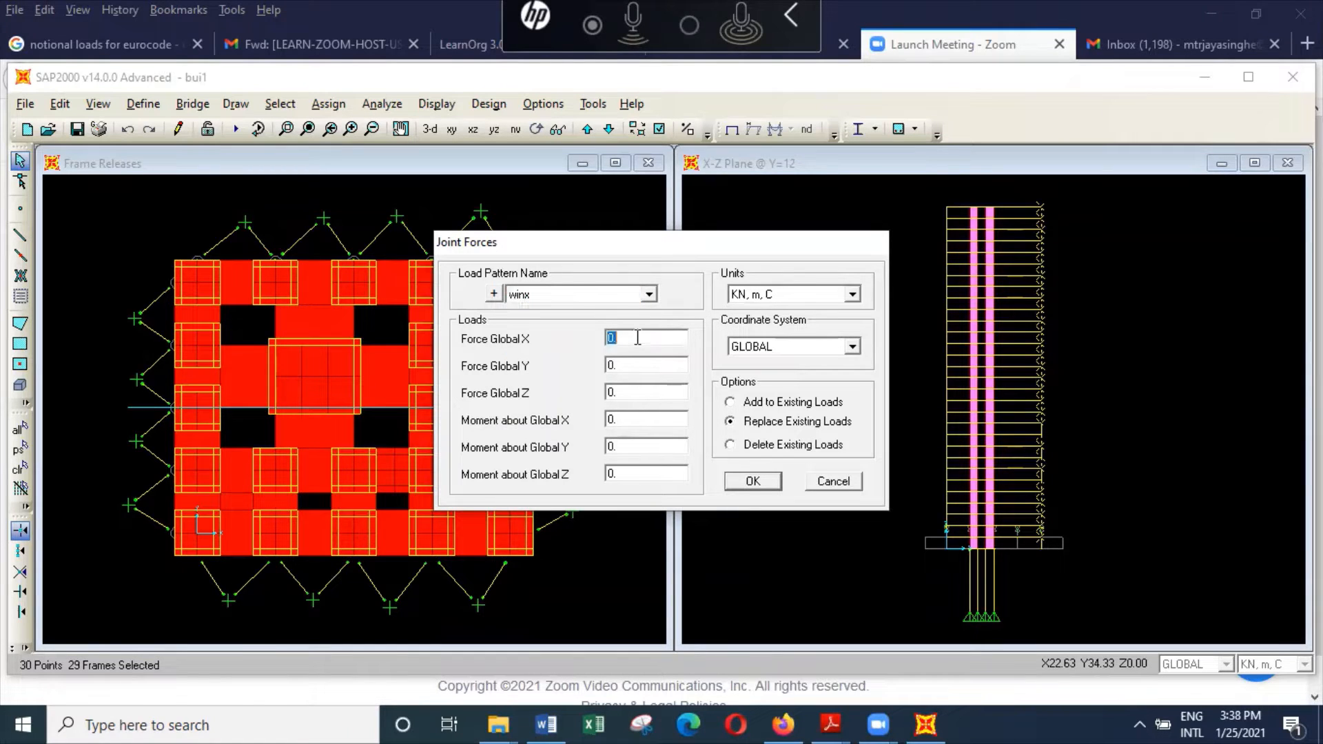
{"action": "type", "text": "-43.2"}
{"action": "left_click", "coordinate": [753, 480]}
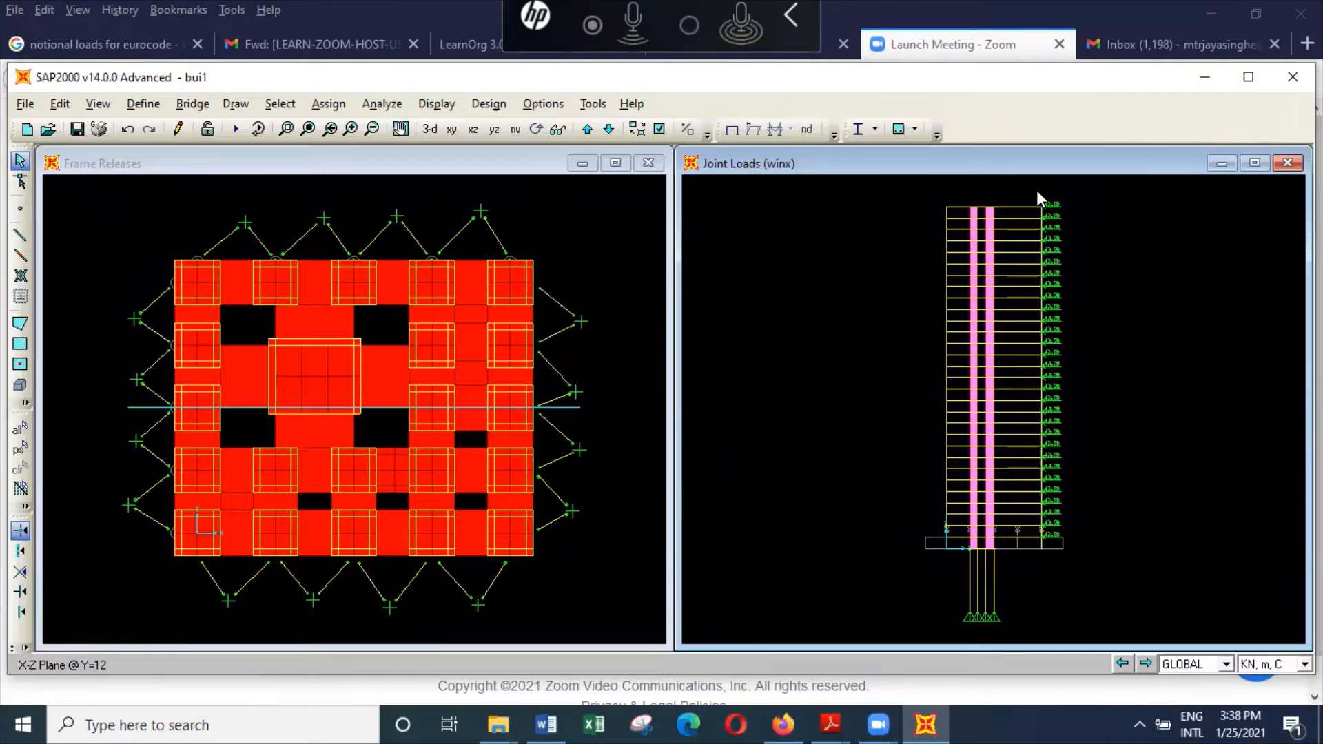
Step: Replace the winx joint force on the grid E column joints at Y=12 with 43.2 kN in global X
{"action": "left_click_drag", "start_coordinate": [1036, 190], "coordinate": [1067, 546]}
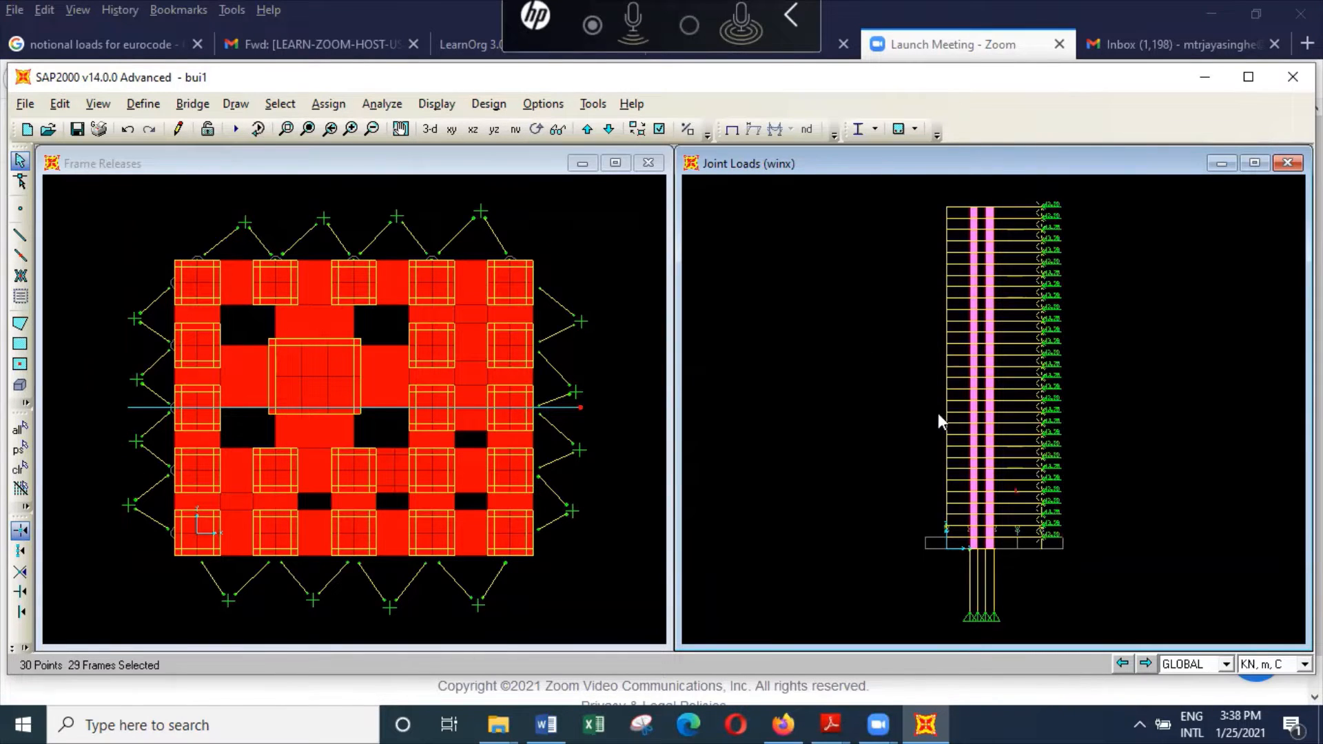
{"action": "left_click", "coordinate": [326, 104]}
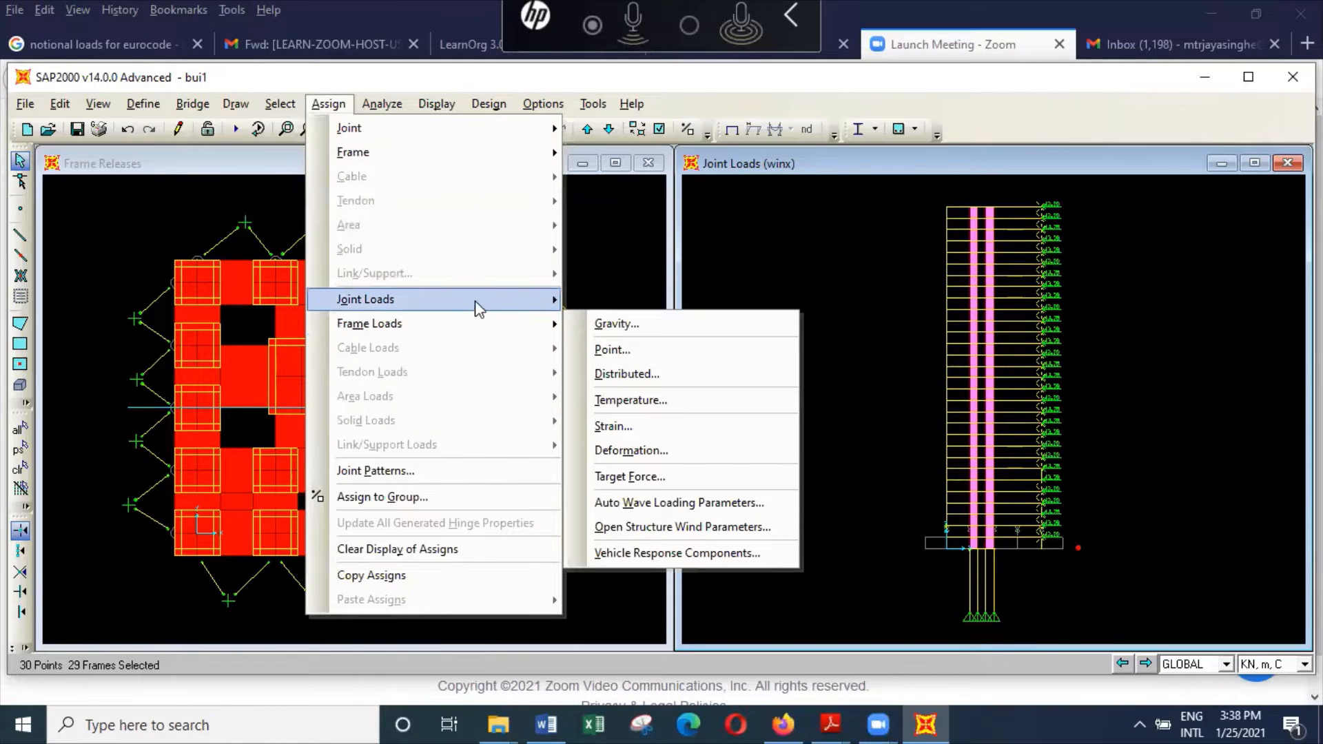
{"action": "mouse_move", "coordinate": [477, 299]}
{"action": "left_click", "coordinate": [643, 301]}
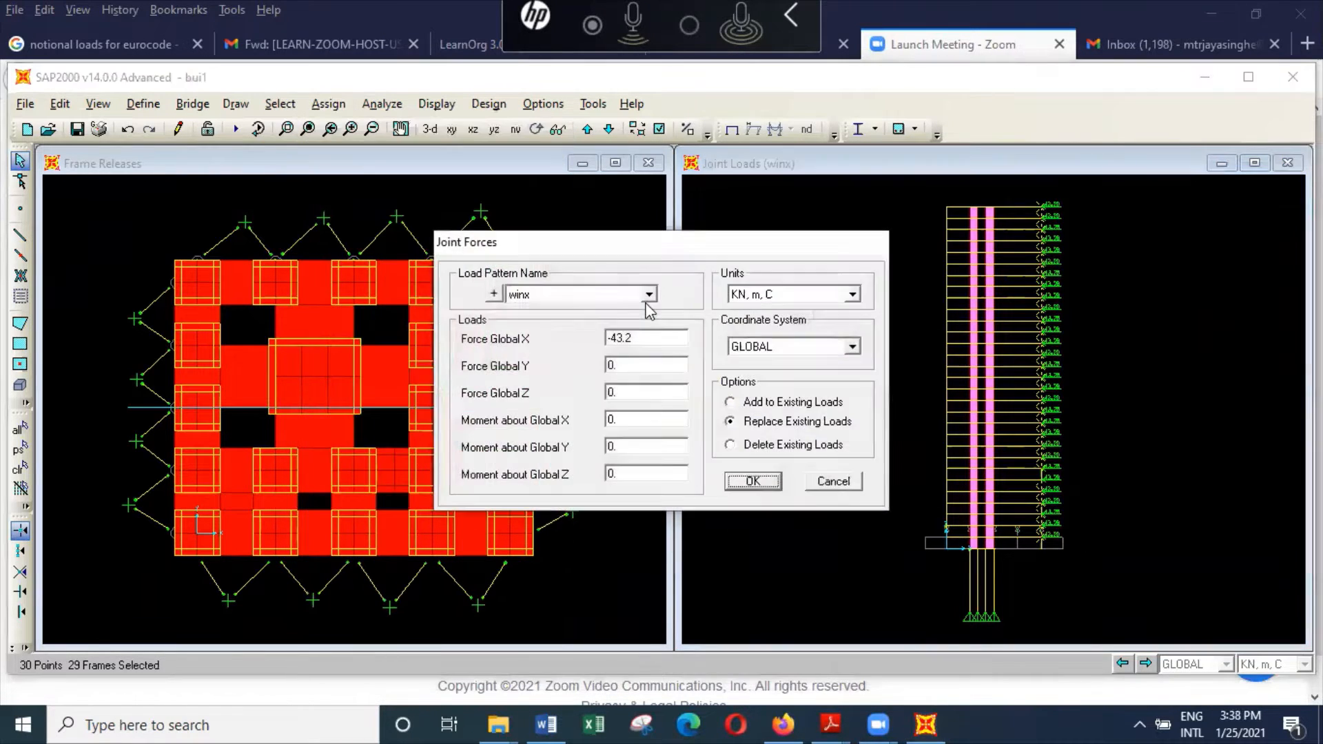
{"action": "double_click", "coordinate": [665, 337]}
{"action": "type", "text": "4"}
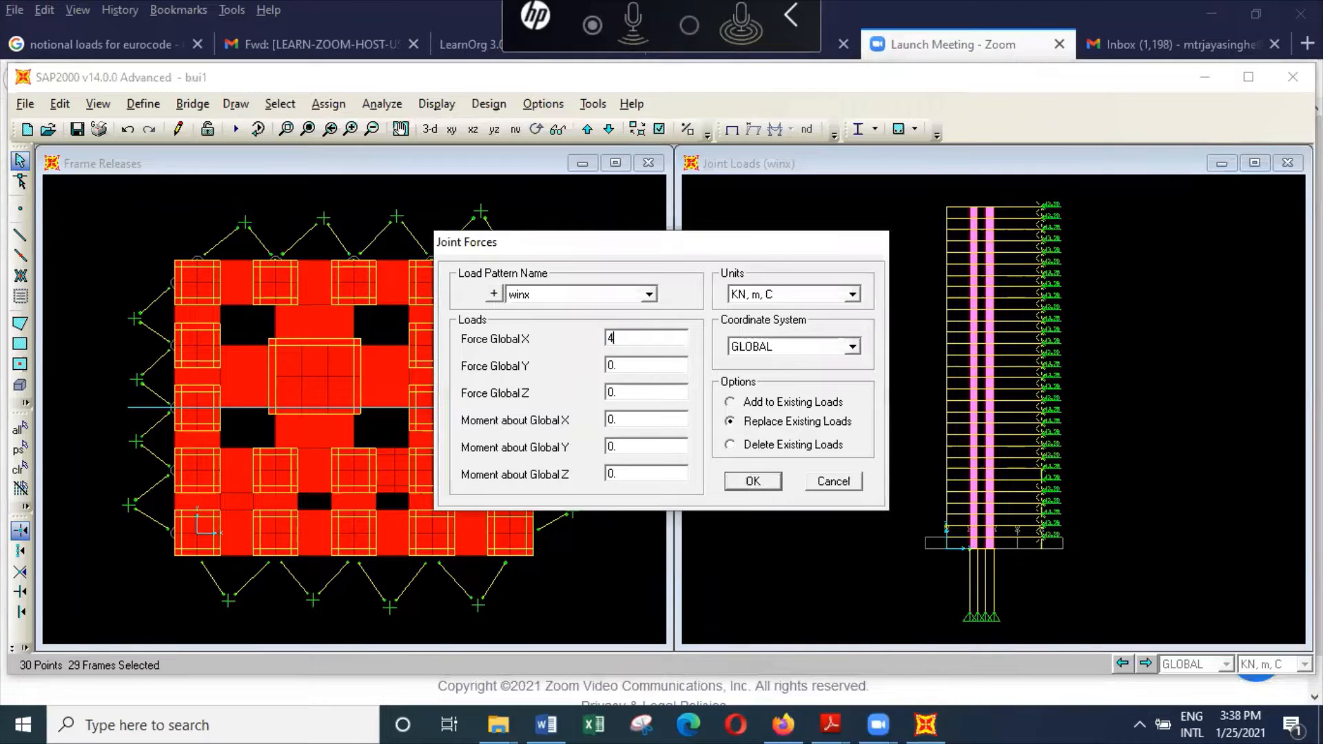
{"action": "type", "text": "3.2"}
{"action": "left_click", "coordinate": [753, 481]}
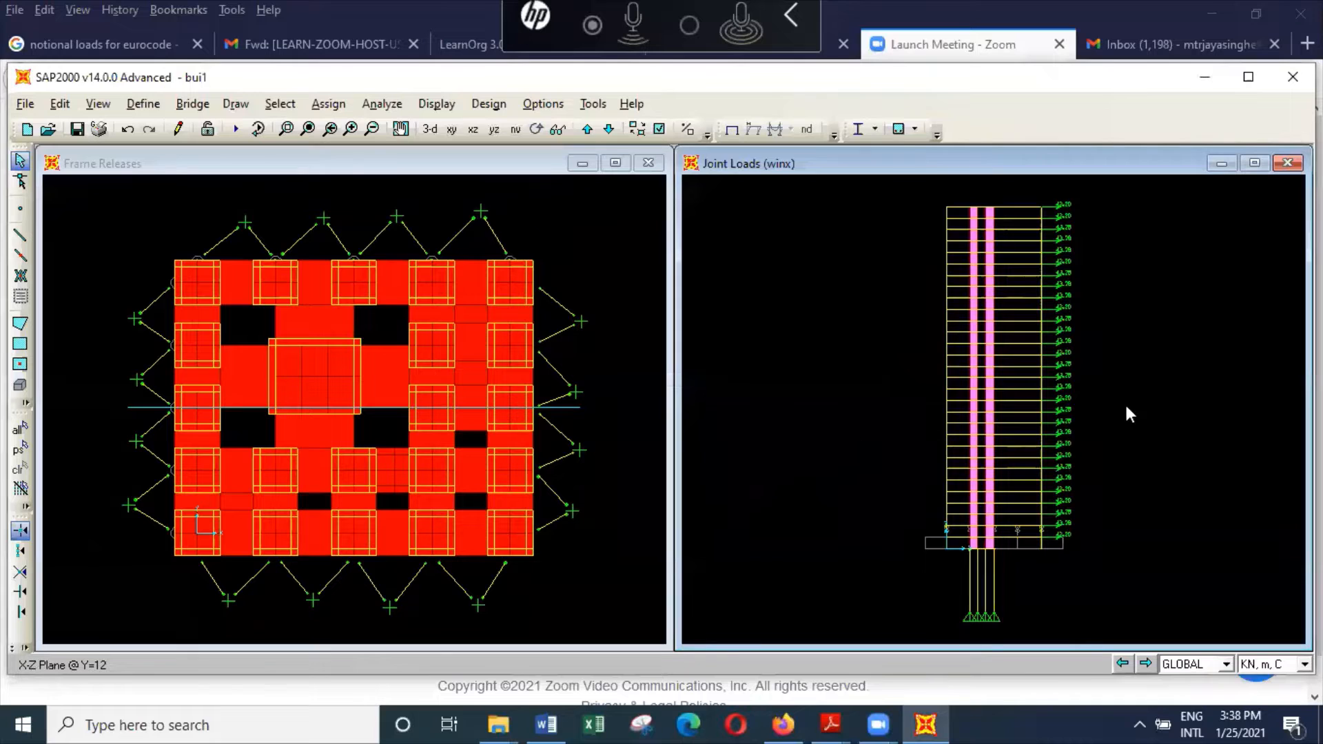
Step: Set the foundation plan view to the X-Y plane at Z=14.4
{"action": "left_click", "coordinate": [593, 262]}
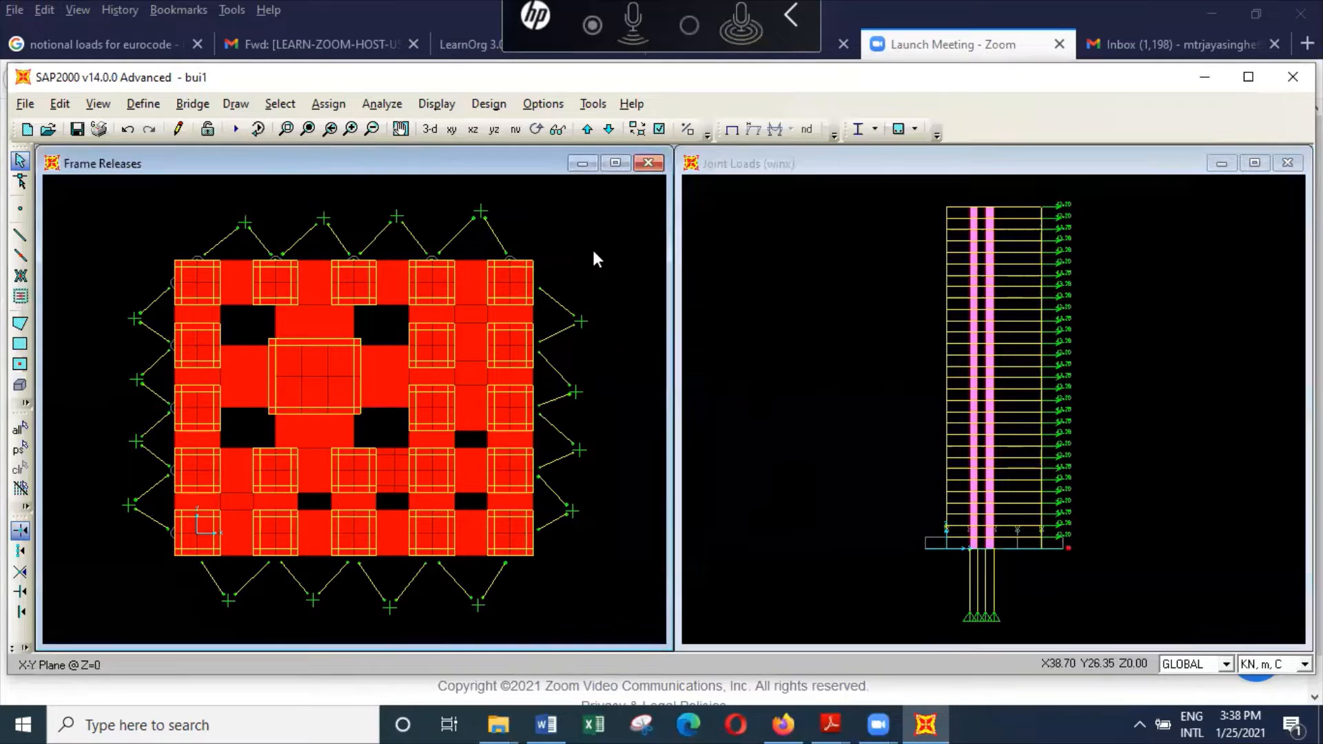
{"action": "left_click", "coordinate": [95, 104]}
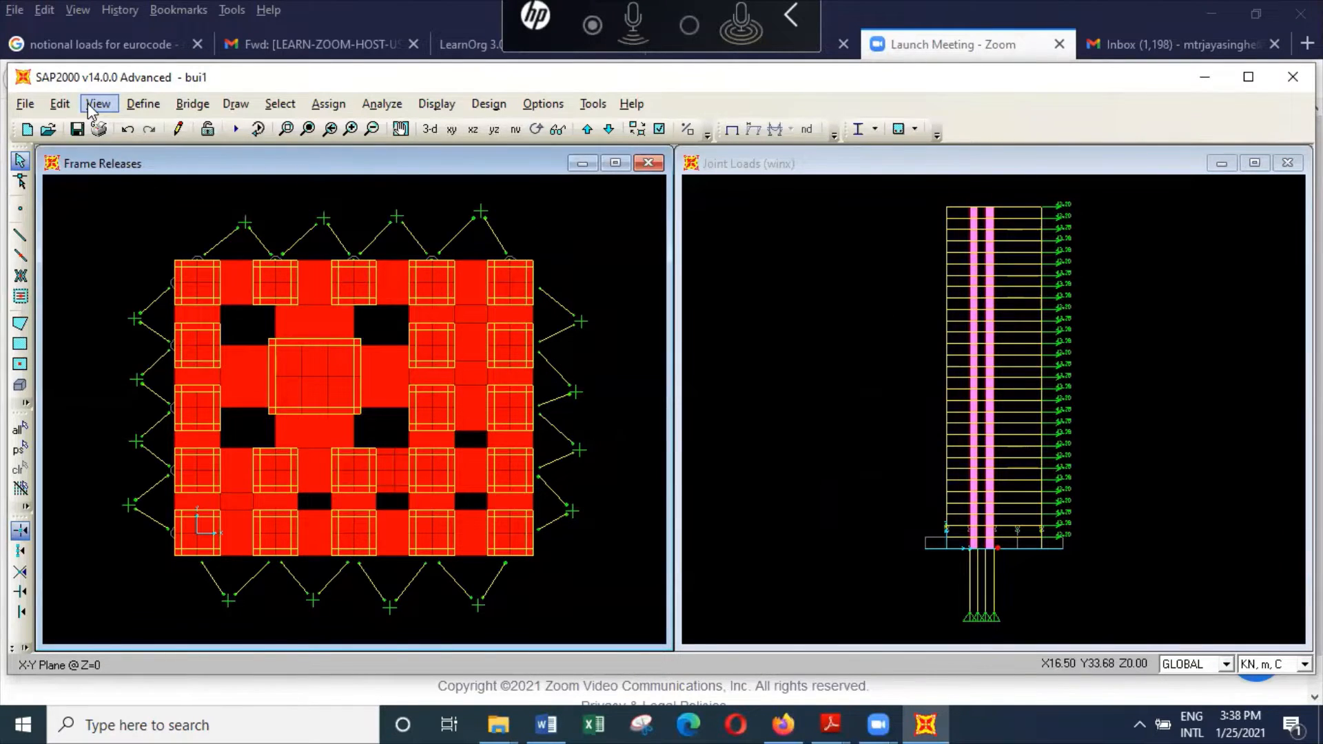
{"action": "left_click", "coordinate": [145, 152]}
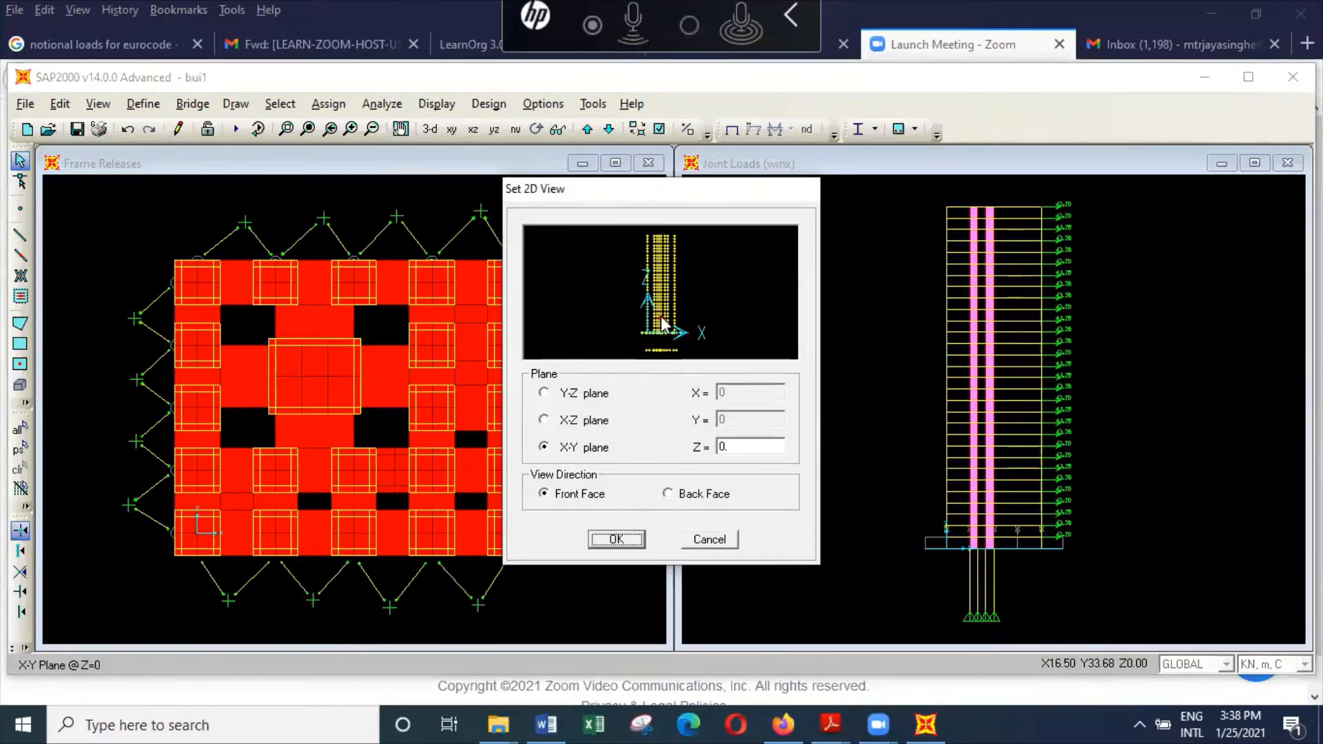
{"action": "type", "text": "14.4"}
{"action": "left_click", "coordinate": [617, 540]}
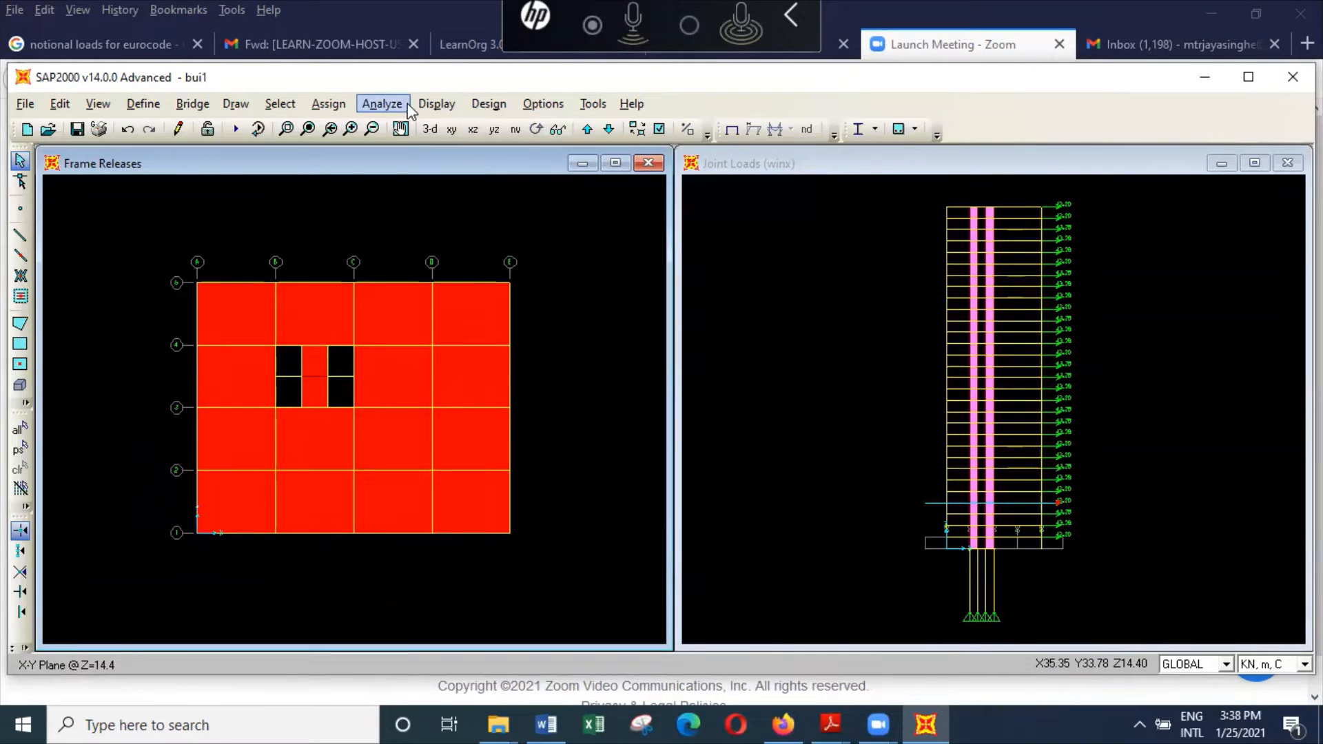
Step: Show the winx joint forces with their loading values on the Z=14.4 floor plan
{"action": "left_click", "coordinate": [436, 104]}
{"action": "mouse_move", "coordinate": [510, 155]}
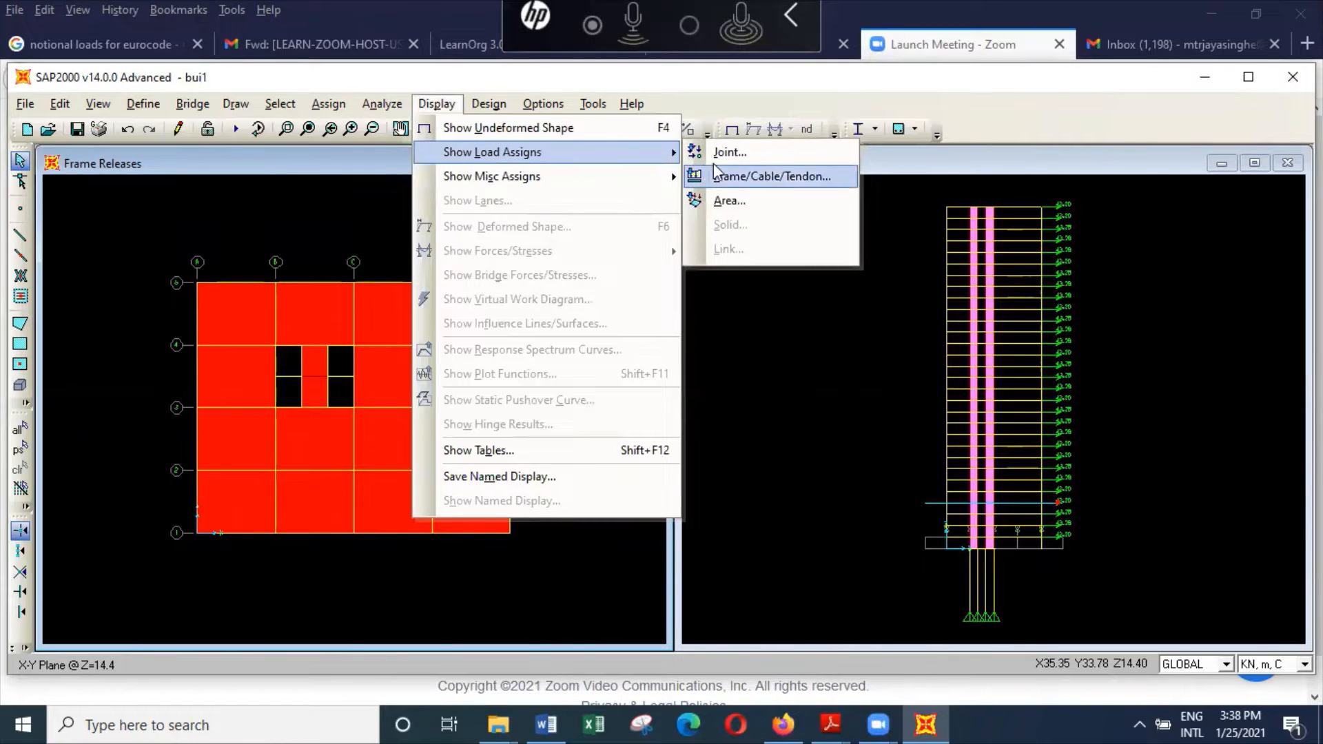
{"action": "left_click", "coordinate": [731, 153]}
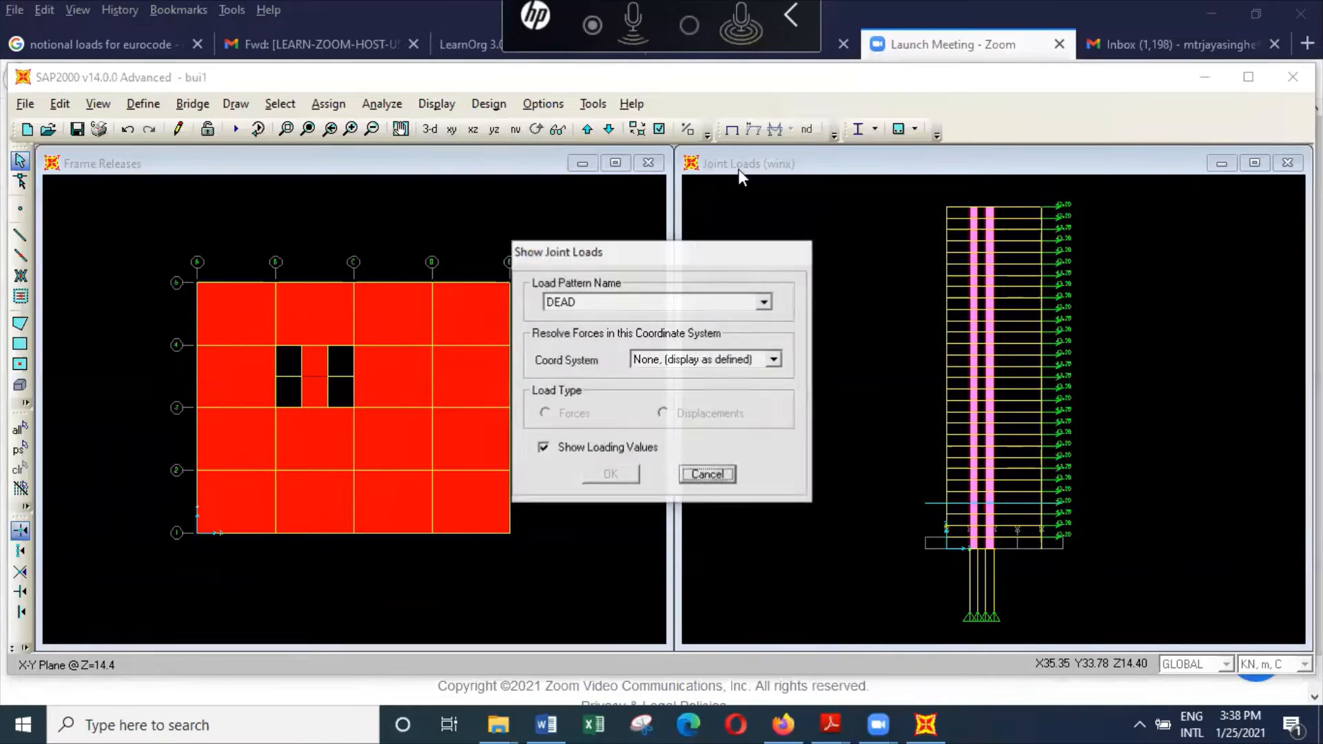
{"action": "left_click", "coordinate": [764, 303]}
{"action": "left_click", "coordinate": [722, 362]}
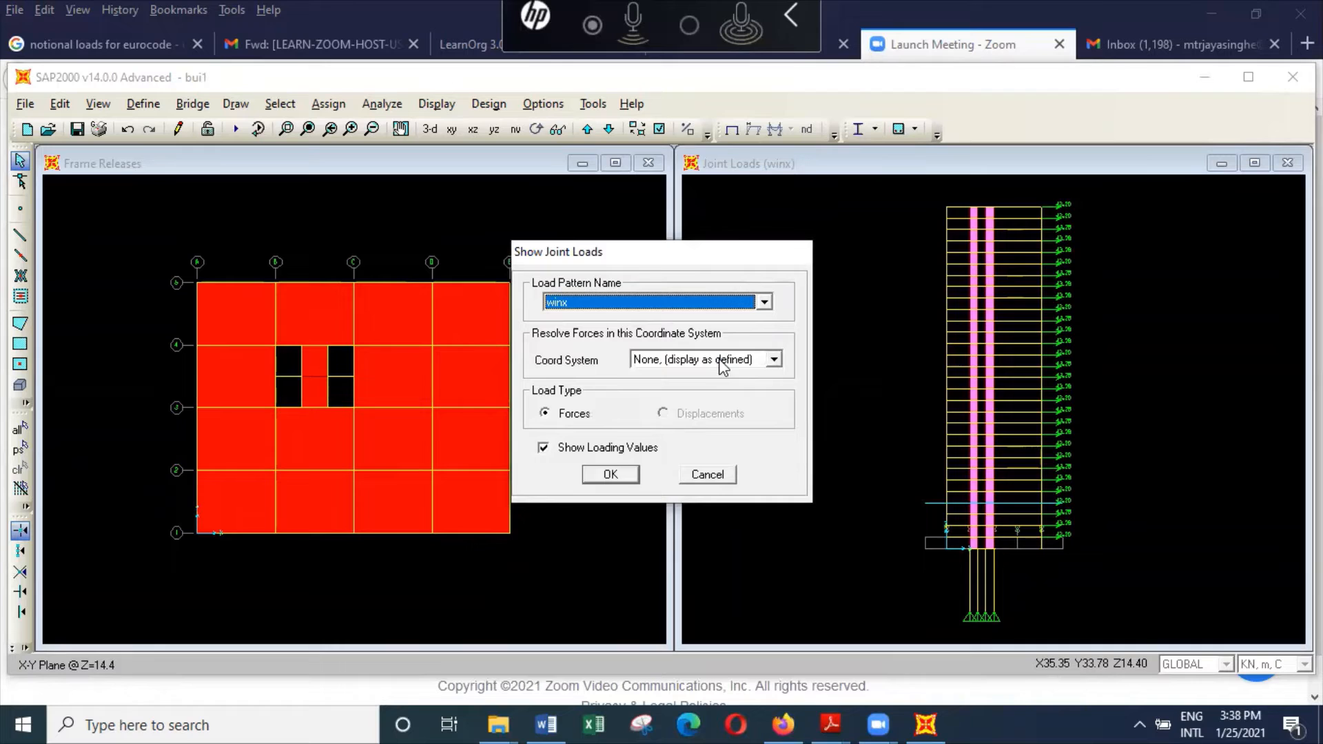
{"action": "left_click", "coordinate": [611, 474]}
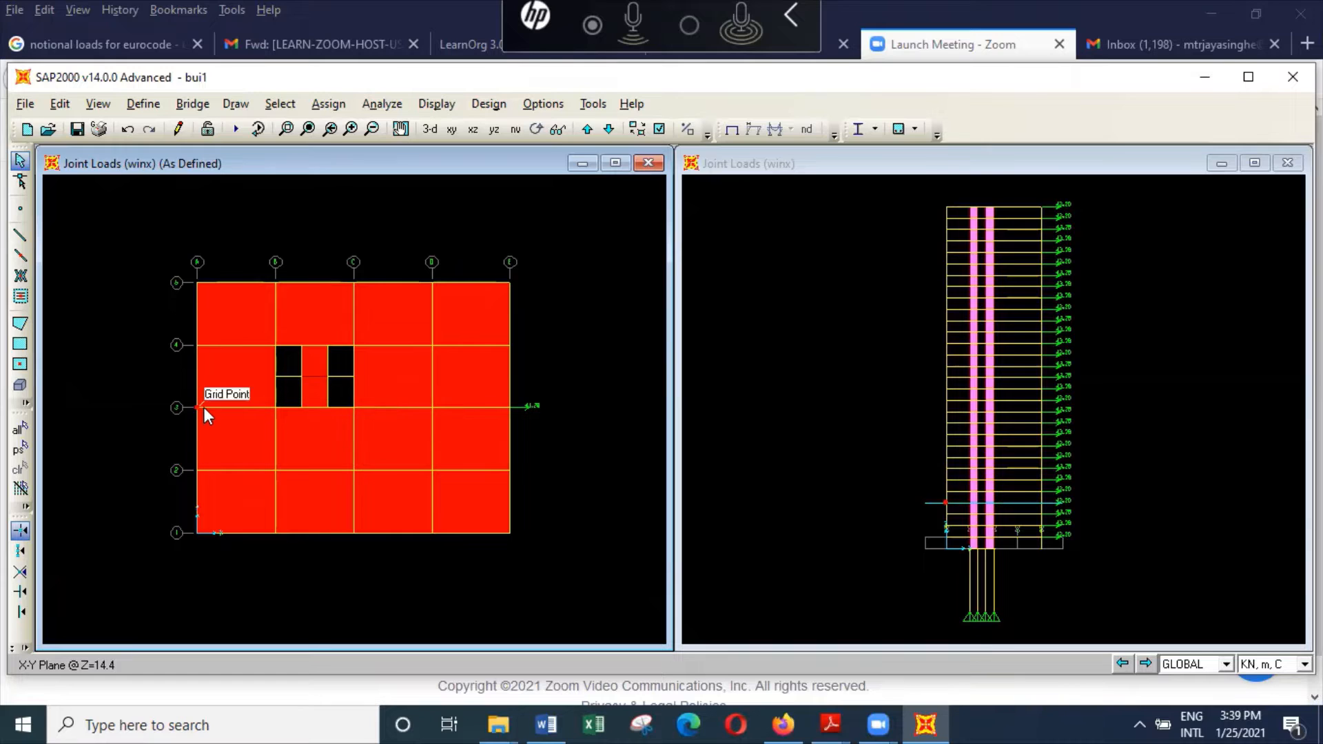
Step: Assign a winx joint force of 69.1 kN in global X to the upper 15 joints of the grid A column at Y=12
{"action": "left_click_drag", "start_coordinate": [909, 186], "coordinate": [953, 370]}
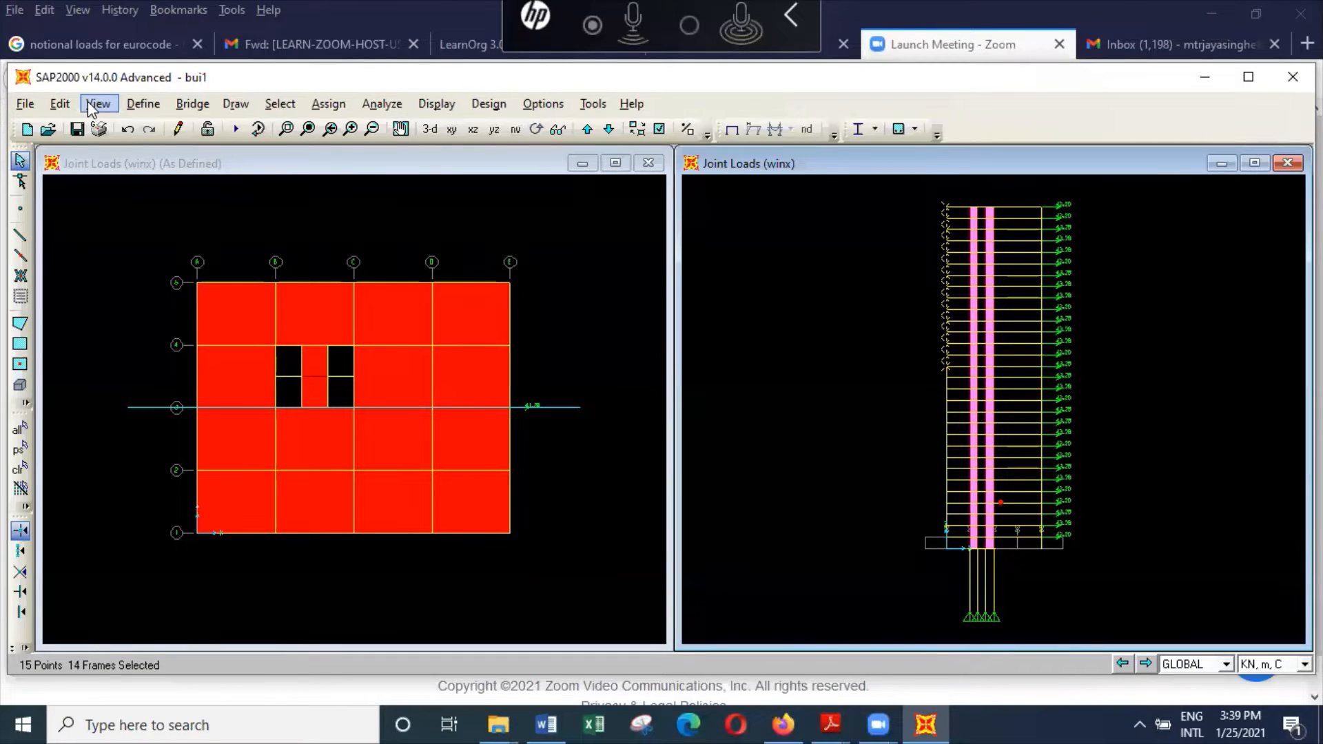
{"action": "left_click", "coordinate": [328, 103]}
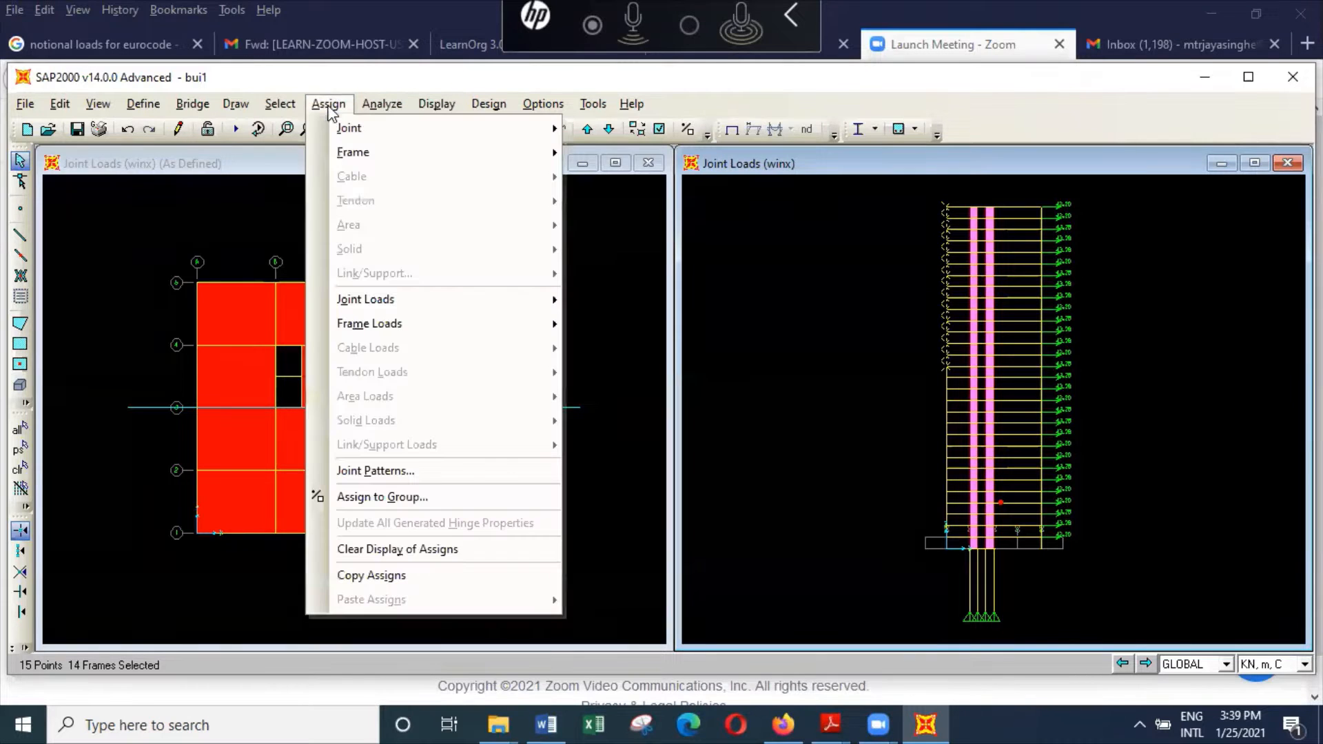
{"action": "mouse_move", "coordinate": [391, 329]}
{"action": "mouse_move", "coordinate": [437, 304]}
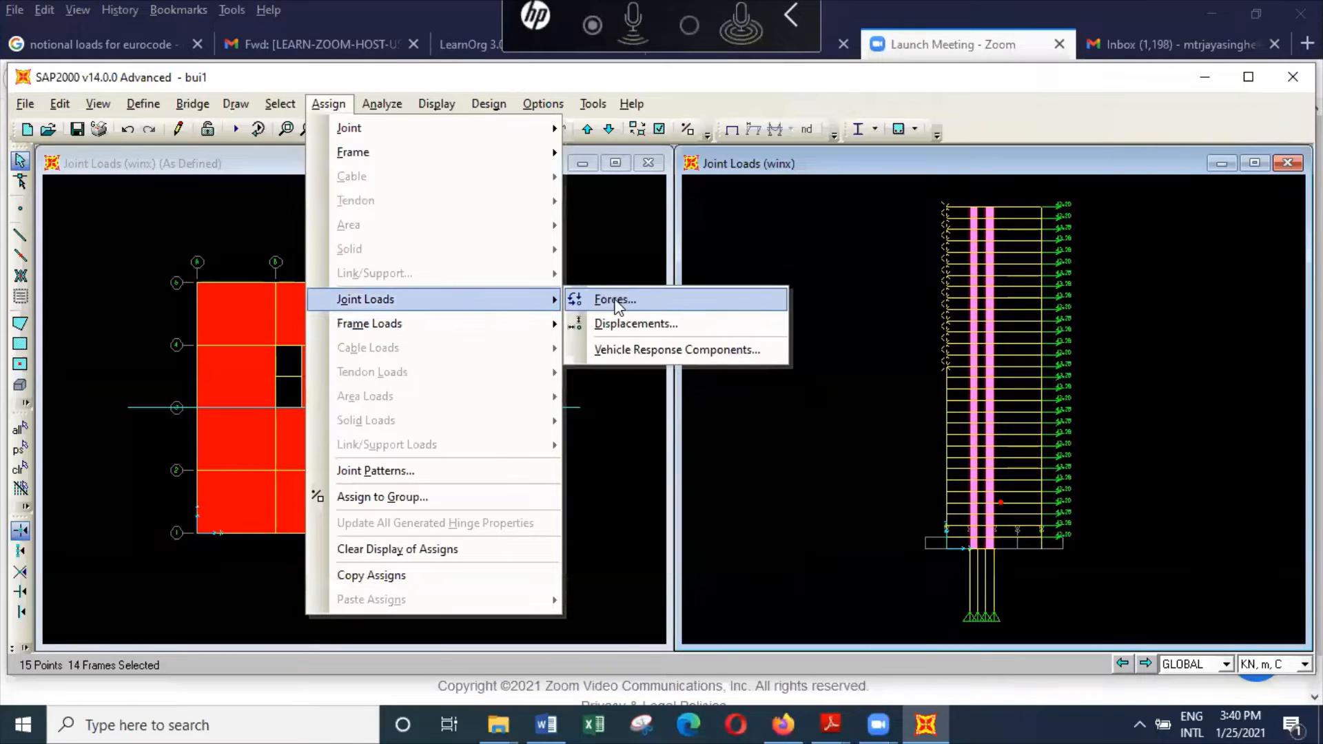
{"action": "left_click", "coordinate": [623, 301]}
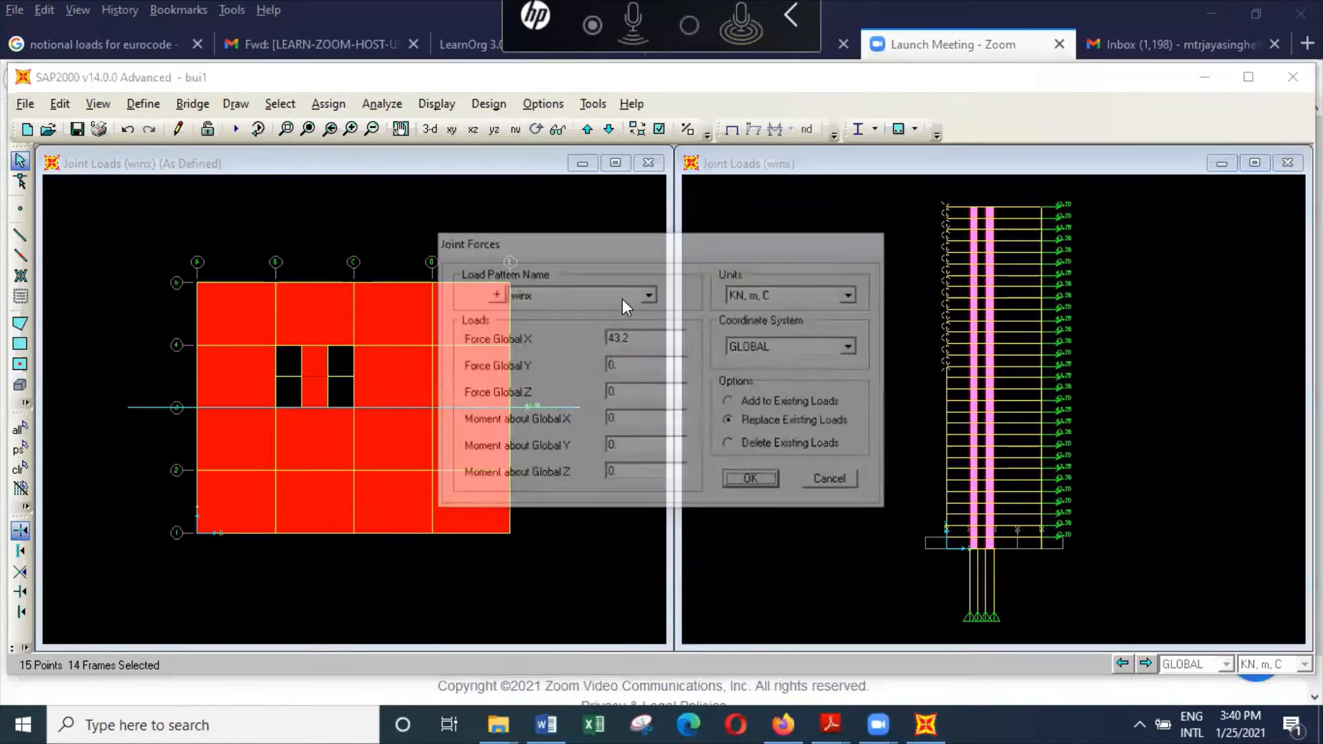
{"action": "double_click", "coordinate": [656, 336]}
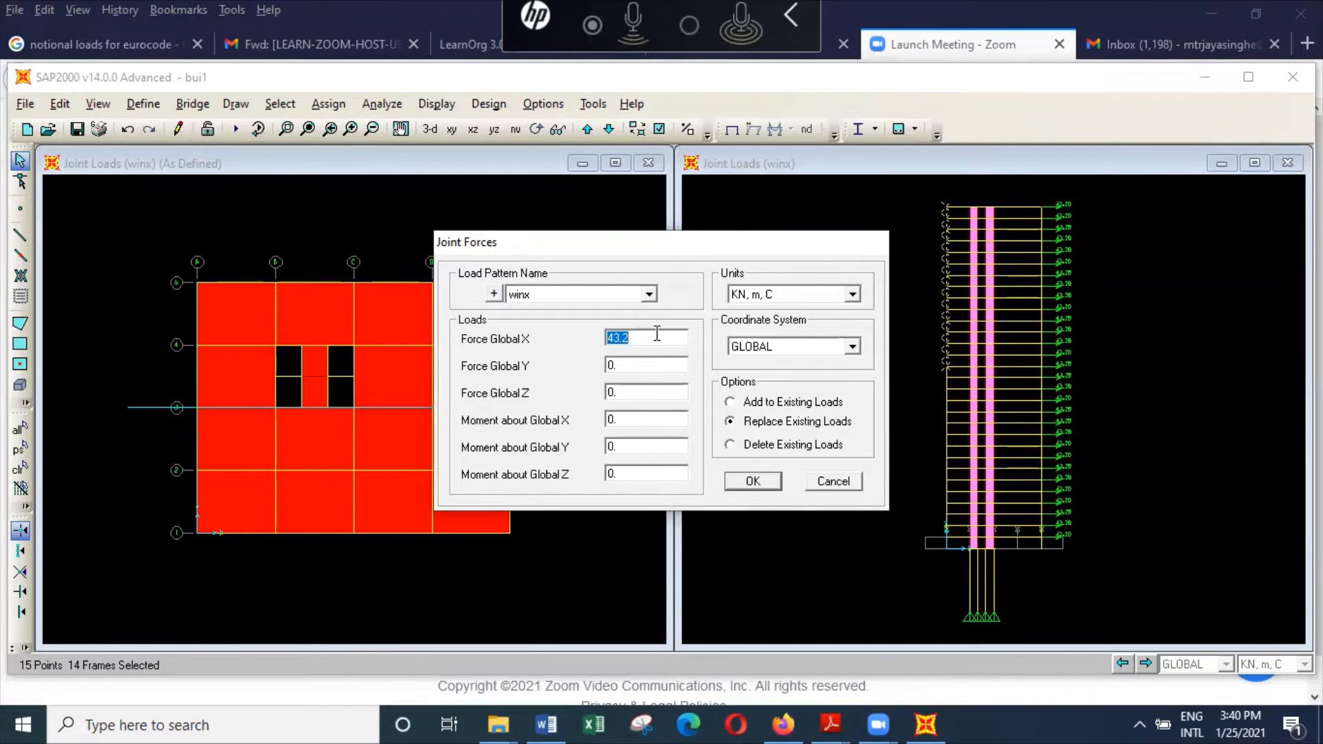
{"action": "type", "text": "69.1"}
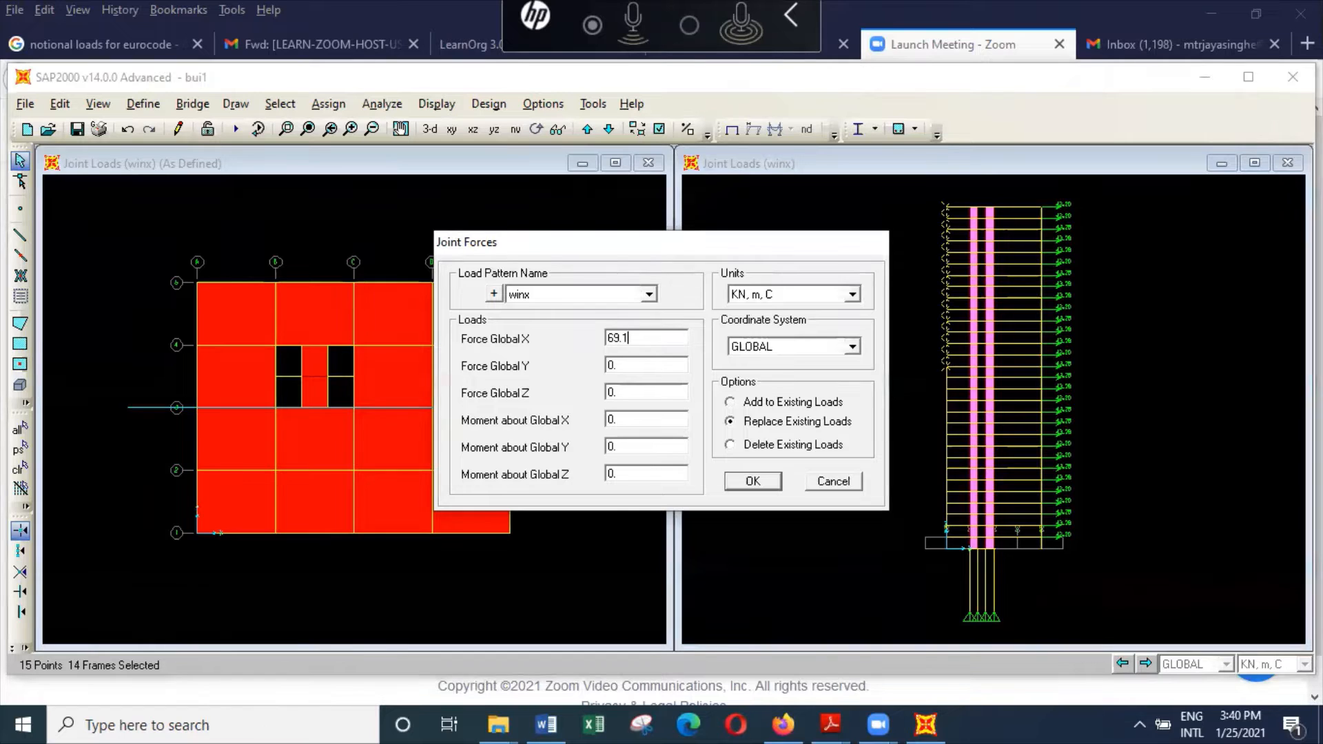
{"action": "left_click", "coordinate": [752, 481]}
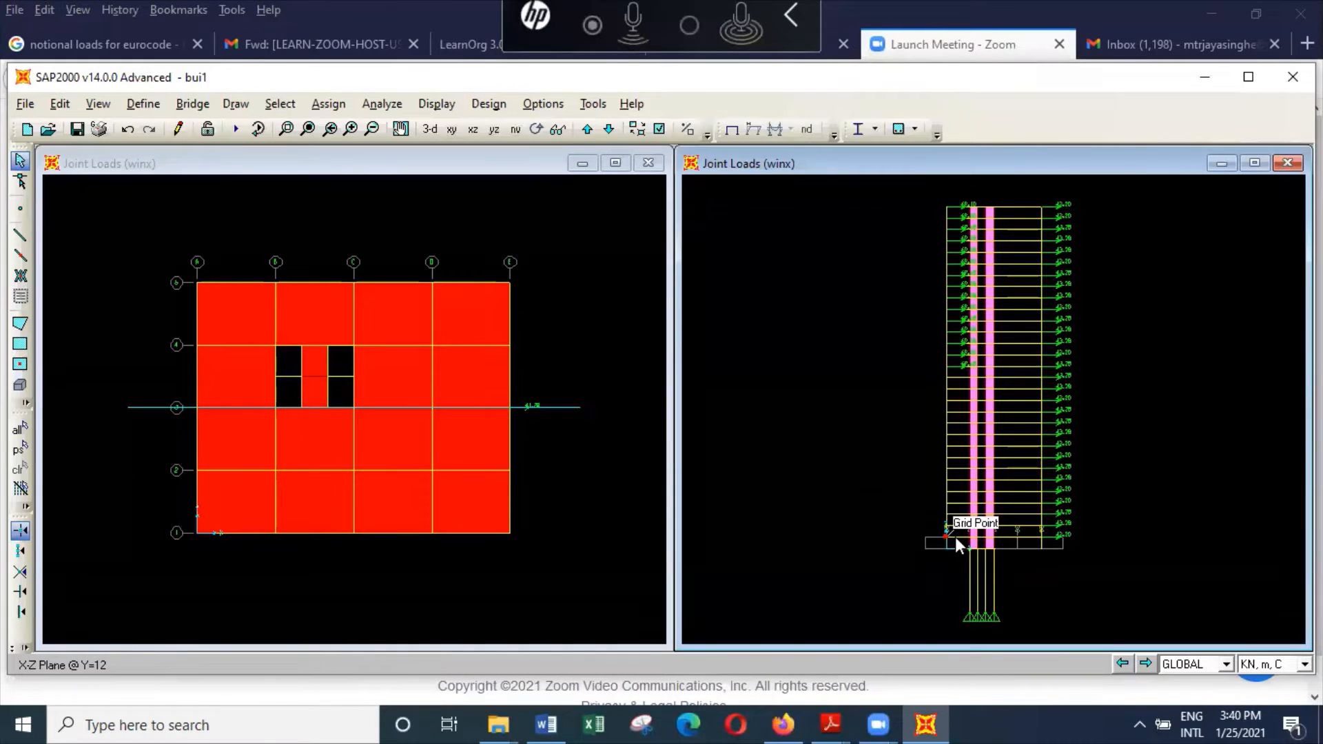
Step: Assign a winx joint force of 50 kN in global X to the lower 15 joints of the grid A column at Y=12
{"action": "left_click_drag", "start_coordinate": [955, 539], "coordinate": [940, 372]}
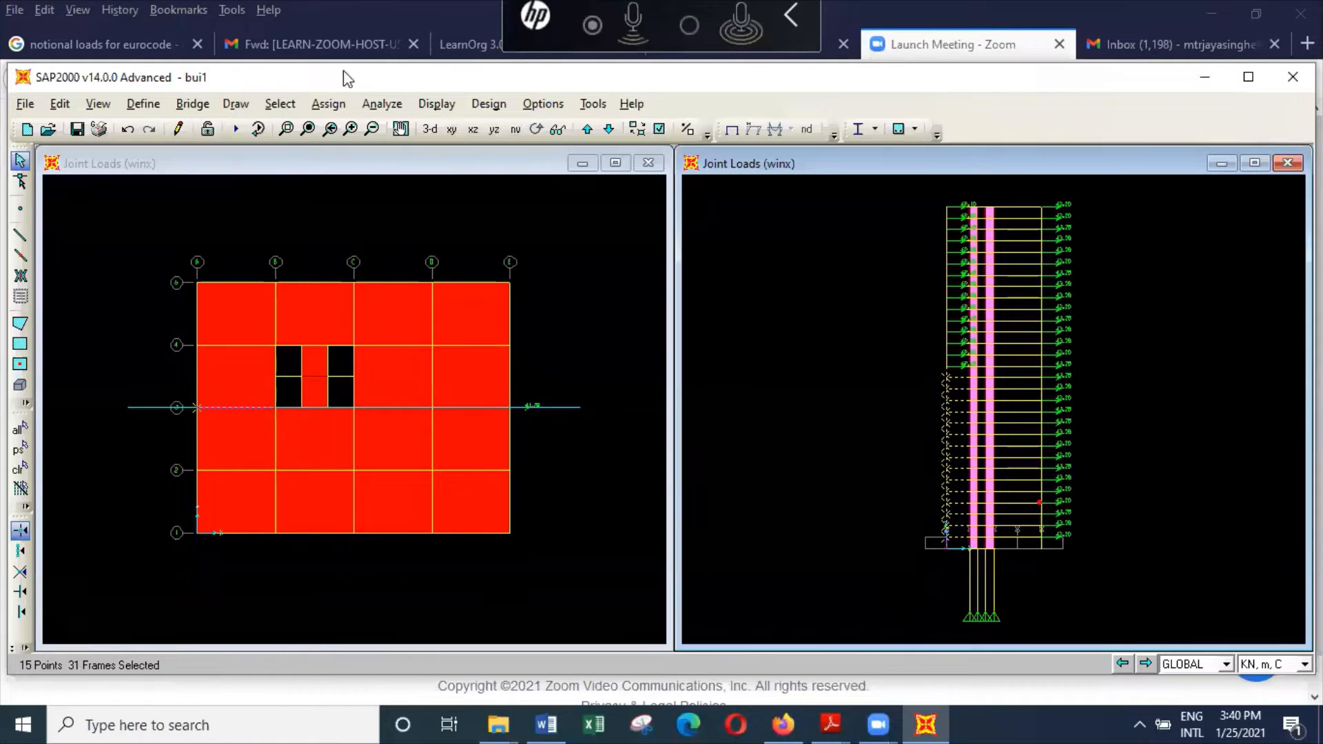
{"action": "left_click", "coordinate": [329, 104]}
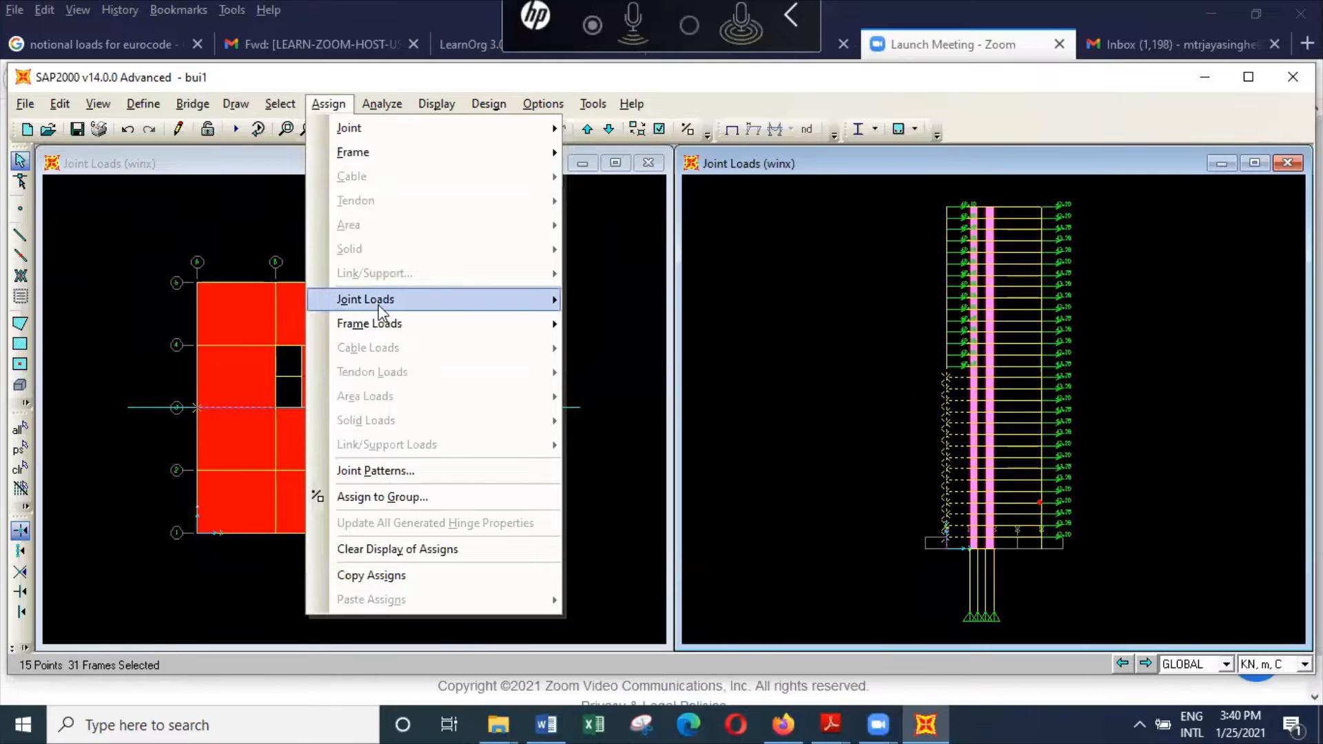
{"action": "mouse_move", "coordinate": [424, 310]}
{"action": "left_click", "coordinate": [638, 302]}
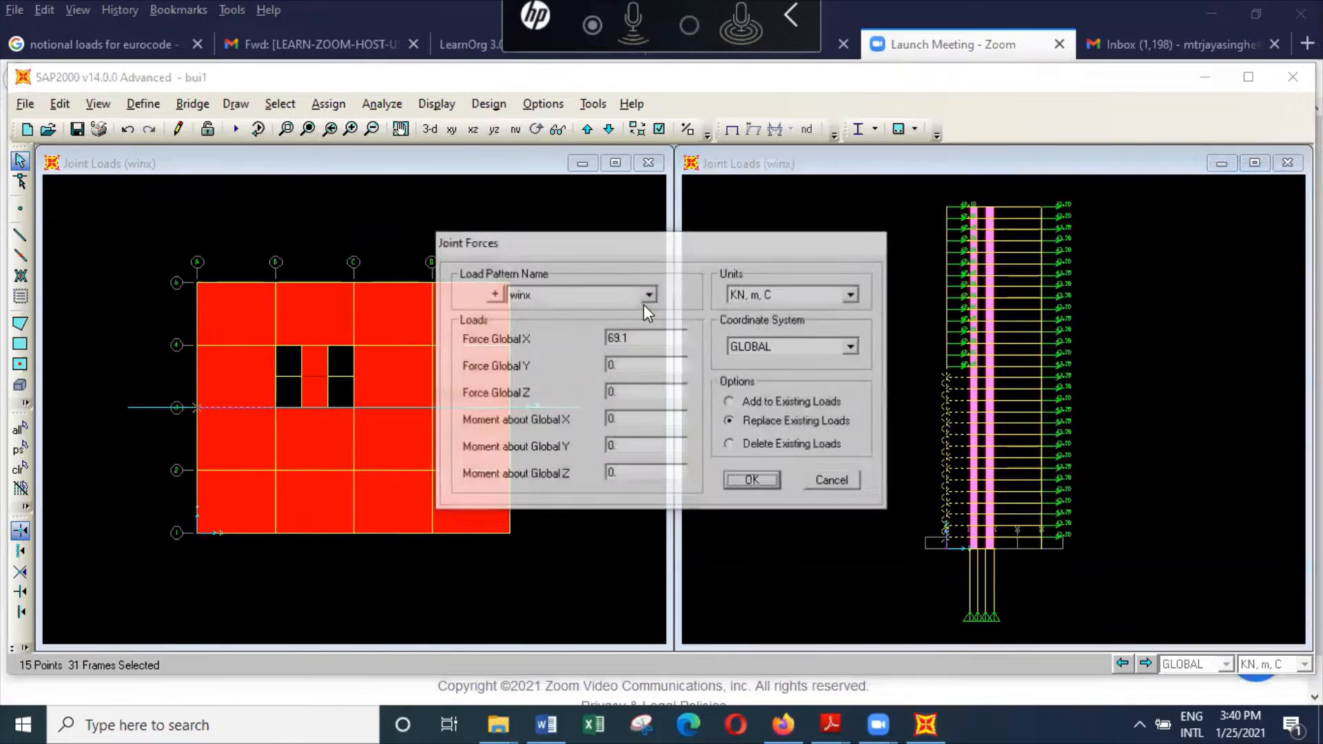
{"action": "double_click", "coordinate": [639, 337]}
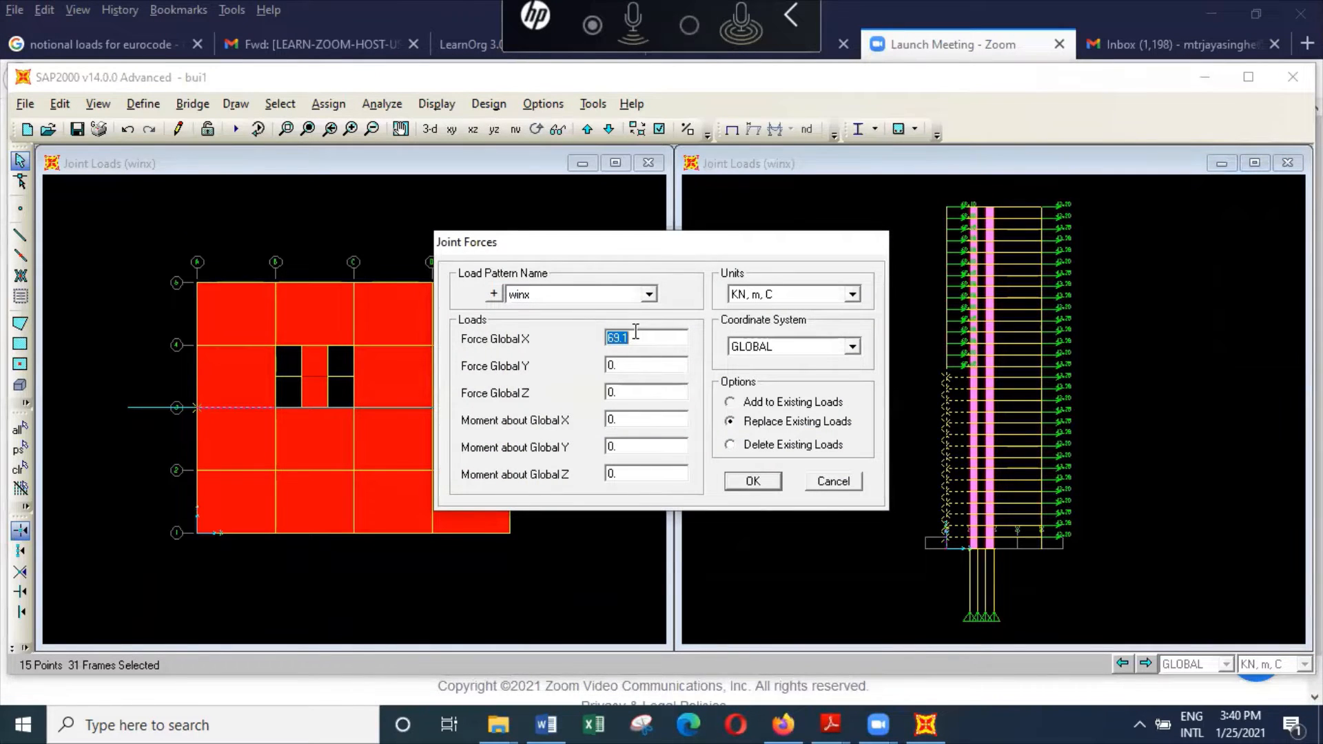
{"action": "type", "text": "50"}
{"action": "left_click", "coordinate": [753, 481]}
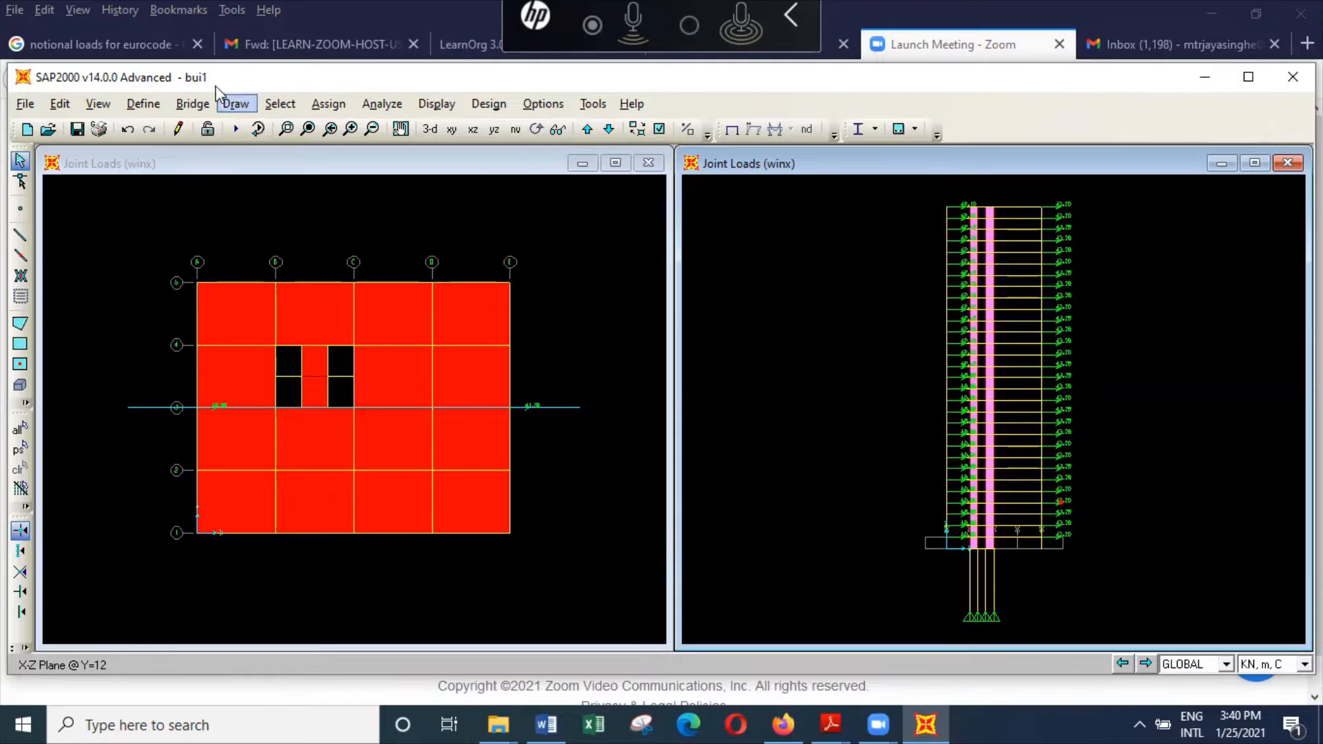
Step: Set the elevation view to the Y-Z plane at X=15
{"action": "left_click", "coordinate": [102, 105]}
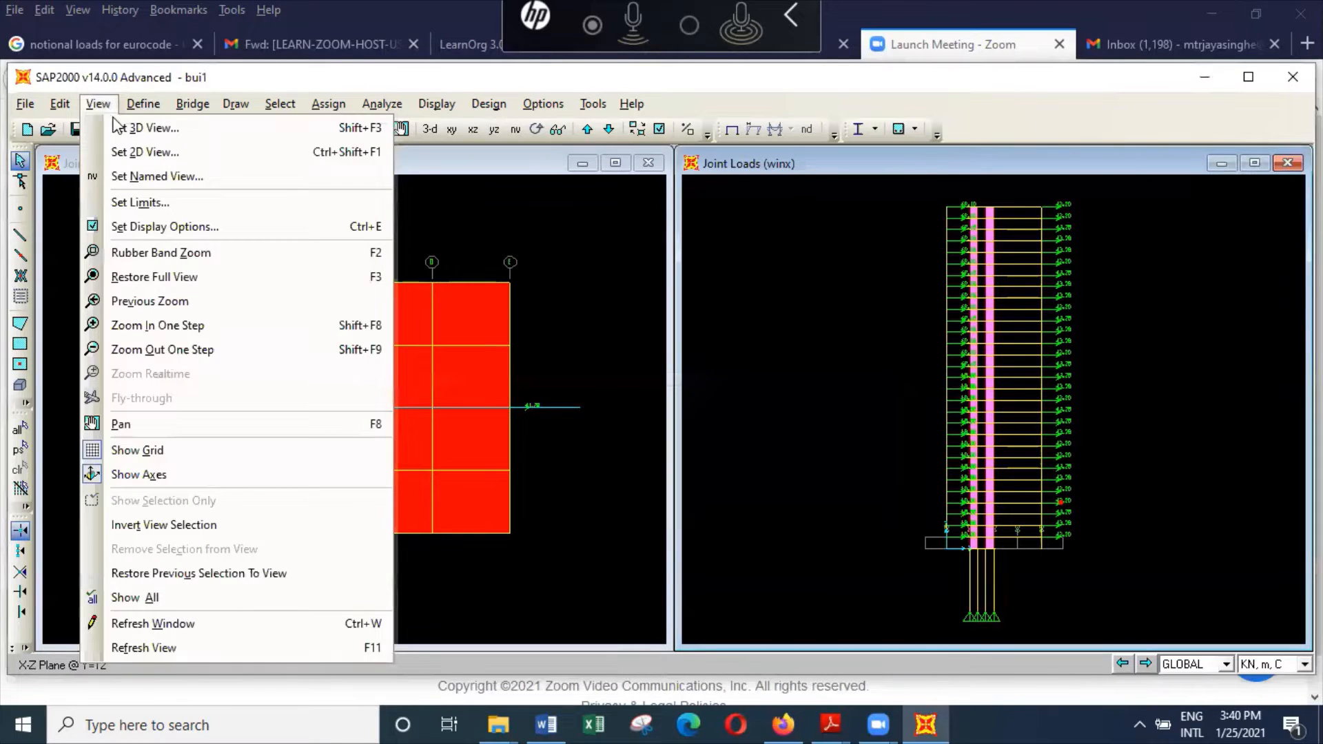
{"action": "left_click", "coordinate": [138, 149]}
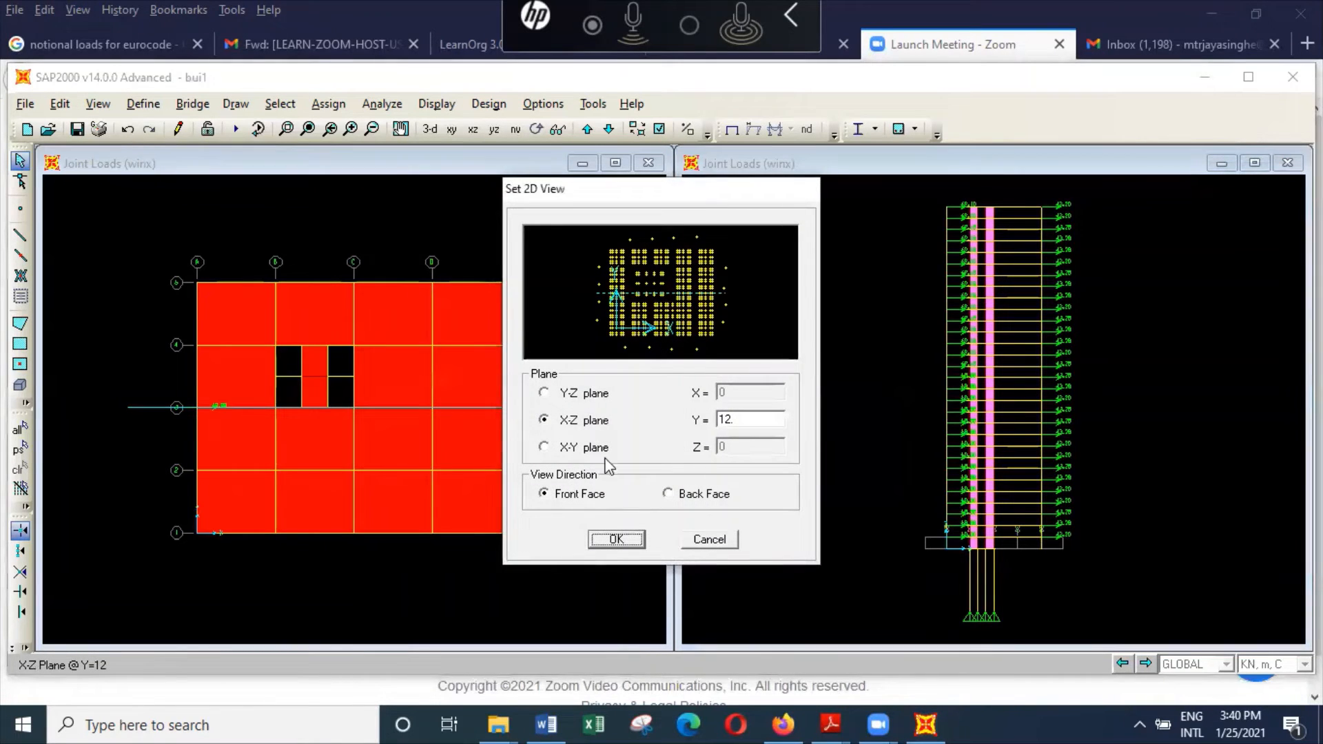
{"action": "left_click", "coordinate": [594, 396]}
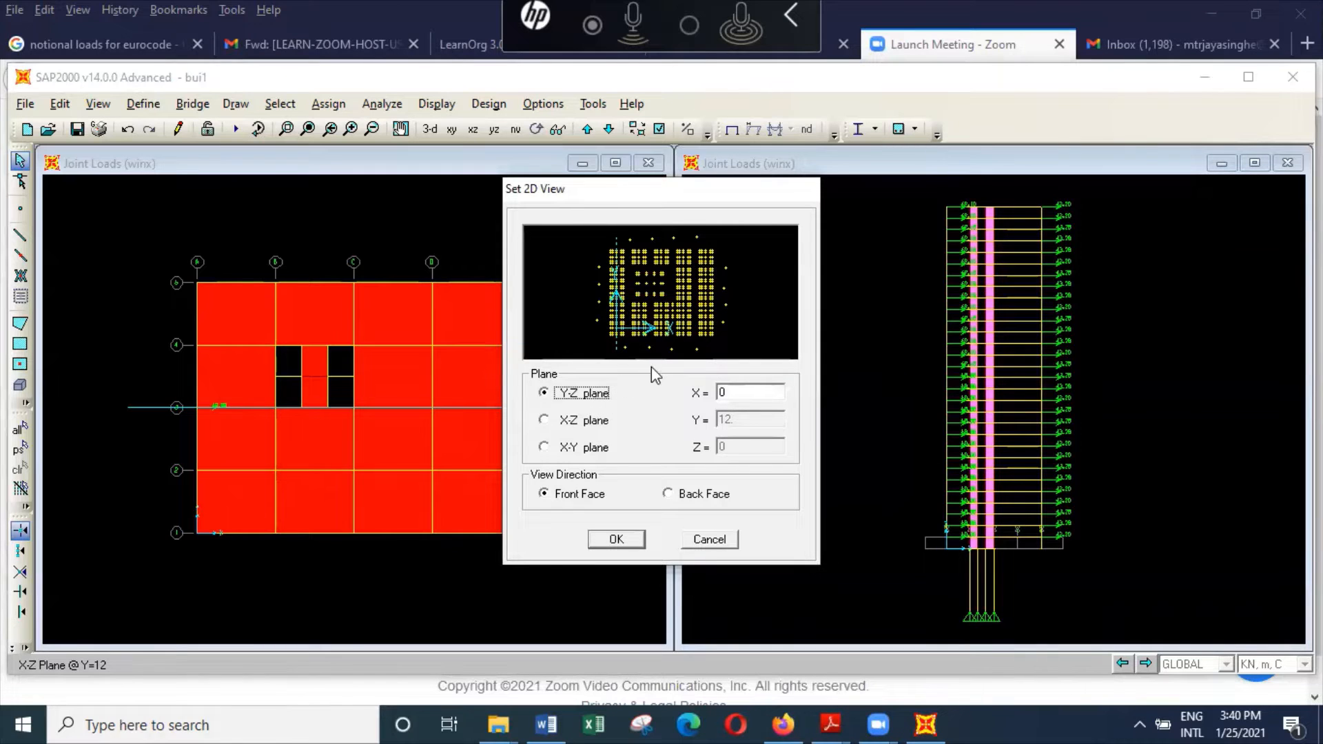
{"action": "left_click", "coordinate": [656, 335]}
{"action": "left_click", "coordinate": [667, 334]}
{"action": "left_click", "coordinate": [655, 332]}
{"action": "left_click", "coordinate": [660, 332]}
{"action": "left_click", "coordinate": [664, 332]}
{"action": "left_click", "coordinate": [681, 448]}
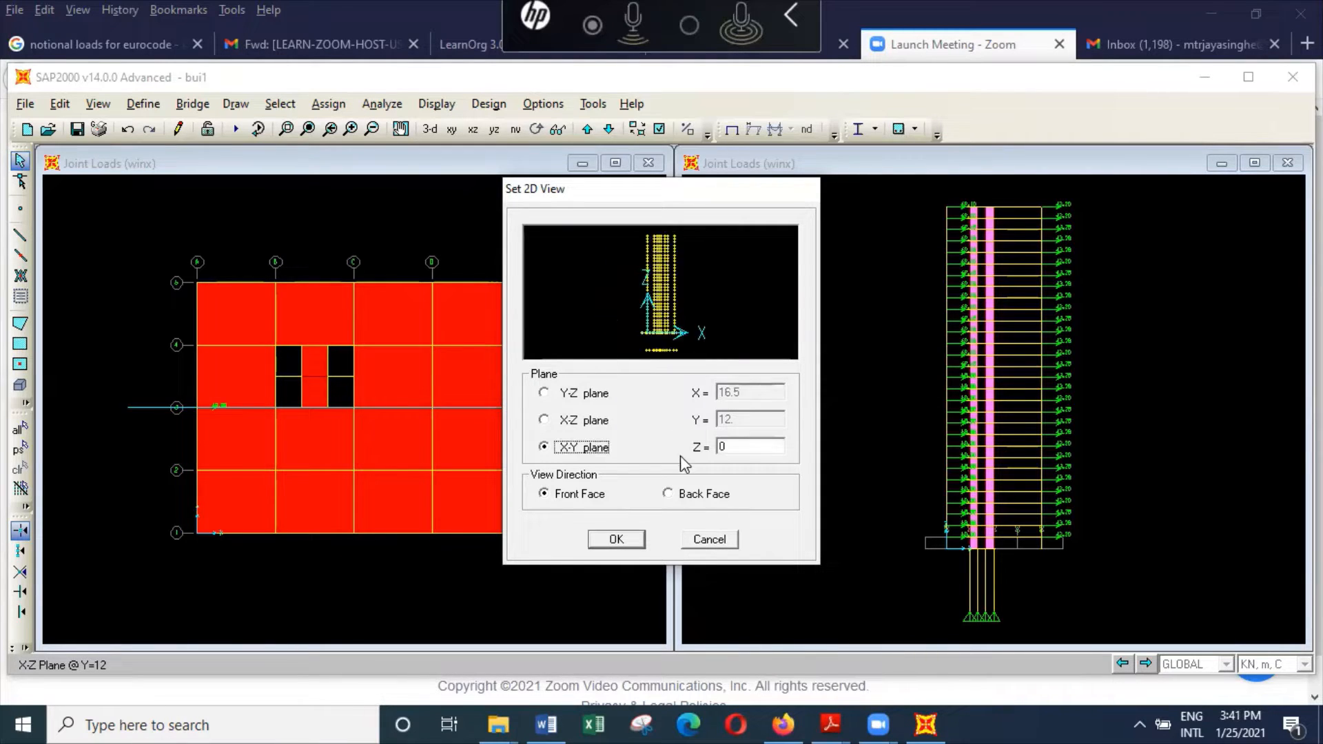
{"action": "left_click", "coordinate": [573, 422]}
{"action": "left_click", "coordinate": [581, 394]}
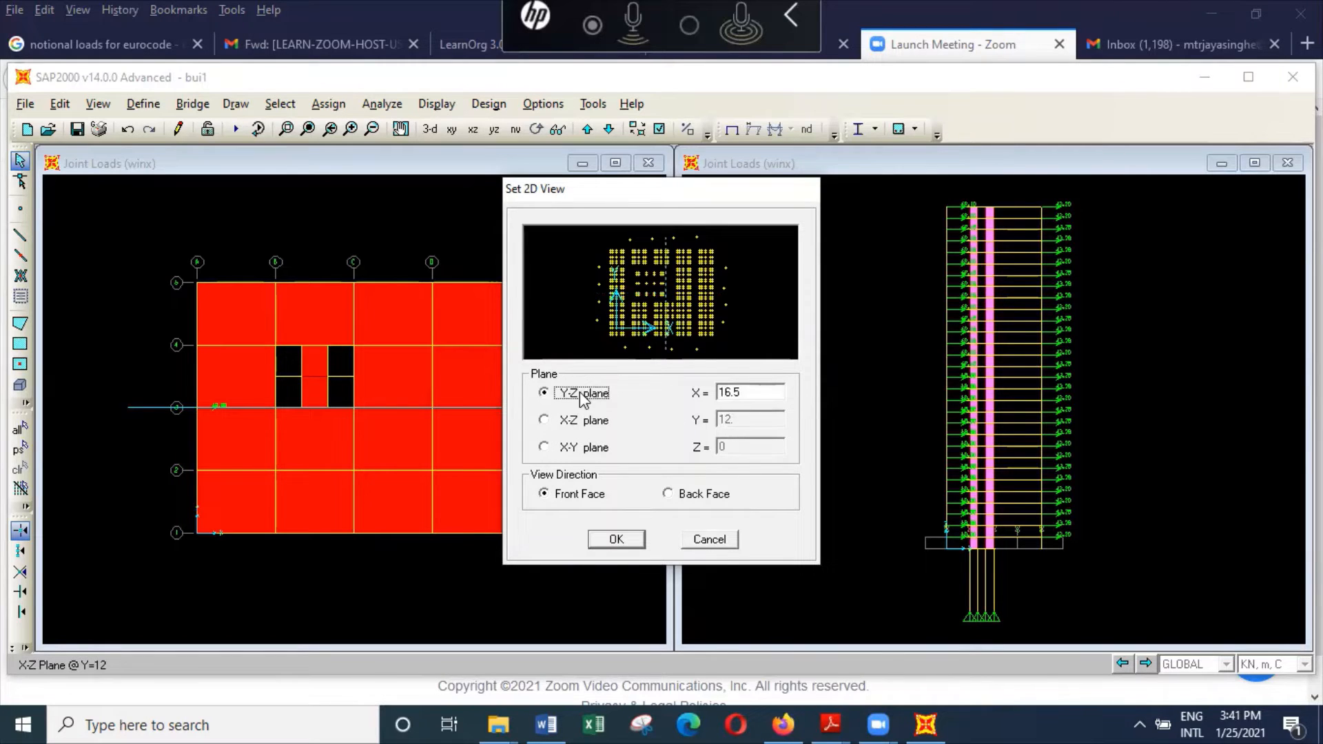
{"action": "left_click", "coordinate": [676, 338]}
{"action": "left_click", "coordinate": [659, 336]}
{"action": "left_click", "coordinate": [660, 336]}
{"action": "left_click", "coordinate": [617, 538]}
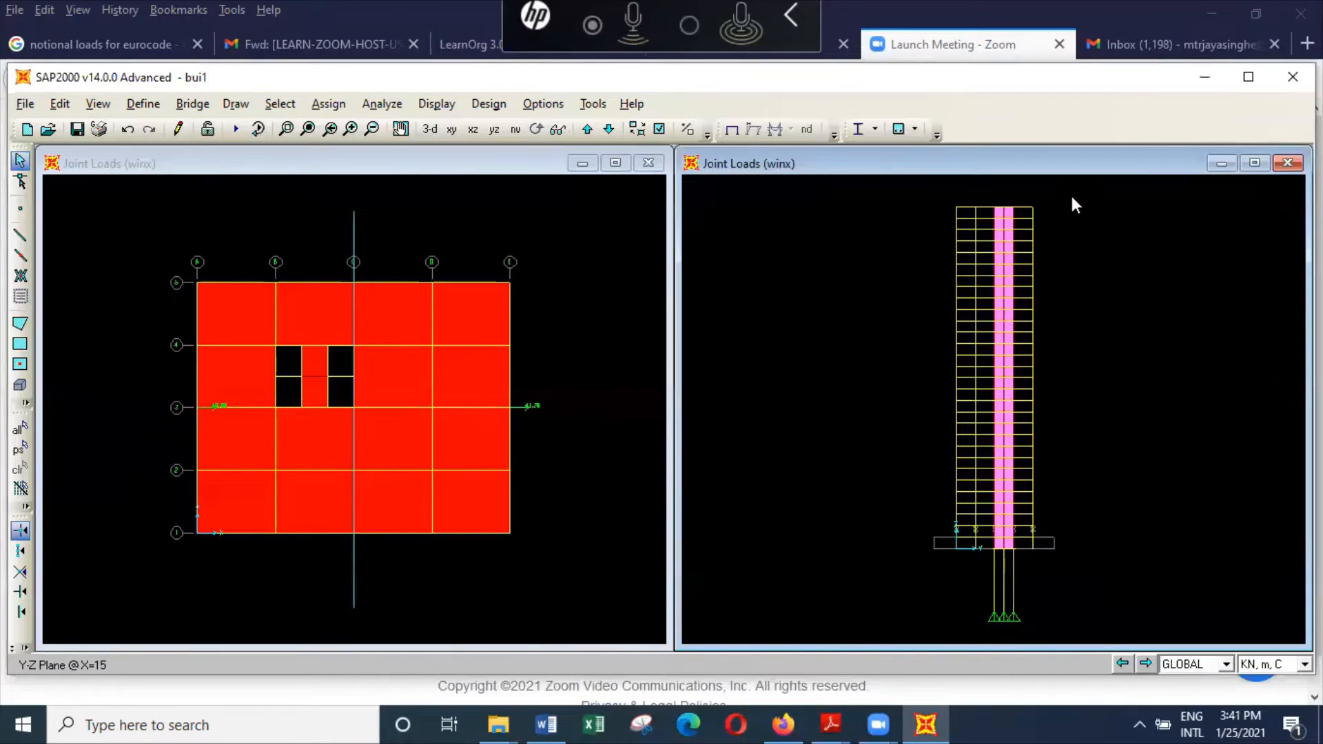
Step: Assign a winy joint force of 54 kN in global Y, with 0 in global X, to the grid 5 column joints at X=15
{"action": "left_click_drag", "start_coordinate": [1025, 188], "coordinate": [1060, 543]}
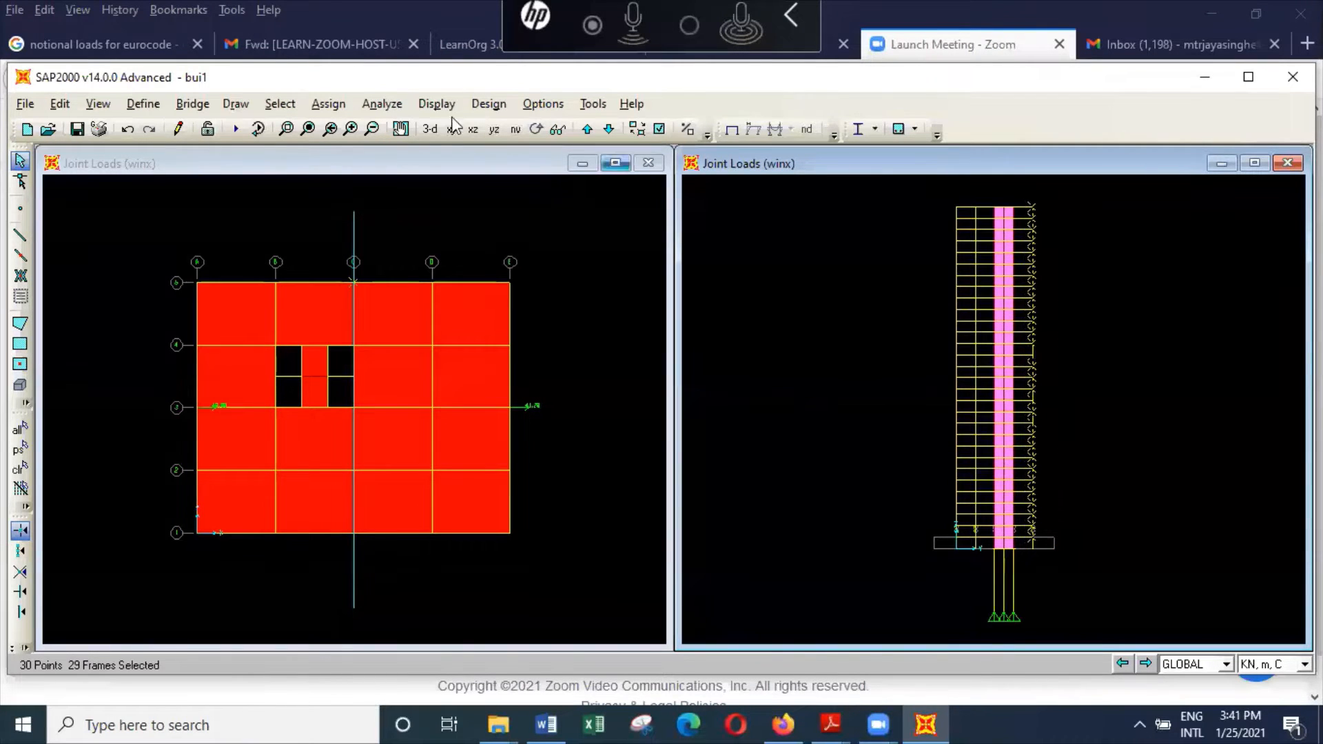
{"action": "left_click", "coordinate": [329, 104]}
{"action": "mouse_move", "coordinate": [540, 300]}
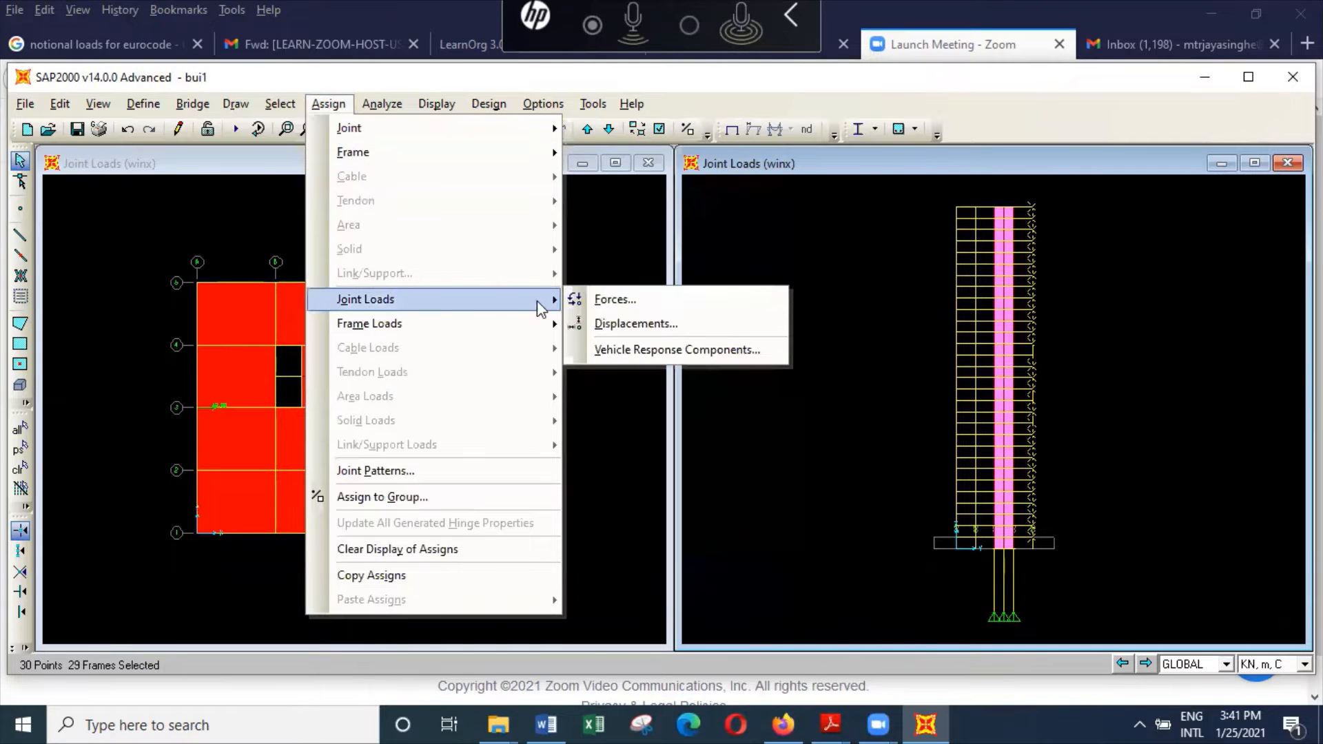
{"action": "left_click", "coordinate": [628, 299]}
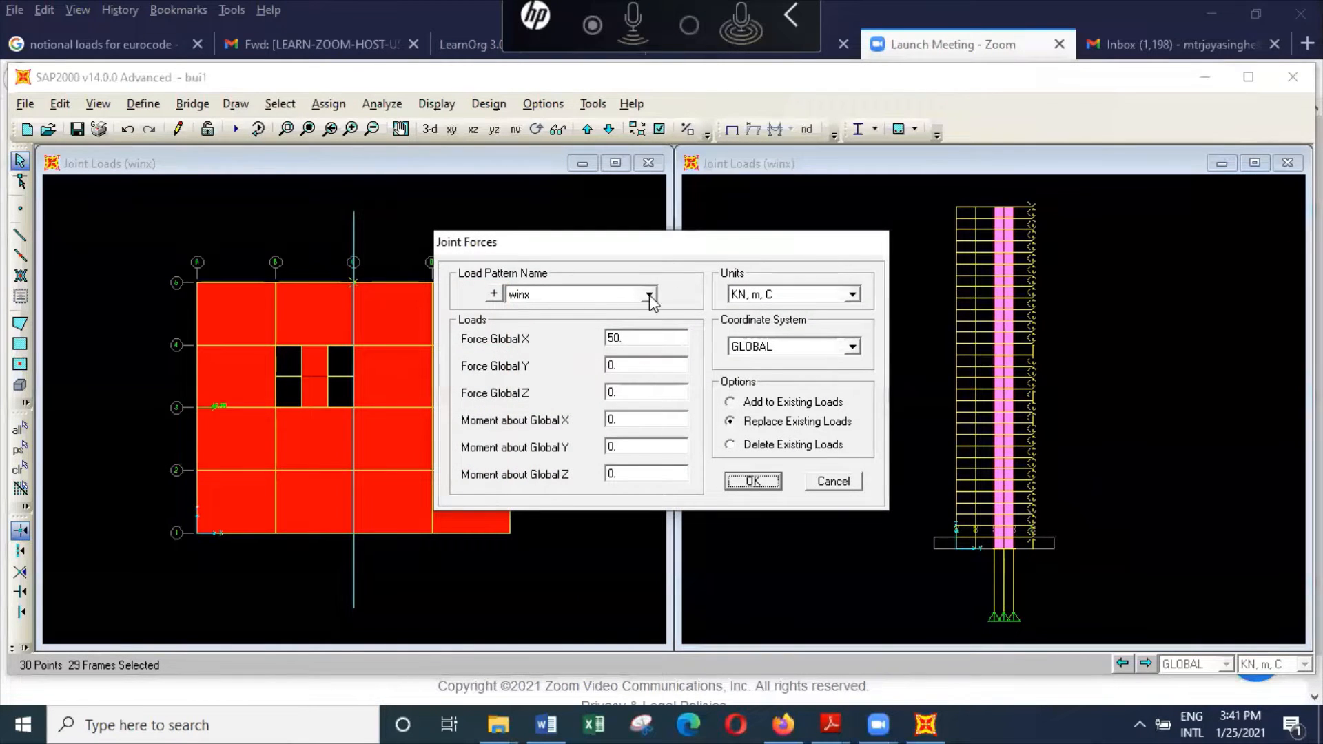
{"action": "left_click", "coordinate": [649, 294]}
{"action": "left_click", "coordinate": [611, 363]}
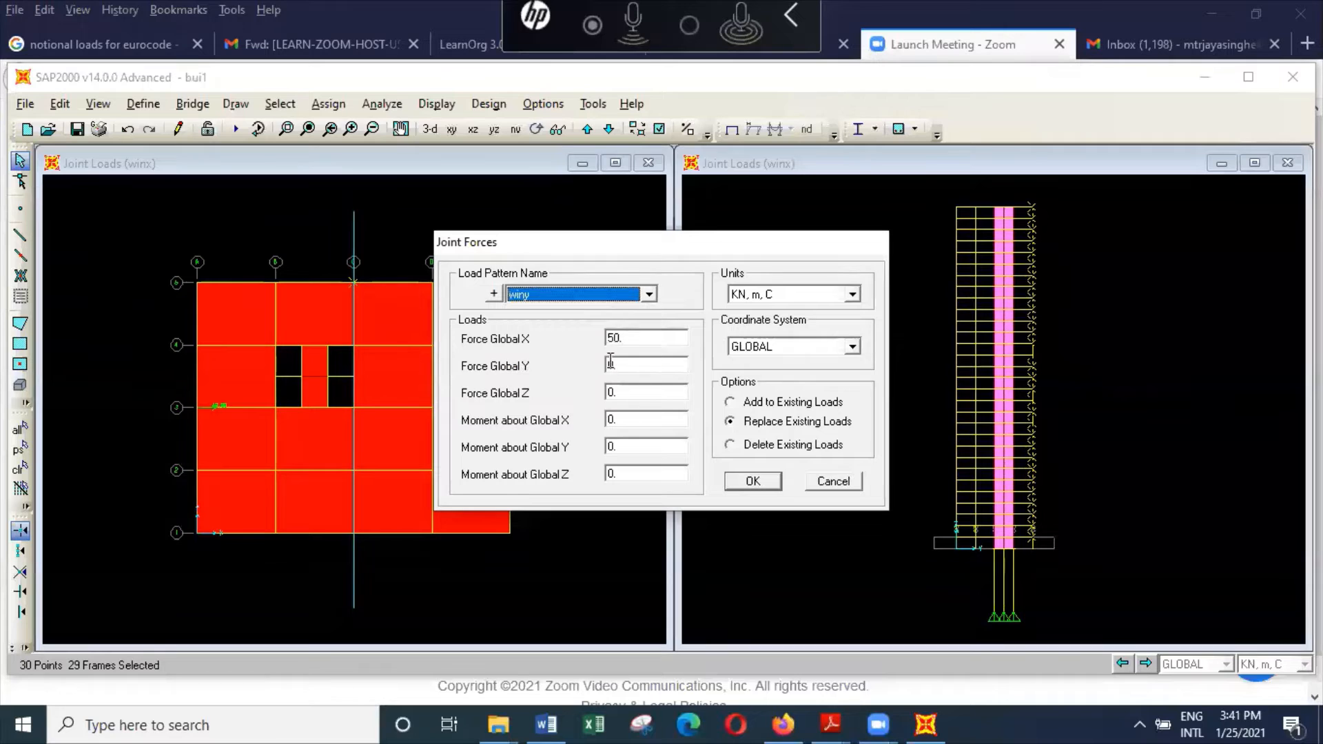
{"action": "double_click", "coordinate": [641, 338]}
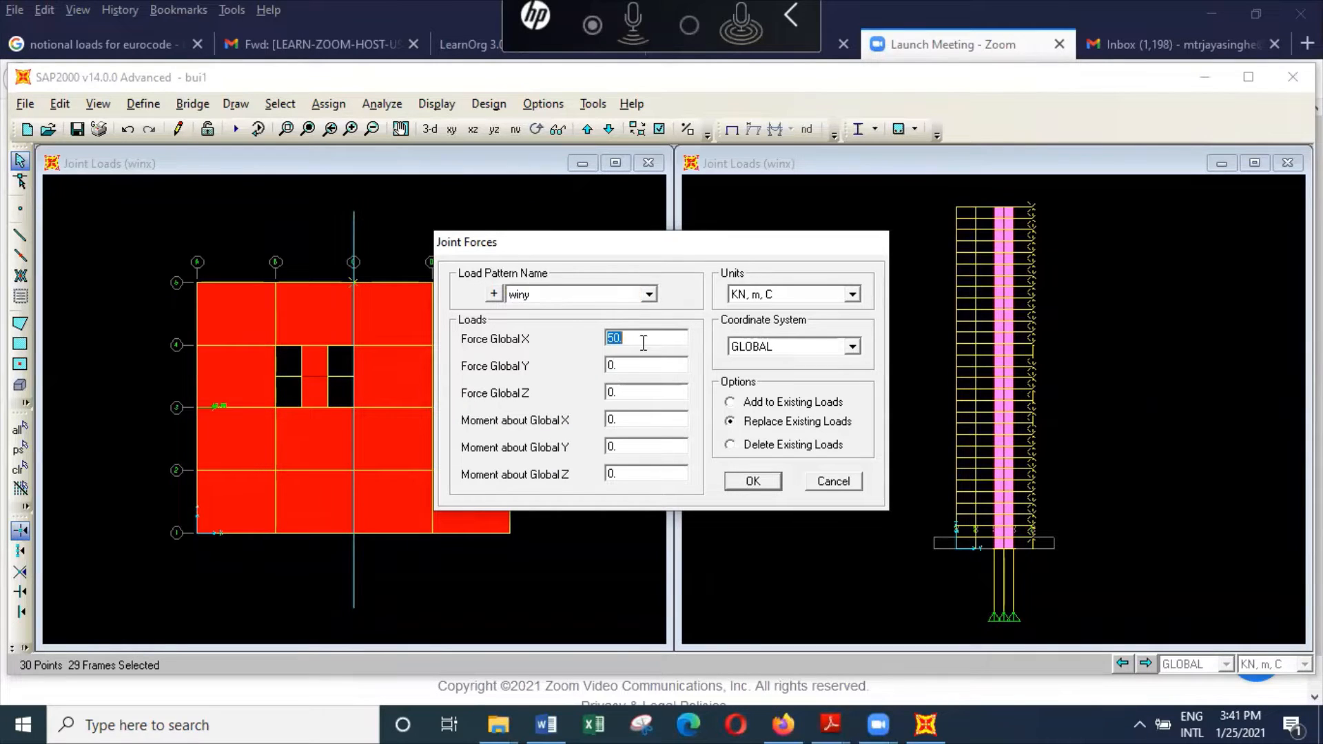
{"action": "type", "text": "0"}
{"action": "double_click", "coordinate": [645, 359]}
{"action": "type", "text": "50"}
{"action": "left_click", "coordinate": [752, 480]}
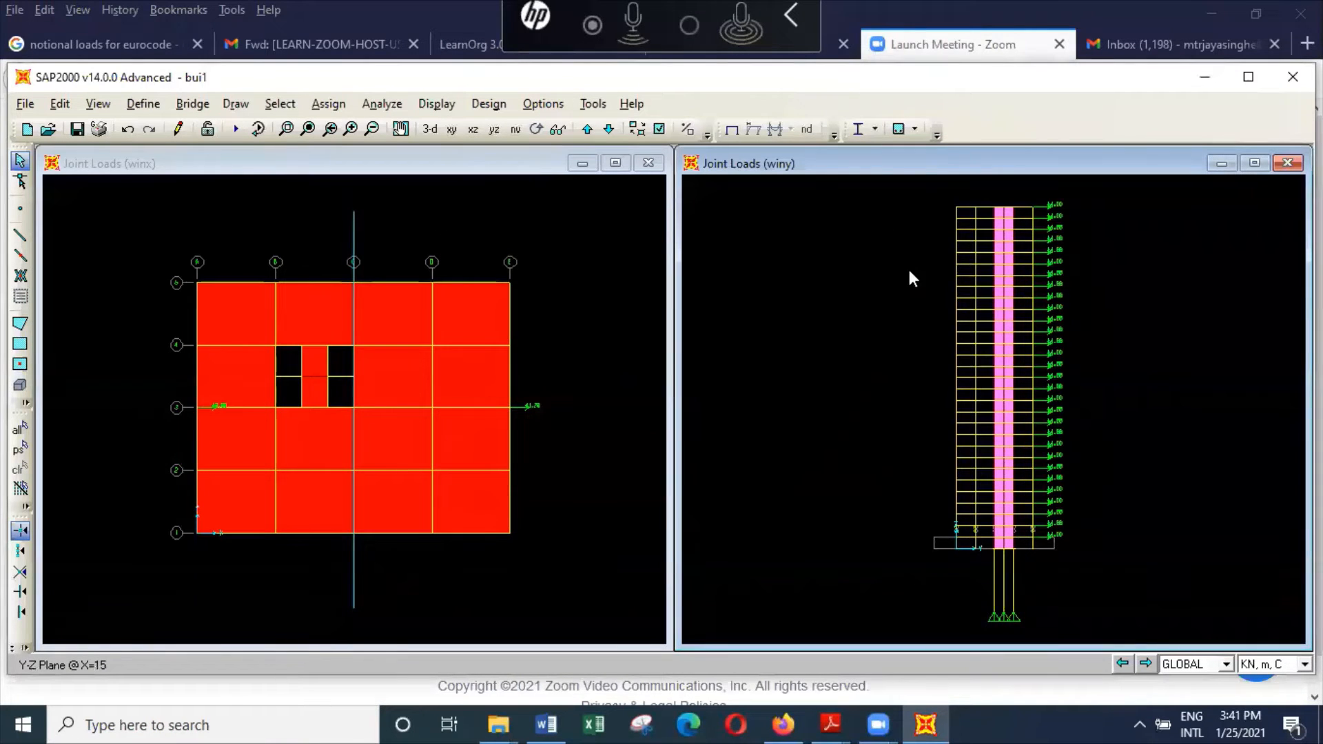
Step: Assign a winy joint force of 86.4 kN in global Y to the upper 16 joints of the grid 1 column at X=15
{"action": "left_click_drag", "start_coordinate": [937, 193], "coordinate": [966, 382]}
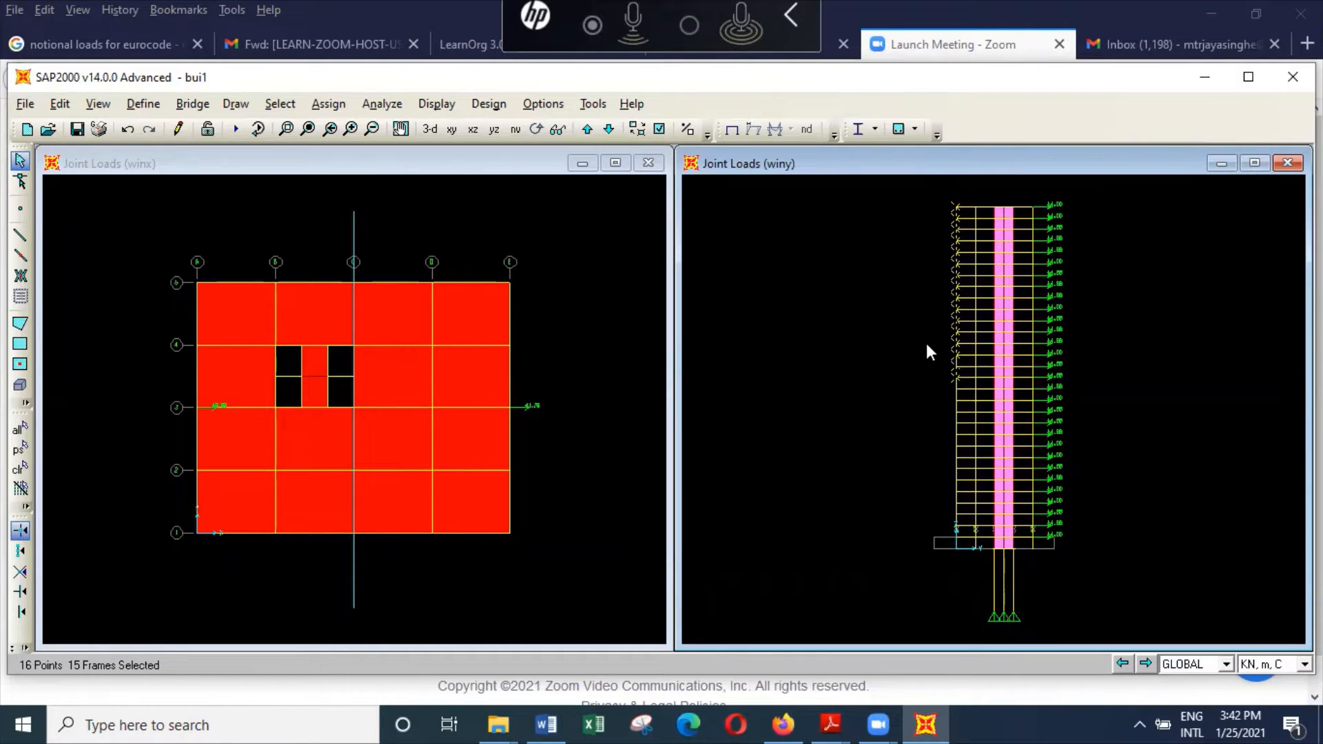
{"action": "left_click", "coordinate": [328, 105]}
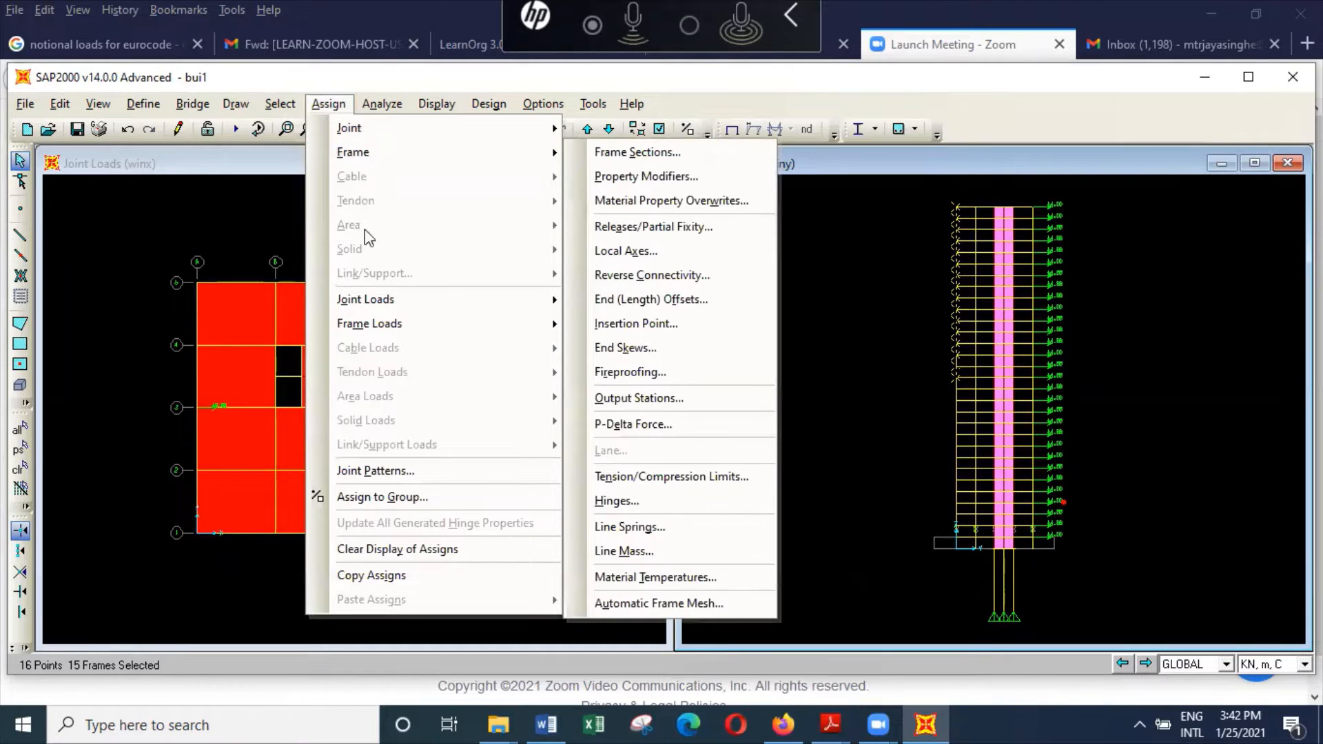
{"action": "mouse_move", "coordinate": [386, 299]}
{"action": "left_click", "coordinate": [672, 308]}
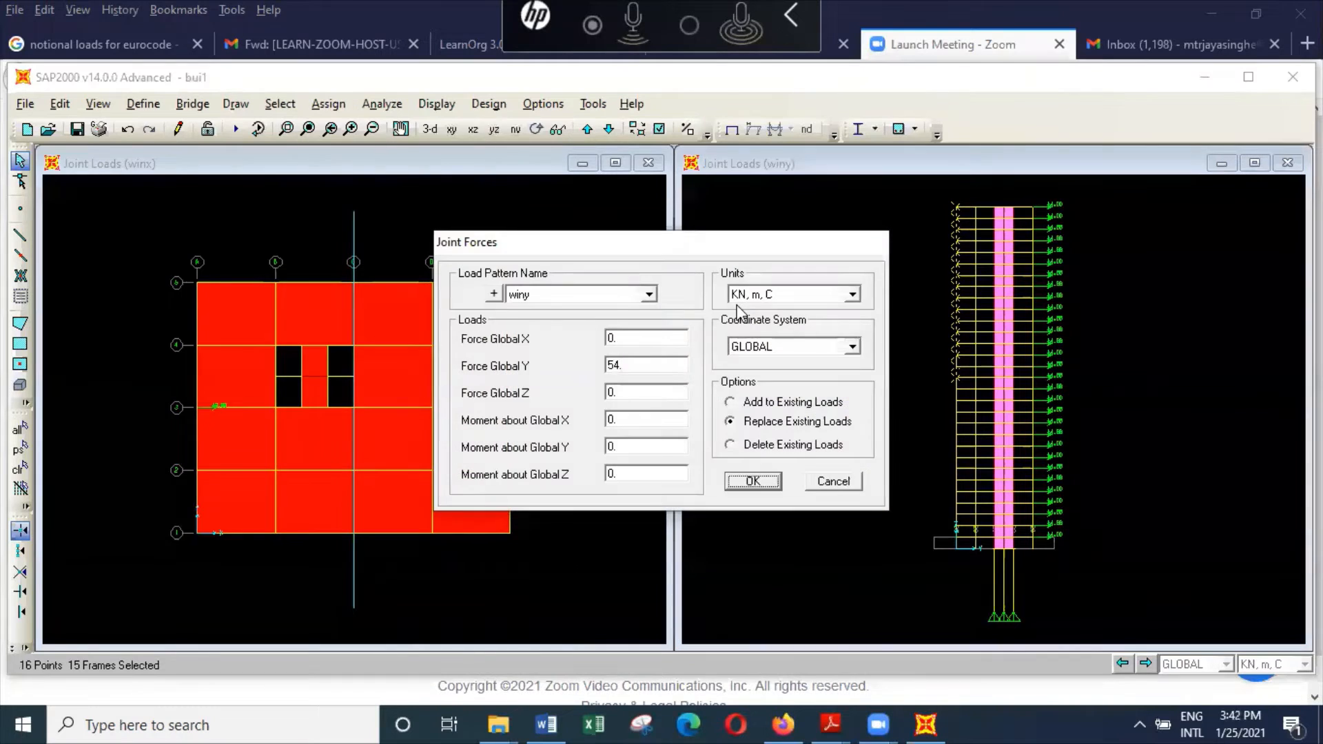
{"action": "double_click", "coordinate": [666, 361]}
{"action": "type", "text": "8"}
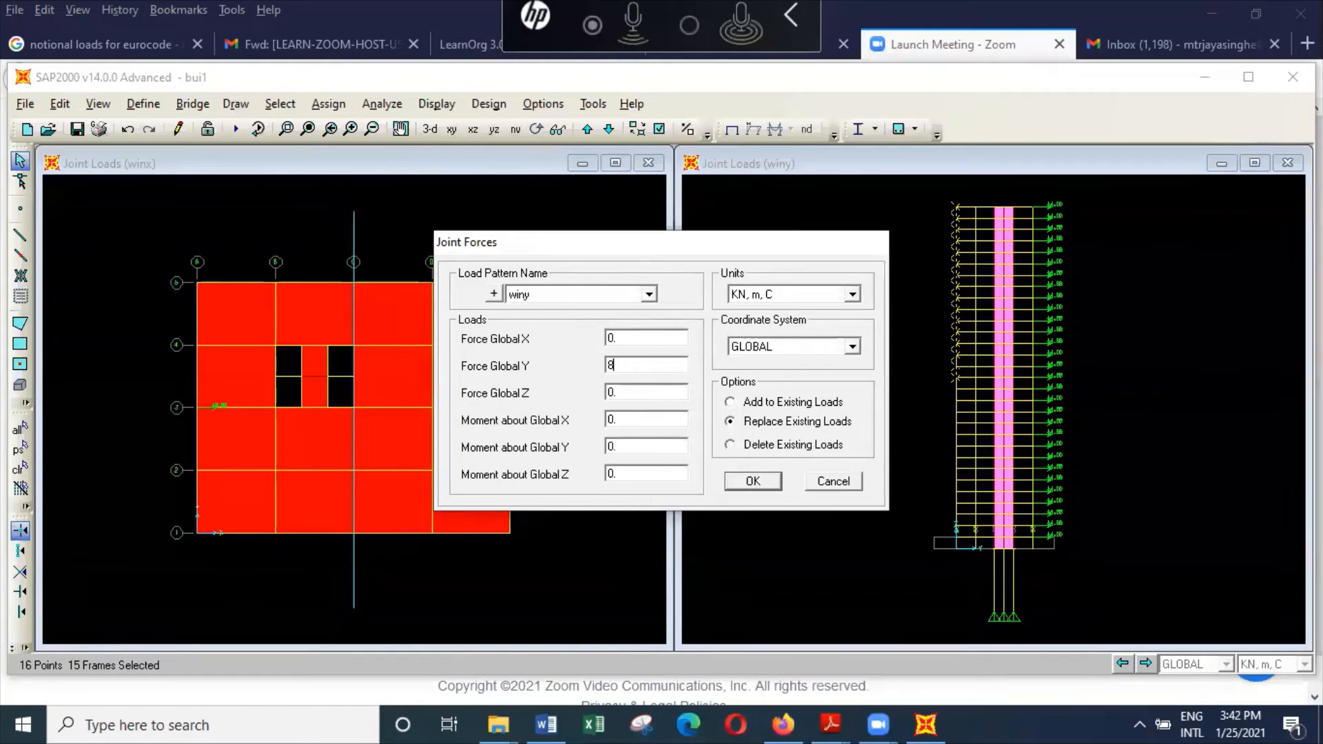
{"action": "type", "text": "6..4"}
{"action": "key", "text": "BackSpace"}
{"action": "key", "text": "BackSpace"}
{"action": "type", "text": "4"}
{"action": "left_click", "coordinate": [772, 482]}
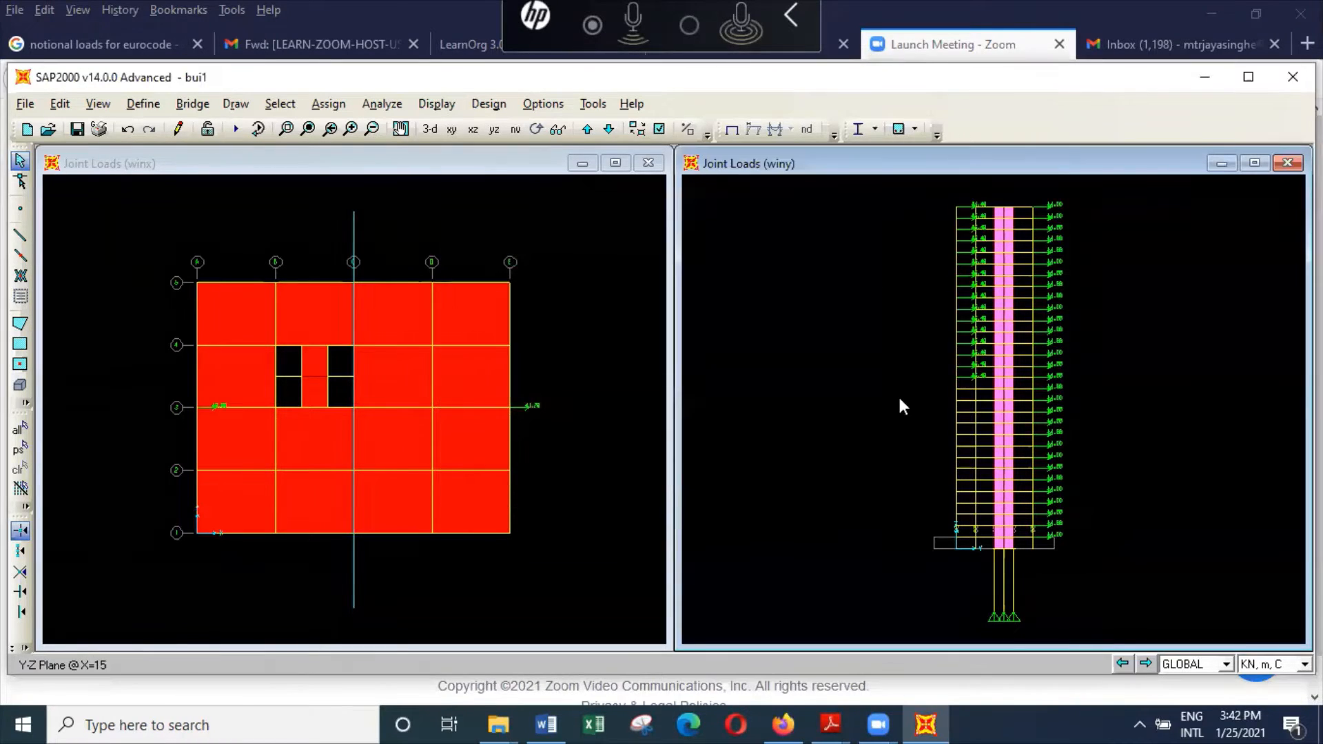
Step: Assign a winy joint force of 70 kN in global Y to the lower 14 joints of the grid 1 column at X=15
{"action": "left_click_drag", "start_coordinate": [940, 383], "coordinate": [961, 540]}
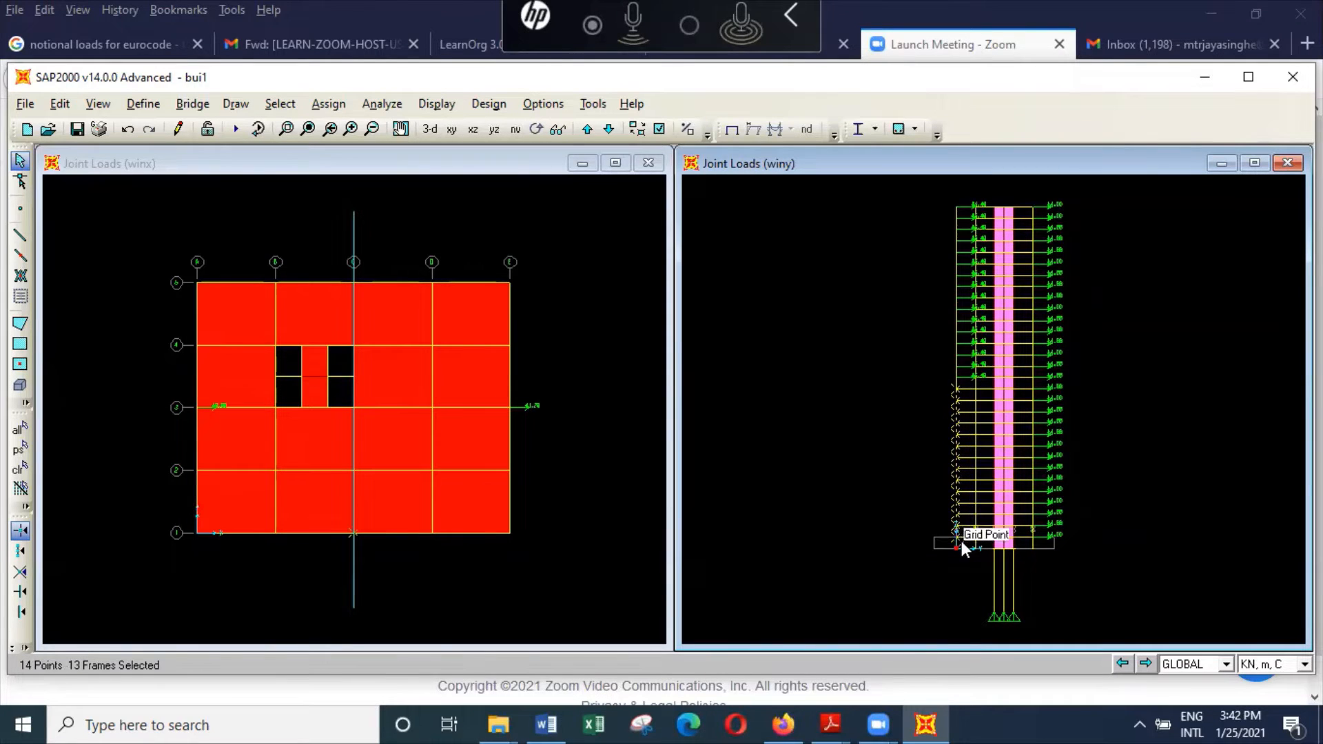
{"action": "left_click", "coordinate": [328, 103]}
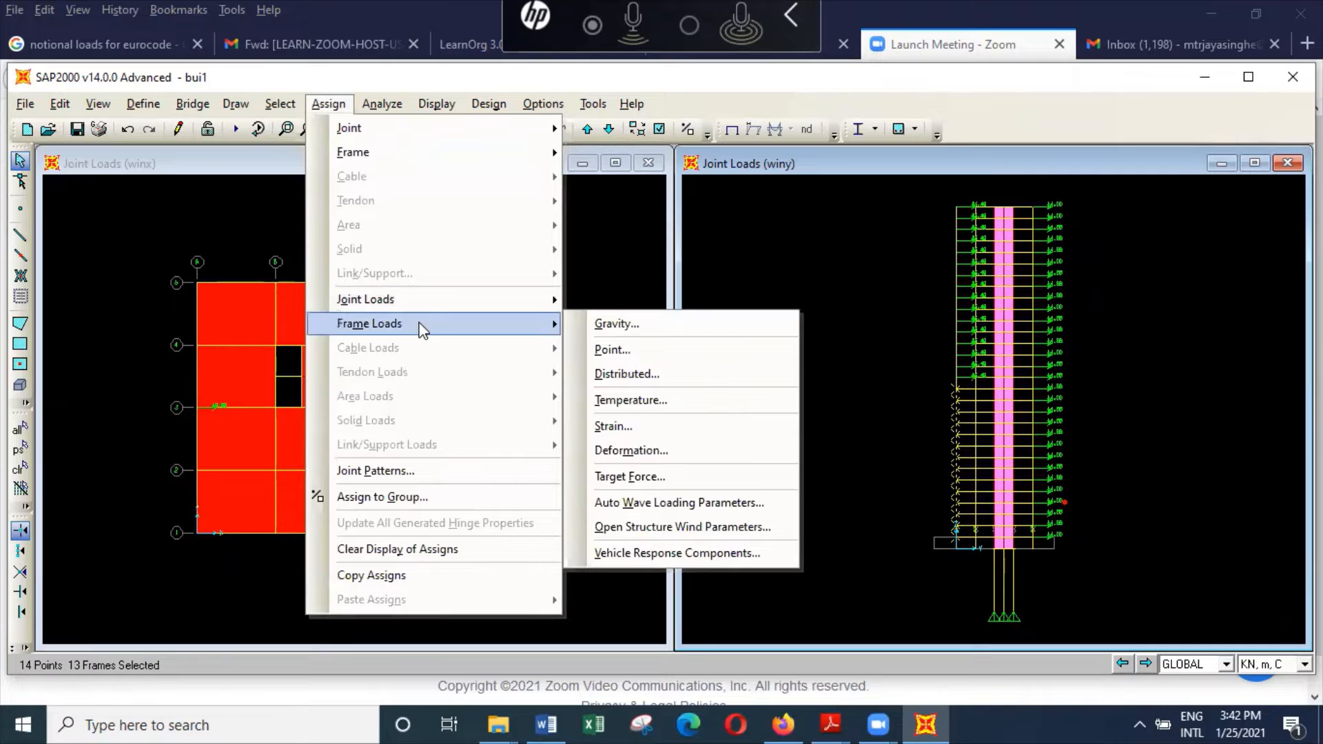
{"action": "mouse_move", "coordinate": [563, 301]}
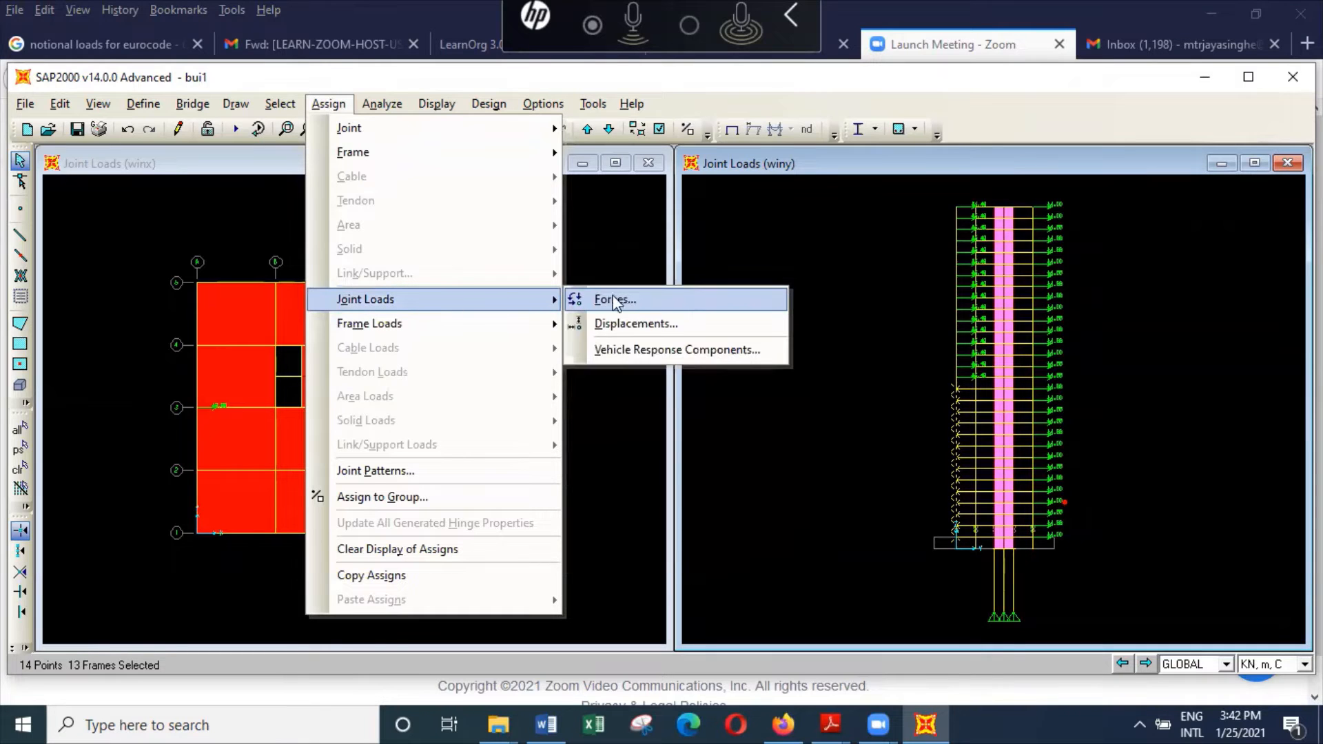
{"action": "left_click", "coordinate": [635, 302]}
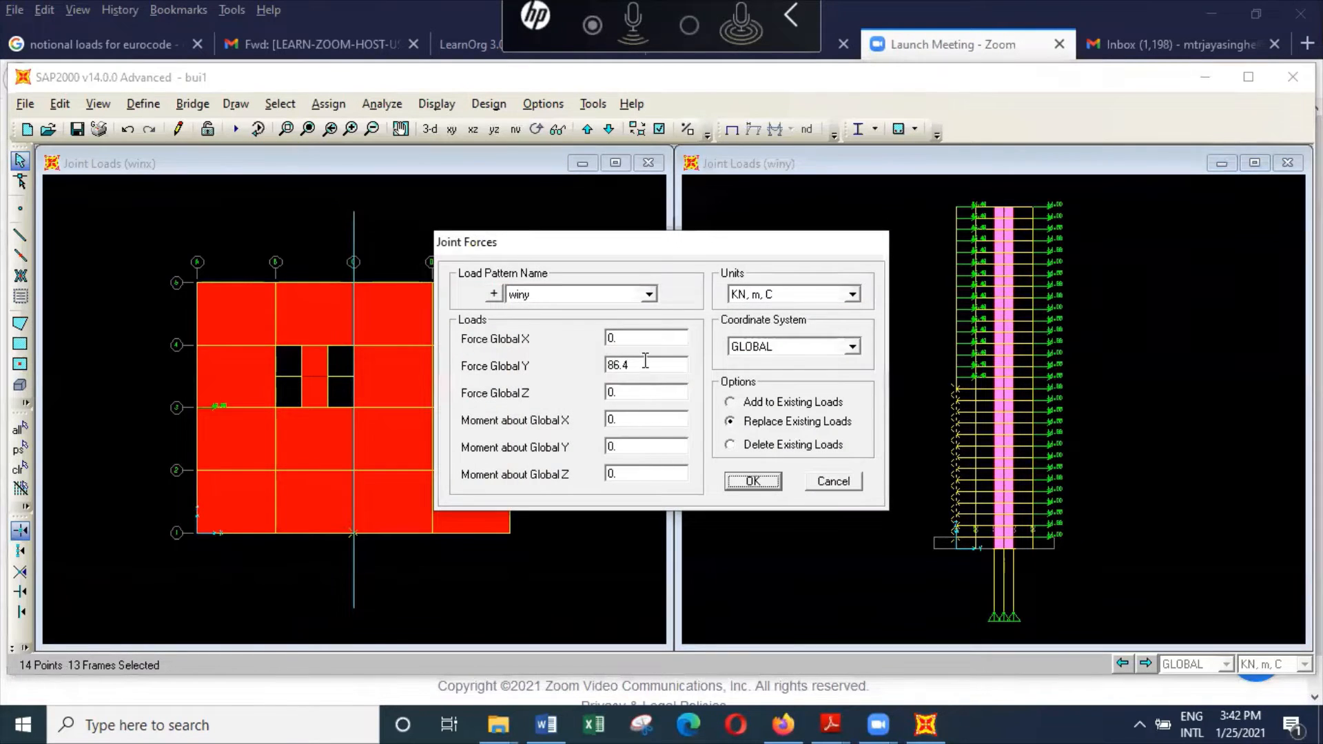
{"action": "double_click", "coordinate": [645, 365]}
{"action": "type", "text": "70"}
{"action": "left_click", "coordinate": [754, 481]}
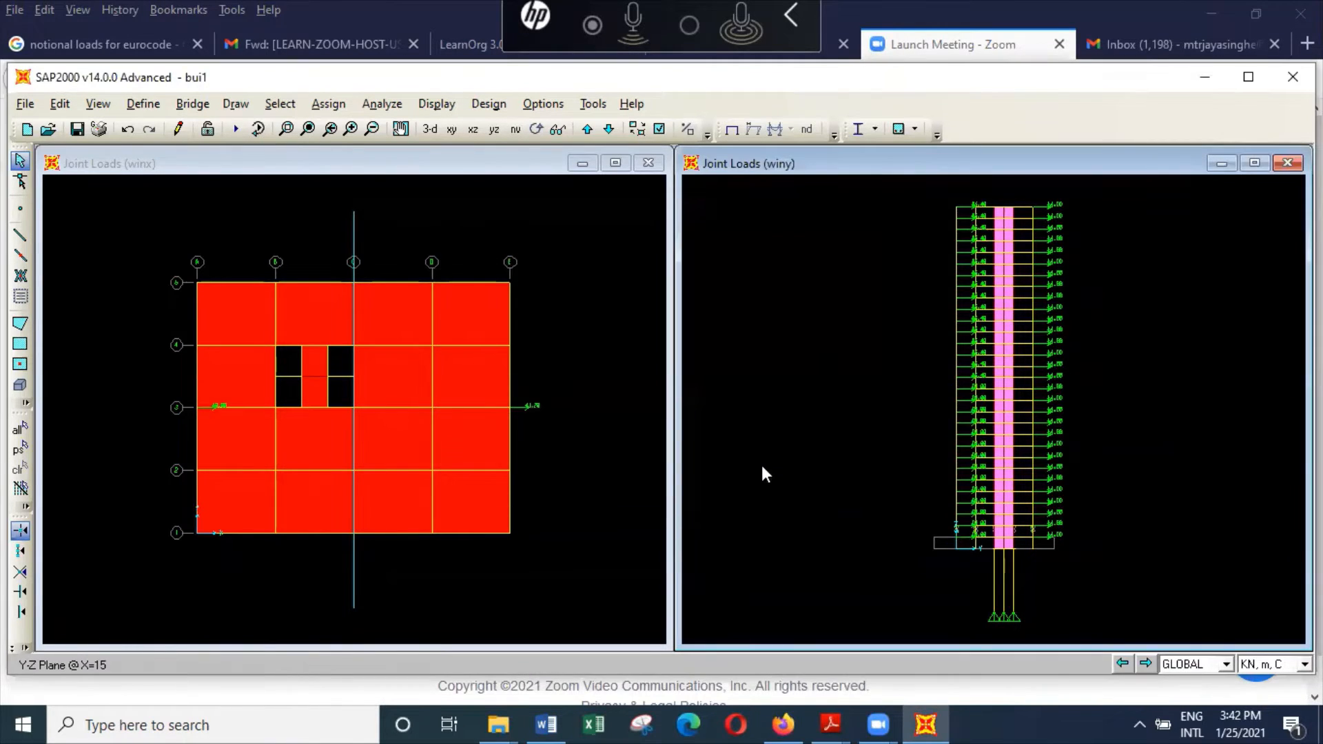
Step: Display the winy joint forces with values in the plan view at Z=14.4 and examine the force at grid C on the grid 5 edge
{"action": "left_click", "coordinate": [480, 226]}
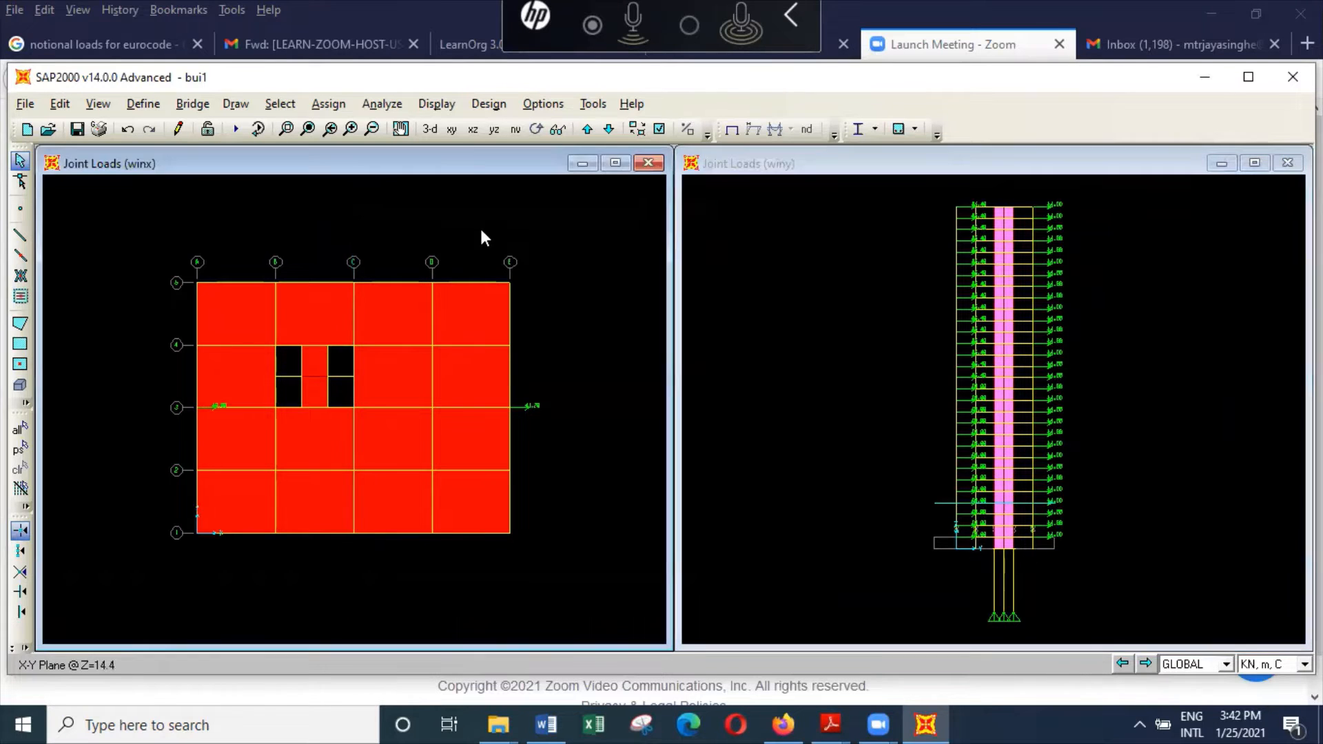
{"action": "left_click", "coordinate": [437, 103]}
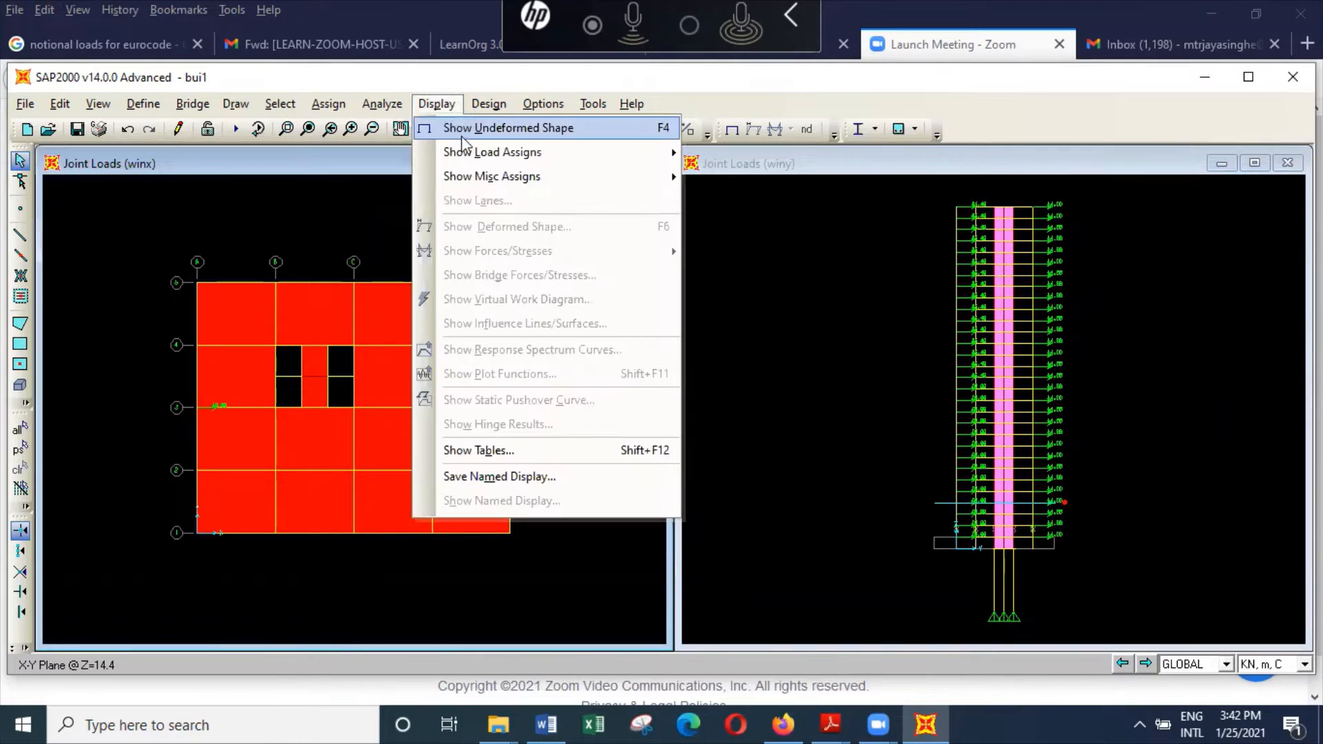
{"action": "mouse_move", "coordinate": [474, 153]}
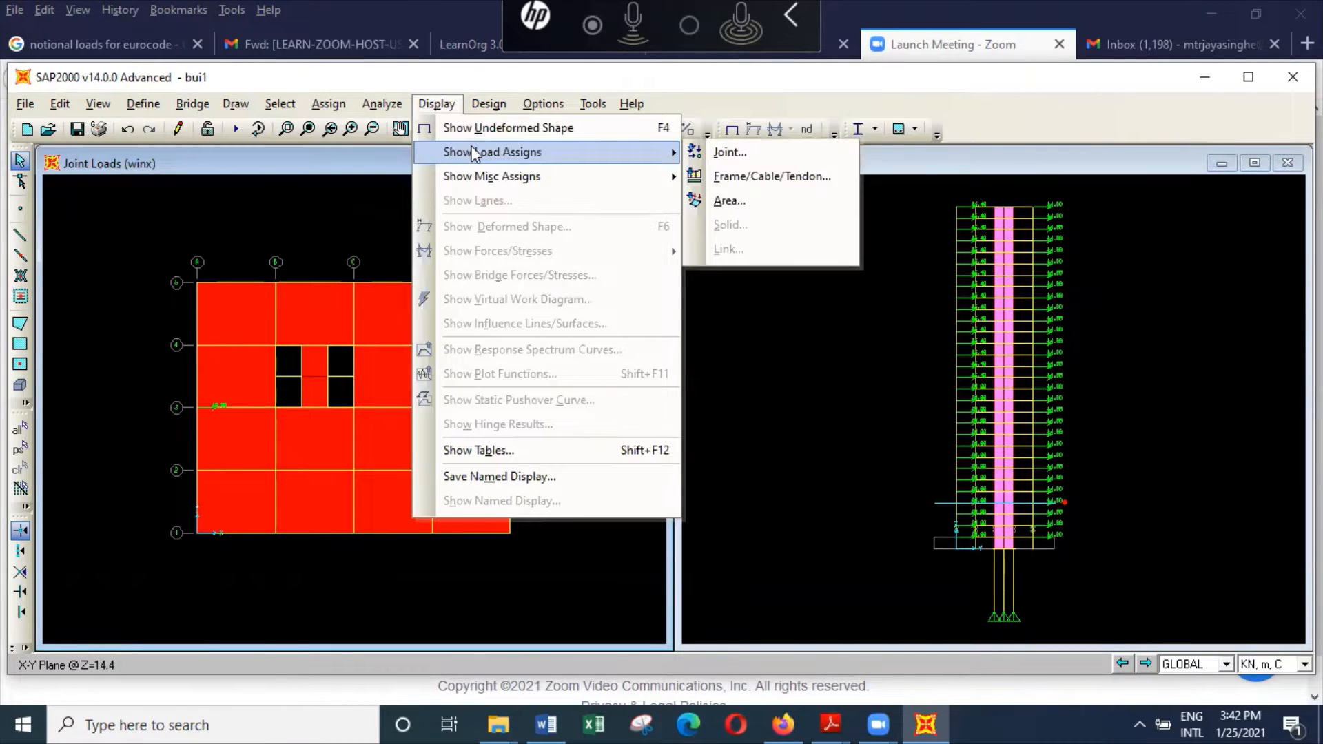
{"action": "left_click", "coordinate": [795, 153]}
{"action": "left_click", "coordinate": [764, 302]}
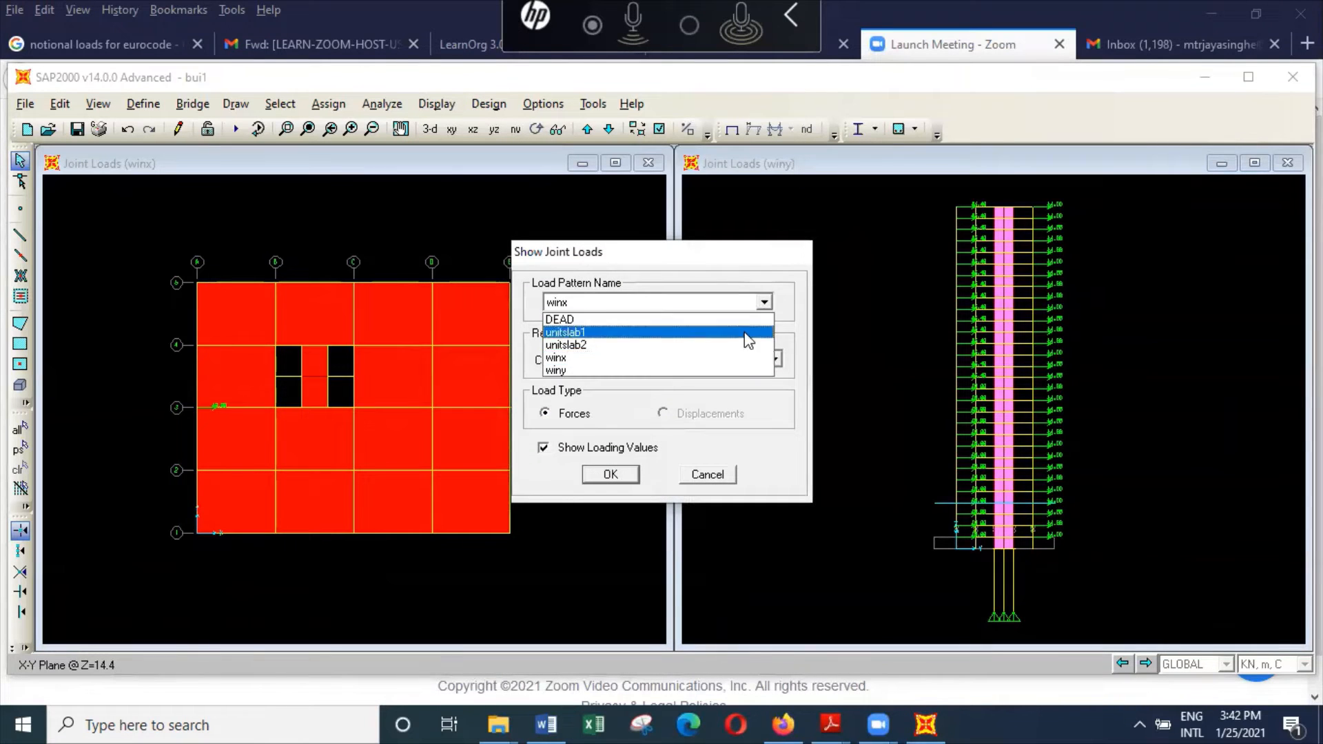
{"action": "left_click", "coordinate": [732, 370]}
{"action": "left_click", "coordinate": [611, 475]}
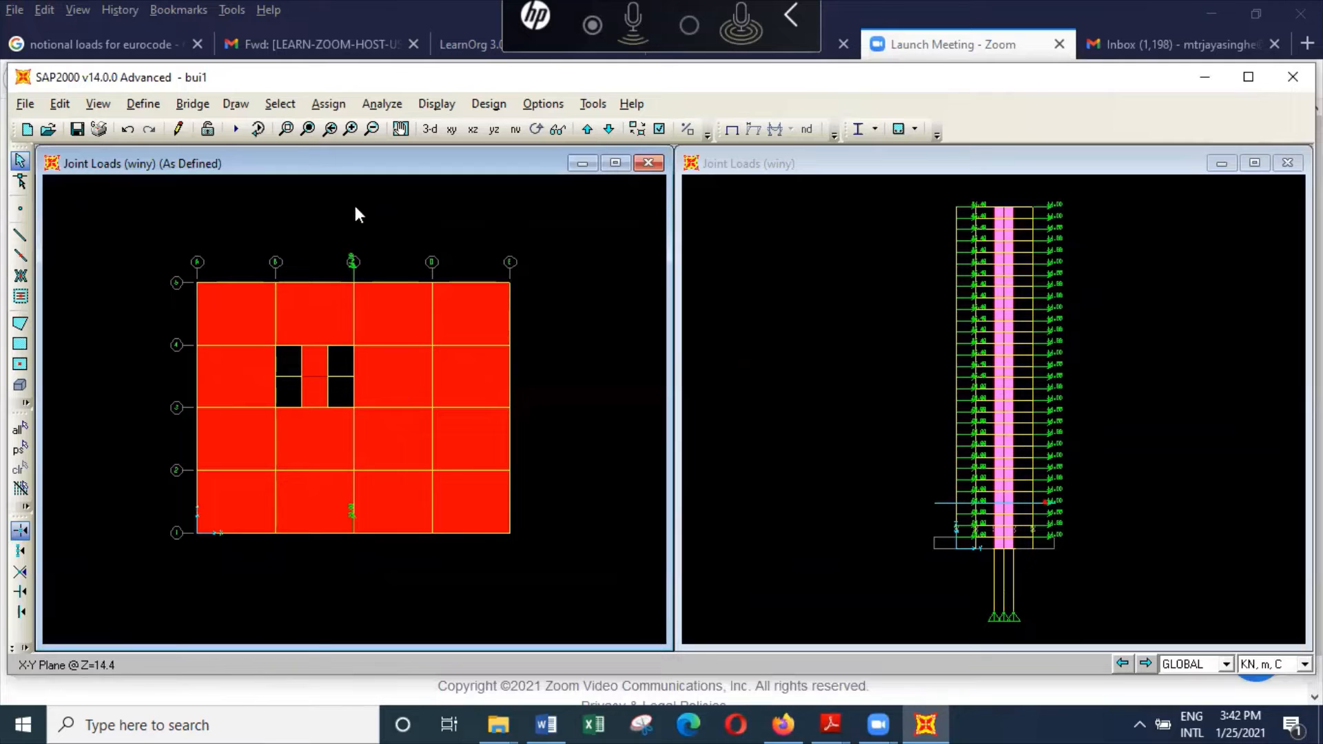
{"action": "left_click", "coordinate": [284, 129]}
{"action": "left_click_drag", "start_coordinate": [322, 217], "coordinate": [407, 345]}
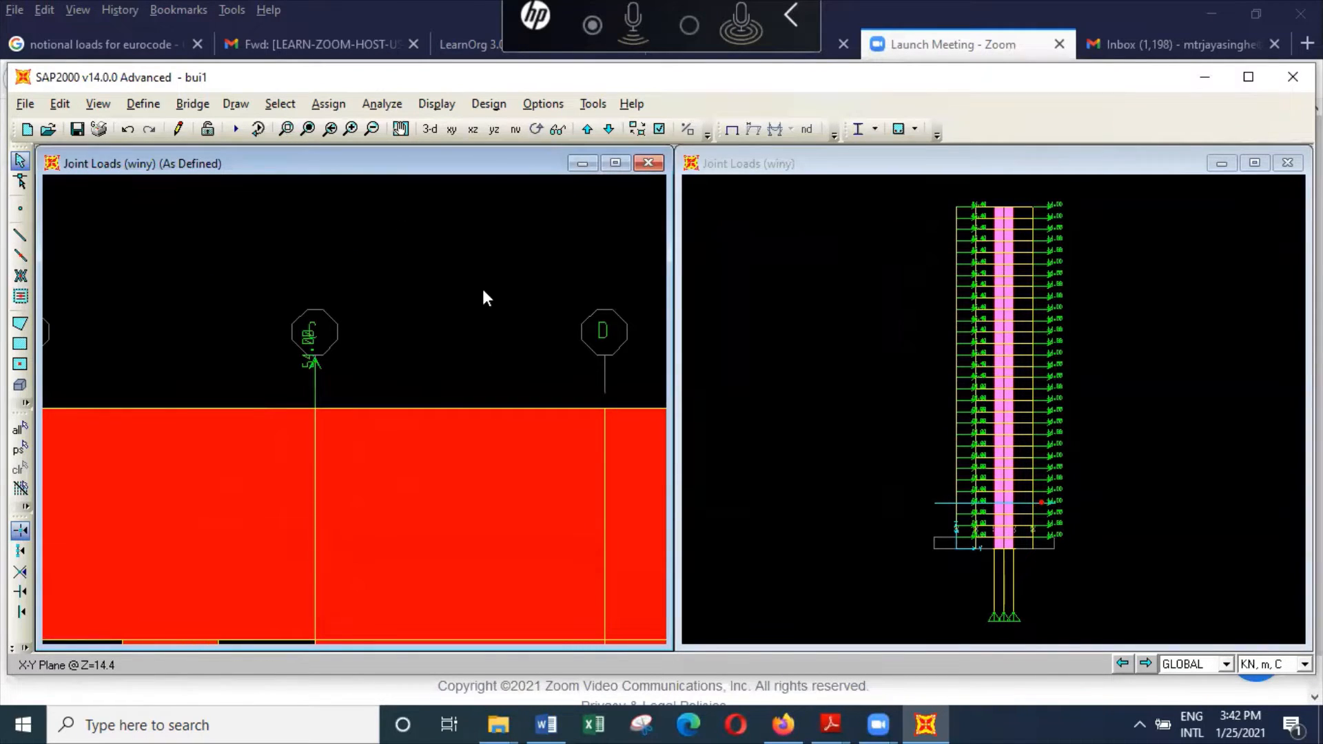
Step: Save the model as a new SAP model file named bui2 in the buildings folder
{"action": "left_click", "coordinate": [26, 104]}
{"action": "left_click", "coordinate": [65, 176]}
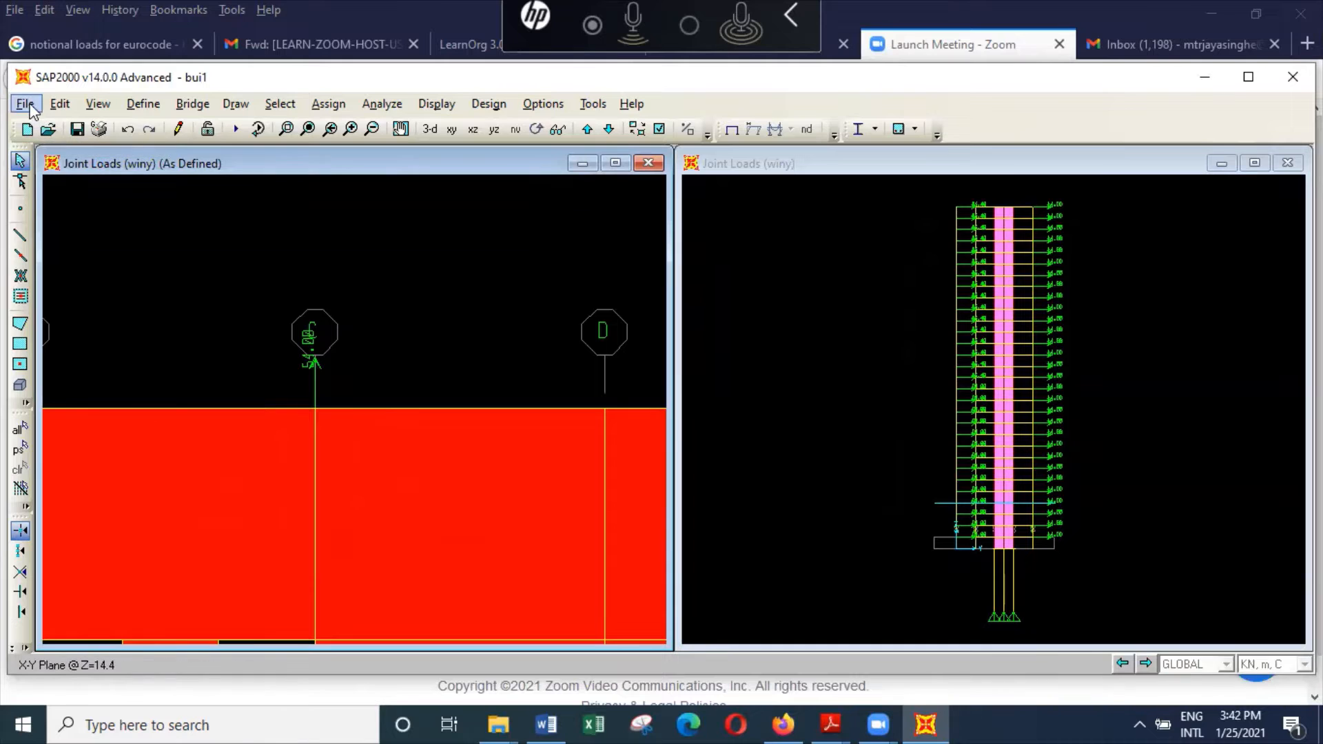
{"action": "left_click", "coordinate": [28, 105]}
{"action": "left_click", "coordinate": [81, 199]}
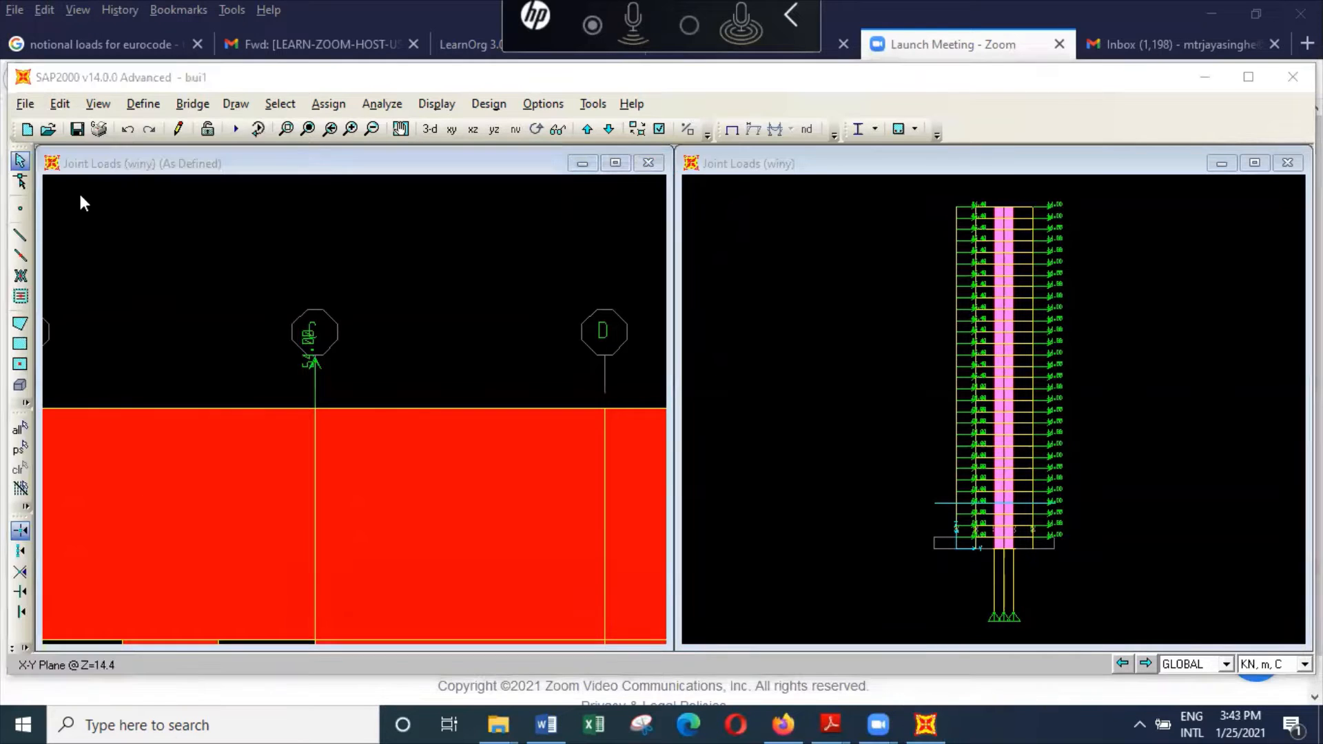
{"action": "left_click", "coordinate": [386, 492]}
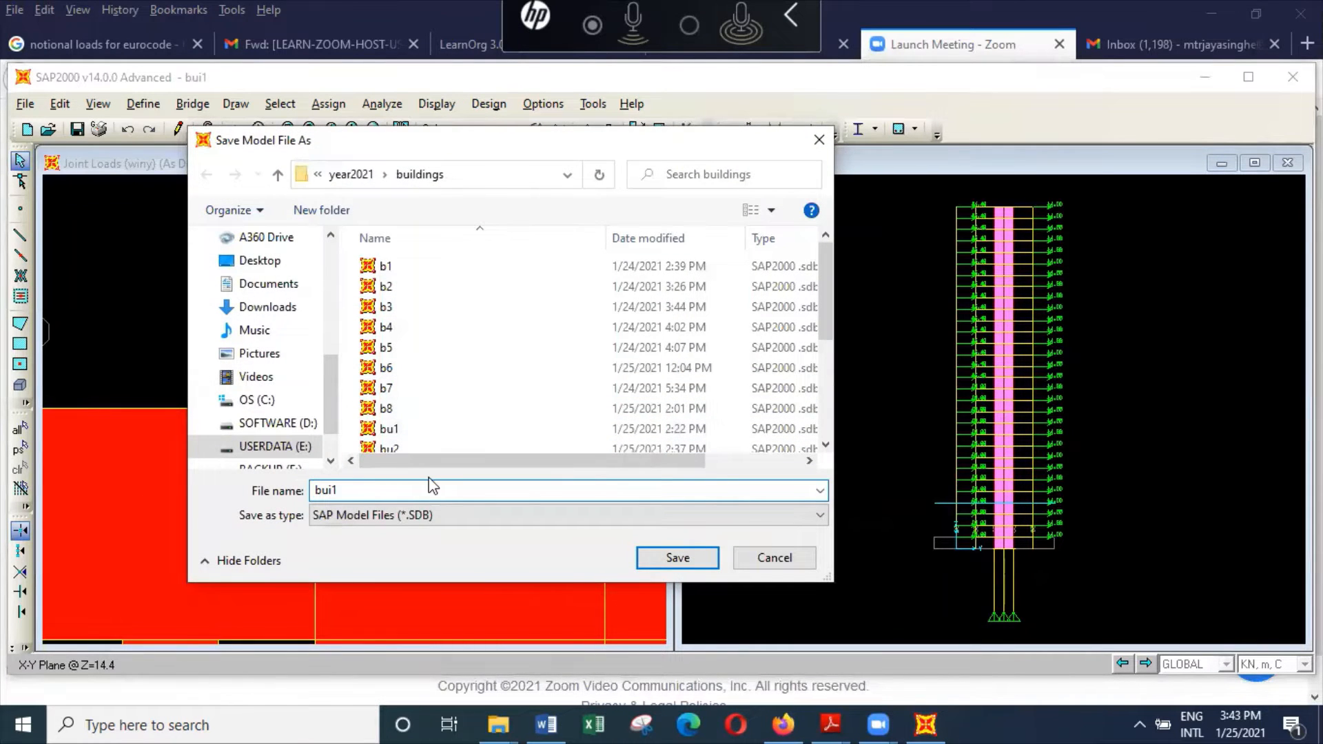
{"action": "key", "text": "BackSpace"}
{"action": "type", "text": "2"}
{"action": "left_click", "coordinate": [682, 558]}
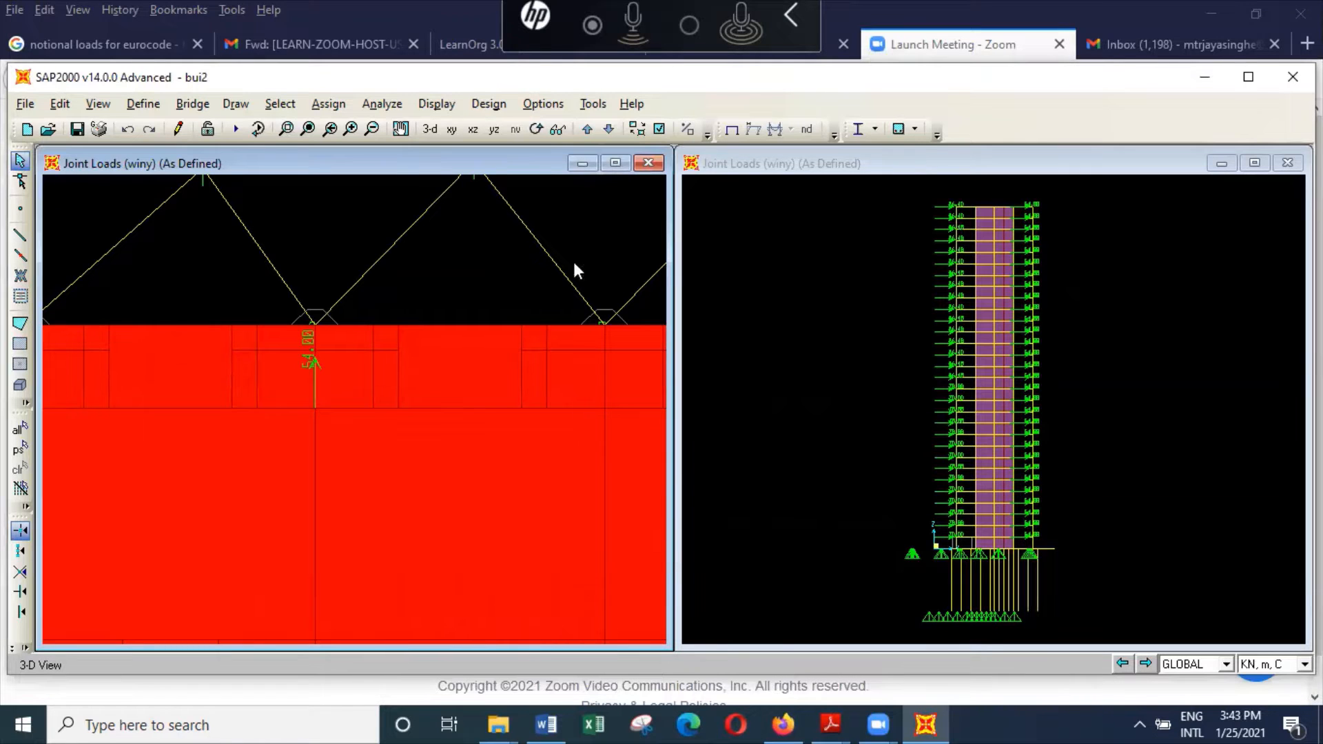
Step: Run the analysis for the DEAD, MODAL, unitslab1, unitslab2, winx and winy load cases
{"action": "left_click", "coordinate": [382, 104]}
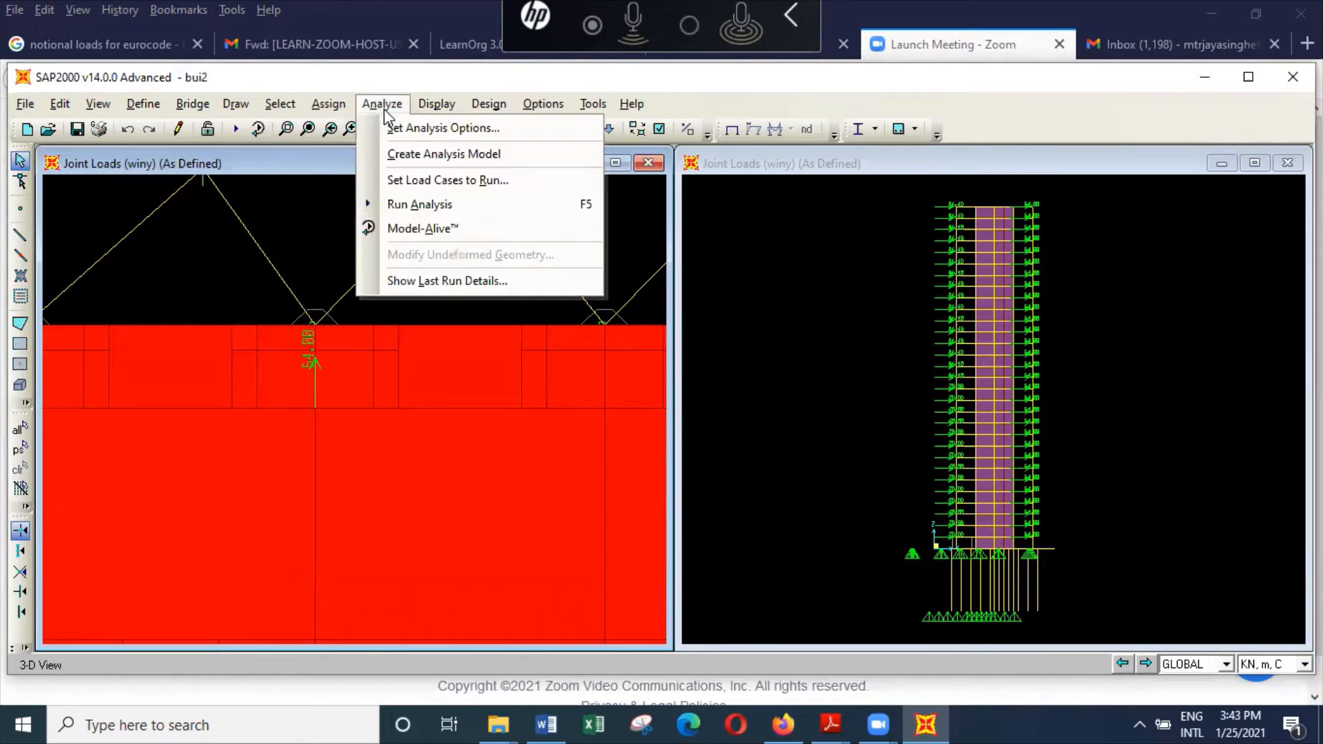
{"action": "left_click", "coordinate": [456, 204]}
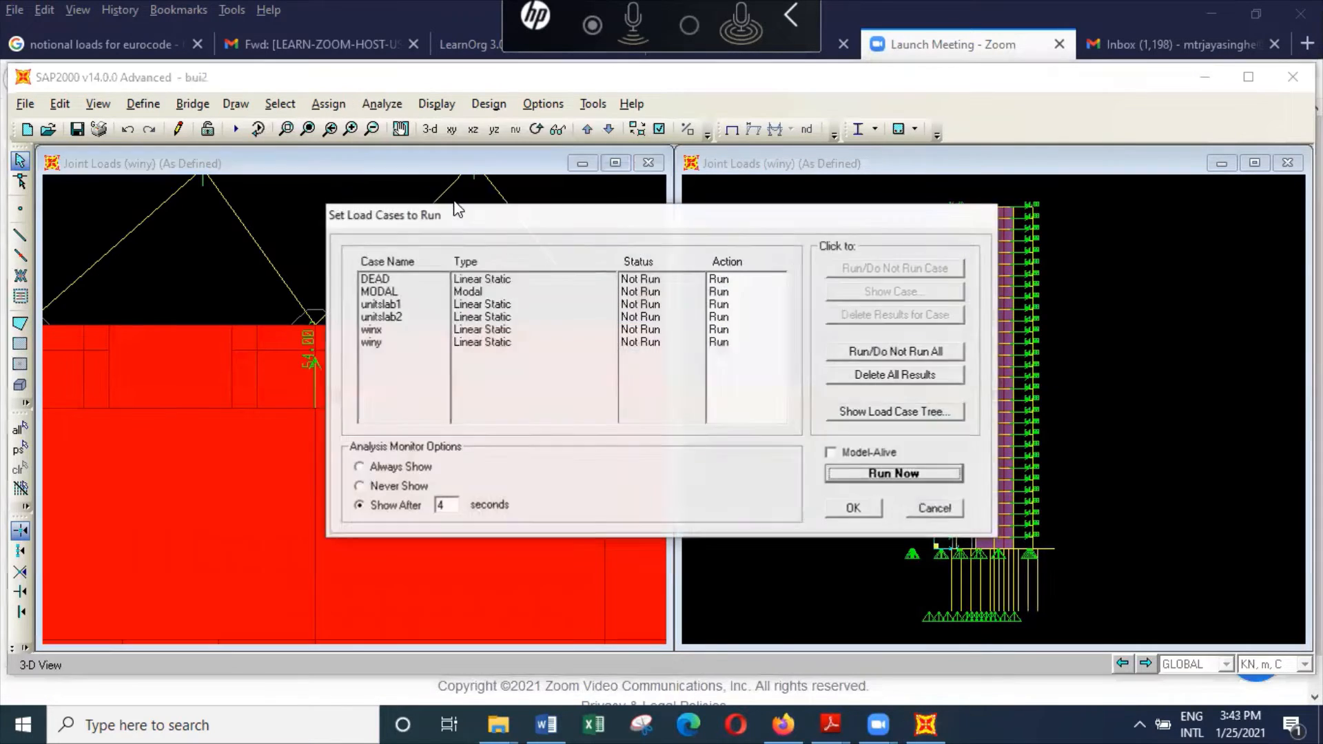
{"action": "left_click", "coordinate": [915, 471]}
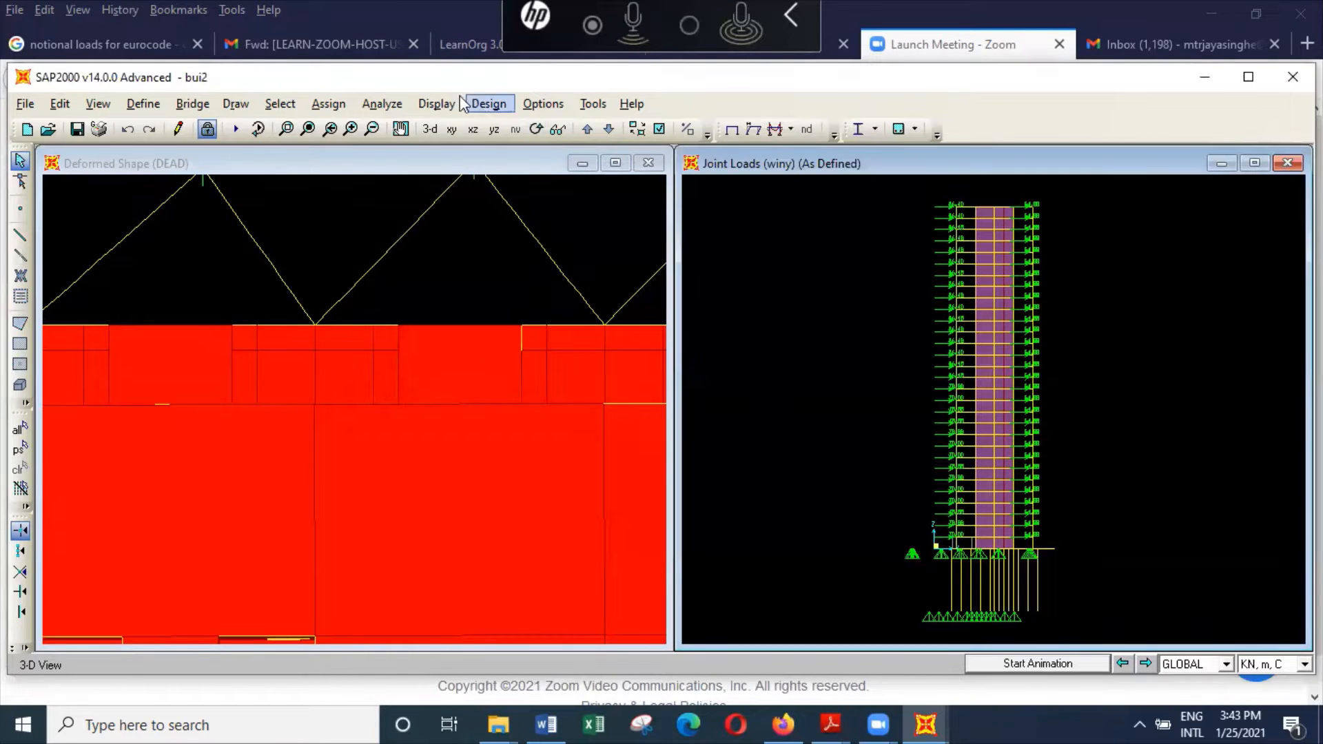
Step: Set the joint loads view to the X-Z plane at Y=-1.5 and show the deformed shape in 3D
{"action": "left_click", "coordinate": [437, 103]}
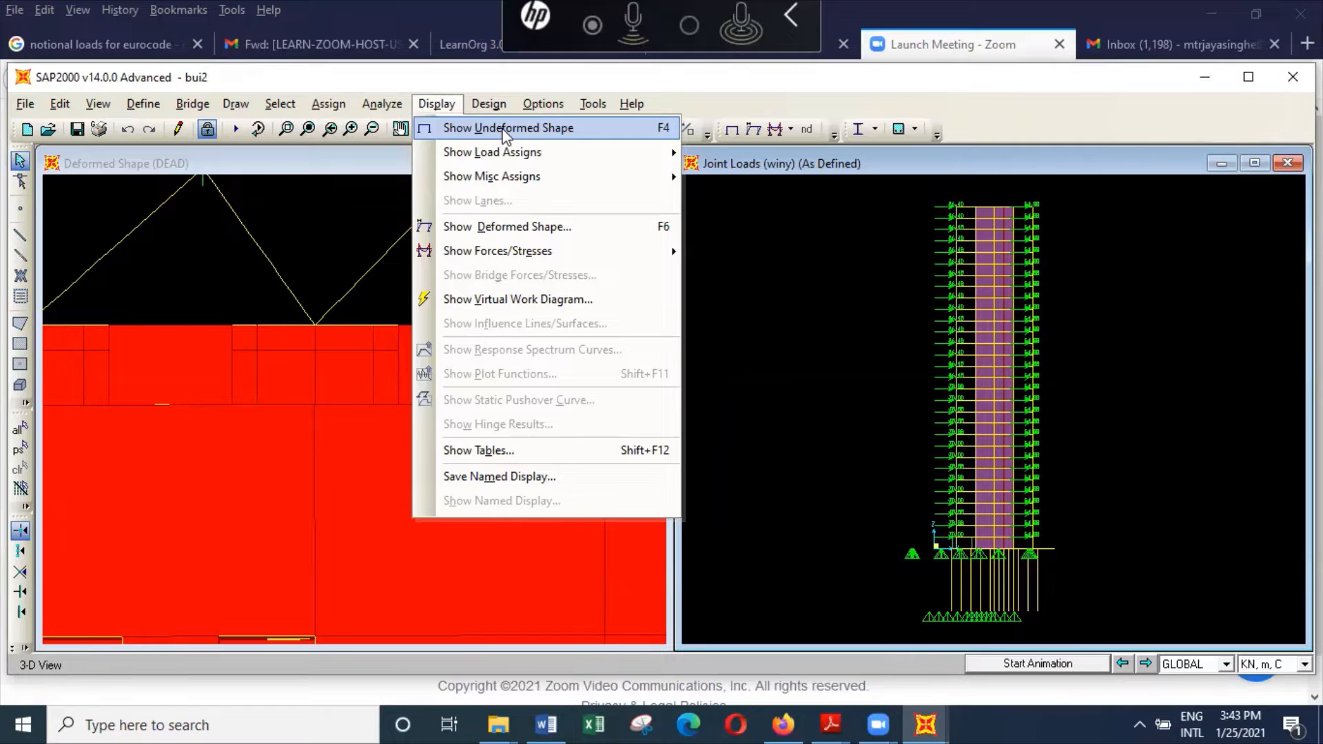
{"action": "left_click", "coordinate": [98, 103]}
{"action": "left_click", "coordinate": [98, 103]}
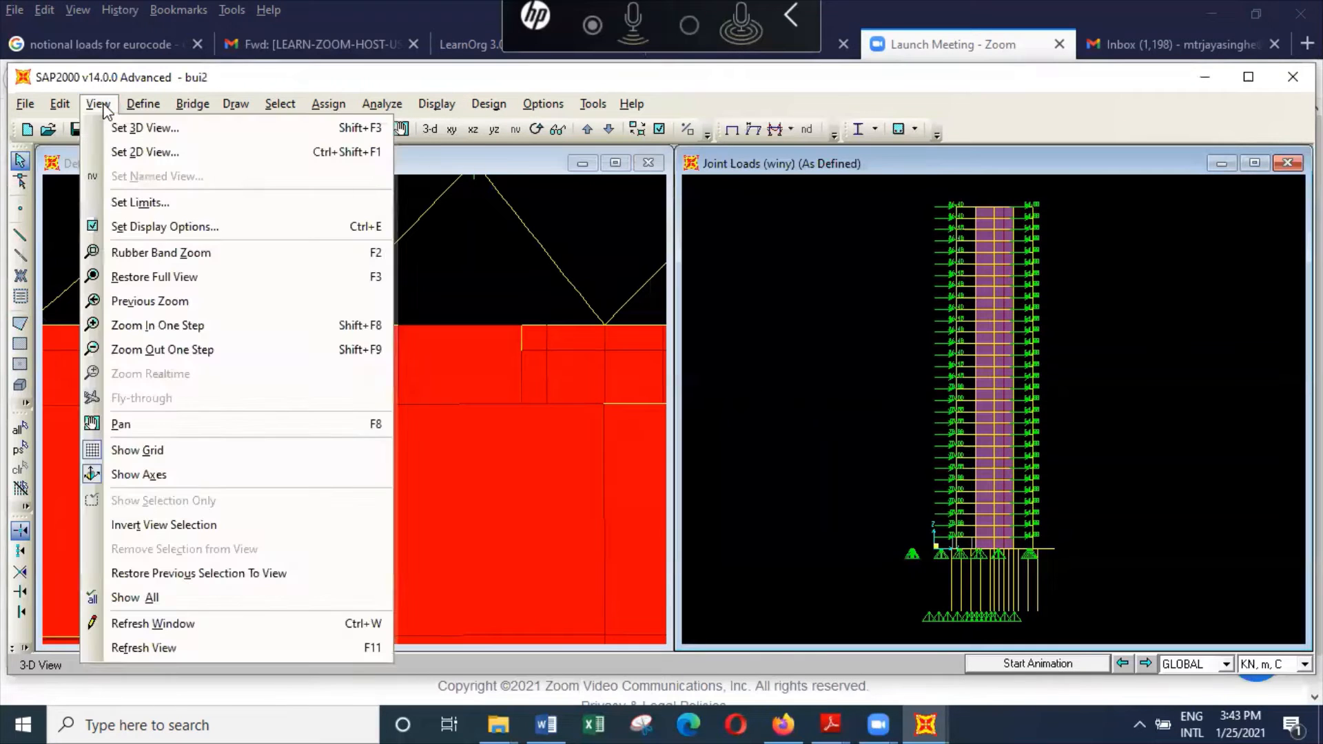
{"action": "left_click", "coordinate": [152, 152]}
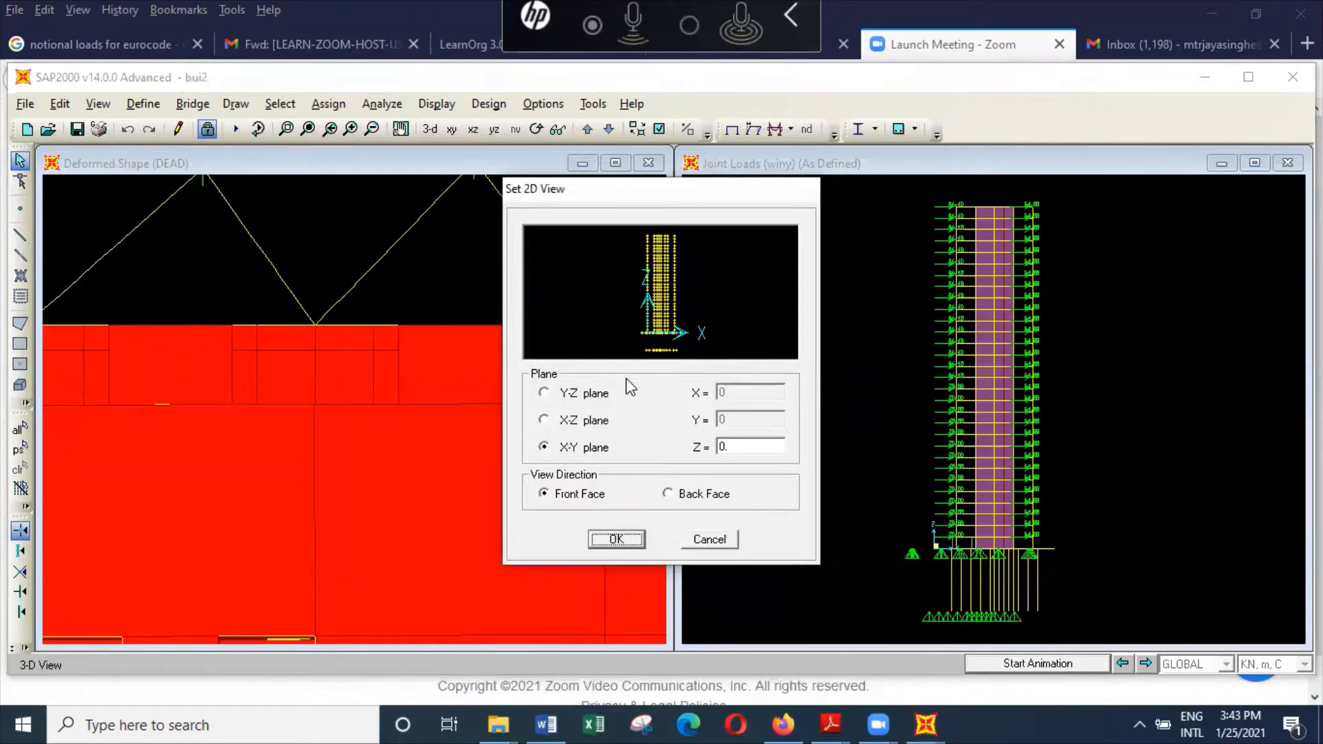
{"action": "left_click", "coordinate": [600, 395]}
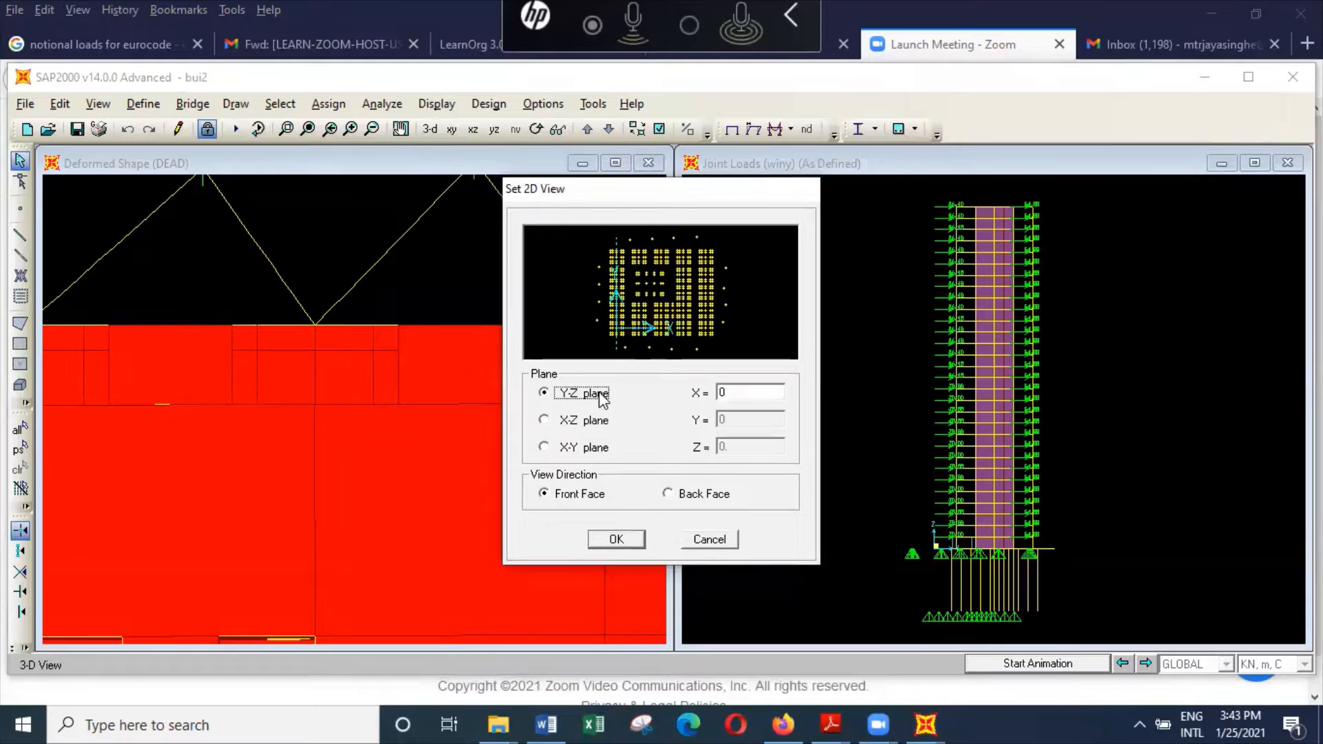
{"action": "left_click", "coordinate": [613, 332]}
{"action": "left_click", "coordinate": [598, 422]}
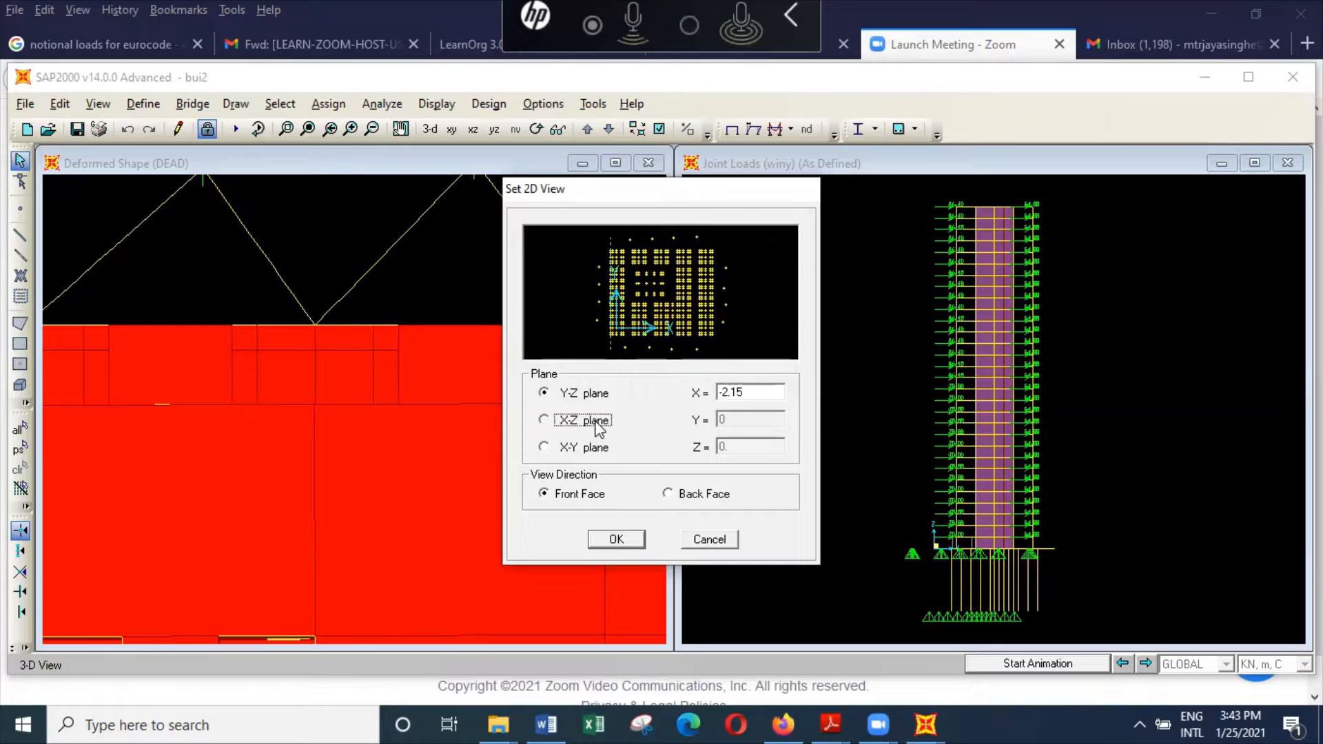
{"action": "left_click", "coordinate": [616, 334]}
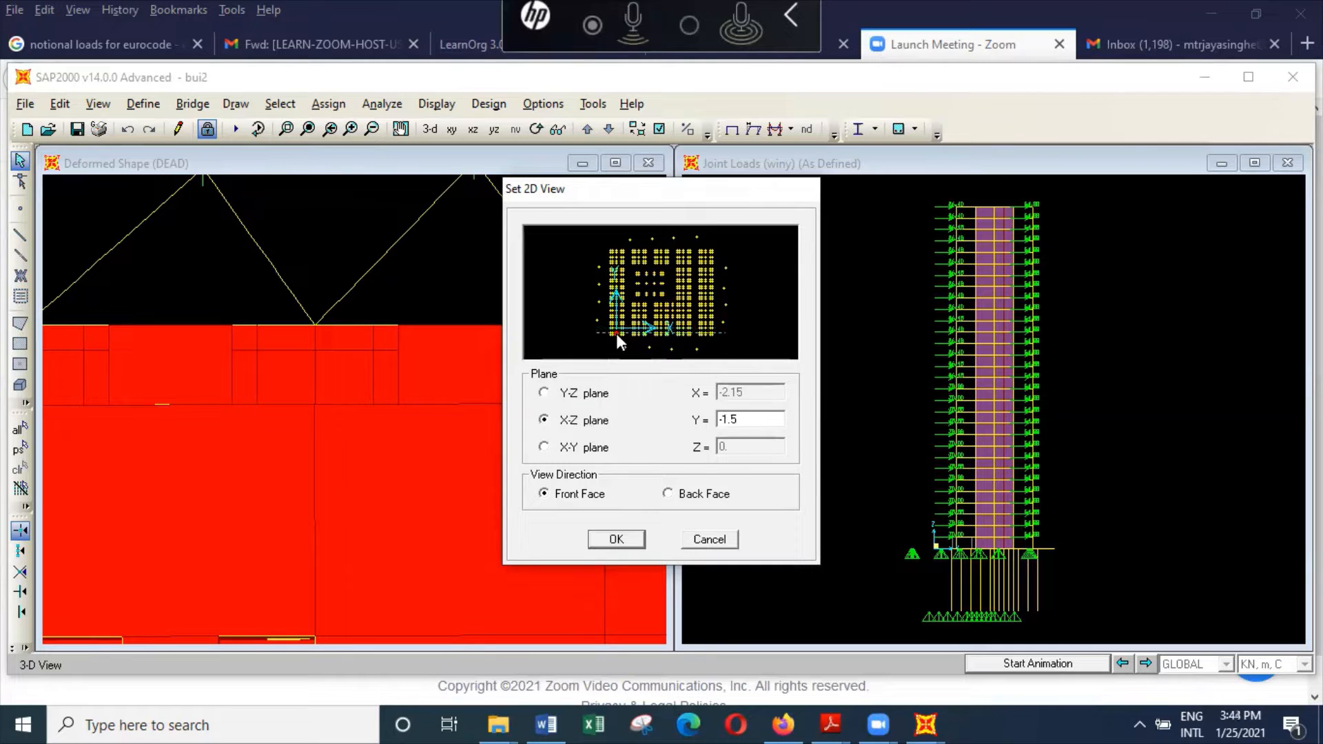
{"action": "left_click", "coordinate": [633, 541]}
{"action": "left_click", "coordinate": [513, 270]}
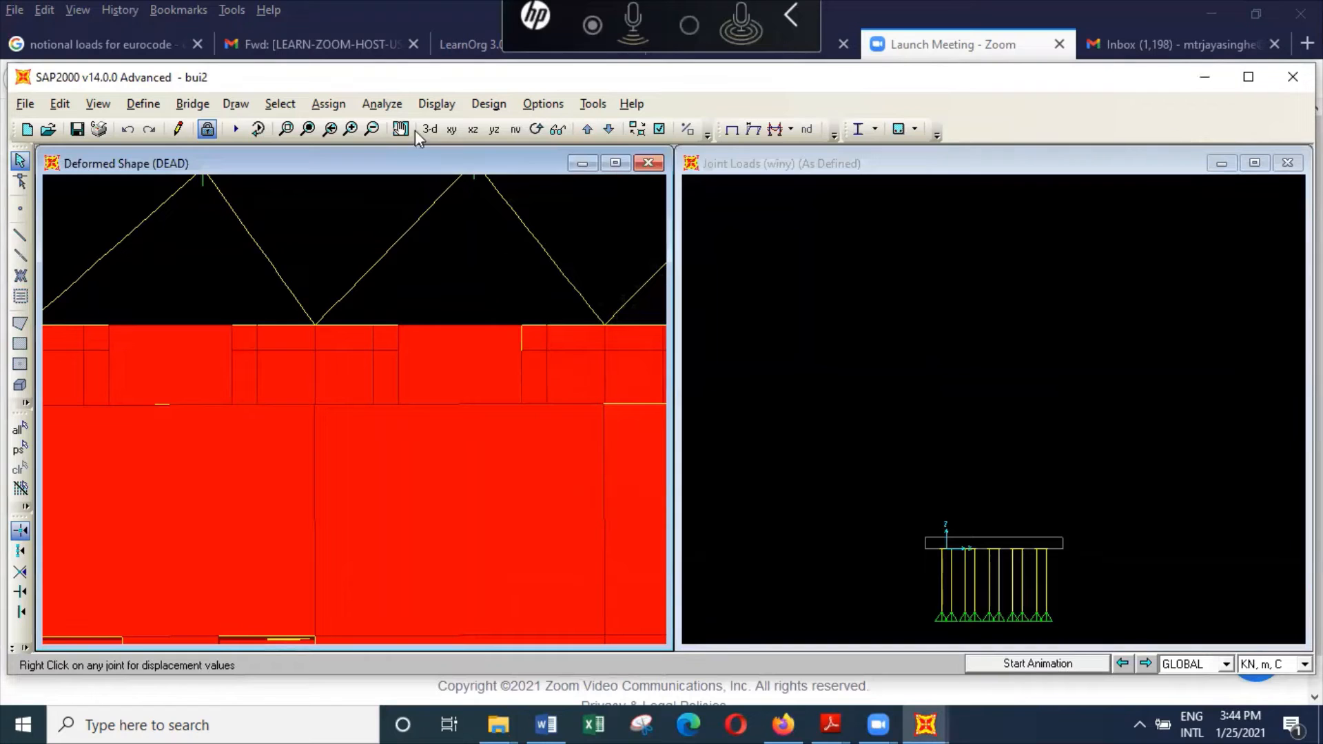
{"action": "left_click", "coordinate": [437, 129]}
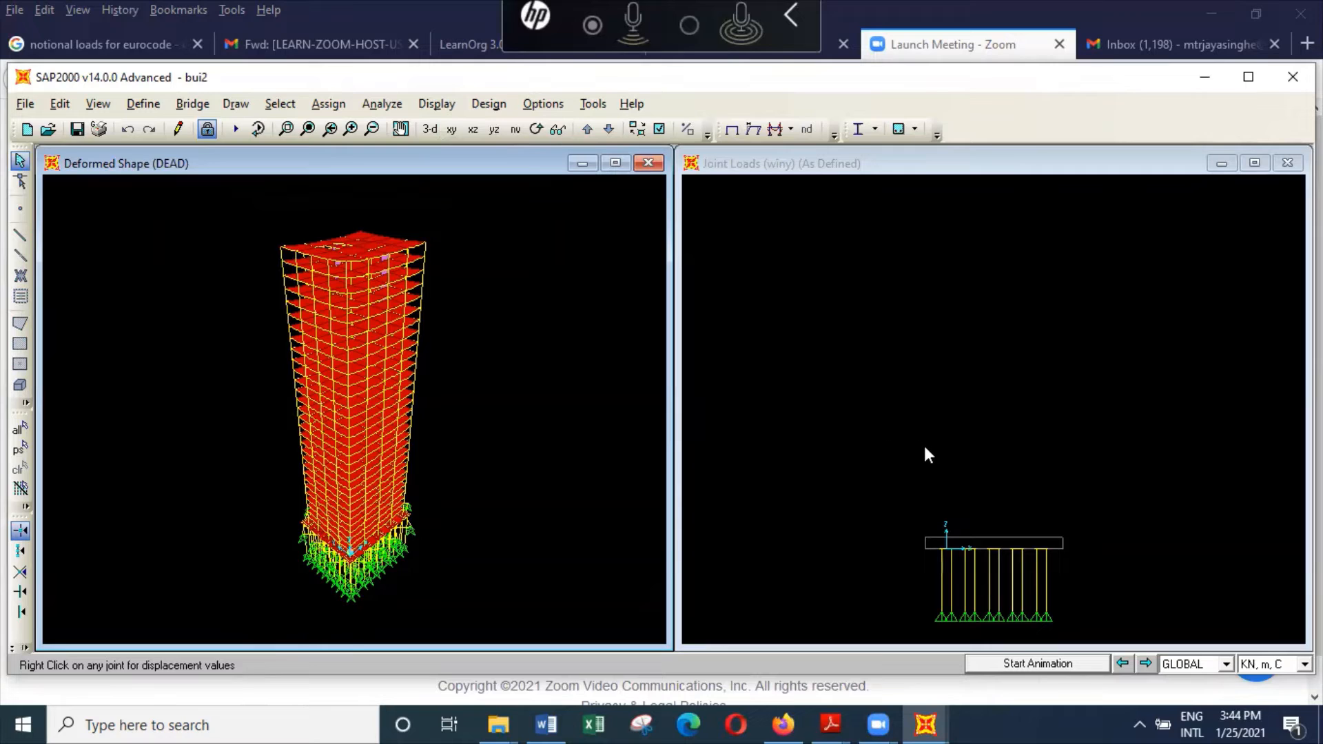
Step: Display the filled axial force diagram for the winx case on the piles in the X-Z plane at Y=-1.5
{"action": "left_click", "coordinate": [1090, 631]}
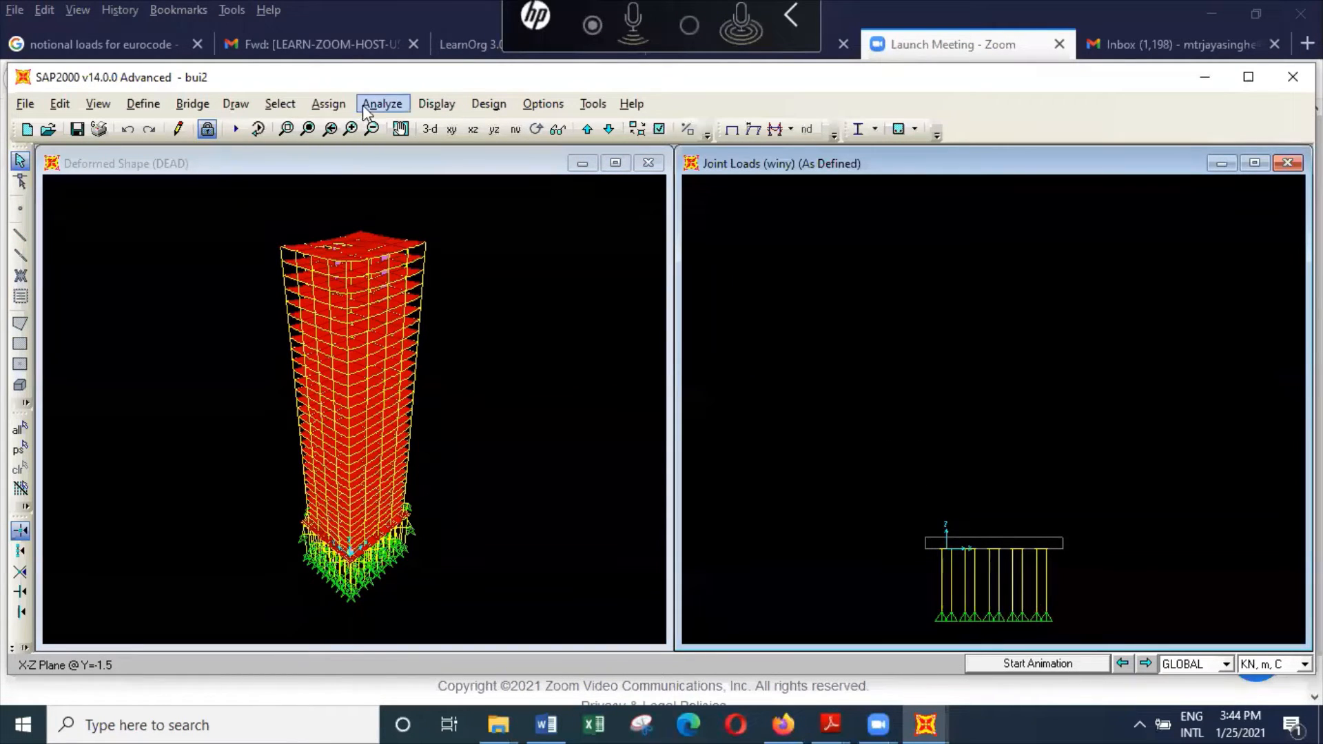
{"action": "left_click", "coordinate": [426, 105]}
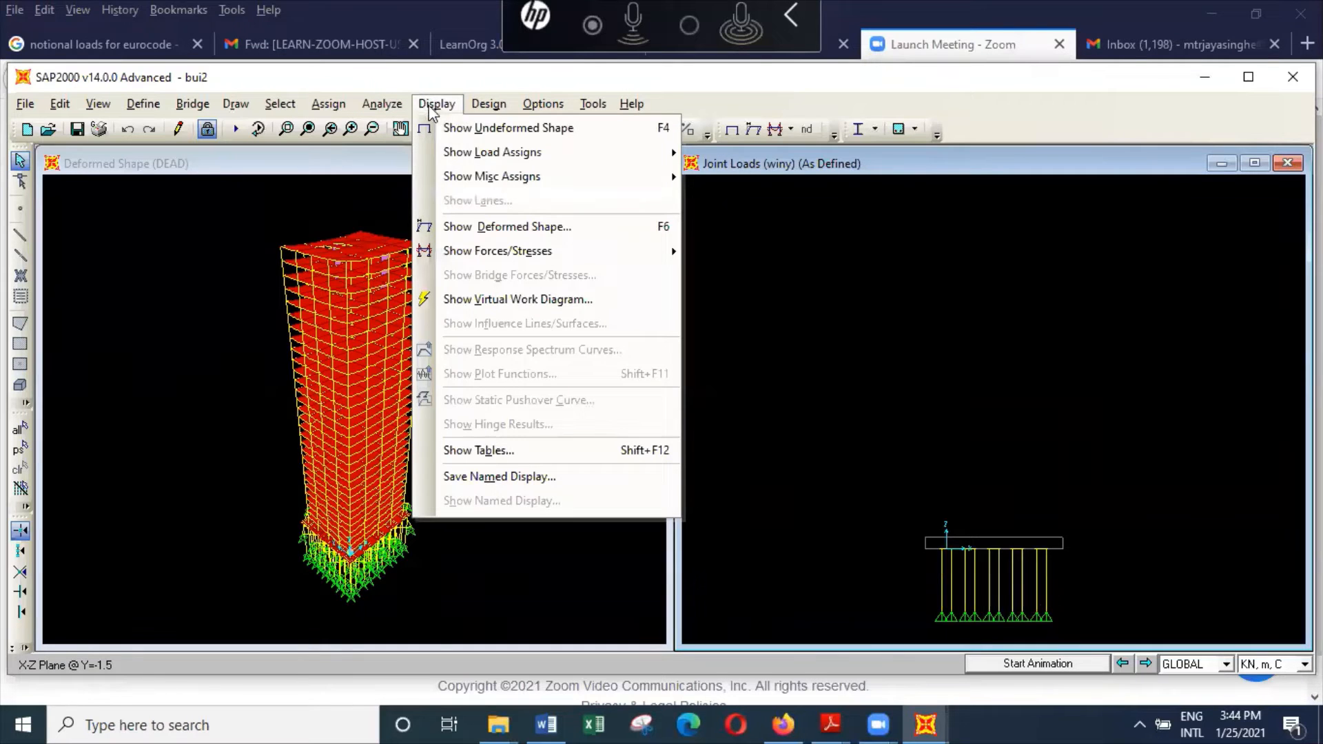
{"action": "mouse_move", "coordinate": [586, 251]}
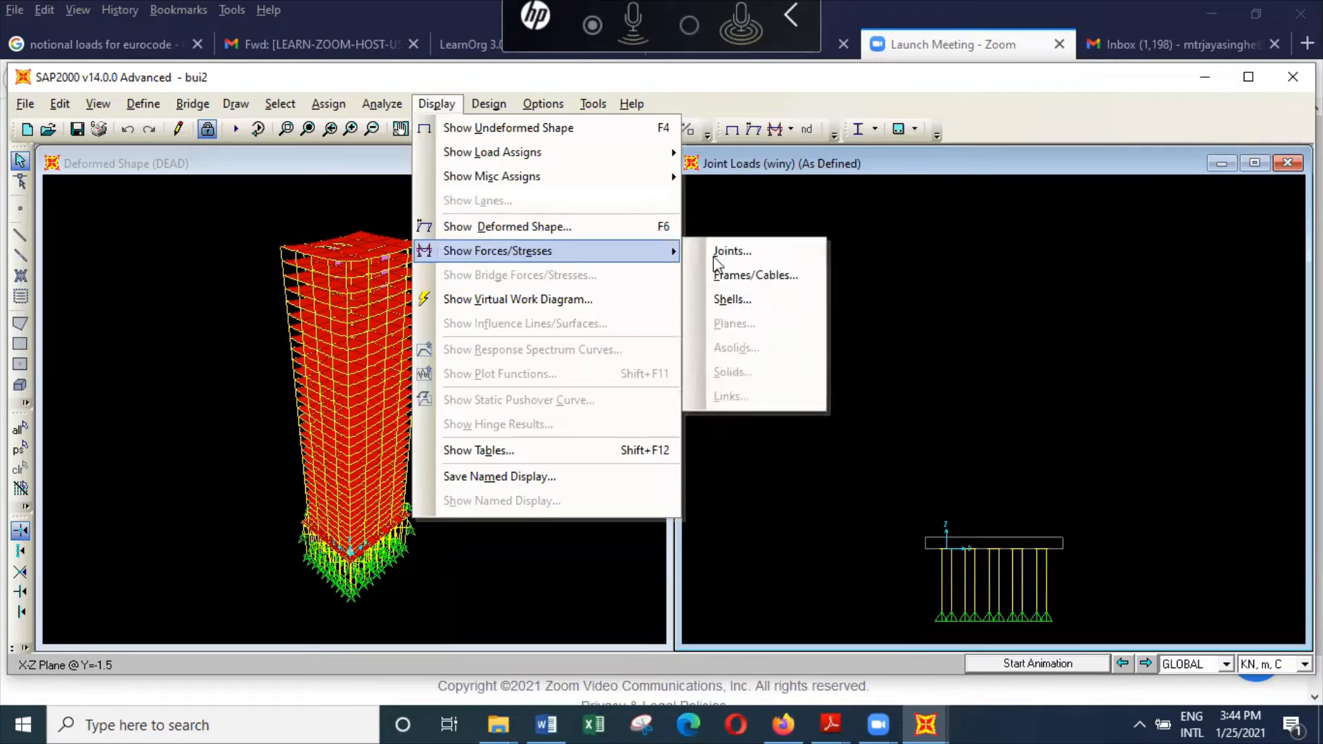
{"action": "left_click", "coordinate": [783, 276]}
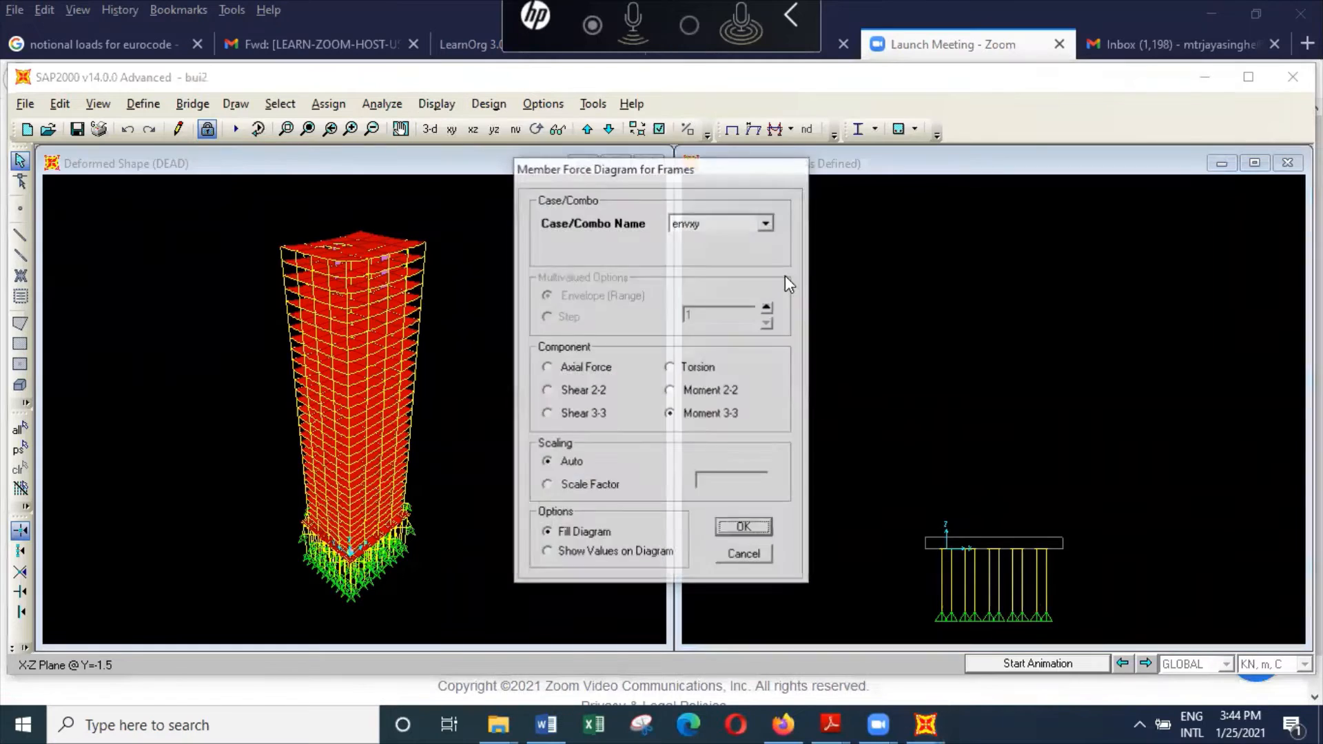
{"action": "left_click", "coordinate": [767, 224]}
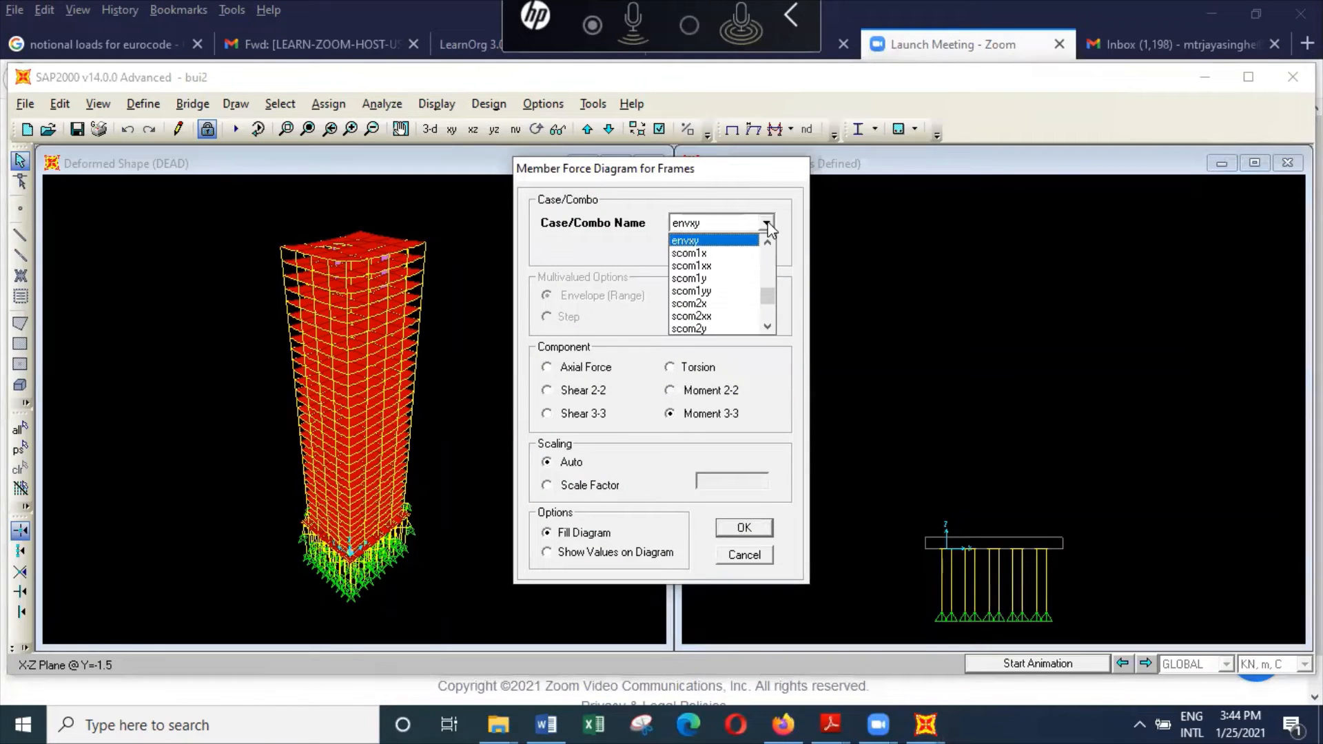
{"action": "left_click", "coordinate": [767, 244]}
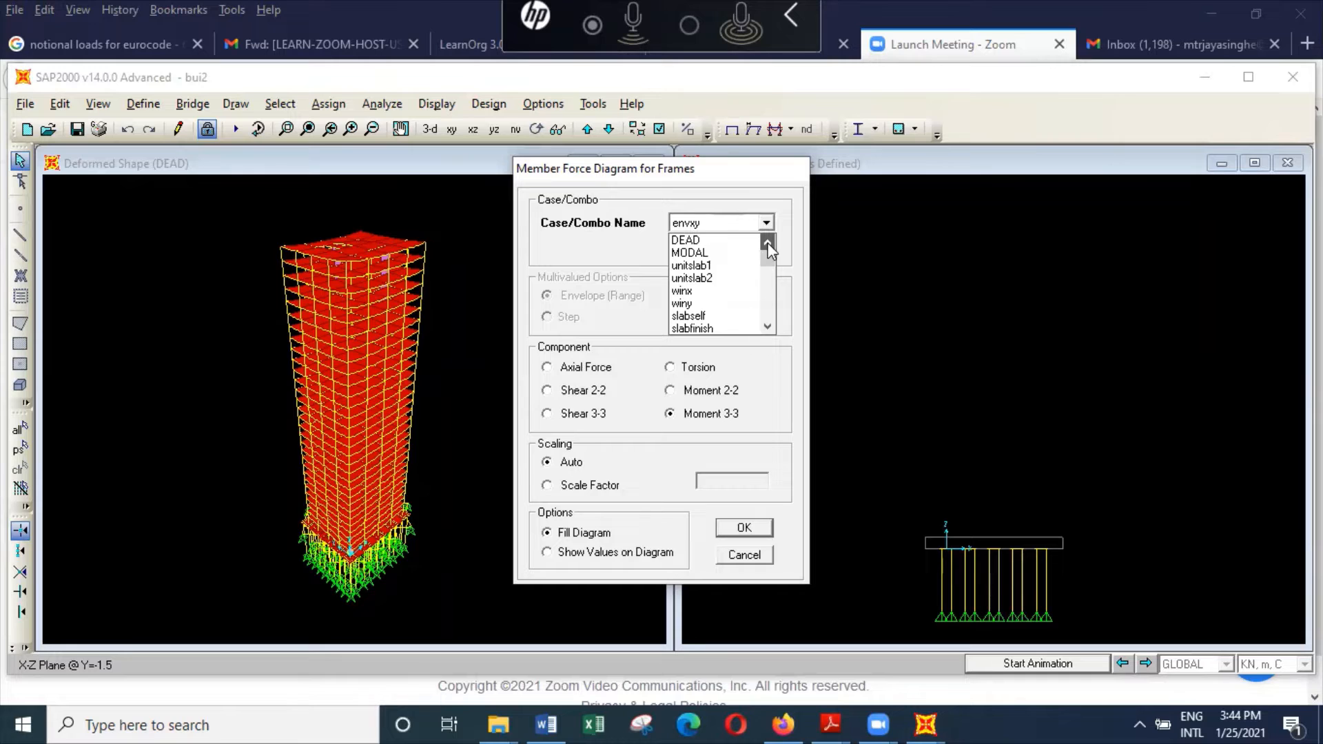
{"action": "left_click", "coordinate": [729, 291]}
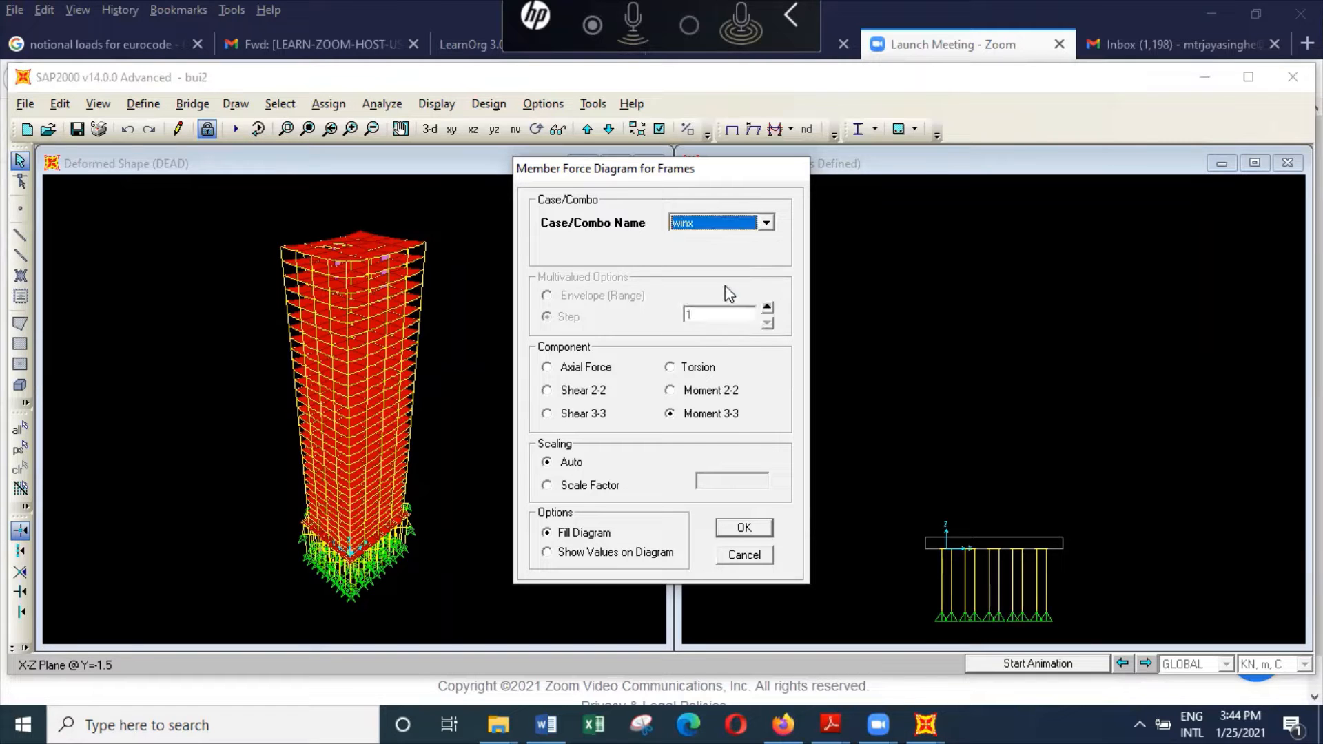
{"action": "left_click", "coordinate": [575, 367]}
{"action": "left_click", "coordinate": [745, 527]}
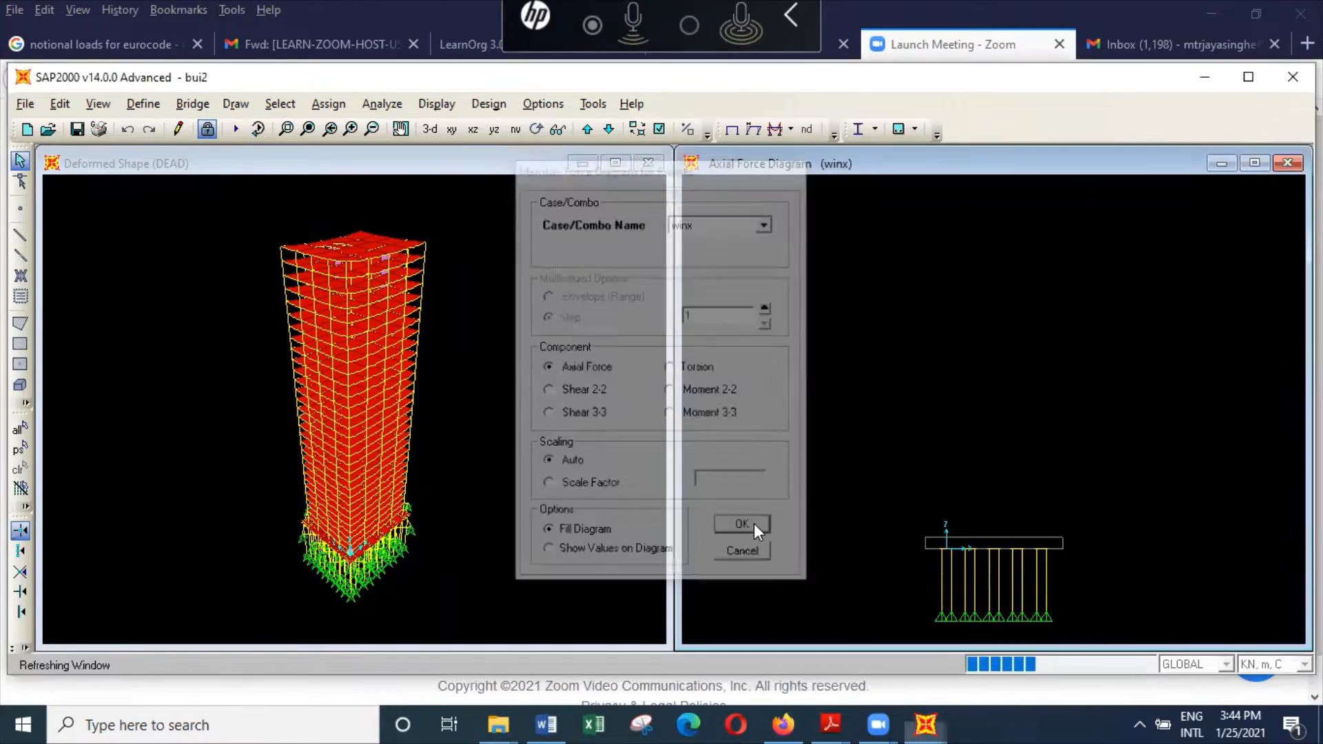
{"action": "left_click", "coordinate": [290, 135]}
{"action": "left_click_drag", "start_coordinate": [933, 531], "coordinate": [1055, 624]}
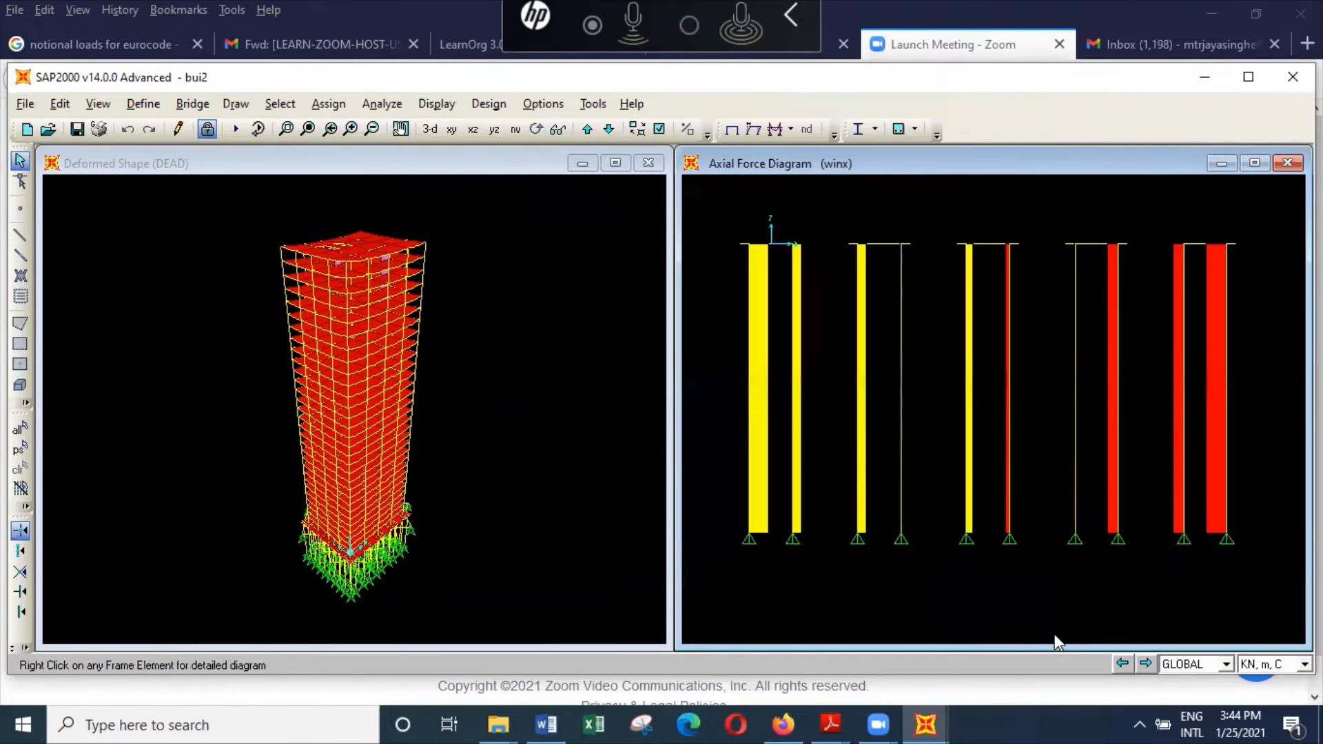
Step: Inspect the detailed winx axial force diagrams of the two piles nearest the origin, one after the other
{"action": "left_click", "coordinate": [750, 360]}
{"action": "left_click", "coordinate": [749, 360]}
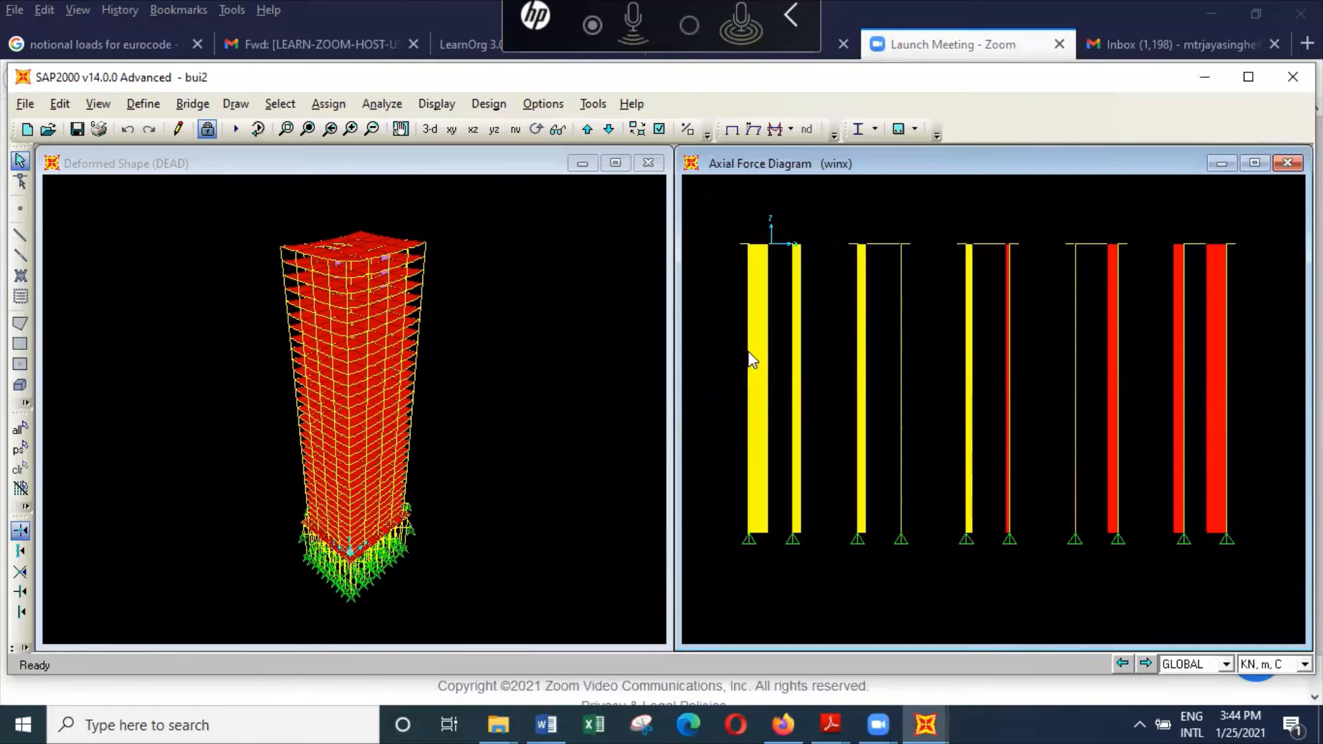
{"action": "right_click", "coordinate": [749, 359]}
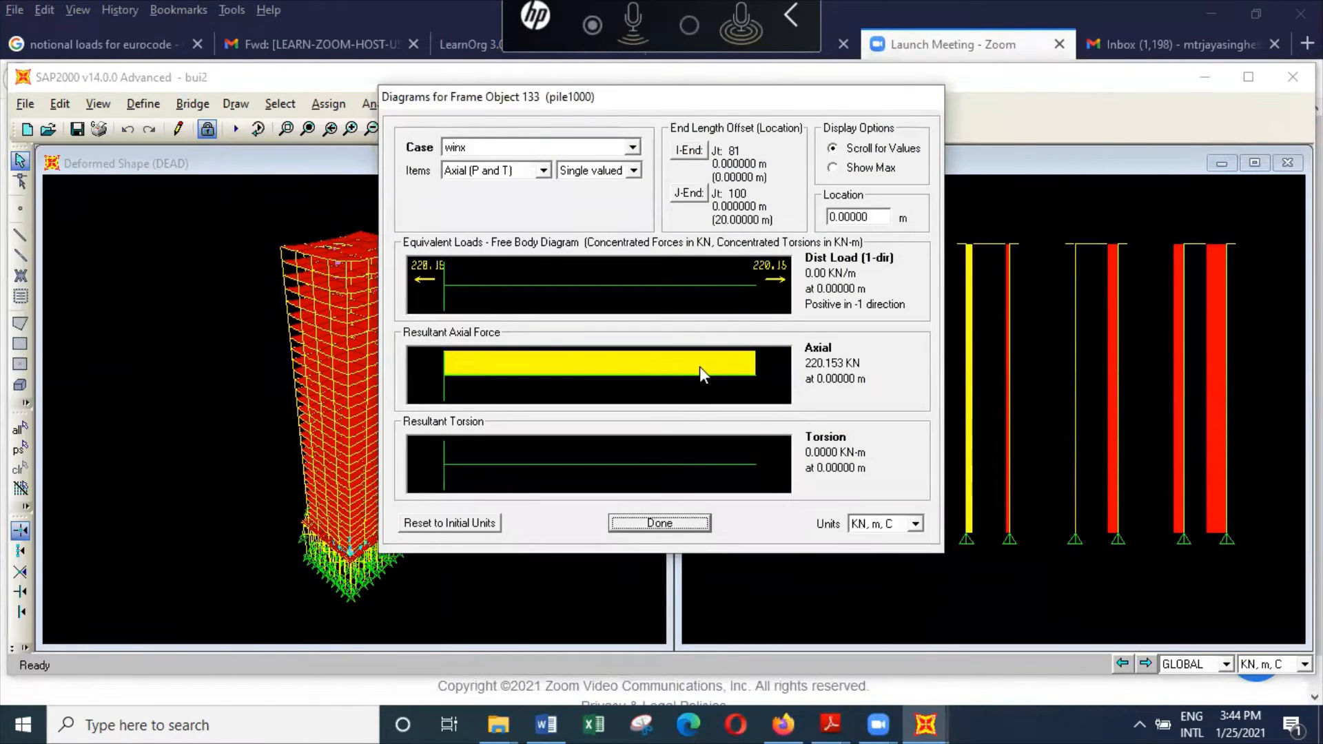
{"action": "left_click", "coordinate": [690, 525]}
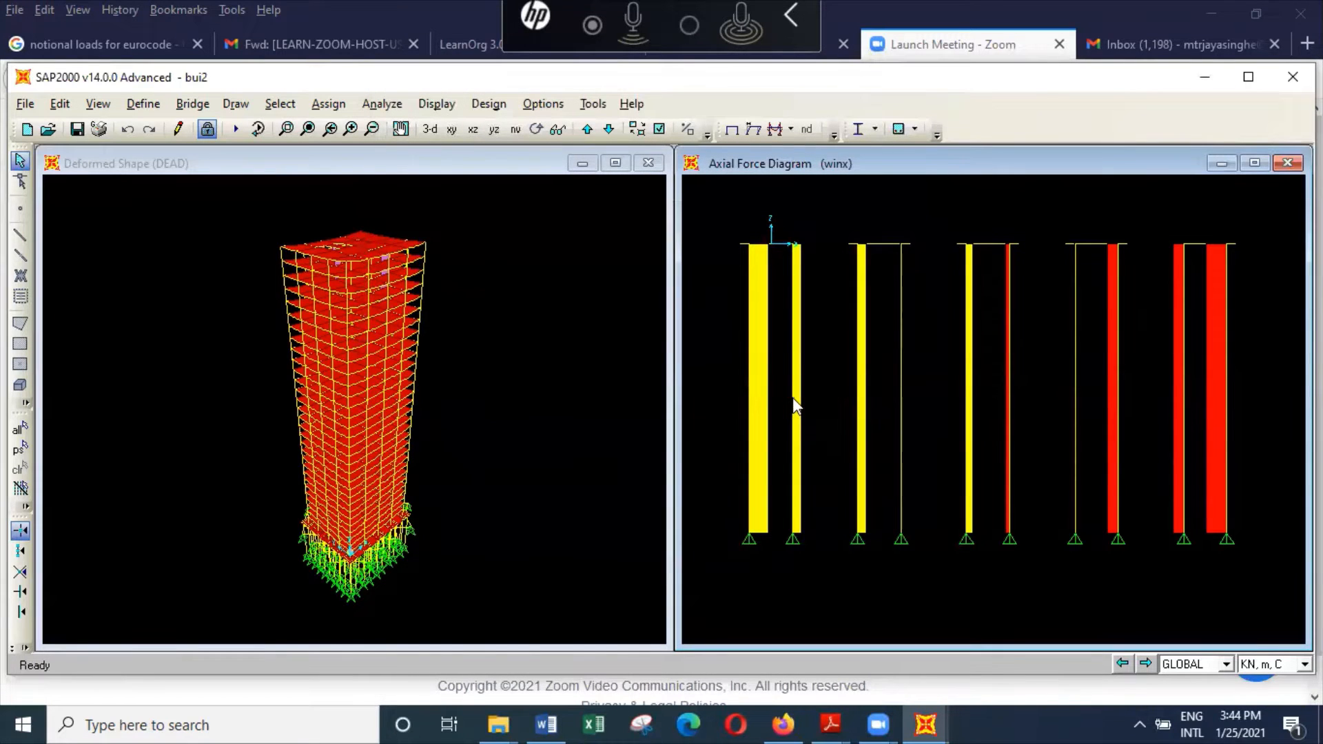
{"action": "left_click", "coordinate": [793, 398]}
{"action": "right_click", "coordinate": [793, 398]}
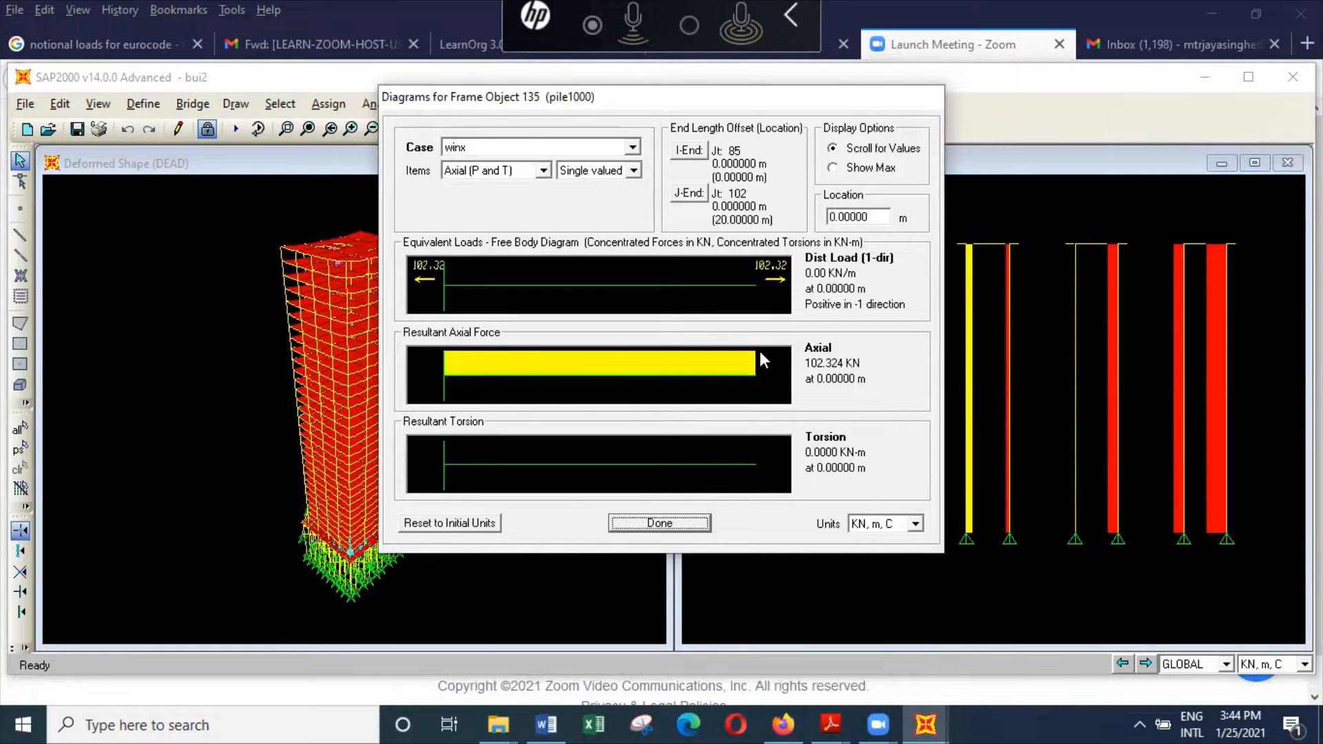
{"action": "left_click", "coordinate": [681, 527]}
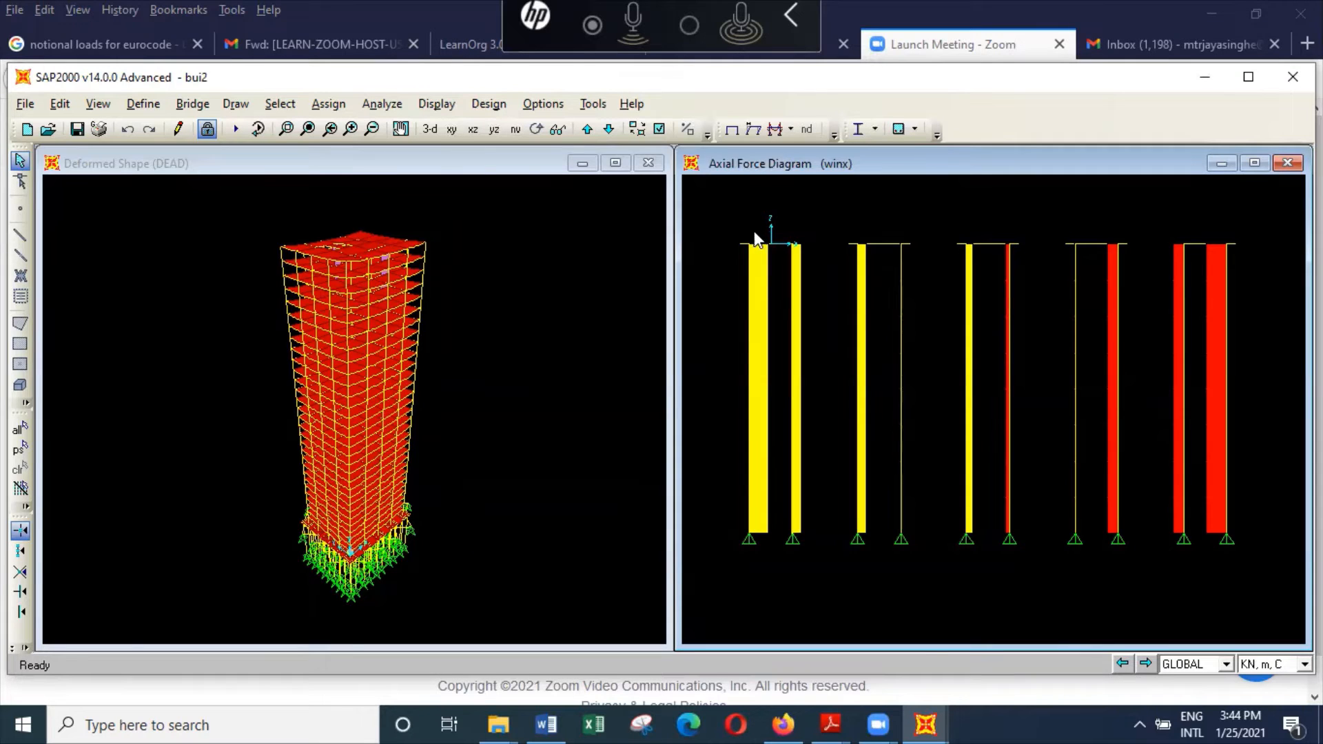
Step: Inspect the detailed winx axial force diagrams of the farthest pile from the origin and the pile nearest it
{"action": "mouse_move", "coordinate": [751, 238]}
{"action": "right_click", "coordinate": [1226, 274]}
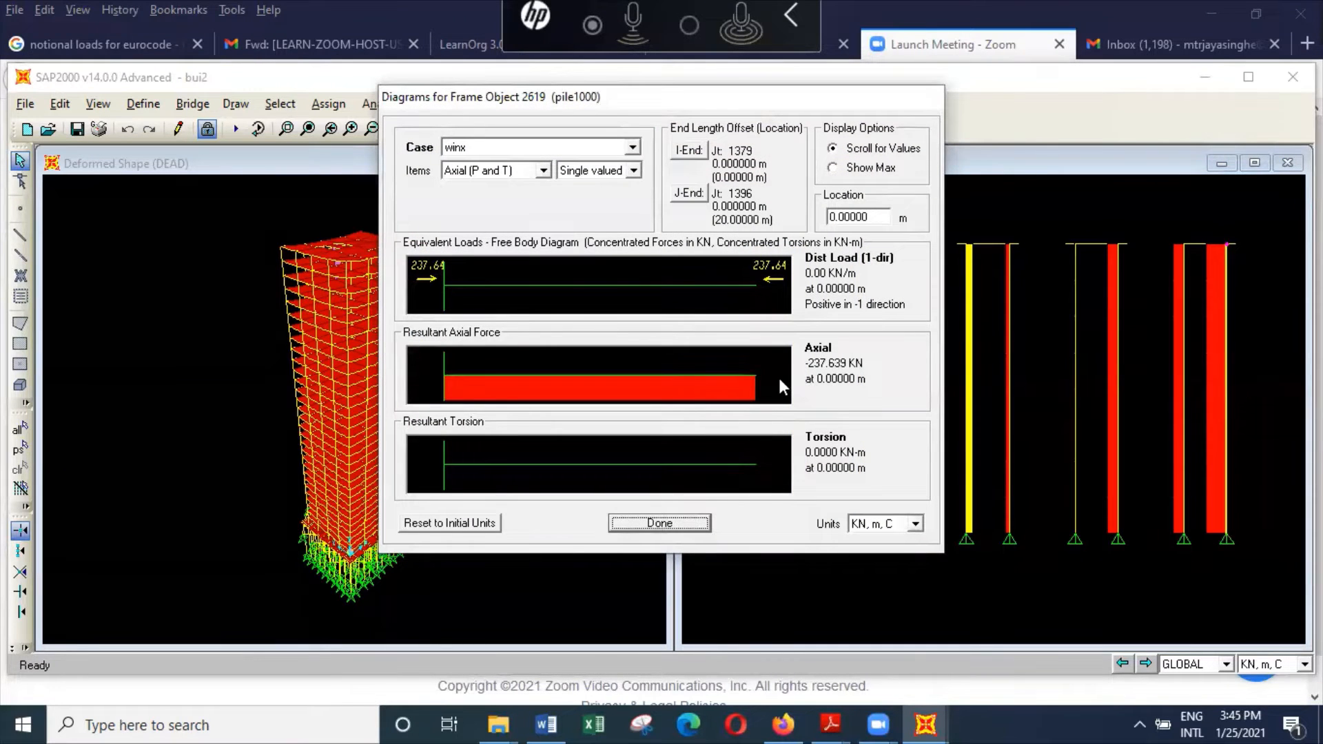
{"action": "left_click", "coordinate": [704, 523]}
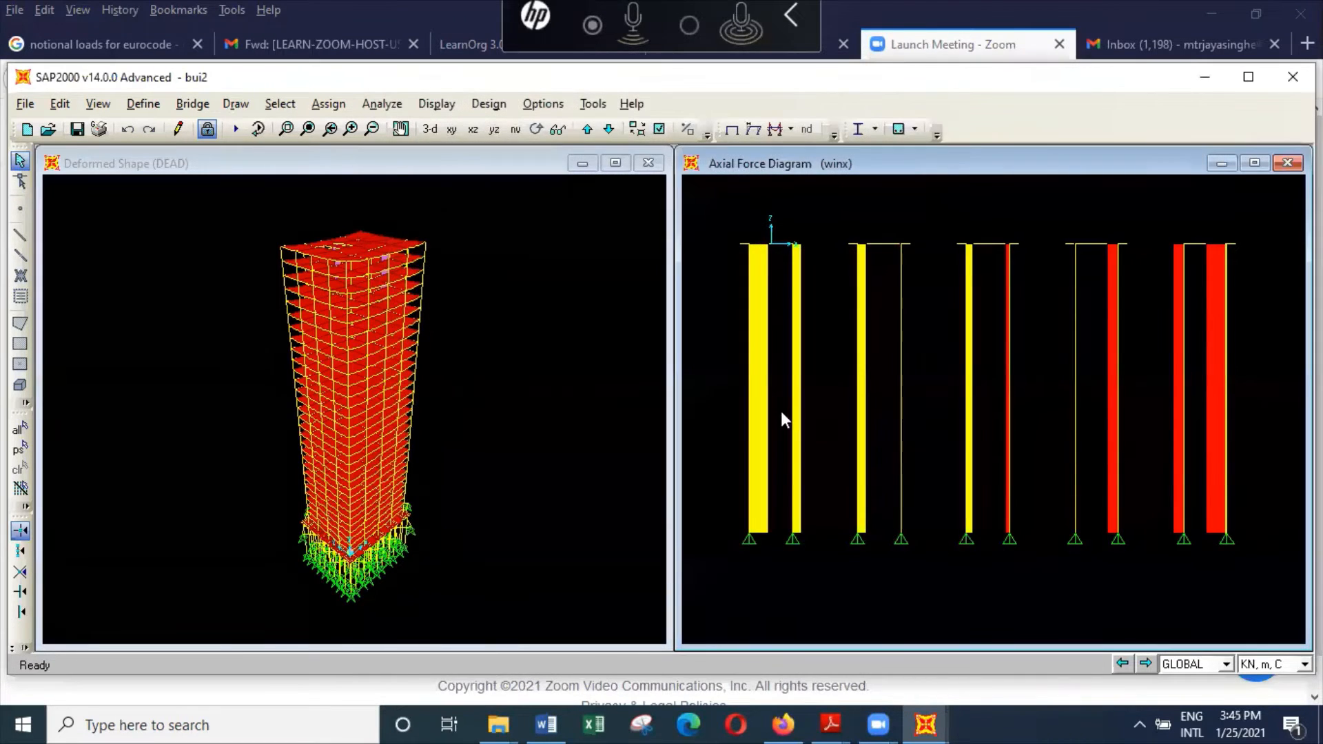
{"action": "right_click", "coordinate": [754, 400]}
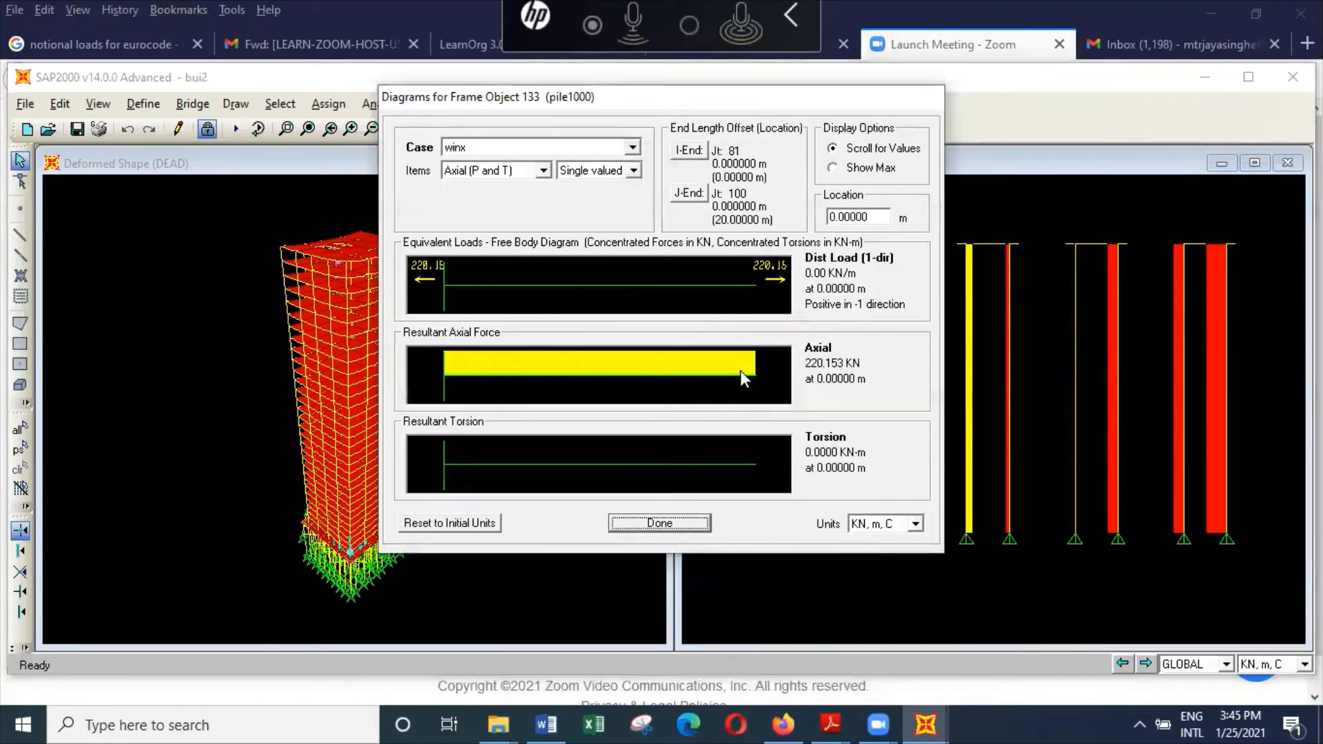
{"action": "left_click", "coordinate": [703, 521]}
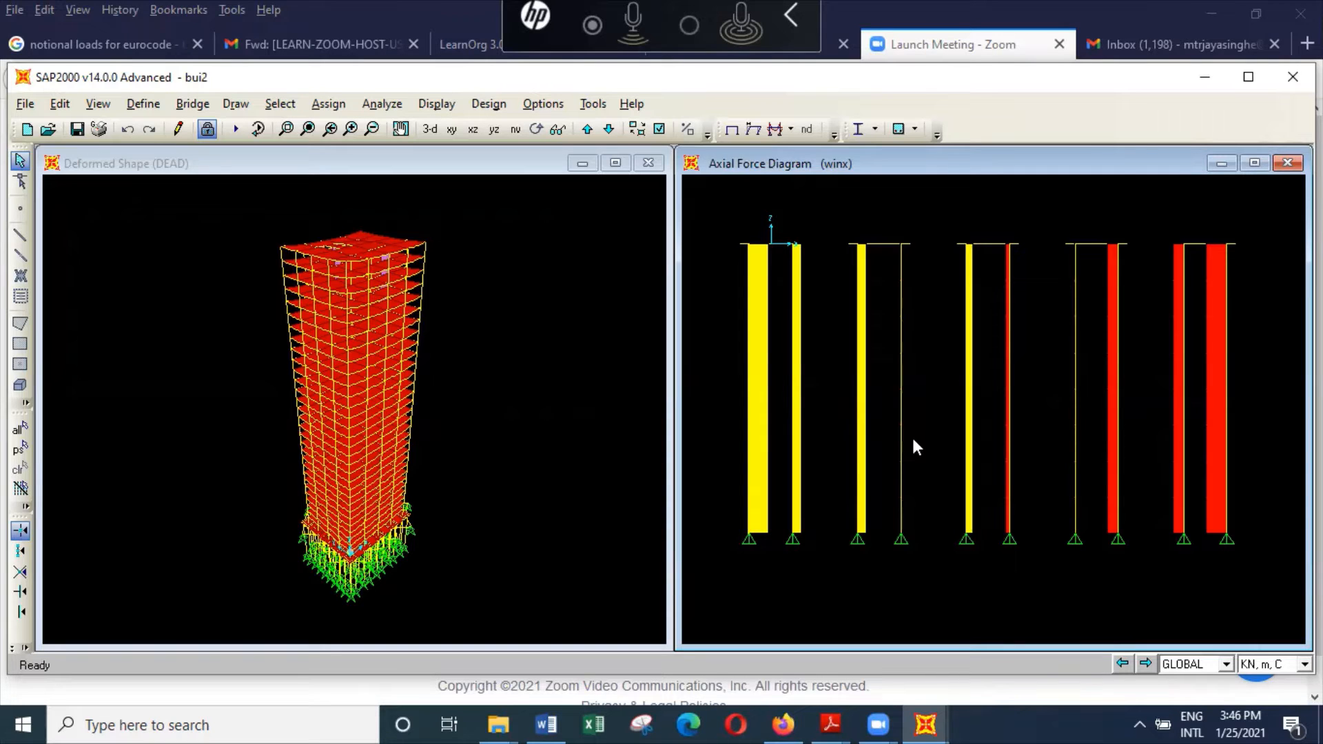
Step: Display the filled axial force diagram for the senvxy combination on the piles in the X-Z plane at Y=-1.5
{"action": "left_click", "coordinate": [437, 103]}
{"action": "mouse_move", "coordinate": [519, 248]}
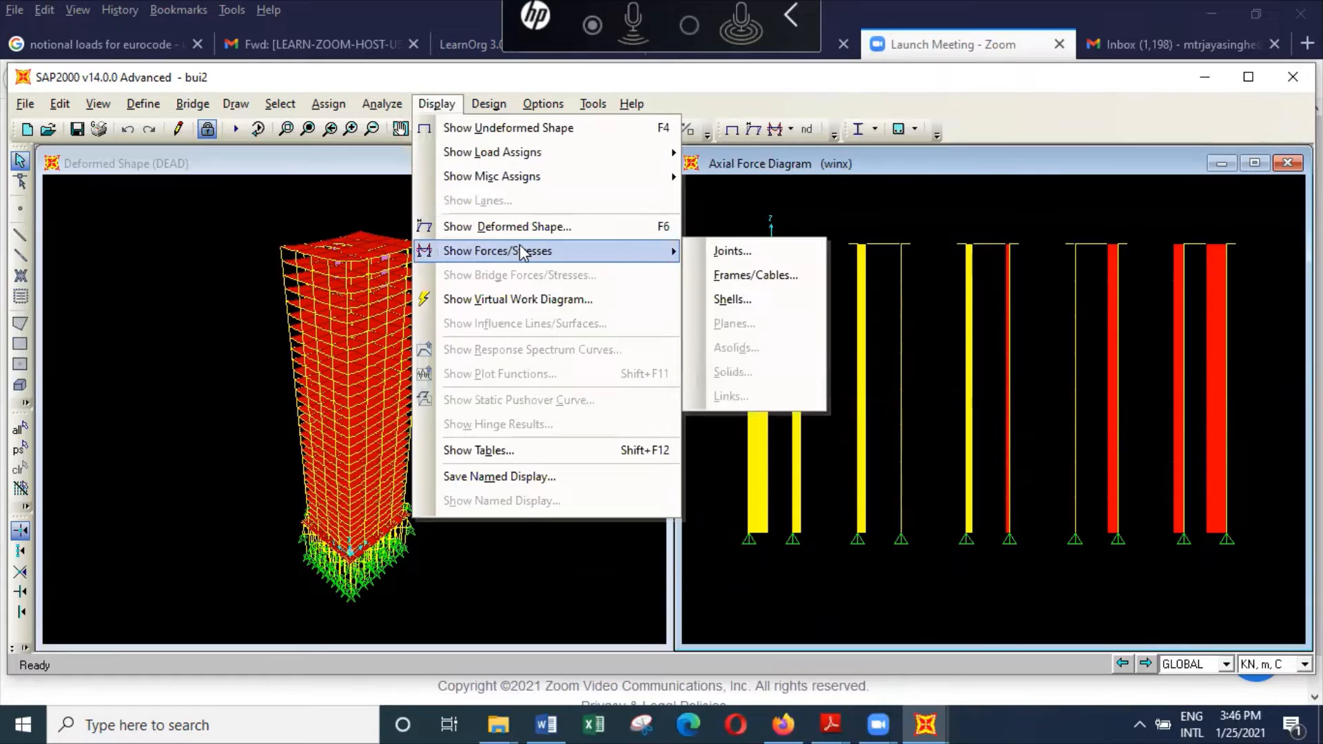
{"action": "left_click", "coordinate": [787, 275]}
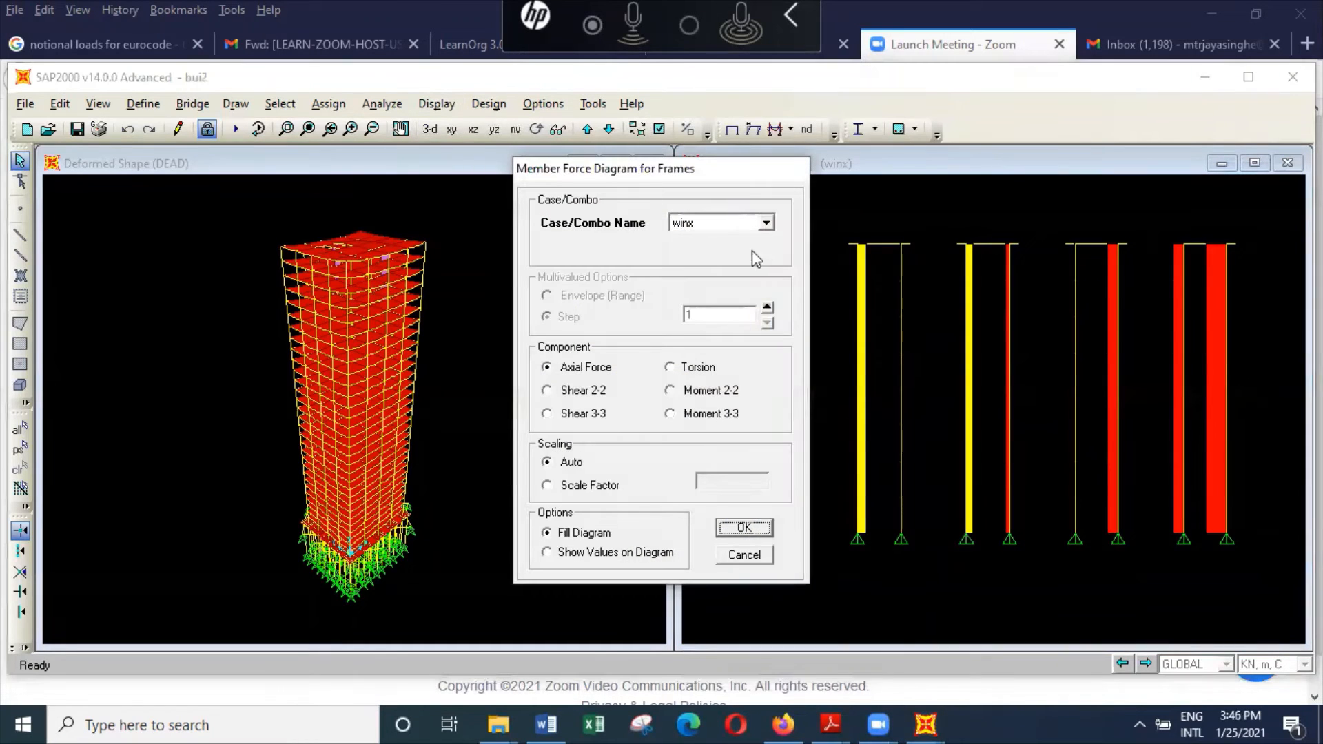
{"action": "left_click", "coordinate": [766, 222]}
{"action": "left_click_drag", "start_coordinate": [770, 262], "coordinate": [766, 342]}
{"action": "left_click", "coordinate": [728, 329]}
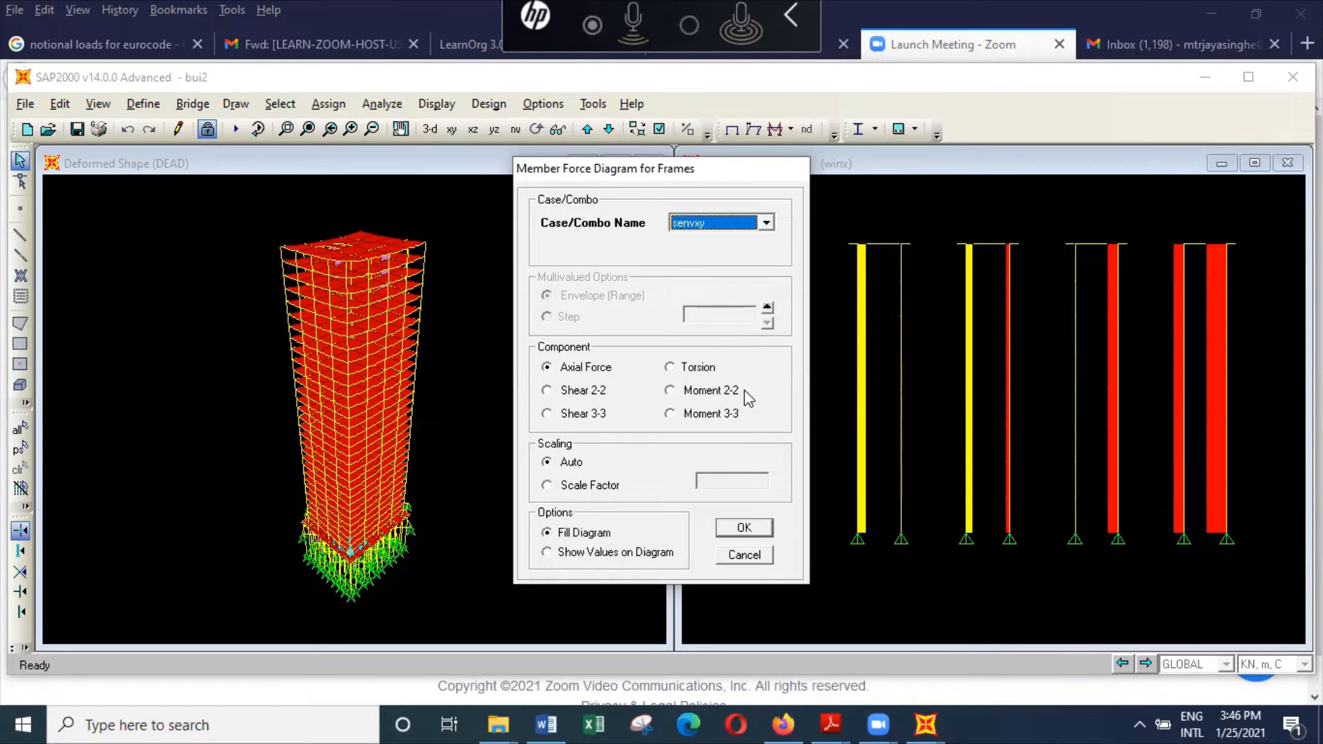
{"action": "left_click", "coordinate": [744, 529]}
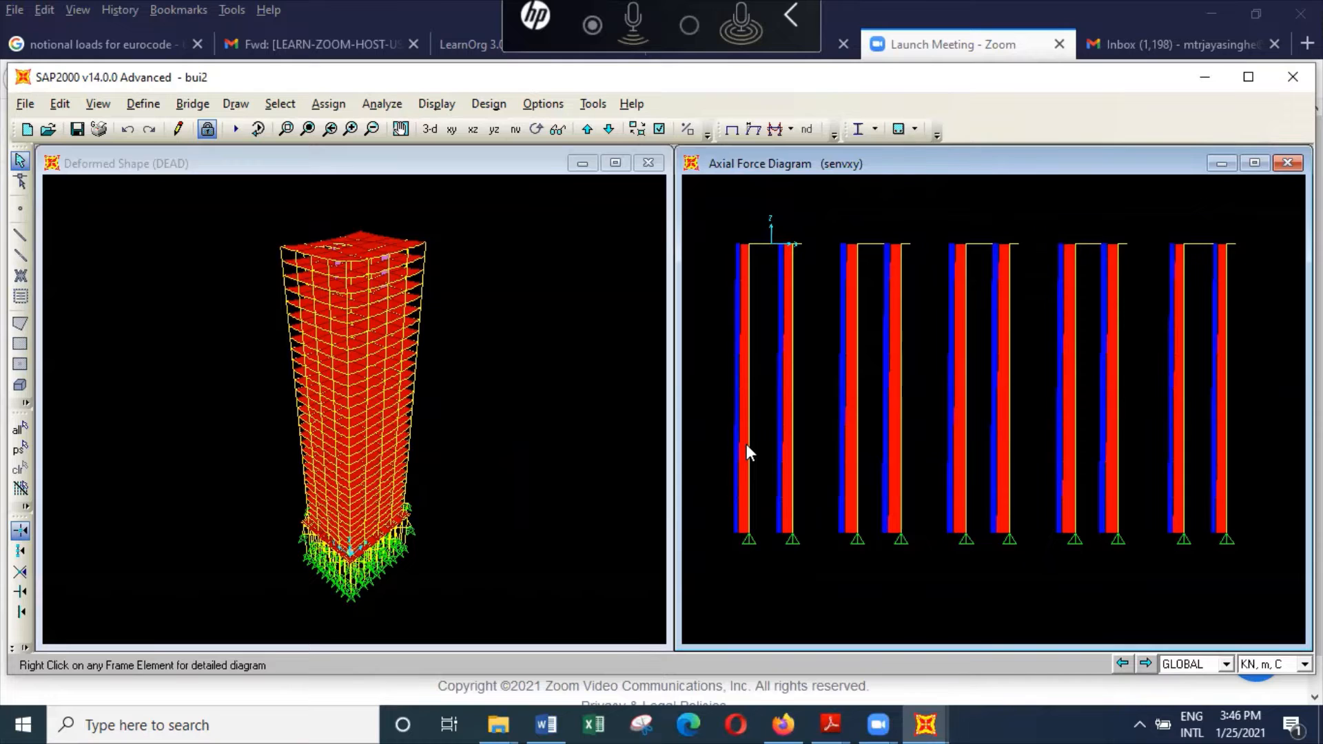
Step: Inspect the detailed senvxy axial force envelopes of the first and last piles in the row
{"action": "right_click", "coordinate": [748, 447]}
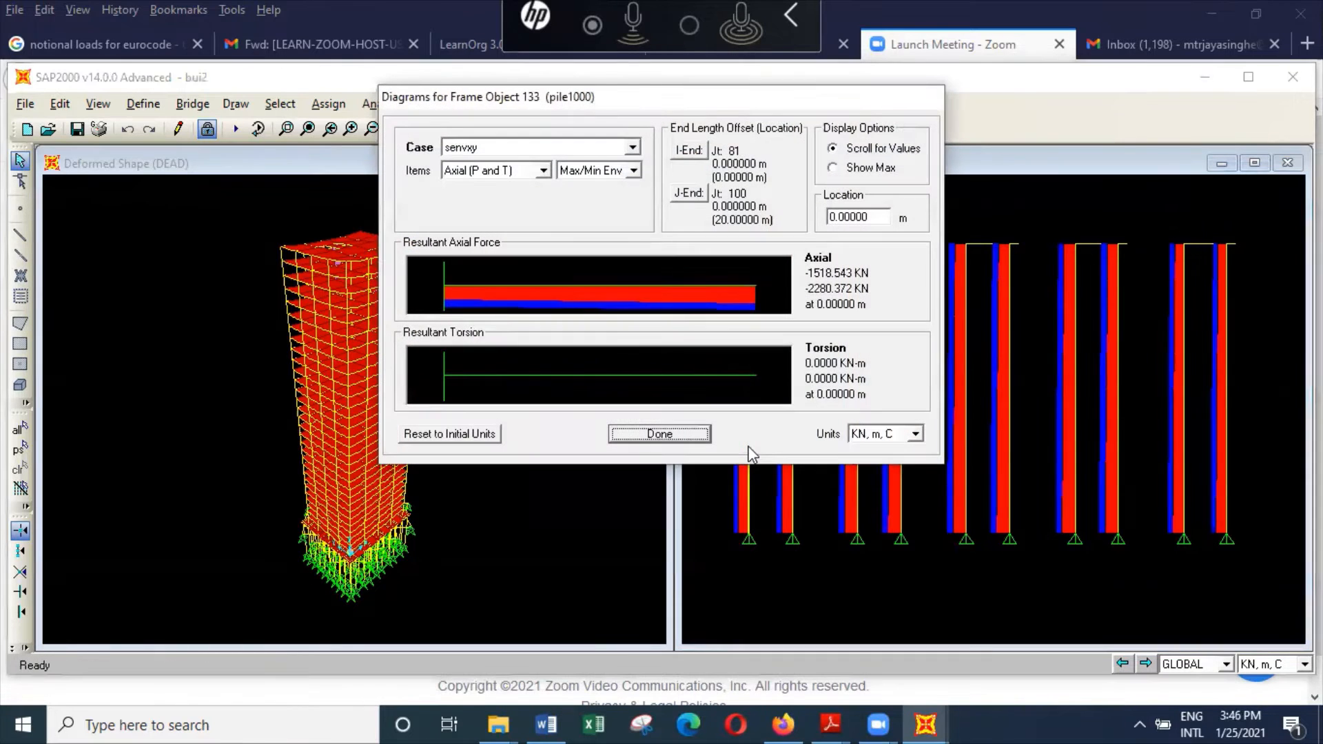
{"action": "left_click", "coordinate": [707, 441]}
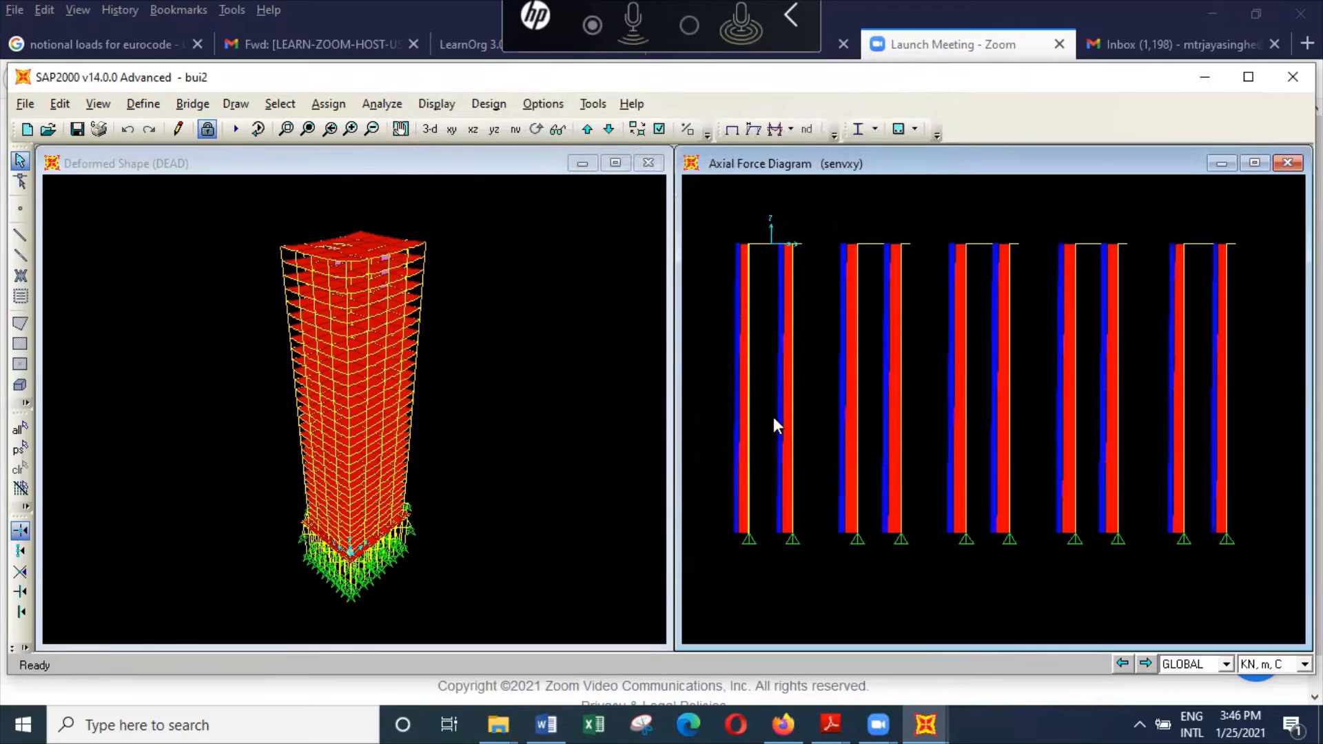
{"action": "right_click", "coordinate": [1230, 402]}
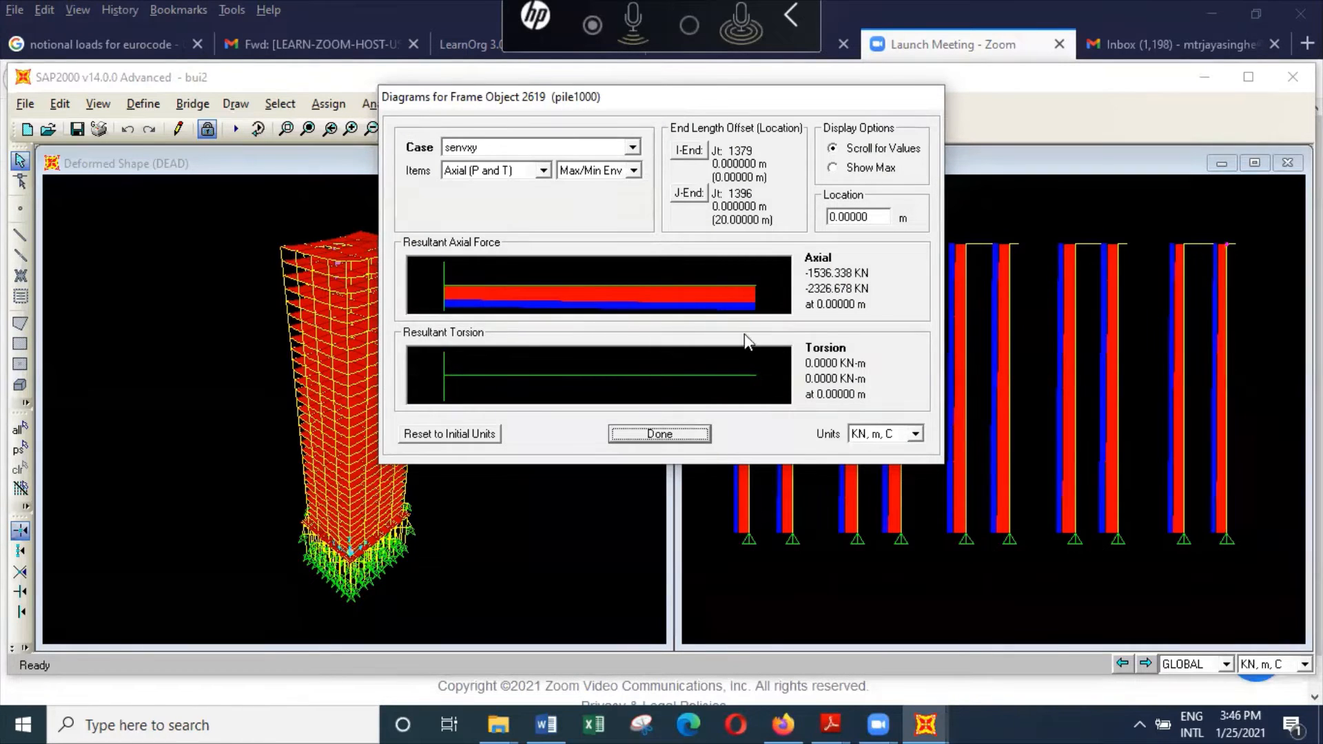
{"action": "left_click", "coordinate": [692, 439]}
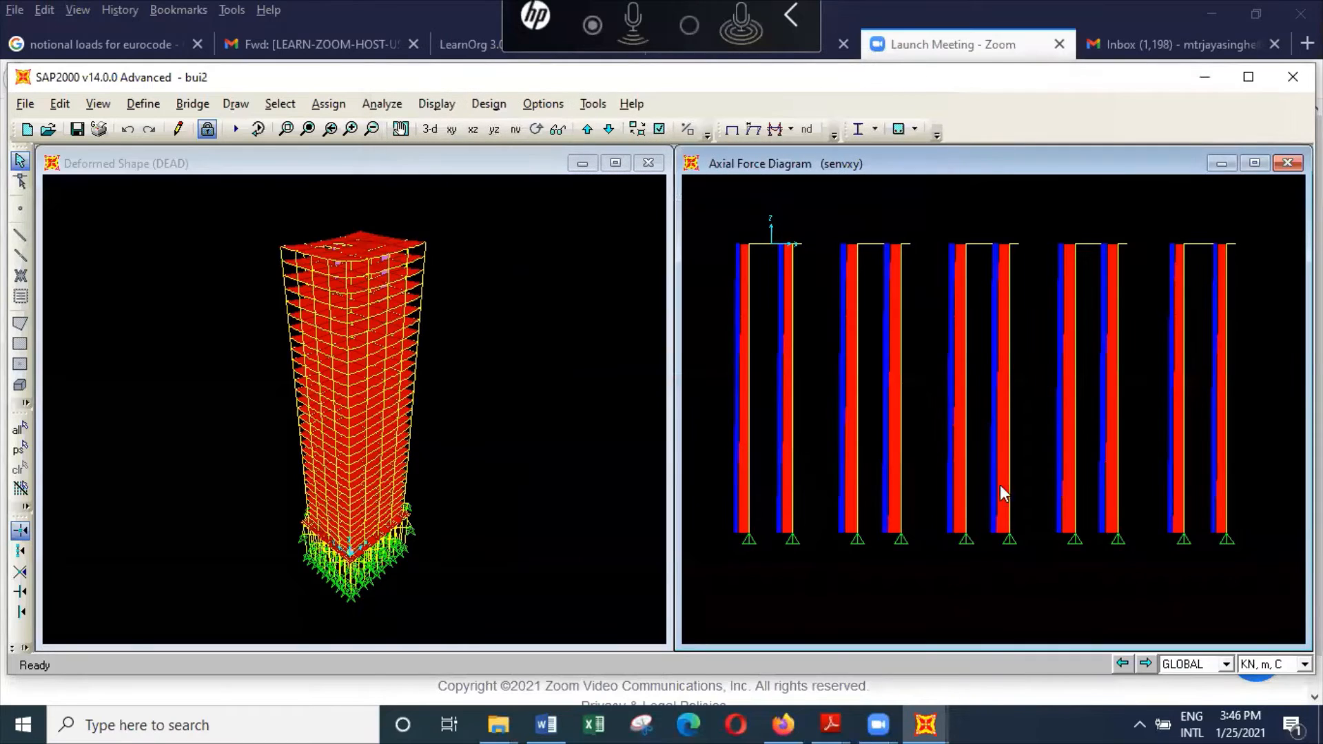
Step: Display the filled Moment 3-3 diagram for the winx case on the piles in the X-Z plane at Y=-1.5
{"action": "left_click", "coordinate": [436, 103]}
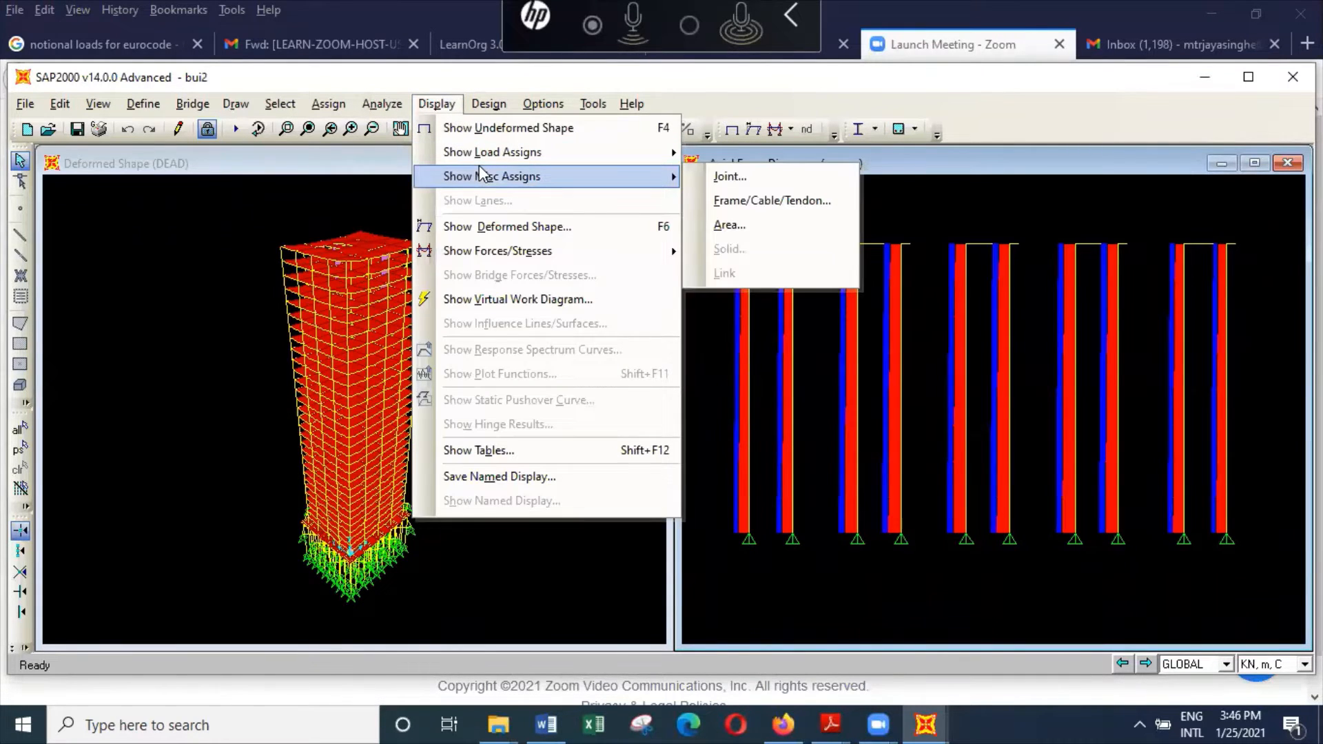
{"action": "mouse_move", "coordinate": [510, 253]}
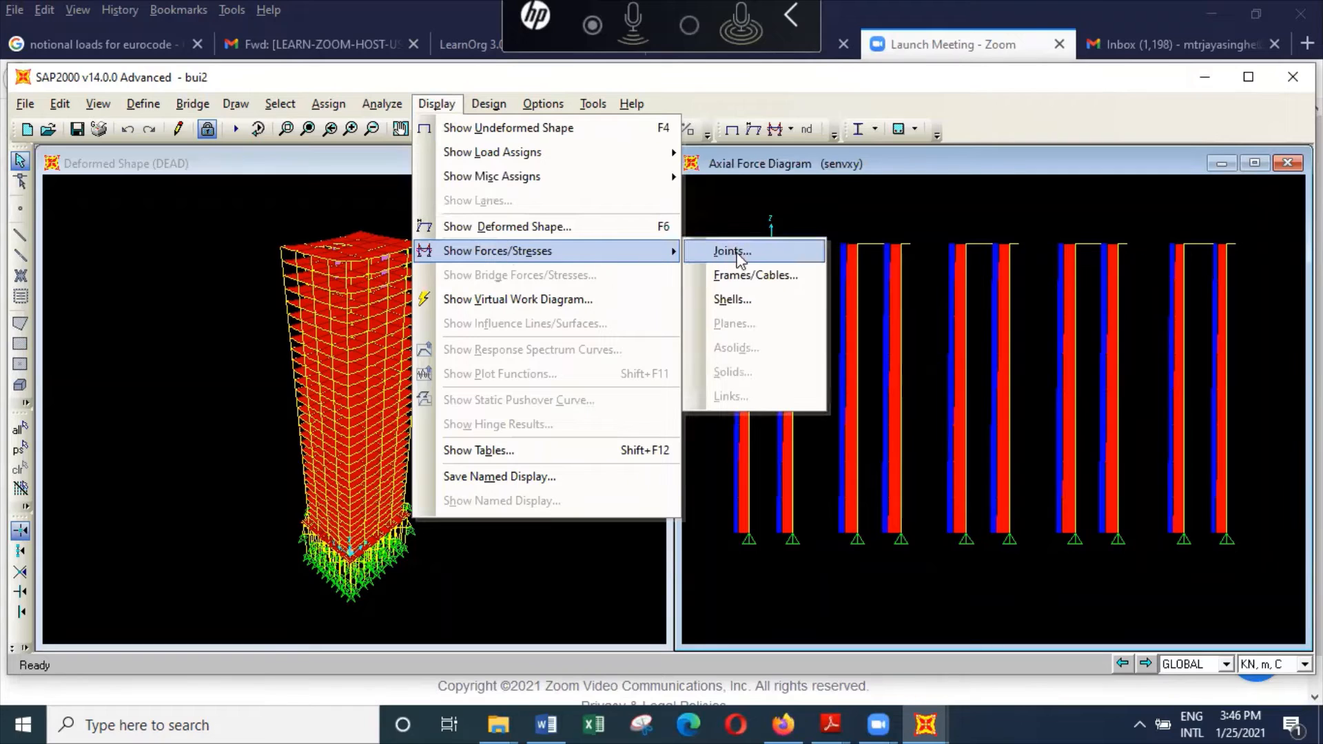
{"action": "left_click", "coordinate": [764, 276]}
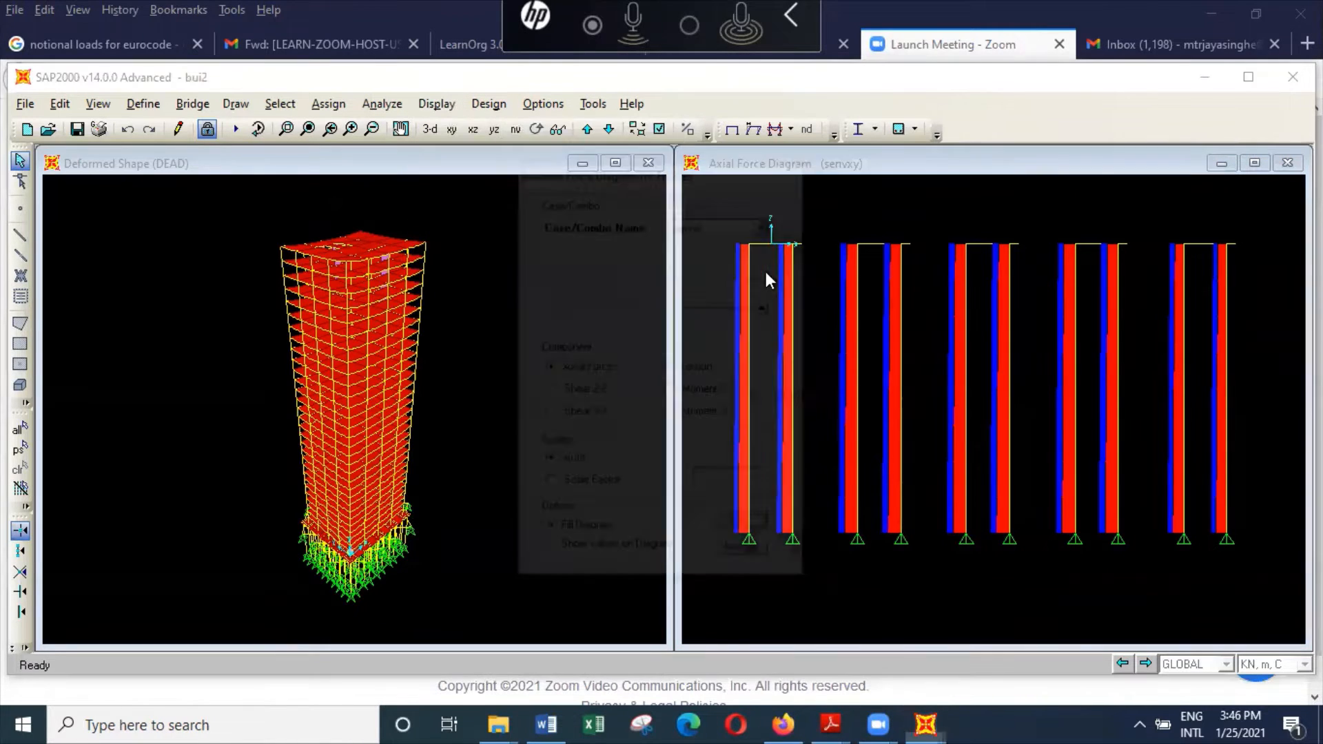
{"action": "left_click", "coordinate": [767, 223]}
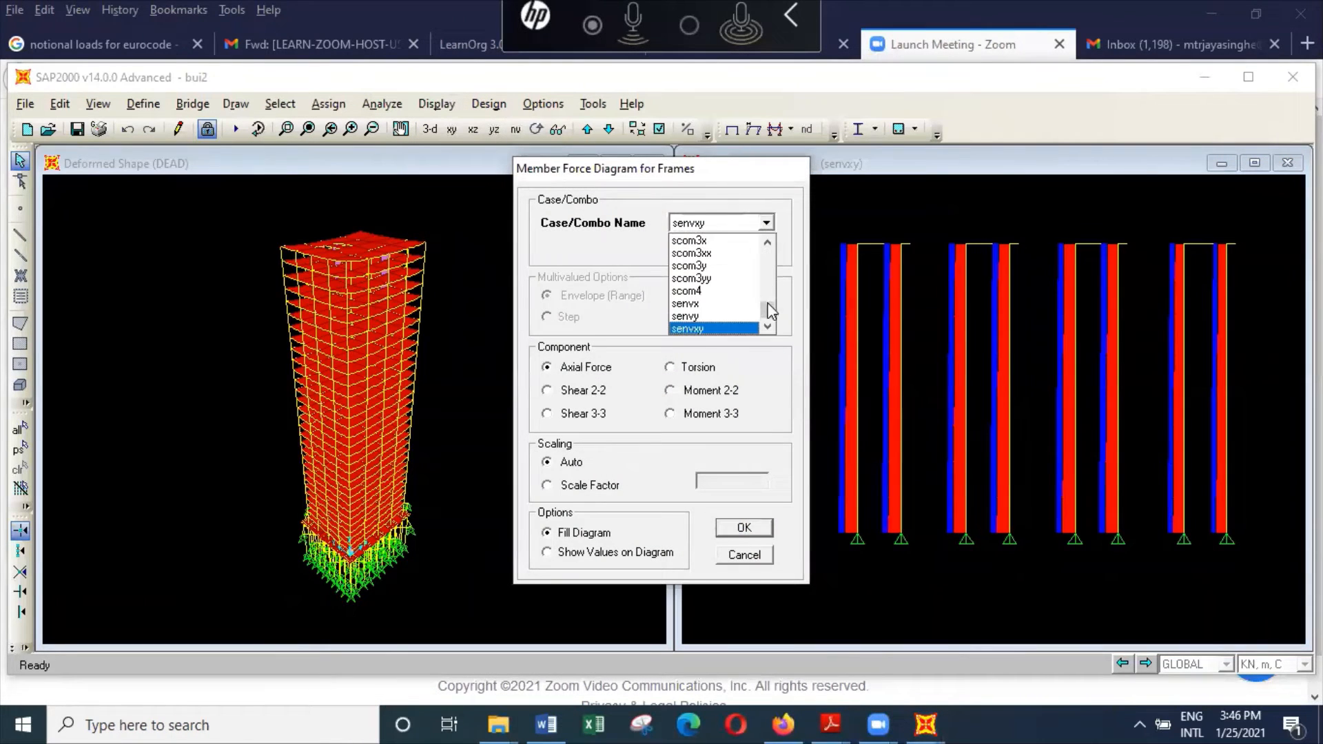
{"action": "left_click_drag", "start_coordinate": [766, 308], "coordinate": [766, 249]}
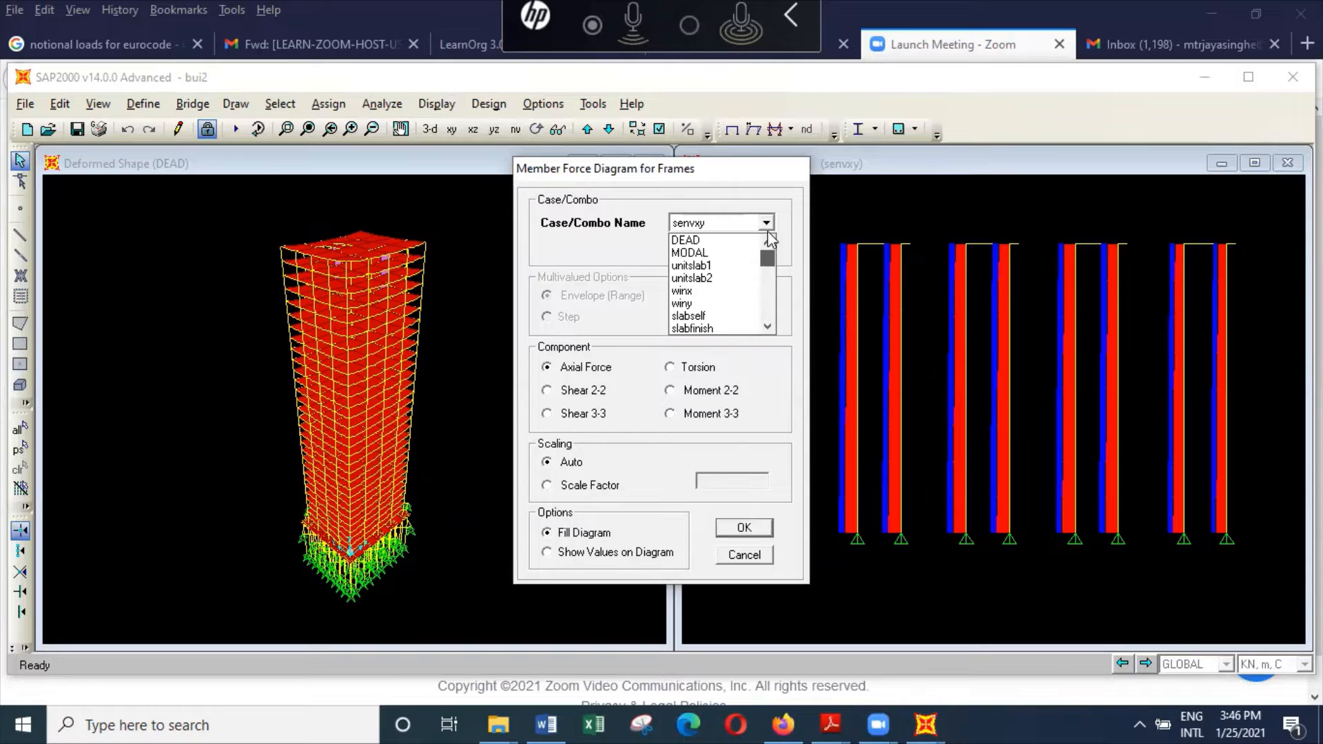
{"action": "left_click", "coordinate": [729, 291]}
{"action": "left_click", "coordinate": [733, 414]}
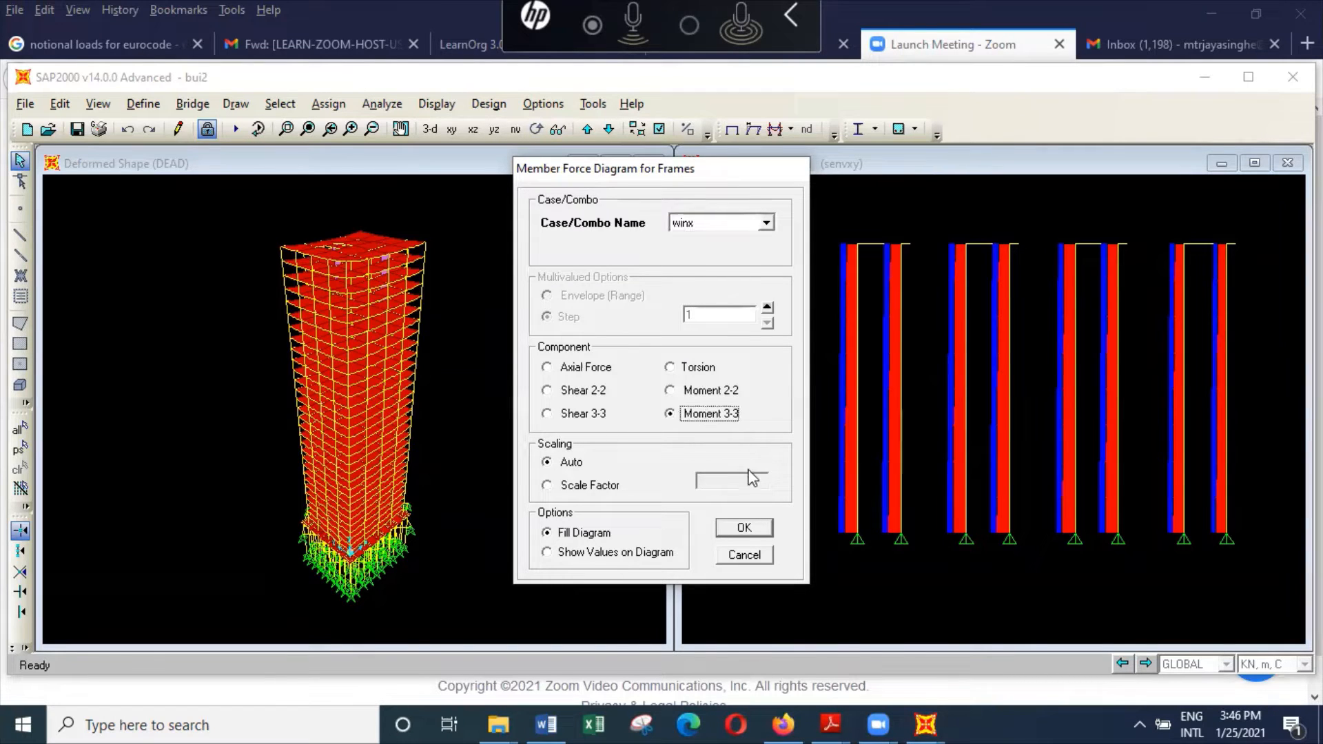
{"action": "left_click", "coordinate": [745, 528]}
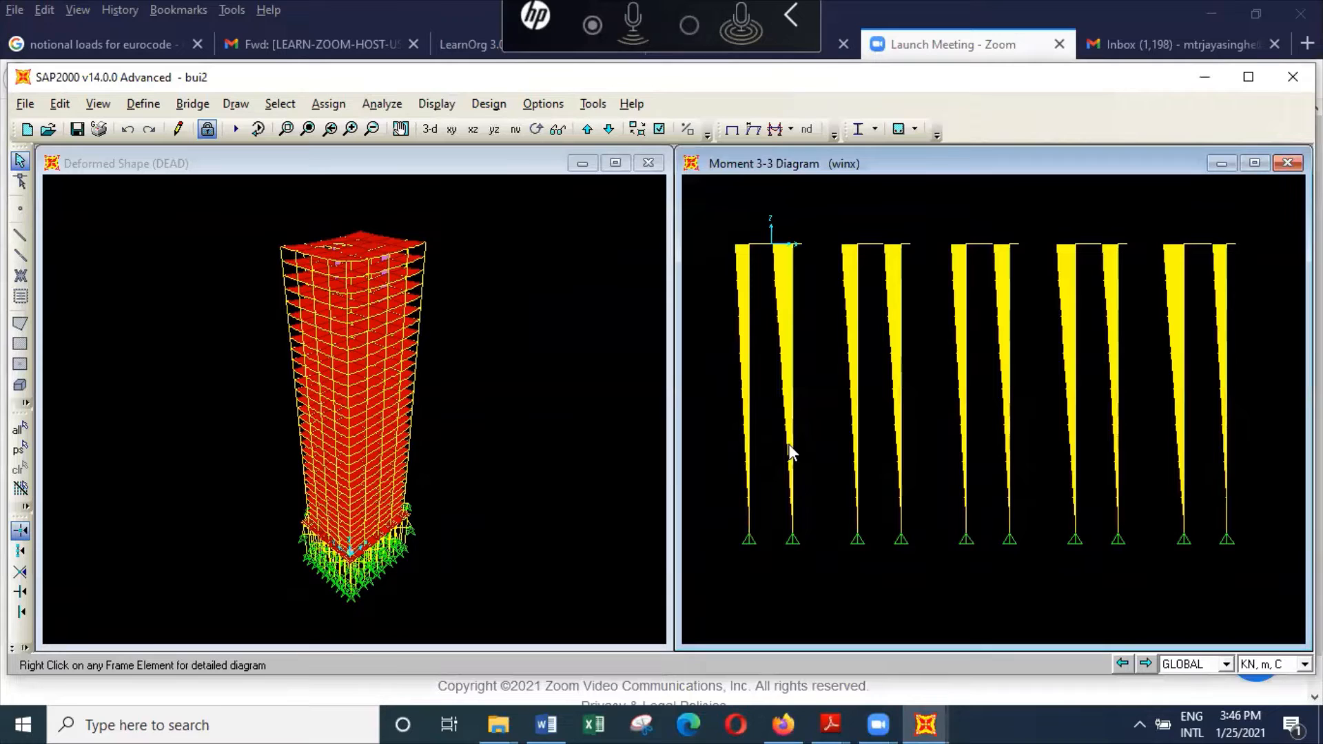
Step: Inspect the detailed winx shear, moment and deflection diagrams of the second pile in the row
{"action": "left_click", "coordinate": [794, 282]}
{"action": "left_click", "coordinate": [794, 282]}
{"action": "right_click", "coordinate": [795, 281]}
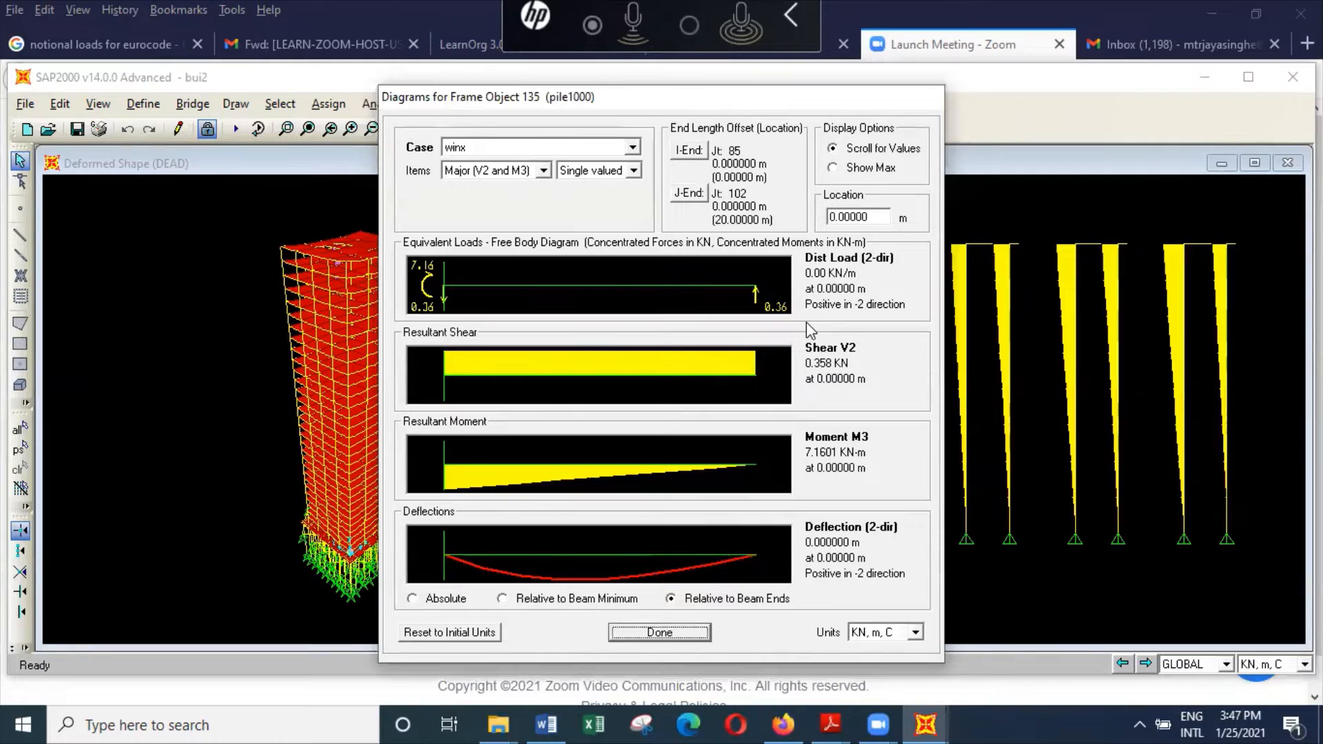
{"action": "left_click", "coordinate": [695, 636]}
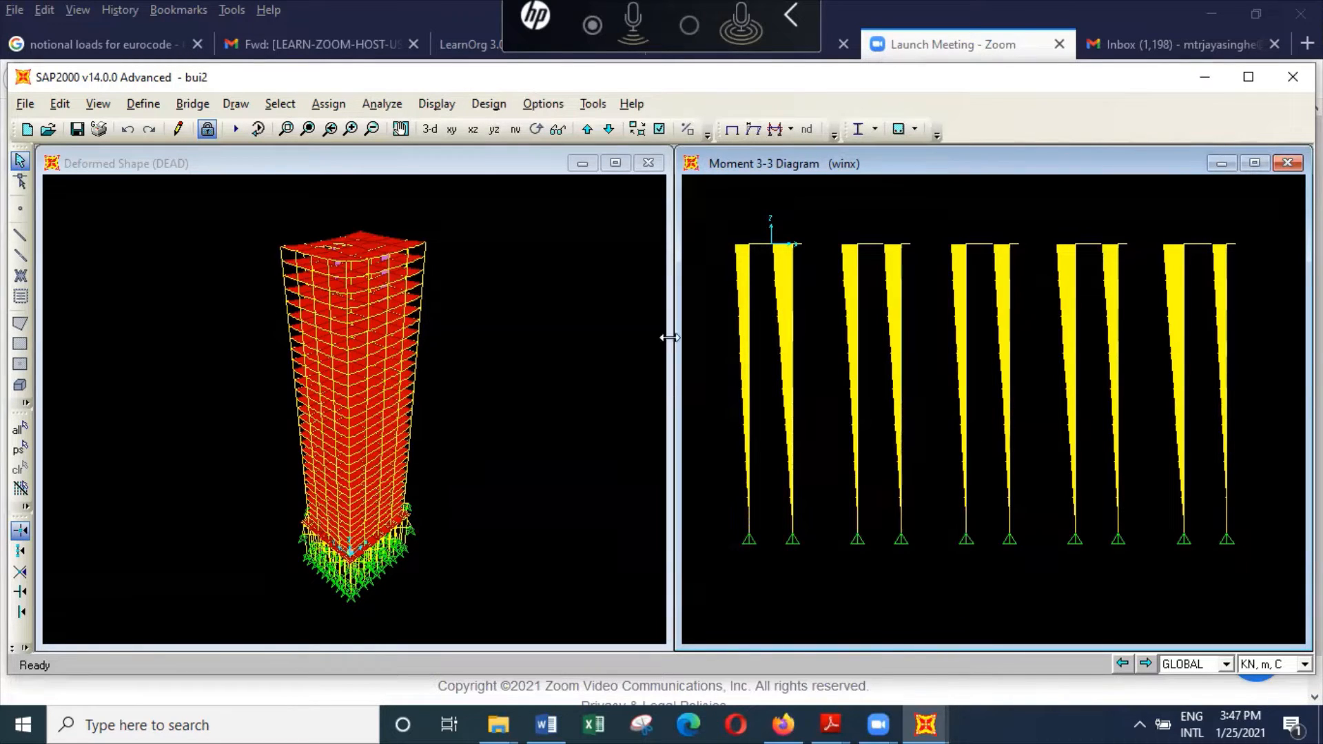
Step: Unlock the model, accepting deletion of the analysis results, and save it
{"action": "left_click", "coordinate": [209, 130]}
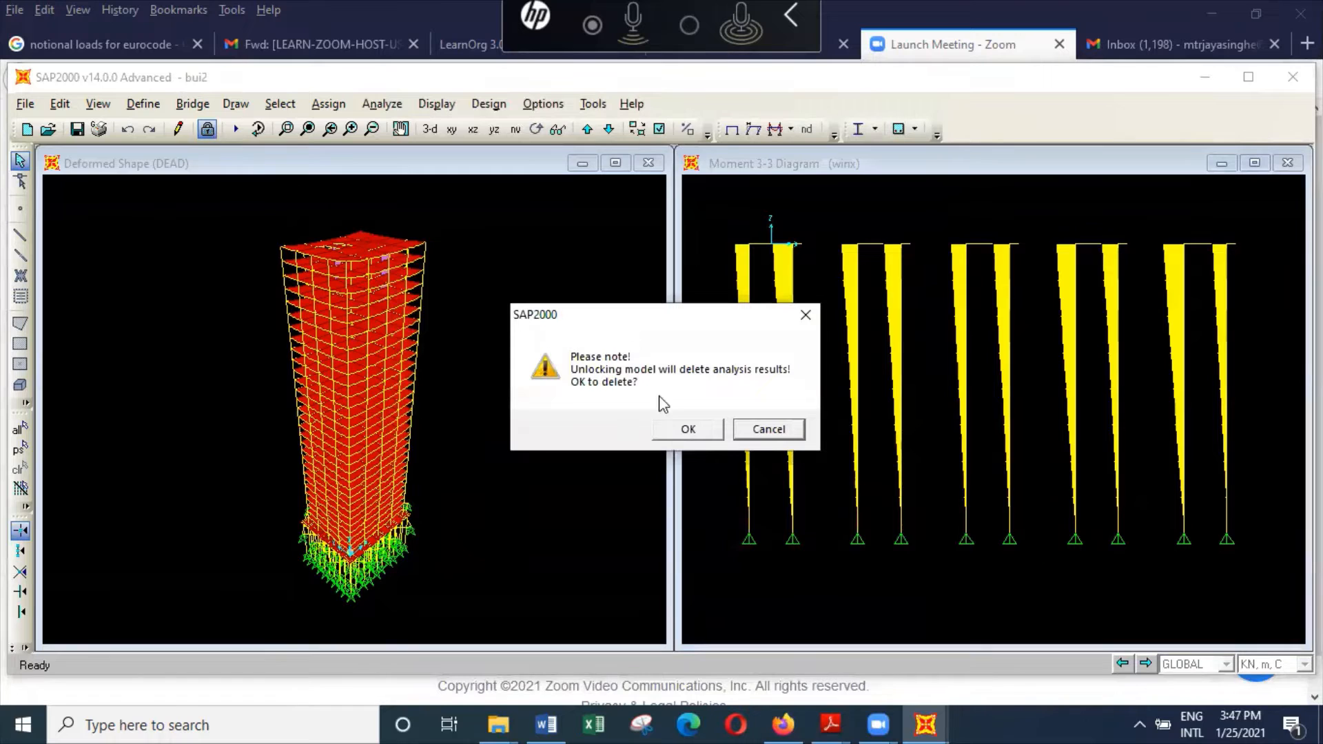
{"action": "left_click", "coordinate": [688, 430]}
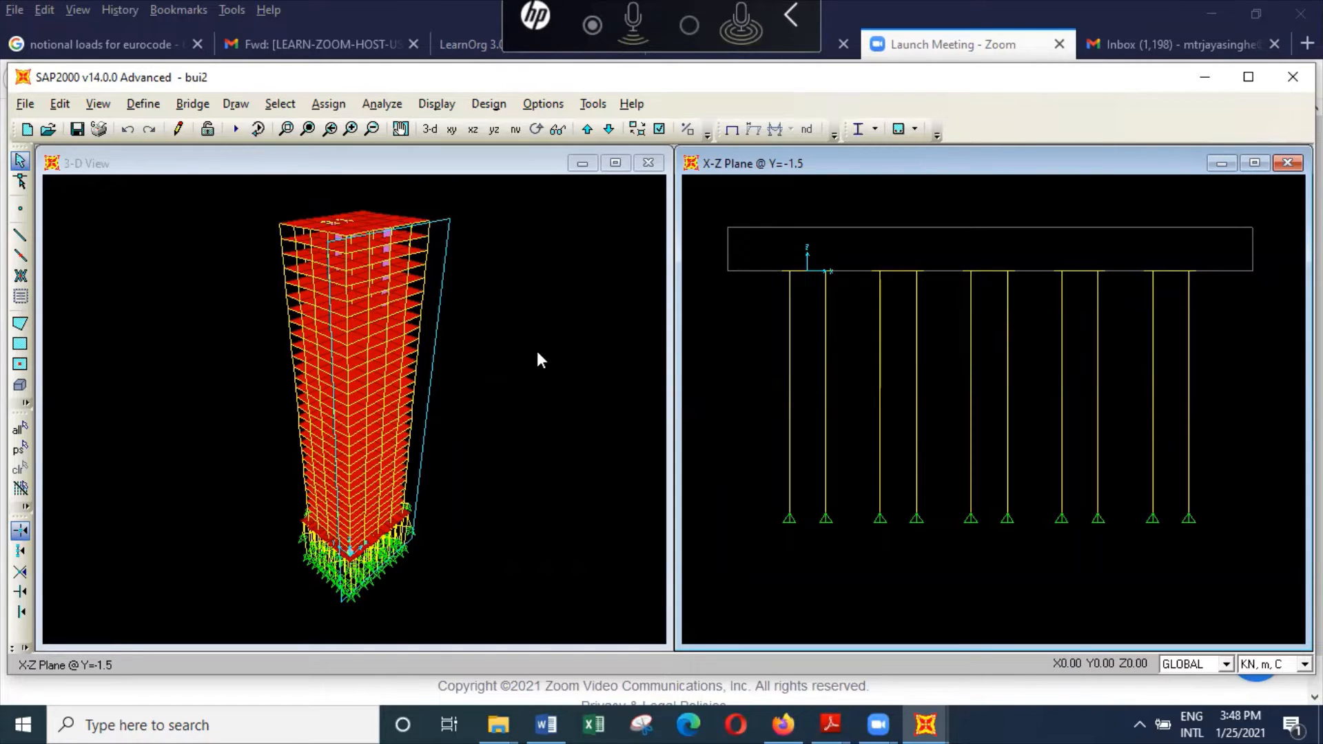
{"action": "left_click", "coordinate": [78, 128]}
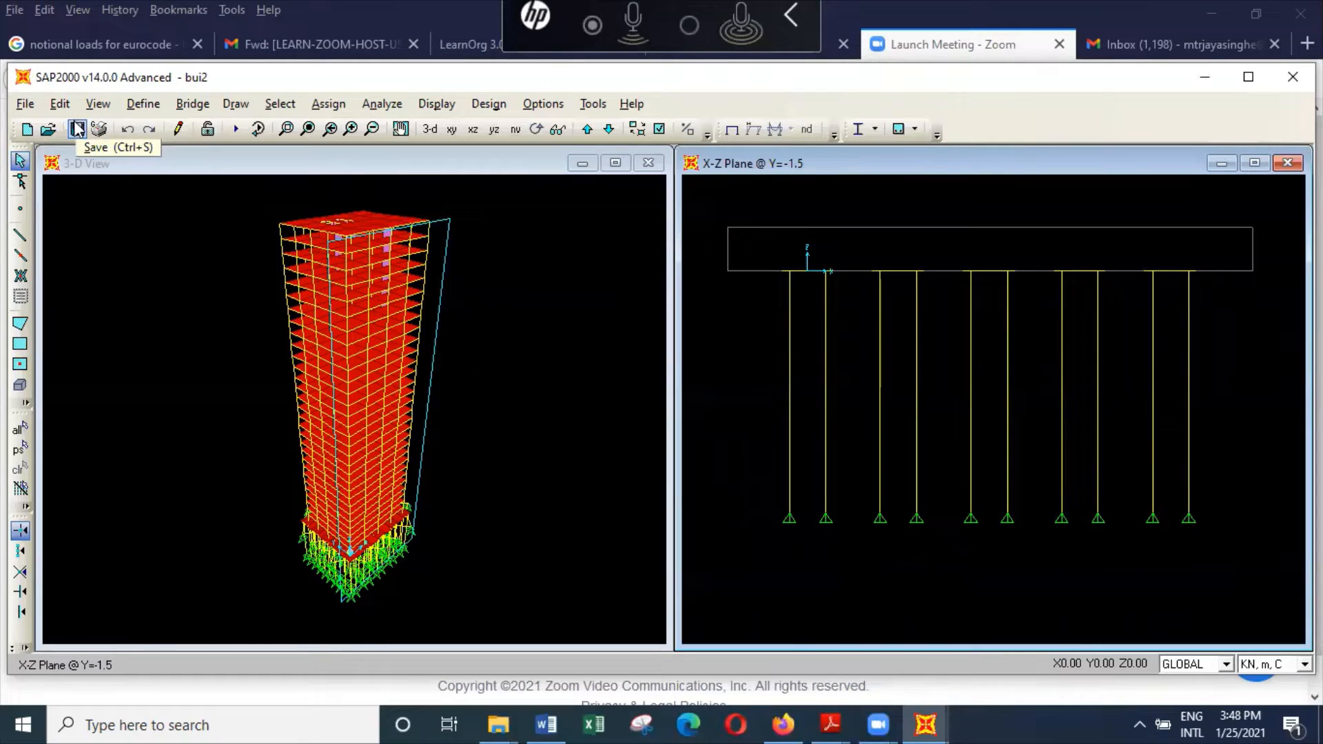
{"action": "left_click", "coordinate": [26, 104]}
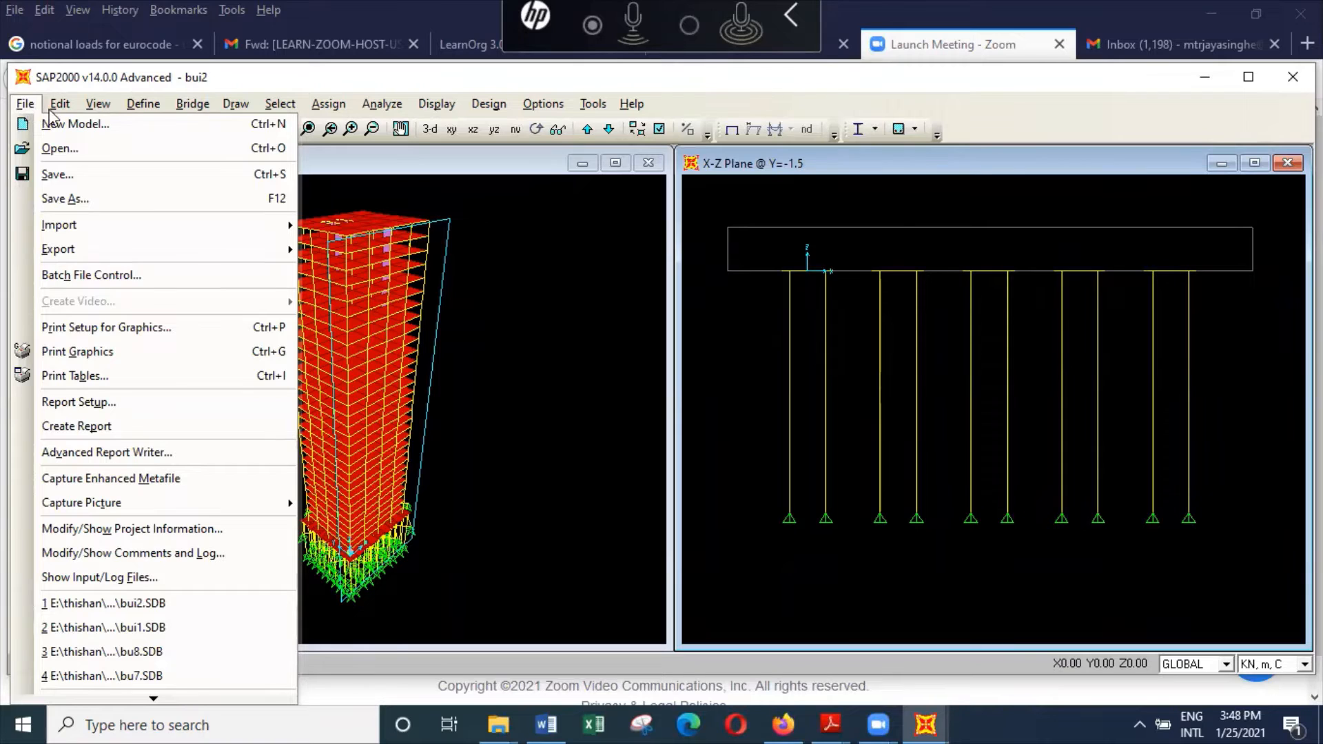
{"action": "left_click", "coordinate": [565, 221]}
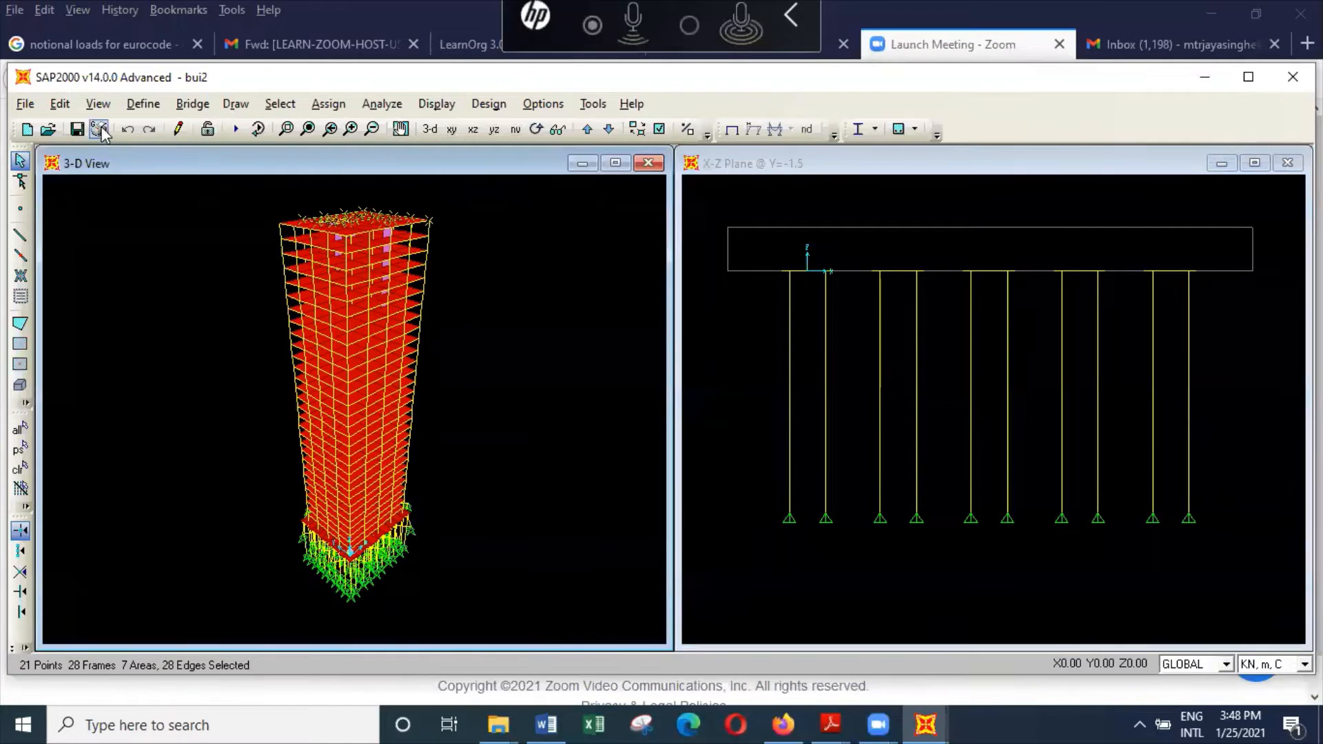
{"action": "left_click", "coordinate": [280, 104]}
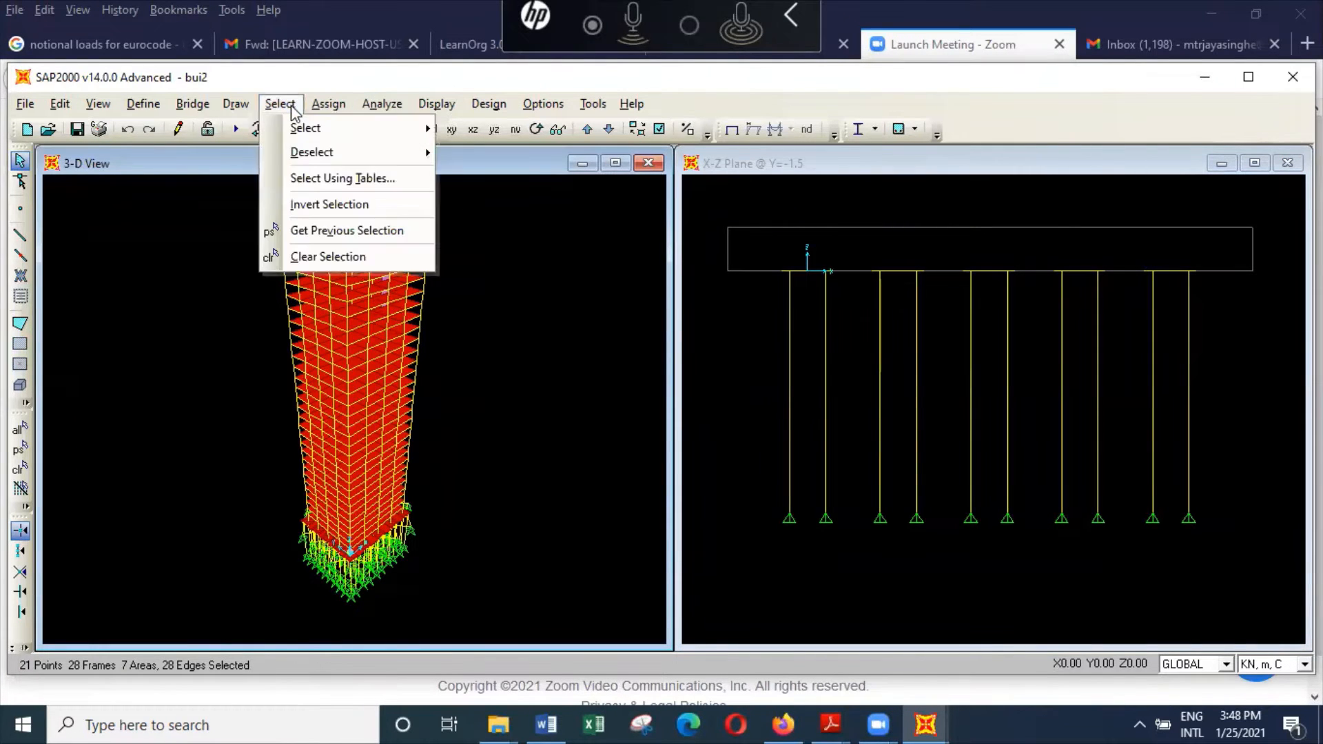
{"action": "left_click", "coordinate": [334, 258]}
Step: Save a copy of the model as bui3 in the buildings folder
{"action": "left_click", "coordinate": [31, 106]}
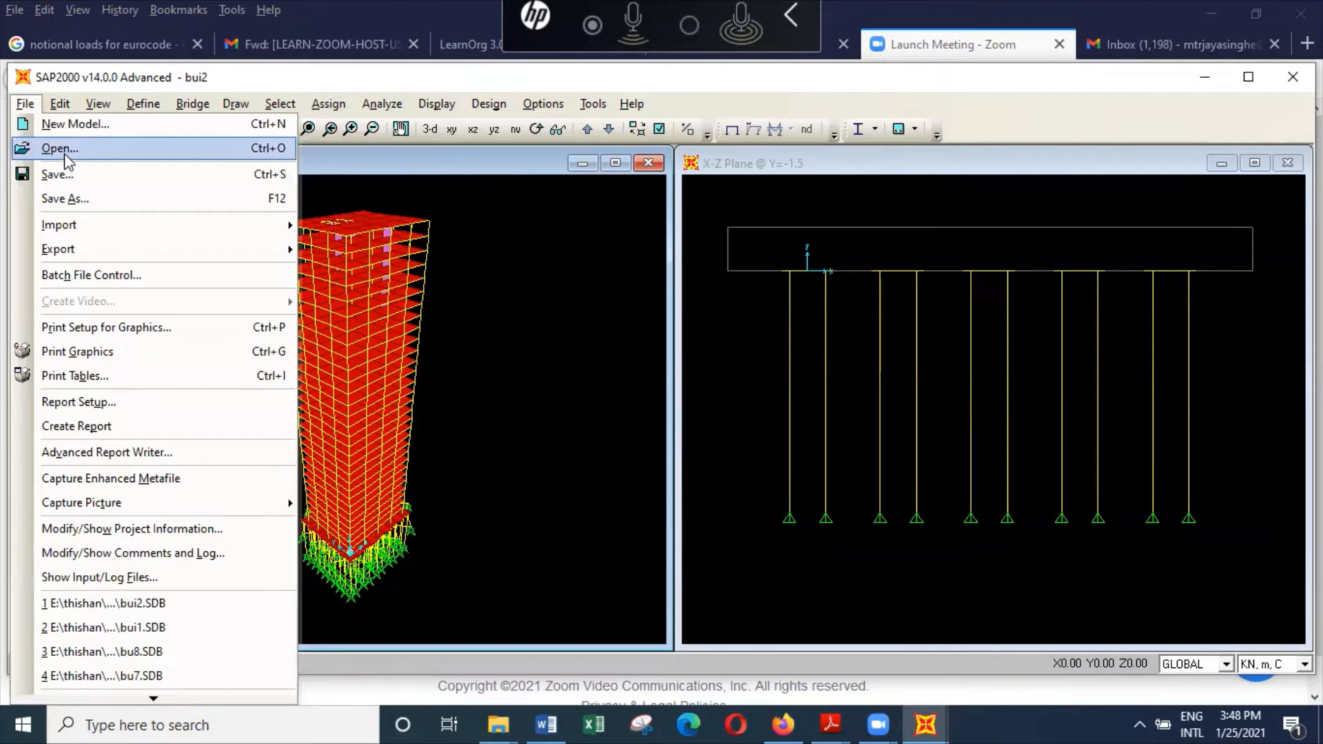
{"action": "left_click", "coordinate": [80, 199]}
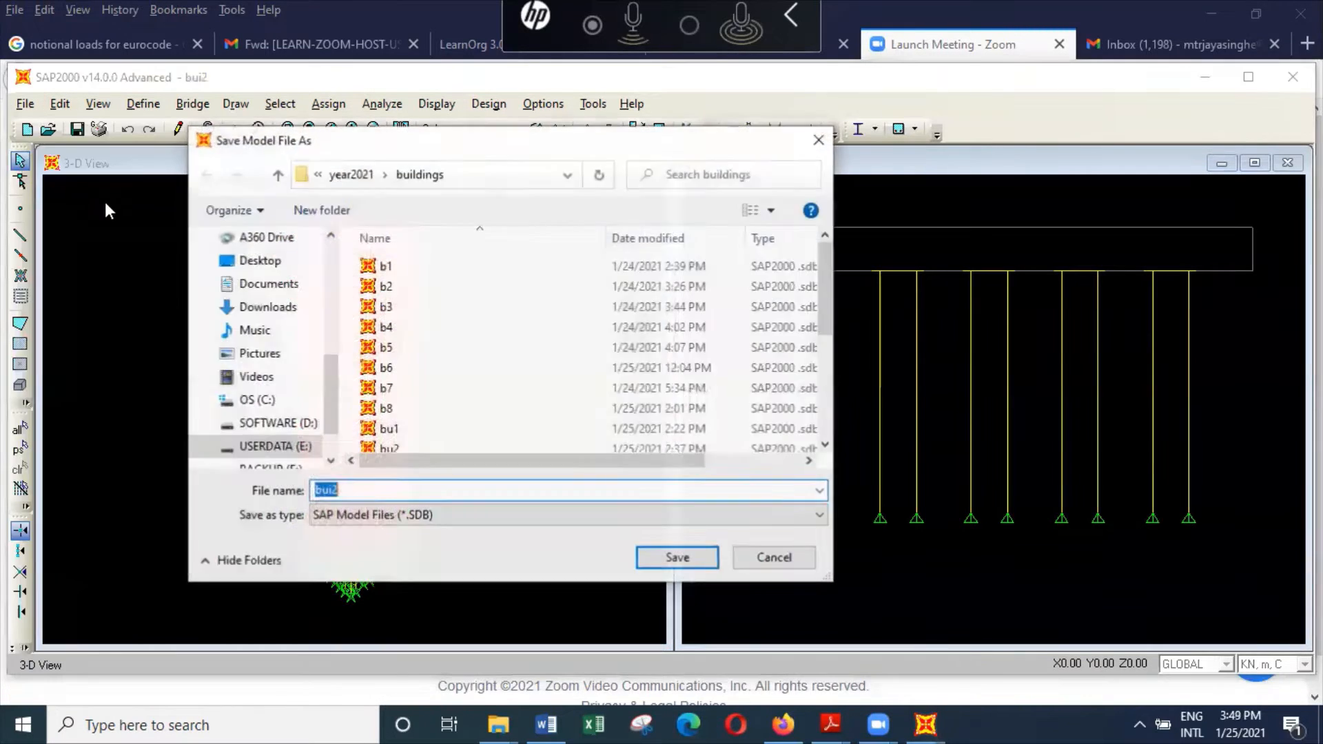
{"action": "type", "text": "bui2"}
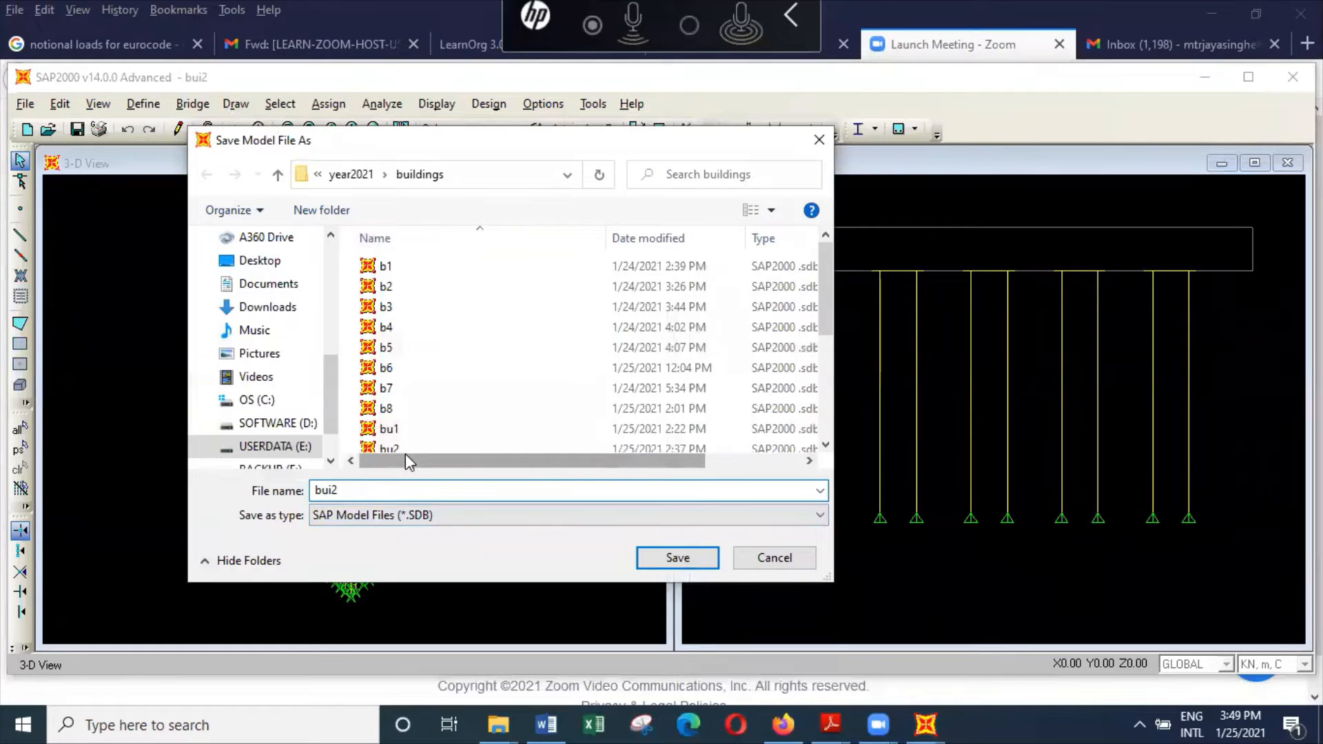
{"action": "key", "text": "BackSpace"}
{"action": "type", "text": "3"}
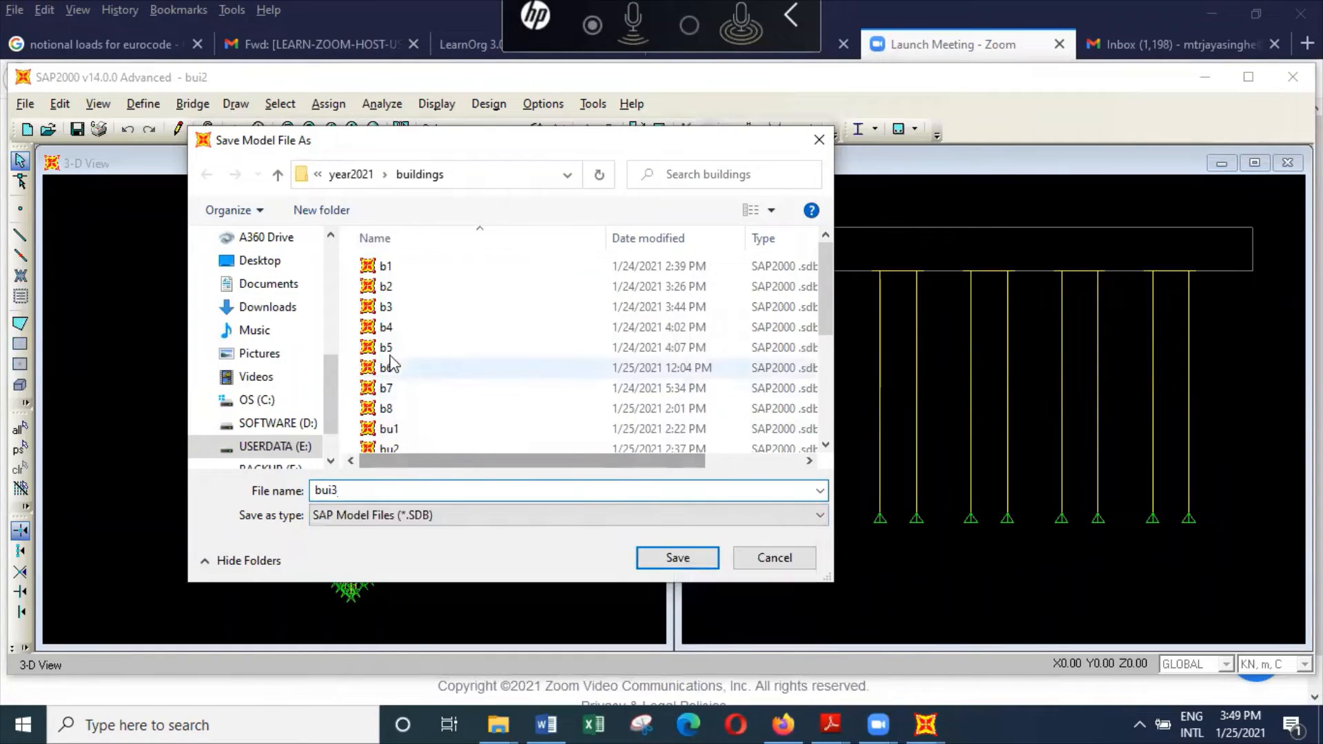
{"action": "left_click", "coordinate": [677, 557]}
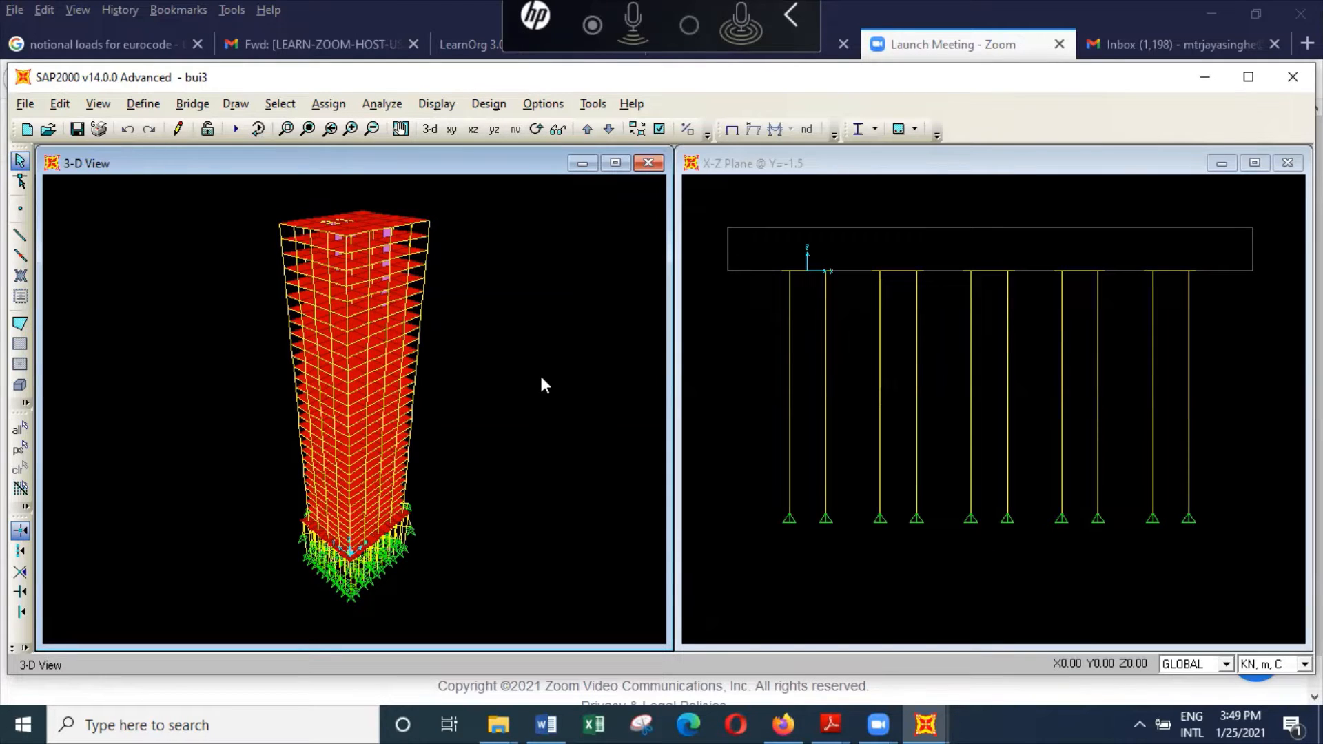
Step: Delete the outrigger frames and their supported joints projecting around all four sides of the base in the X-Y plane at Z=0
{"action": "left_click", "coordinate": [97, 103]}
{"action": "left_click", "coordinate": [114, 174]}
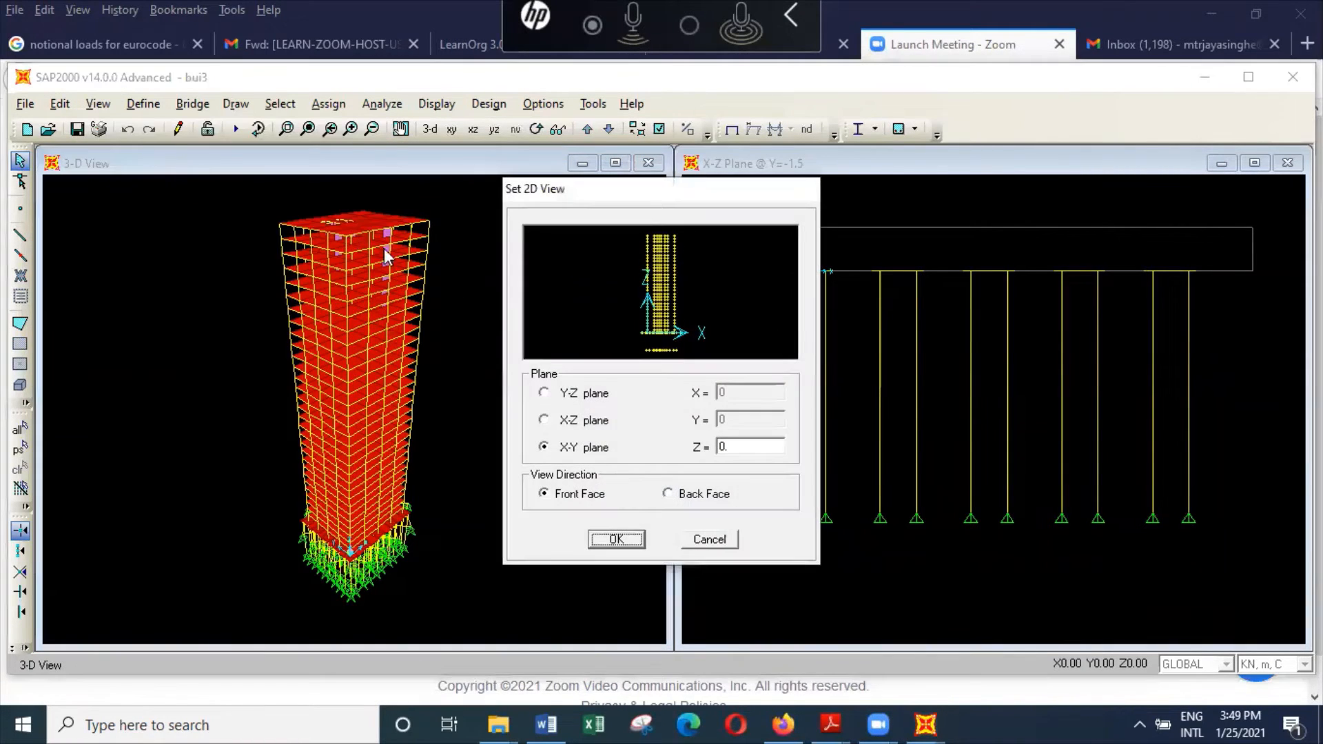
{"action": "left_click", "coordinate": [633, 540]}
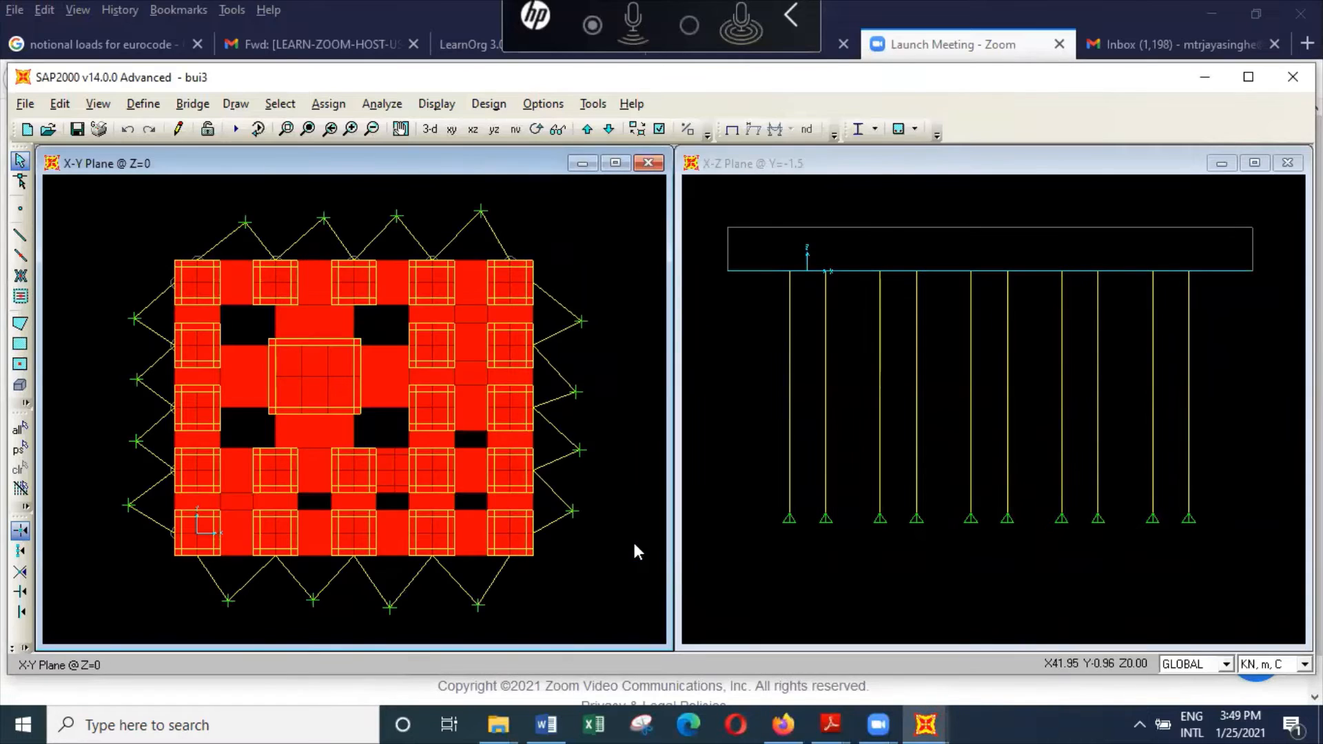
{"action": "left_click_drag", "start_coordinate": [602, 558], "coordinate": [184, 183]}
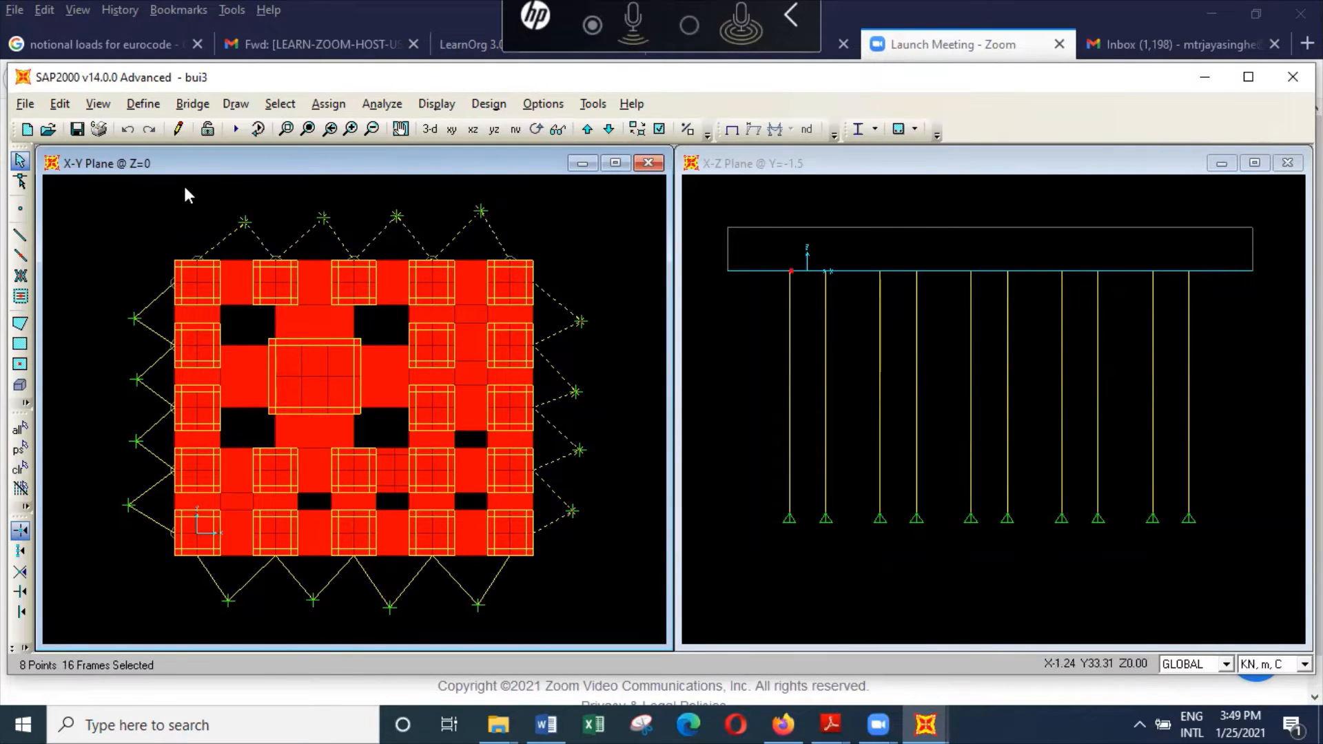
{"action": "left_click_drag", "start_coordinate": [139, 546], "coordinate": [114, 249]}
{"action": "left_click_drag", "start_coordinate": [529, 622], "coordinate": [195, 573]}
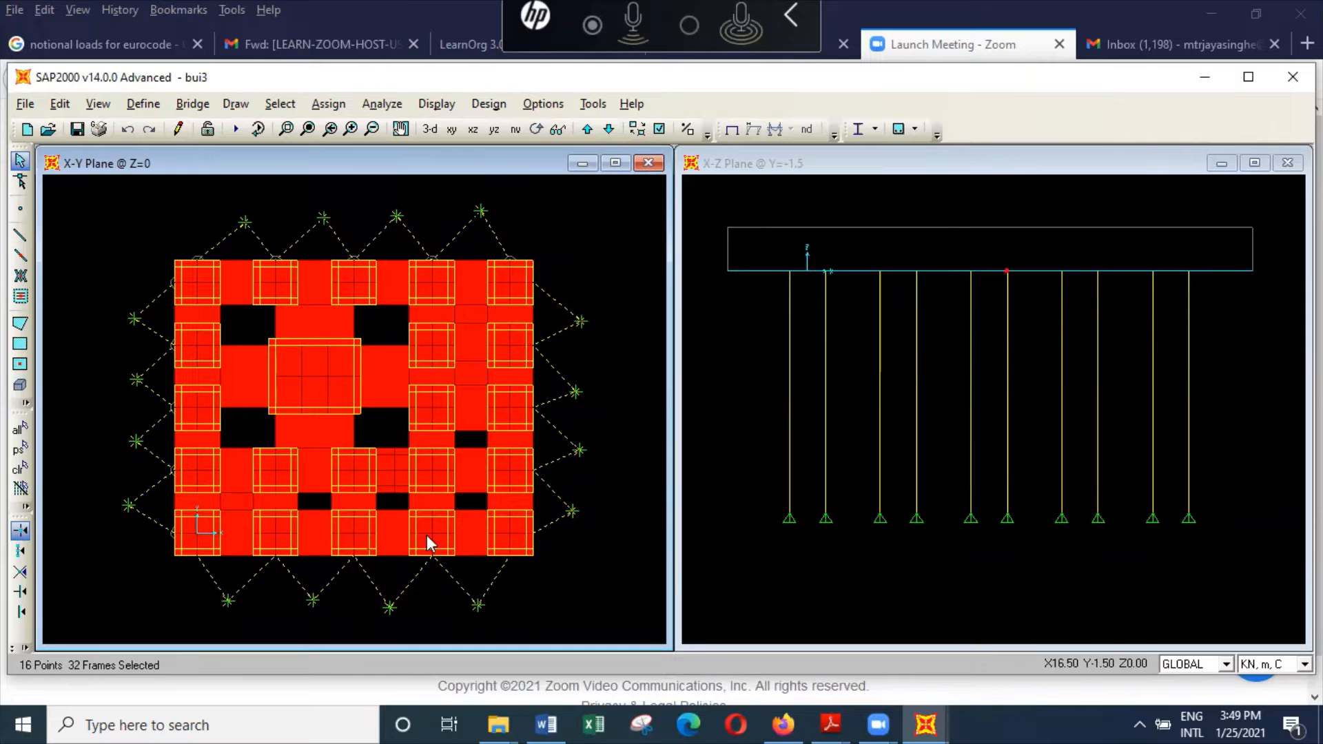
{"action": "key", "text": "Delete"}
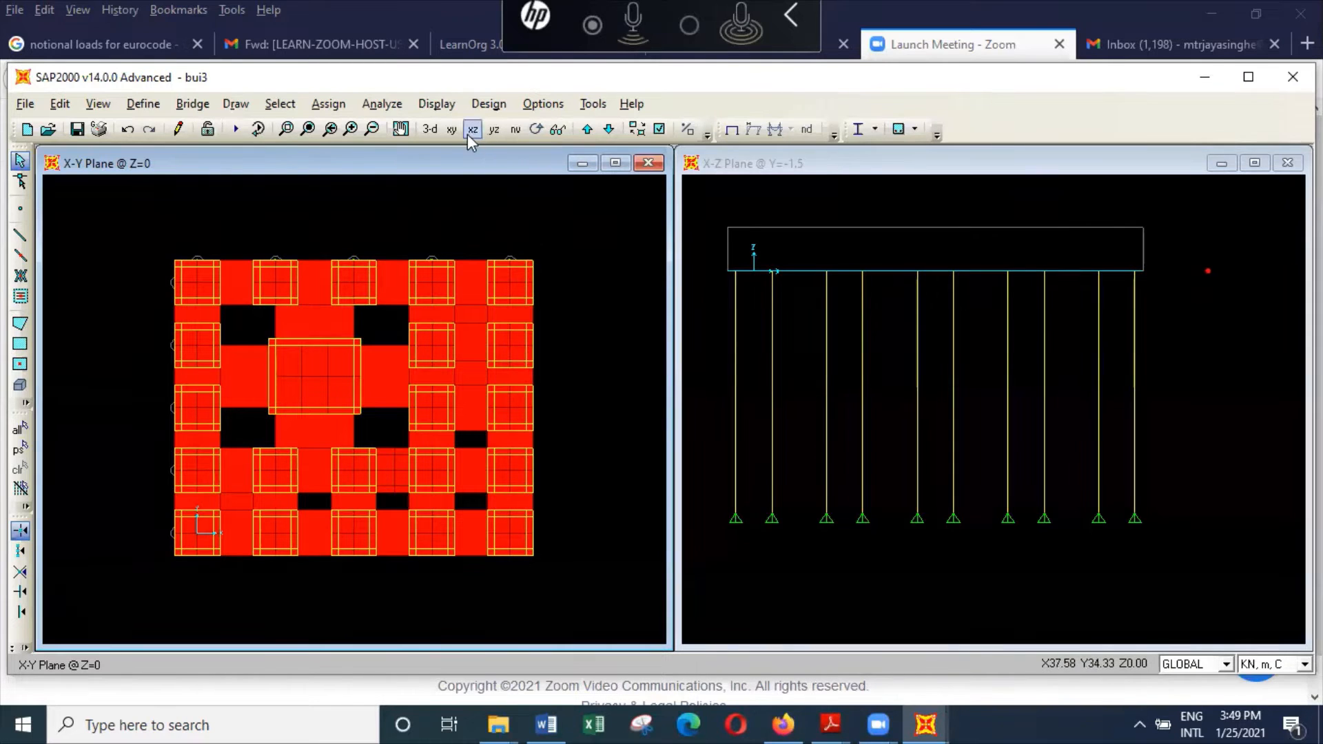
Step: Run the analysis of bui3 for all load cases from the 3-D view and close the completed analysis report
{"action": "left_click", "coordinate": [429, 130]}
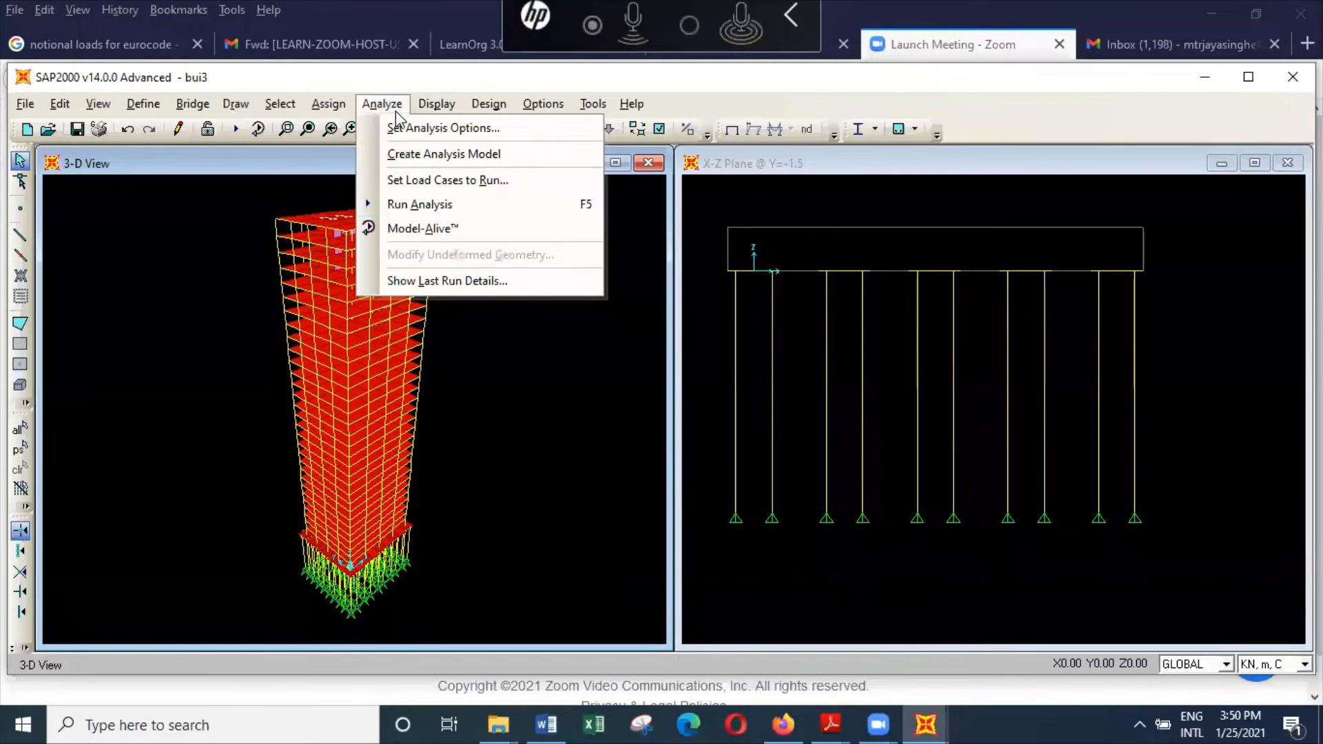
{"action": "left_click", "coordinate": [420, 205]}
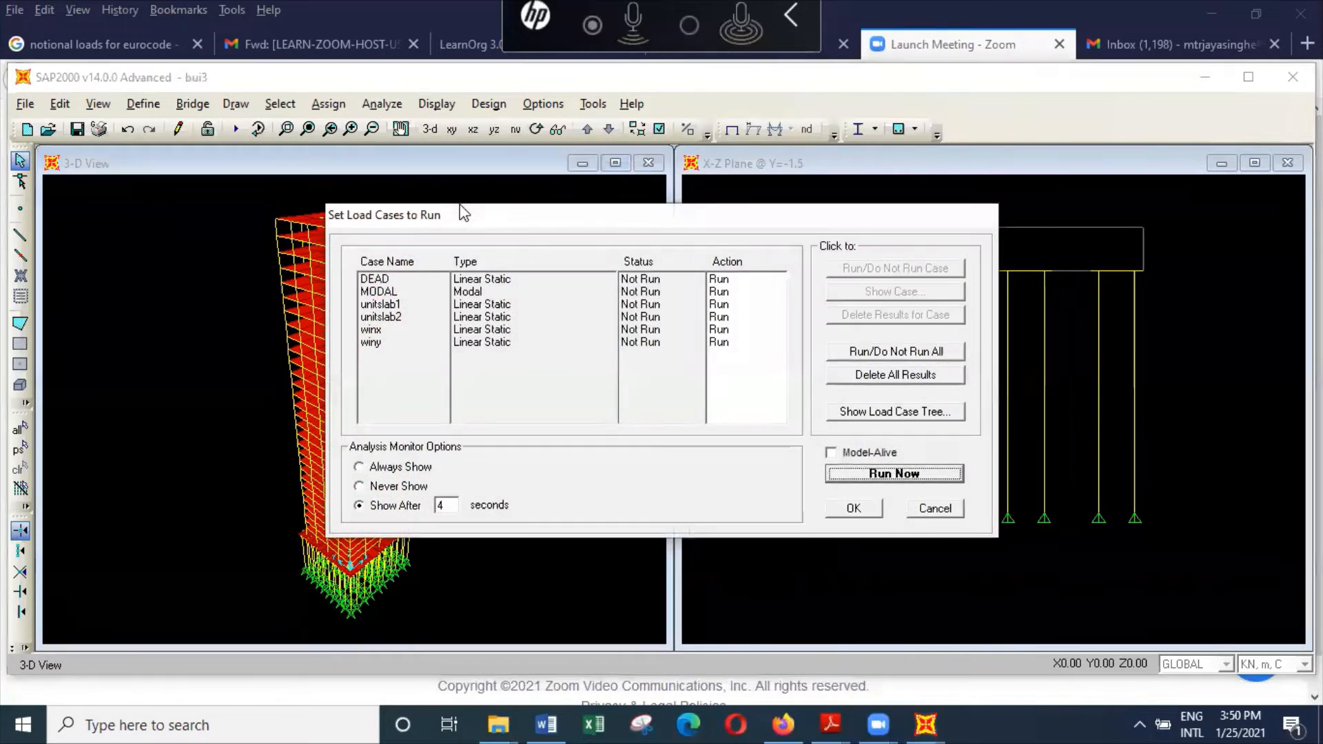
{"action": "left_click", "coordinate": [951, 476]}
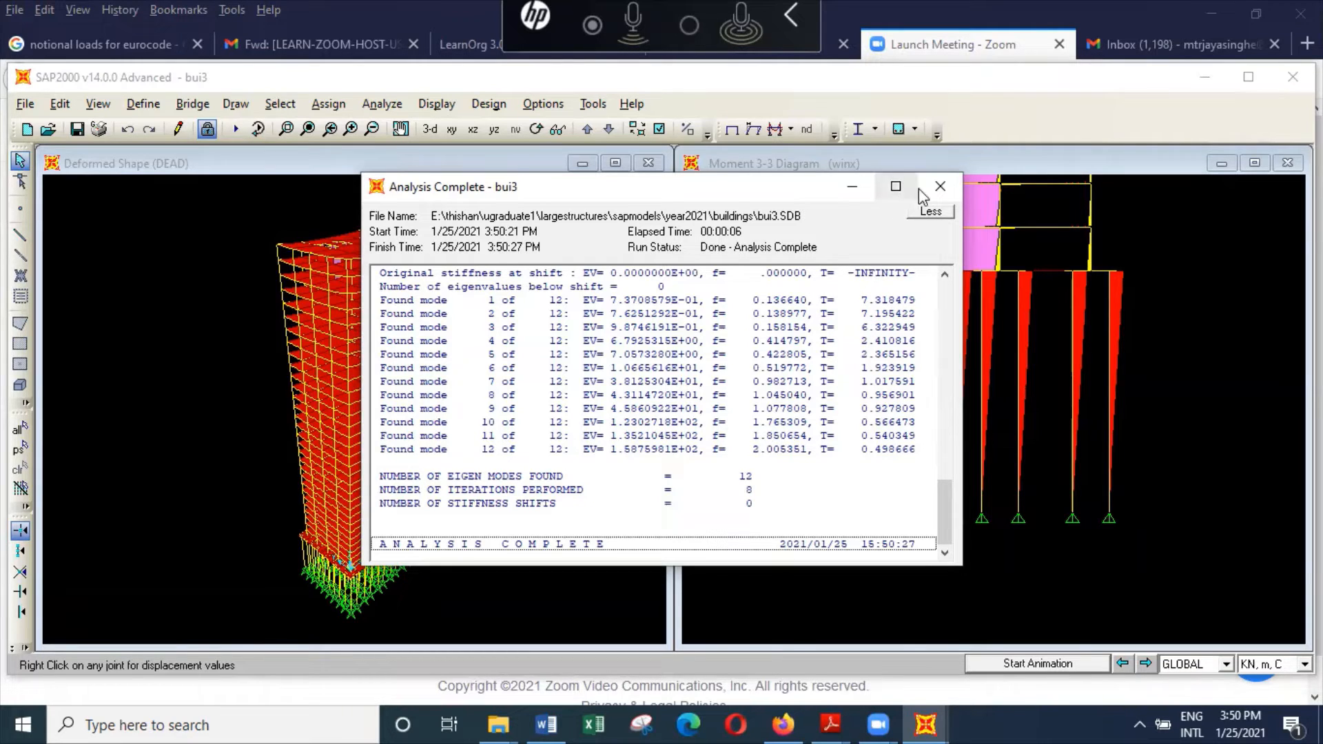
{"action": "left_click", "coordinate": [940, 186]}
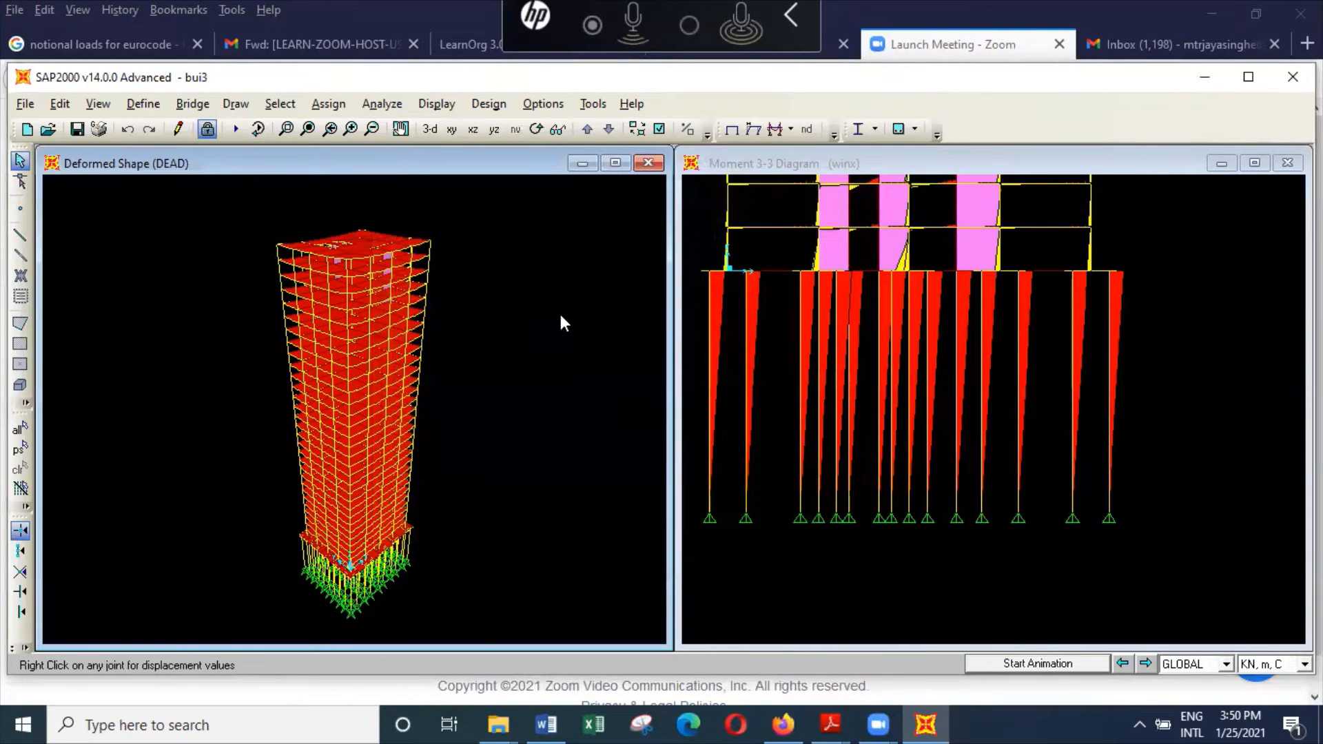
Step: Unlock the bui3 model, accepting deletion of its analysis results
{"action": "left_click", "coordinate": [207, 129]}
{"action": "left_click", "coordinate": [687, 429]}
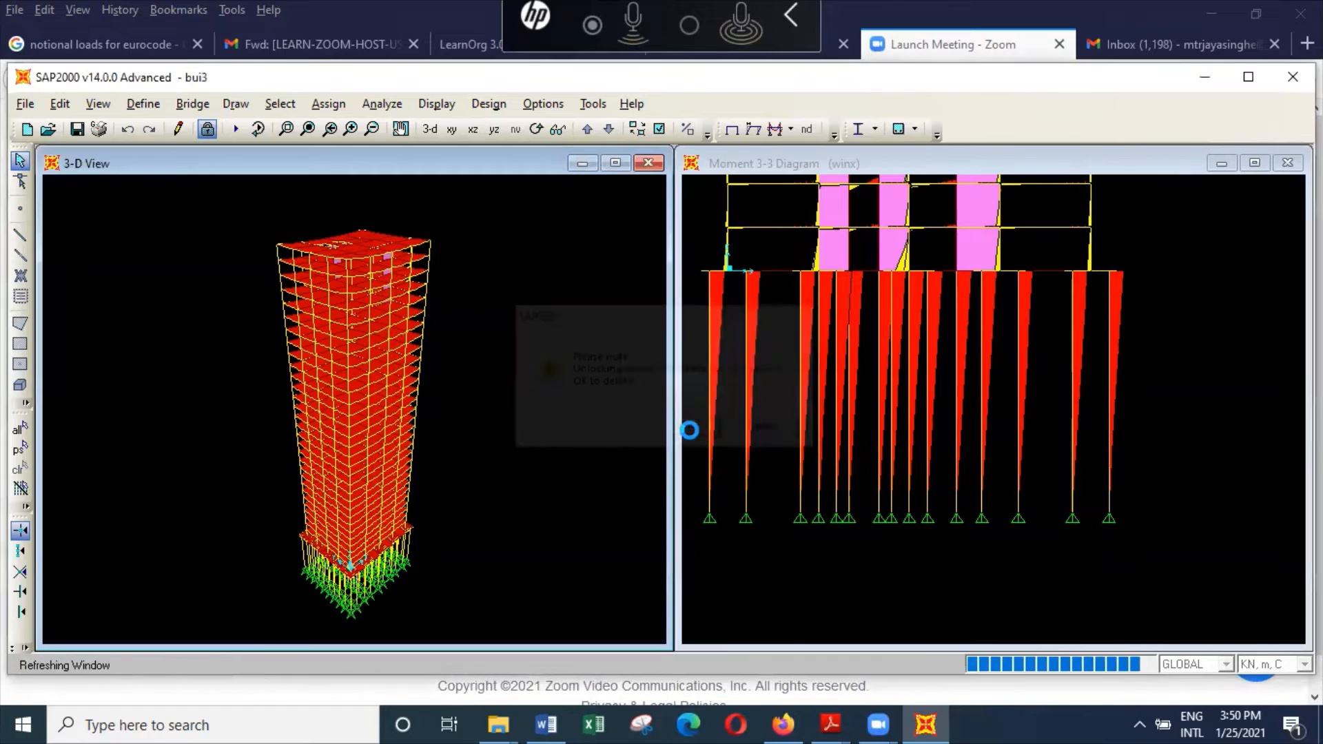